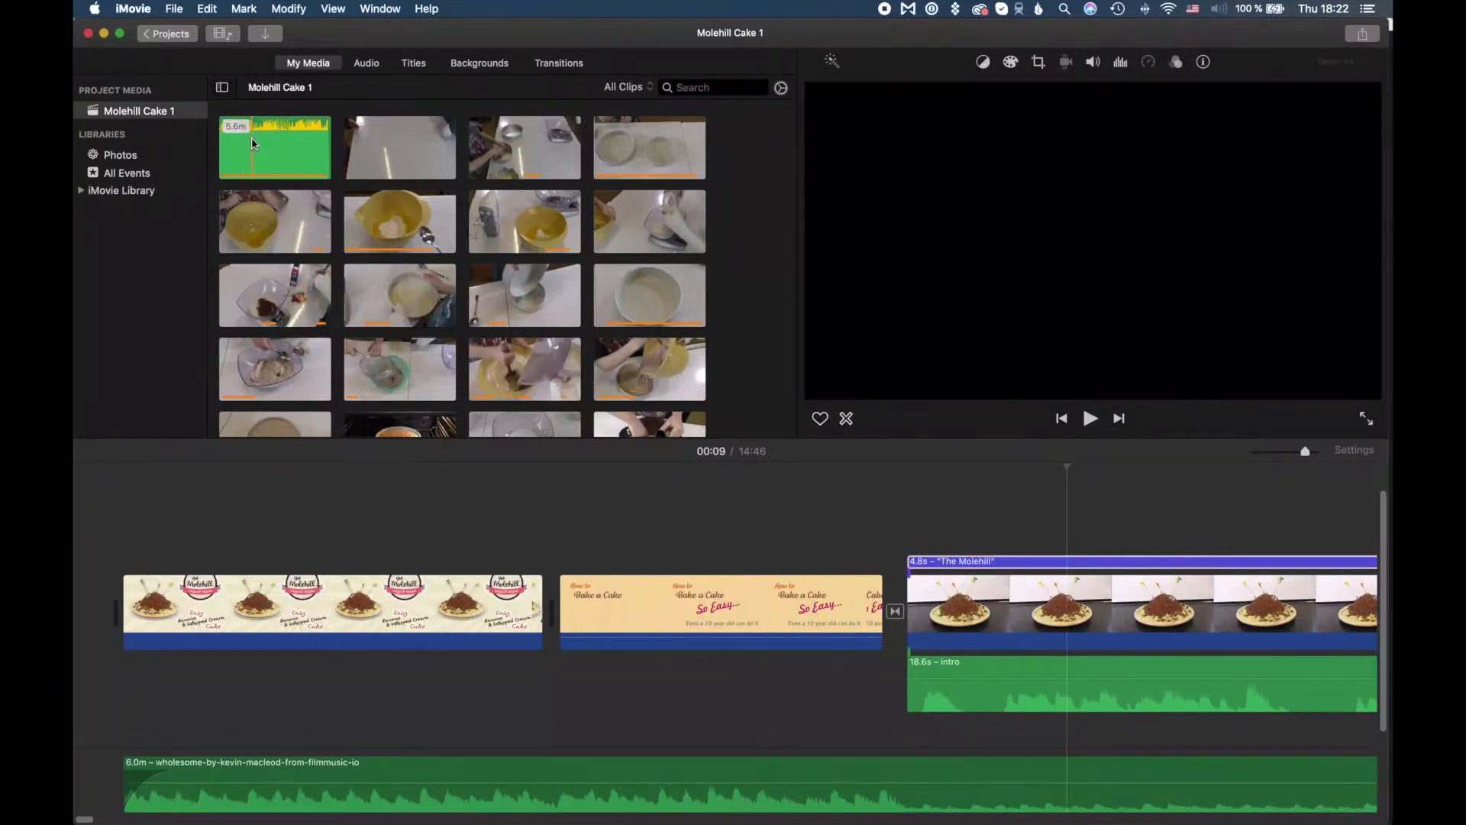
{"action": "left_click_drag", "start_coordinate": [215, 109], "coordinate": [716, 439]}
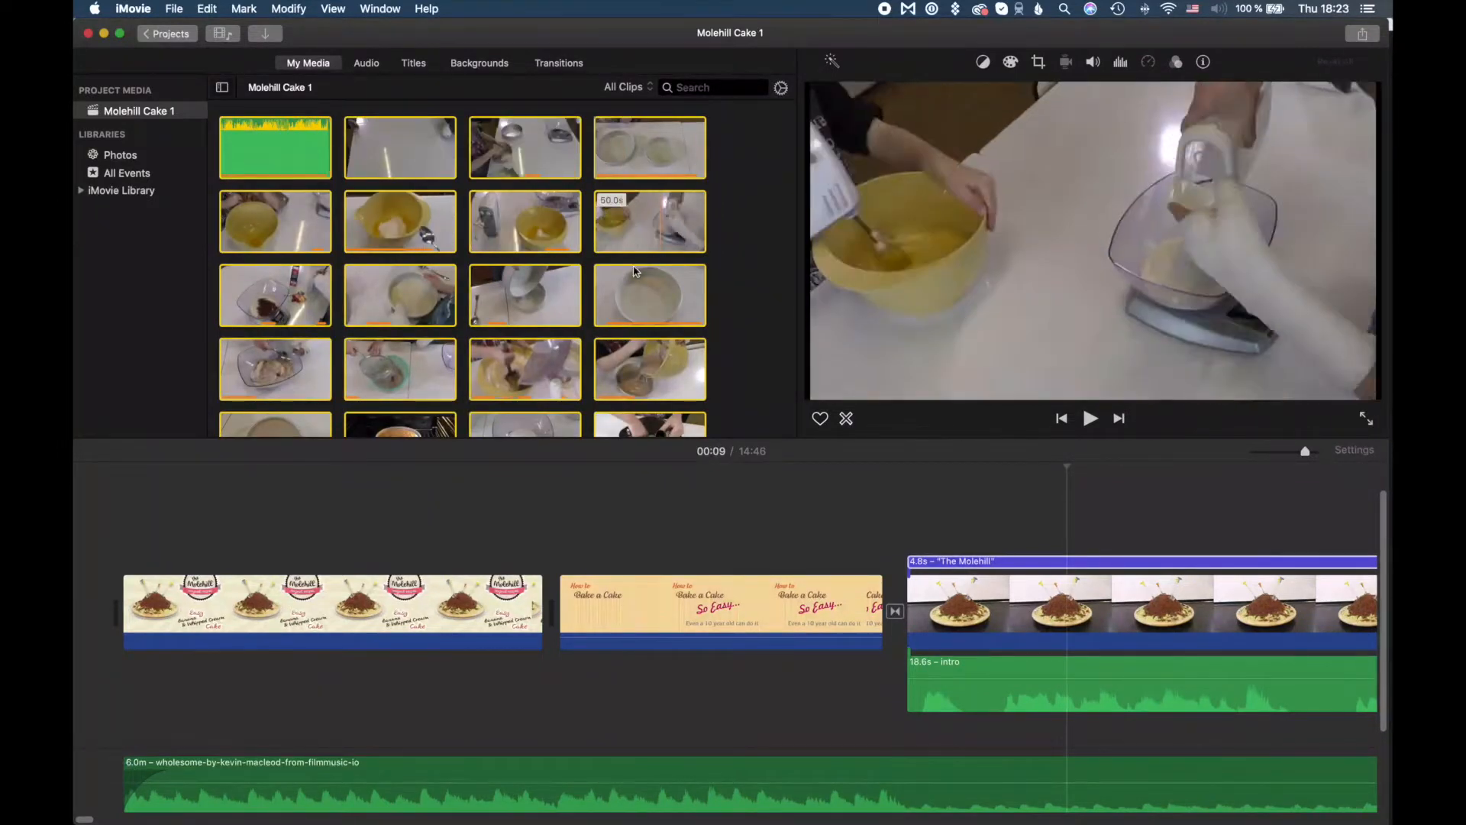
{"action": "left_click", "coordinate": [728, 299]}
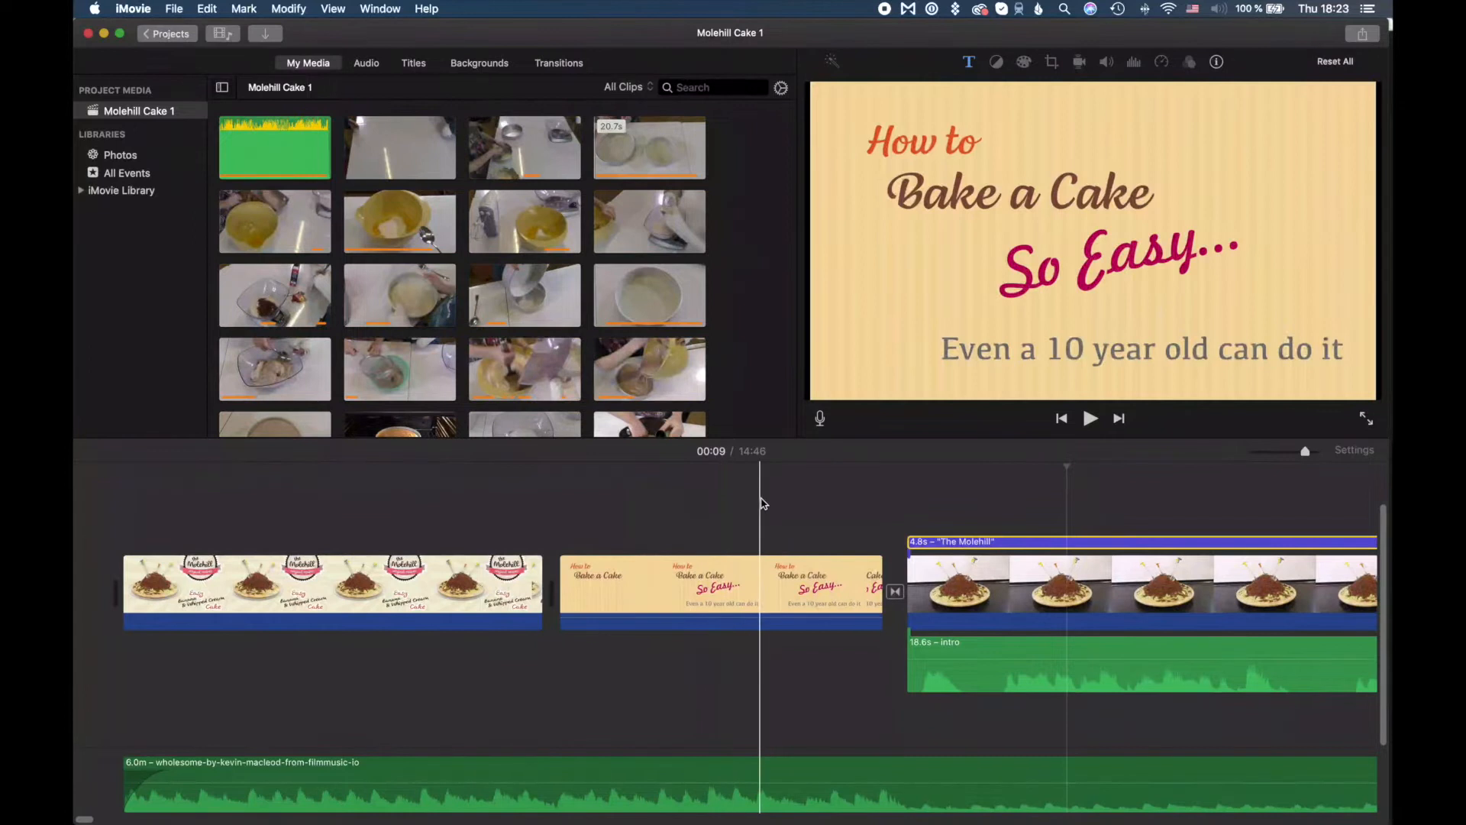
Step: Append the 1-minute tin-greasing clip to the end of the timeline and trim about 3 seconds off its start
{"action": "scroll", "coordinate": [762, 502], "scroll_direction": "right", "scroll_amount": 10}
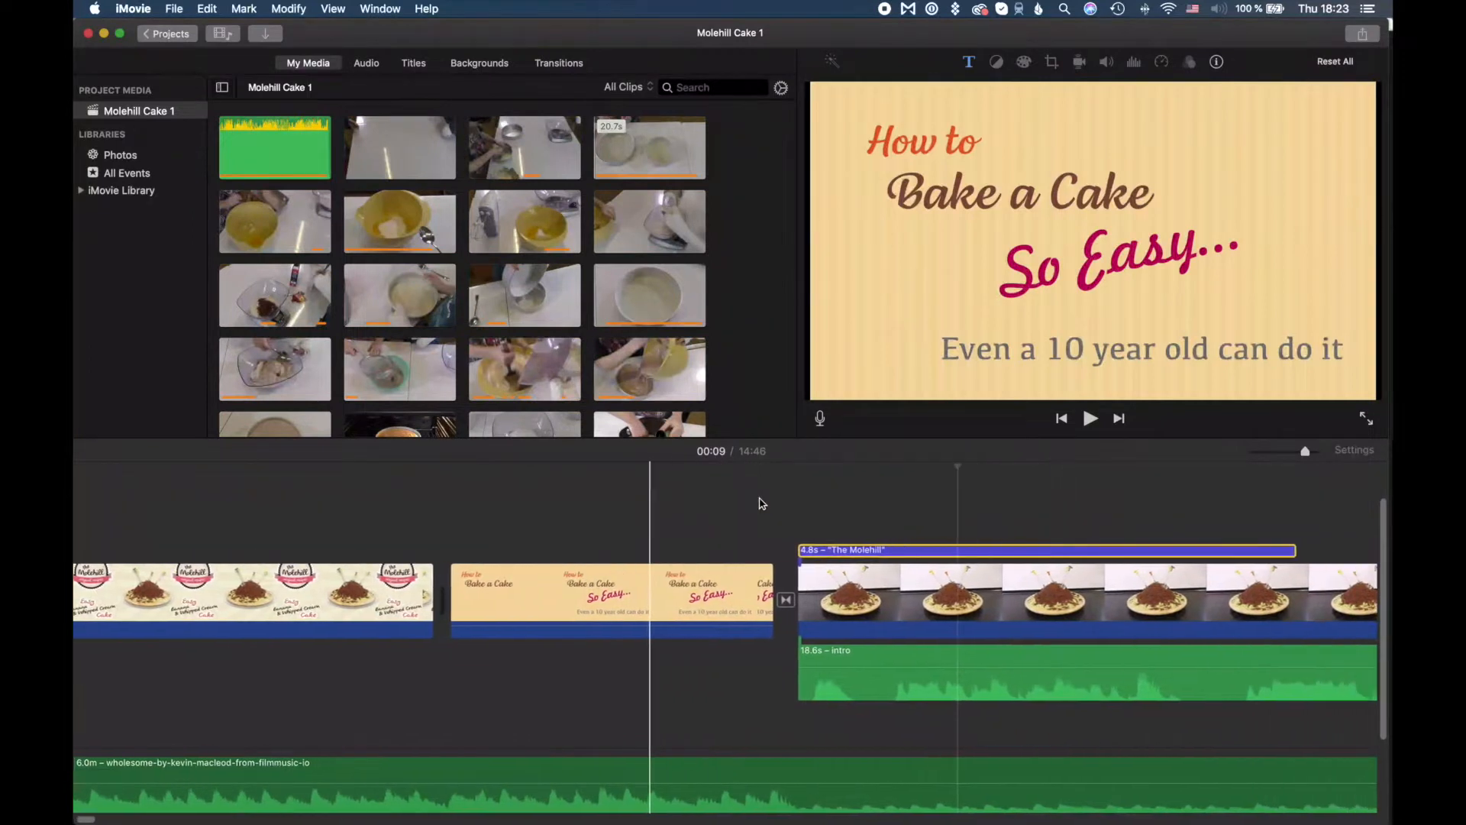
{"action": "scroll", "coordinate": [761, 502], "scroll_direction": "right", "scroll_amount": 7}
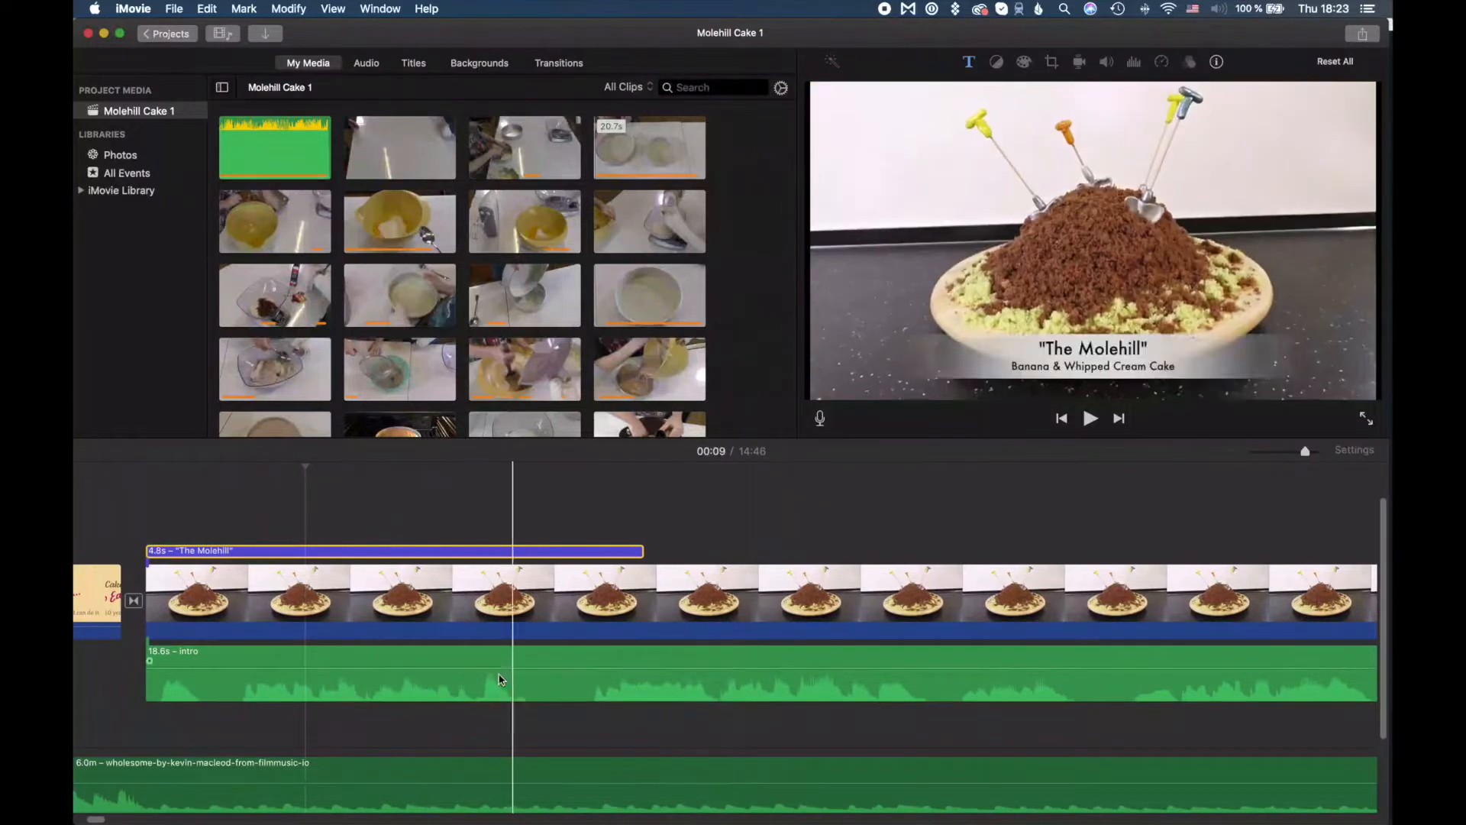
{"action": "left_click_drag", "start_coordinate": [96, 820], "coordinate": [1367, 818]}
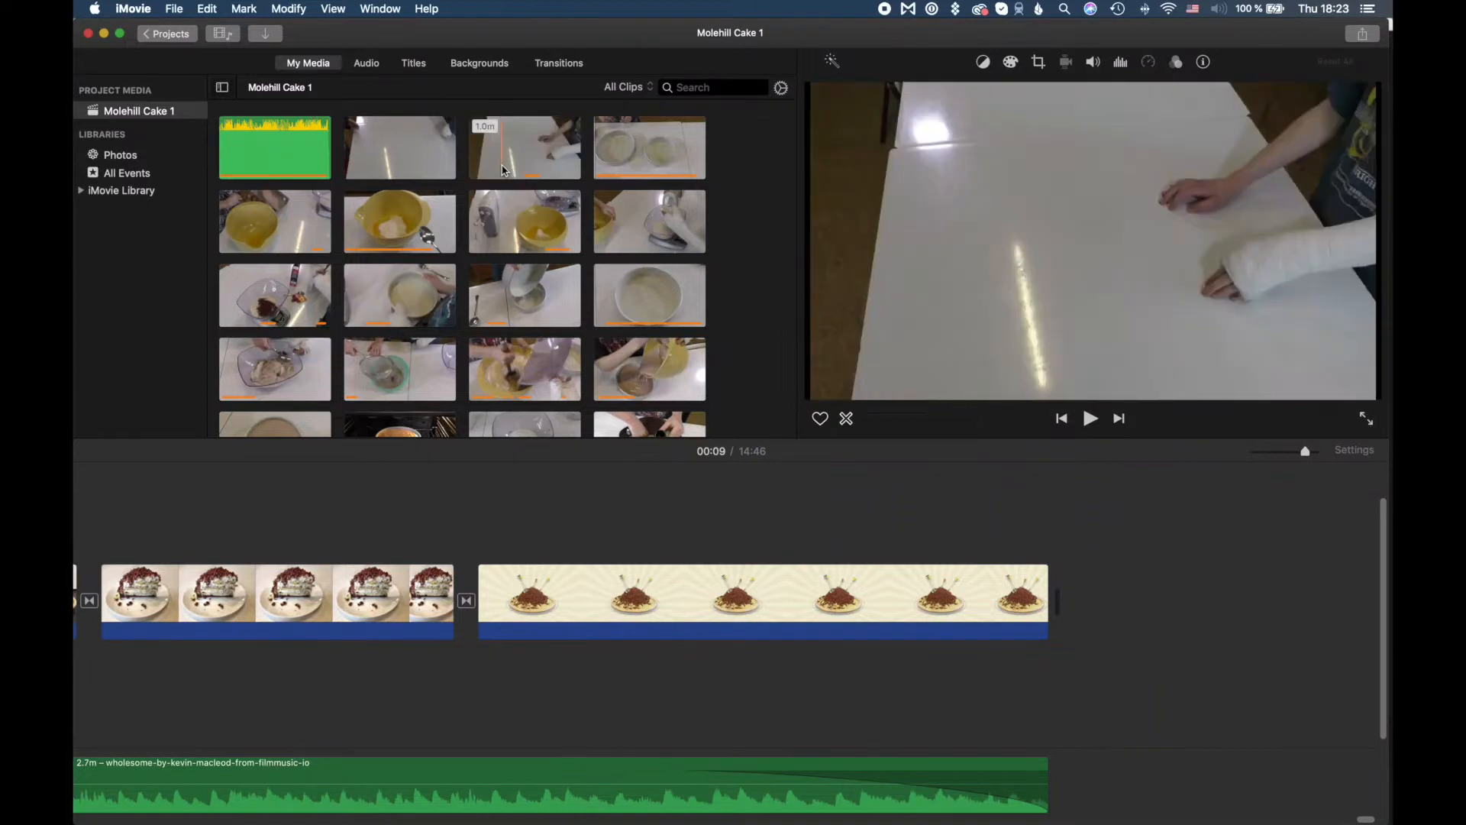
{"action": "left_click_drag", "start_coordinate": [535, 162], "coordinate": [1106, 599]}
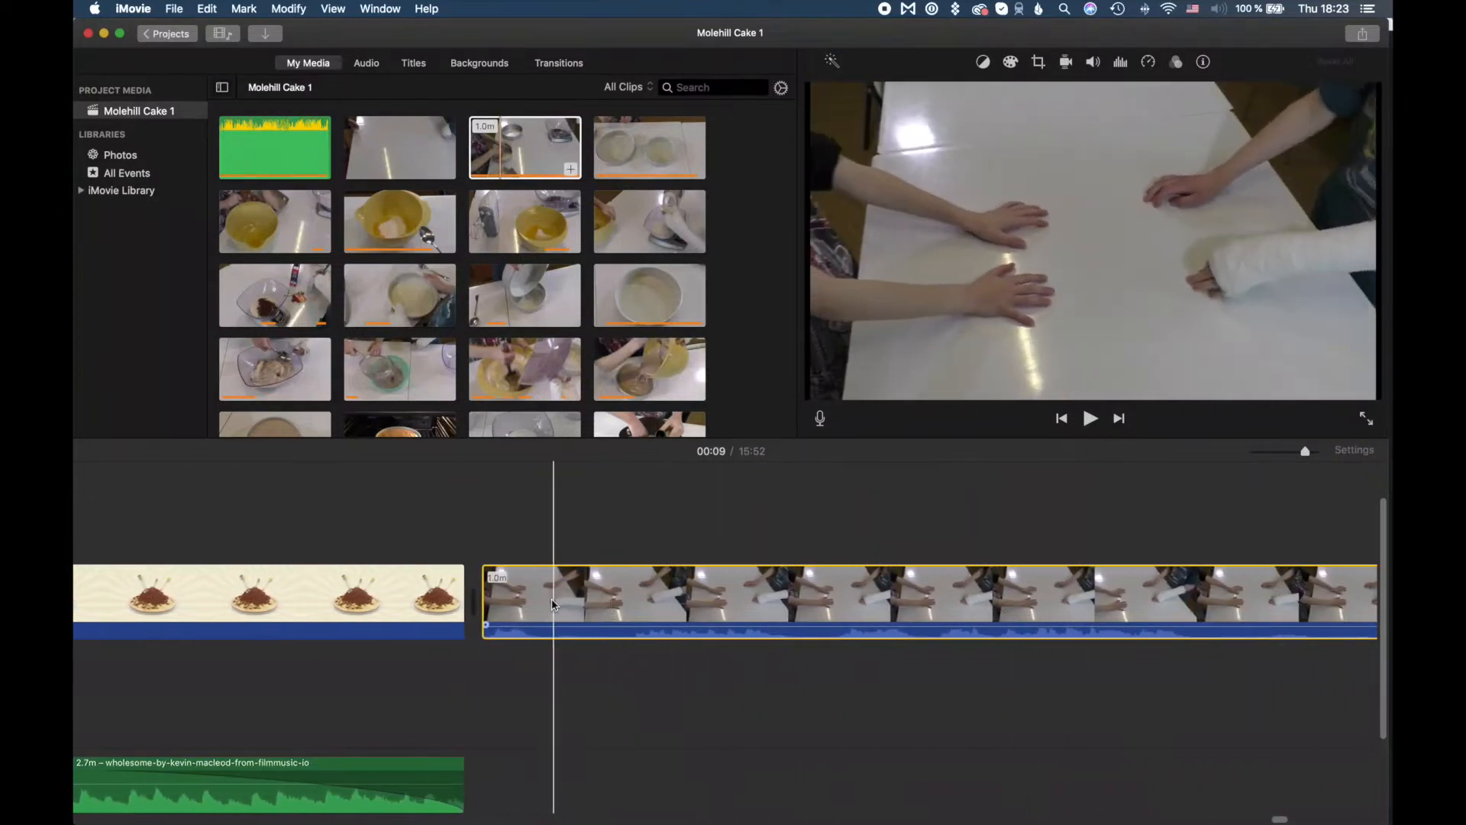
{"action": "left_click_drag", "start_coordinate": [483, 604], "coordinate": [691, 611]}
{"action": "scroll", "coordinate": [947, 601], "scroll_direction": "right", "scroll_amount": 6}
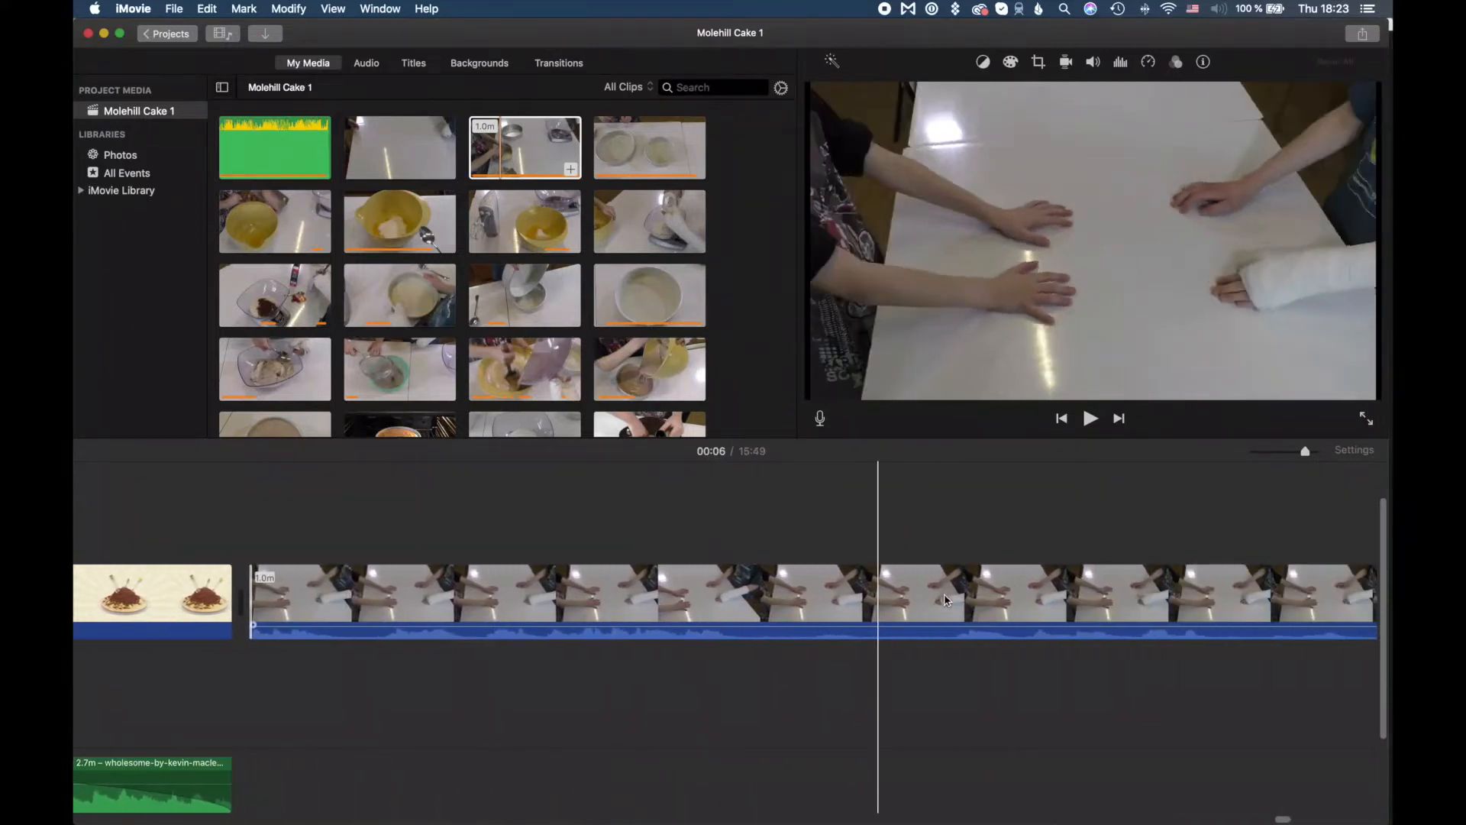
Step: Split the tin-greasing clip at 15:14, where the butter is about to go into the front cake tin
{"action": "left_click", "coordinate": [508, 601]}
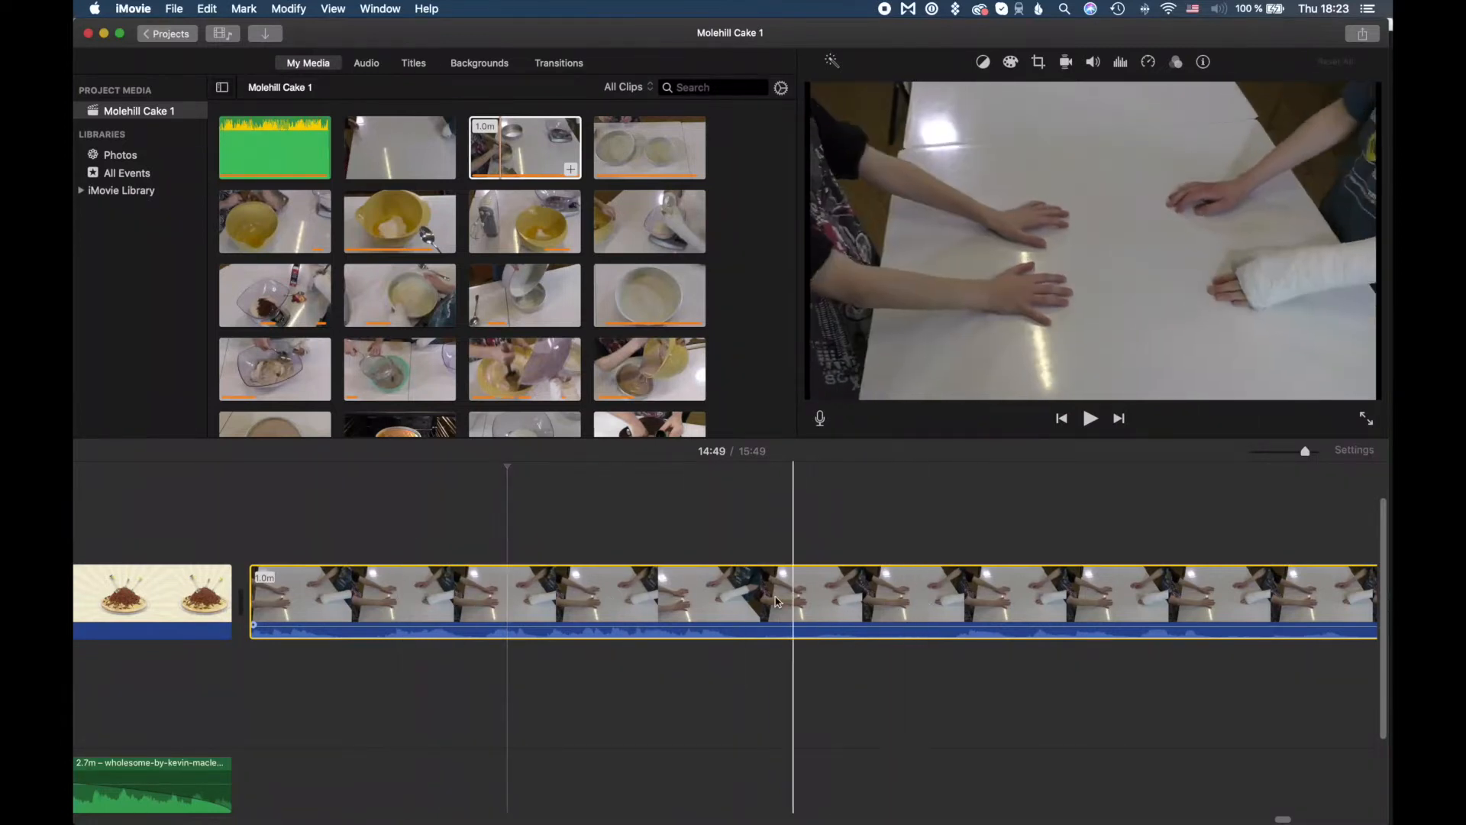
{"action": "right_click", "coordinate": [498, 604]}
{"action": "left_click", "coordinate": [440, 602]}
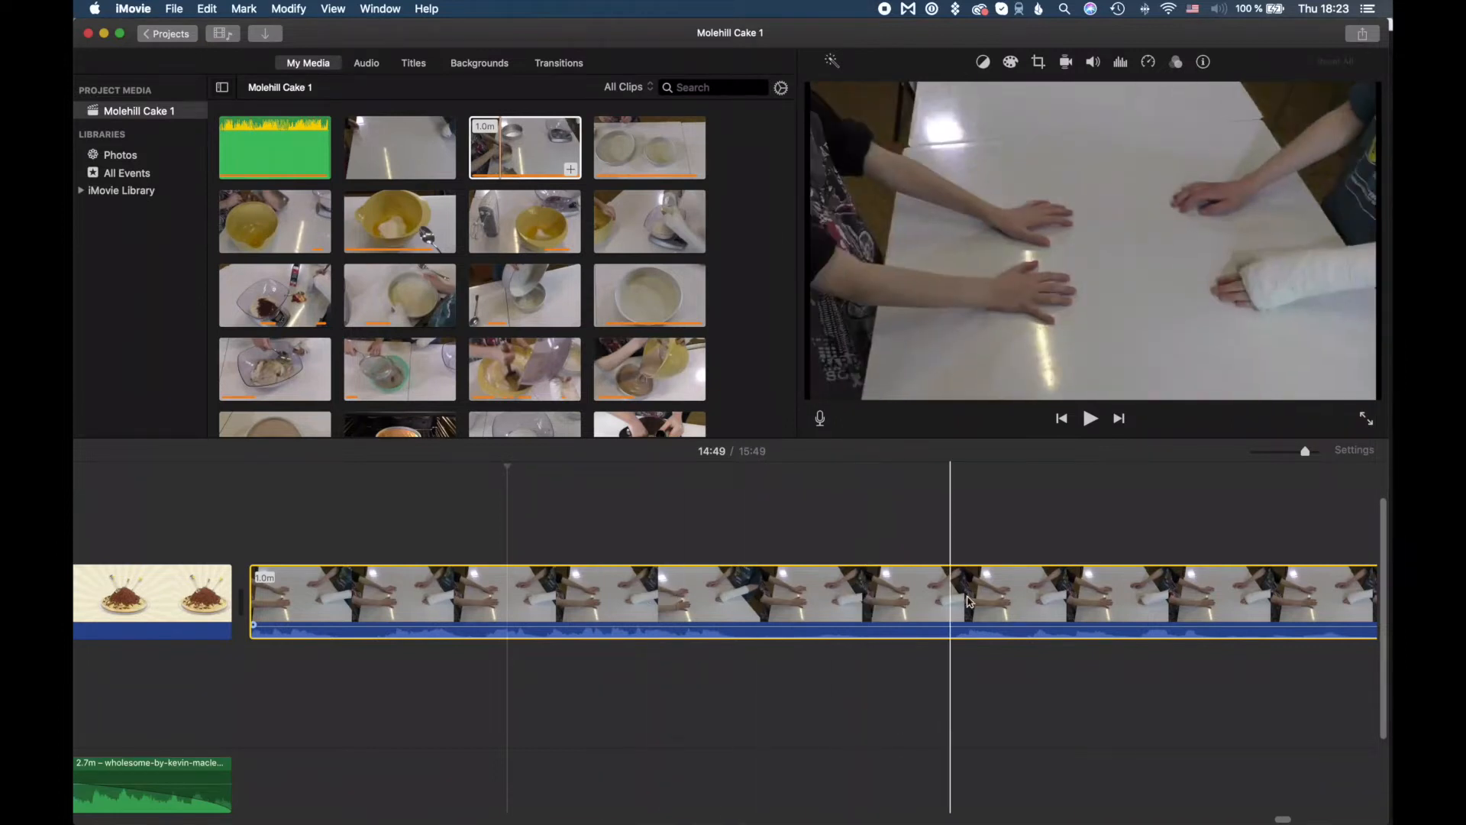
{"action": "scroll", "coordinate": [962, 602], "scroll_direction": "right", "scroll_amount": 10}
{"action": "scroll", "coordinate": [993, 603], "scroll_direction": "right", "scroll_amount": 8}
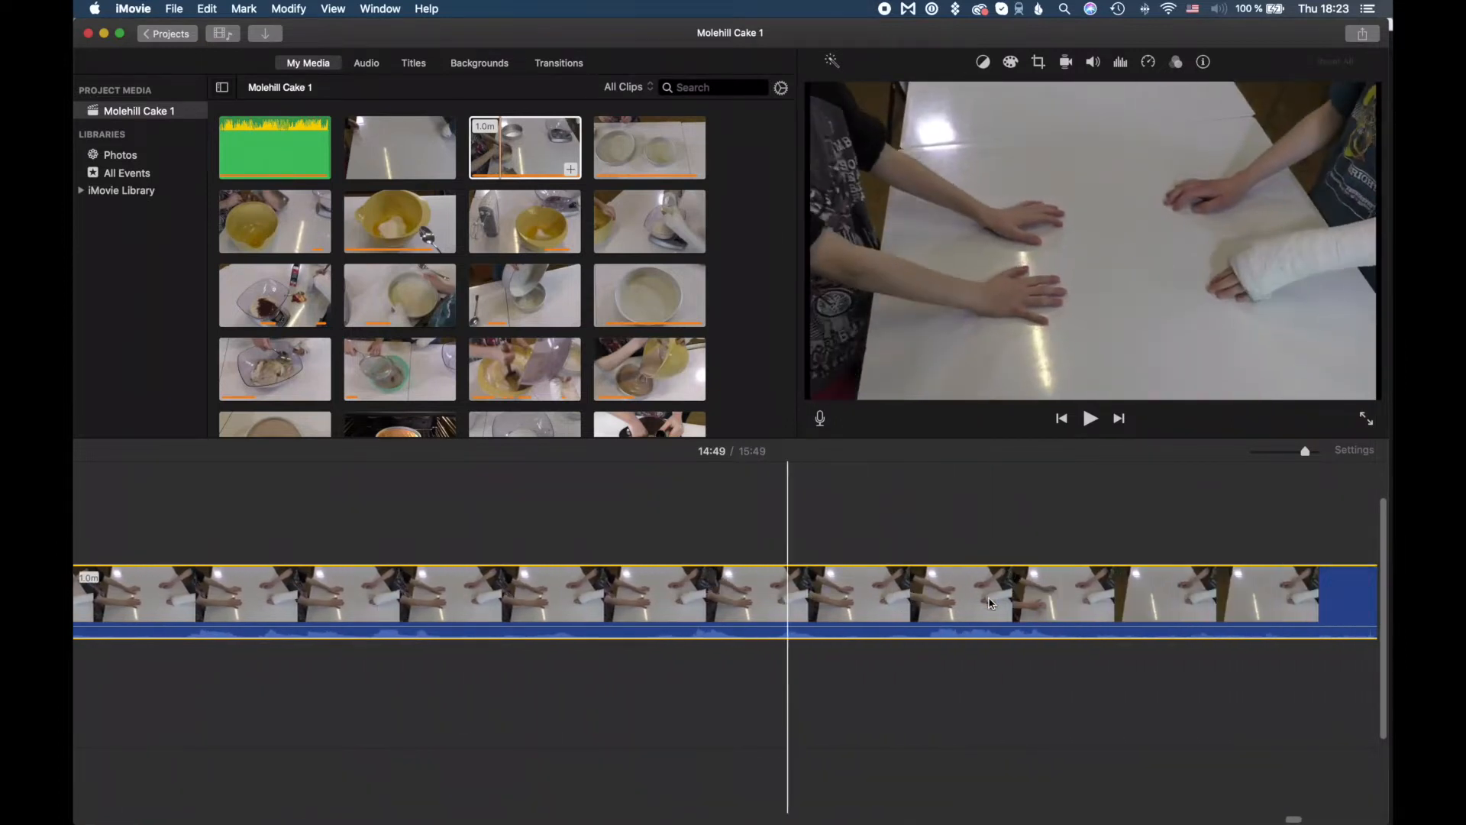
{"action": "scroll", "coordinate": [828, 596], "scroll_direction": "right", "scroll_amount": 10}
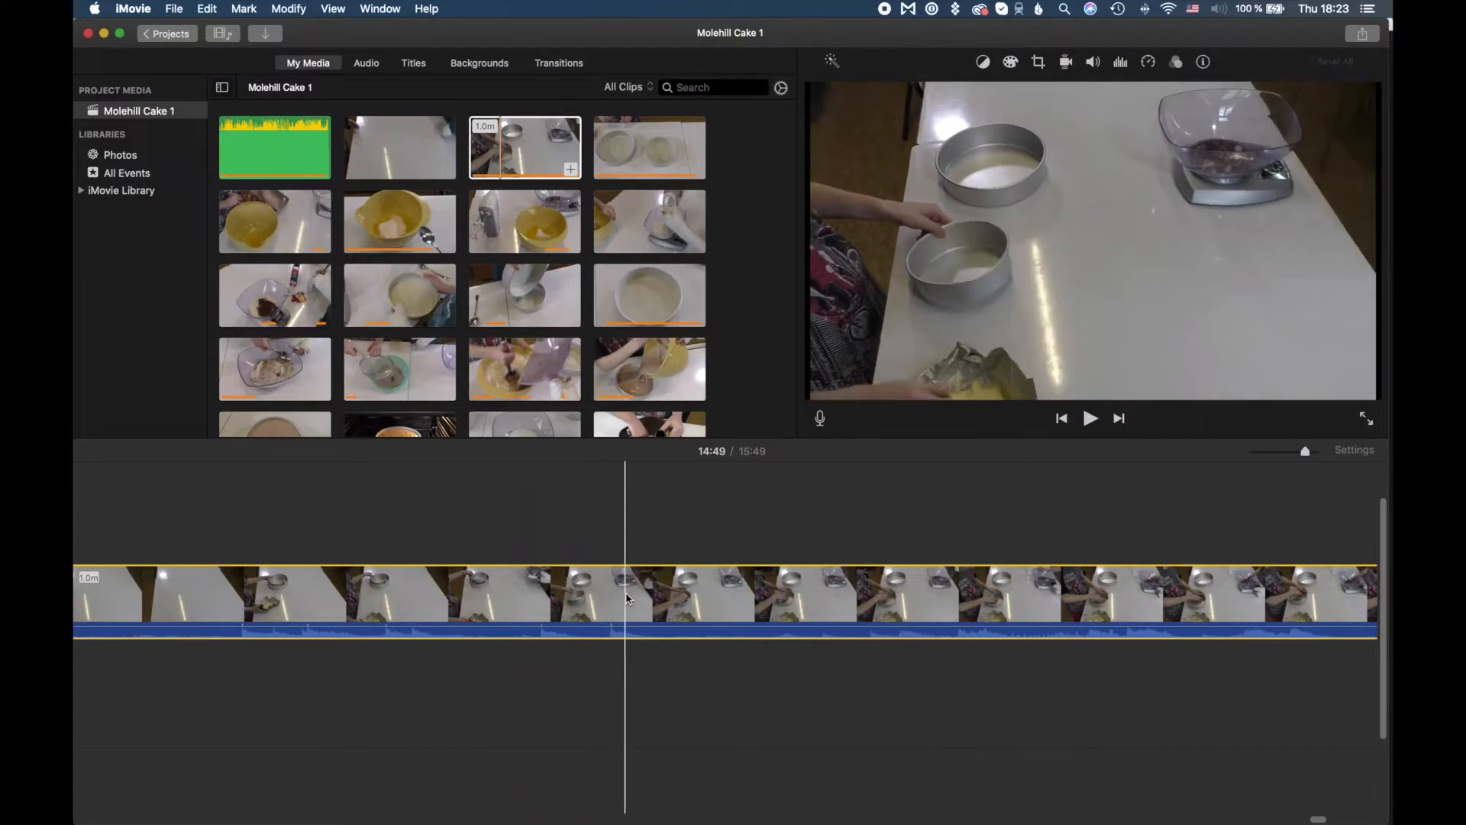
{"action": "left_click", "coordinate": [623, 596]}
{"action": "right_click", "coordinate": [625, 597]}
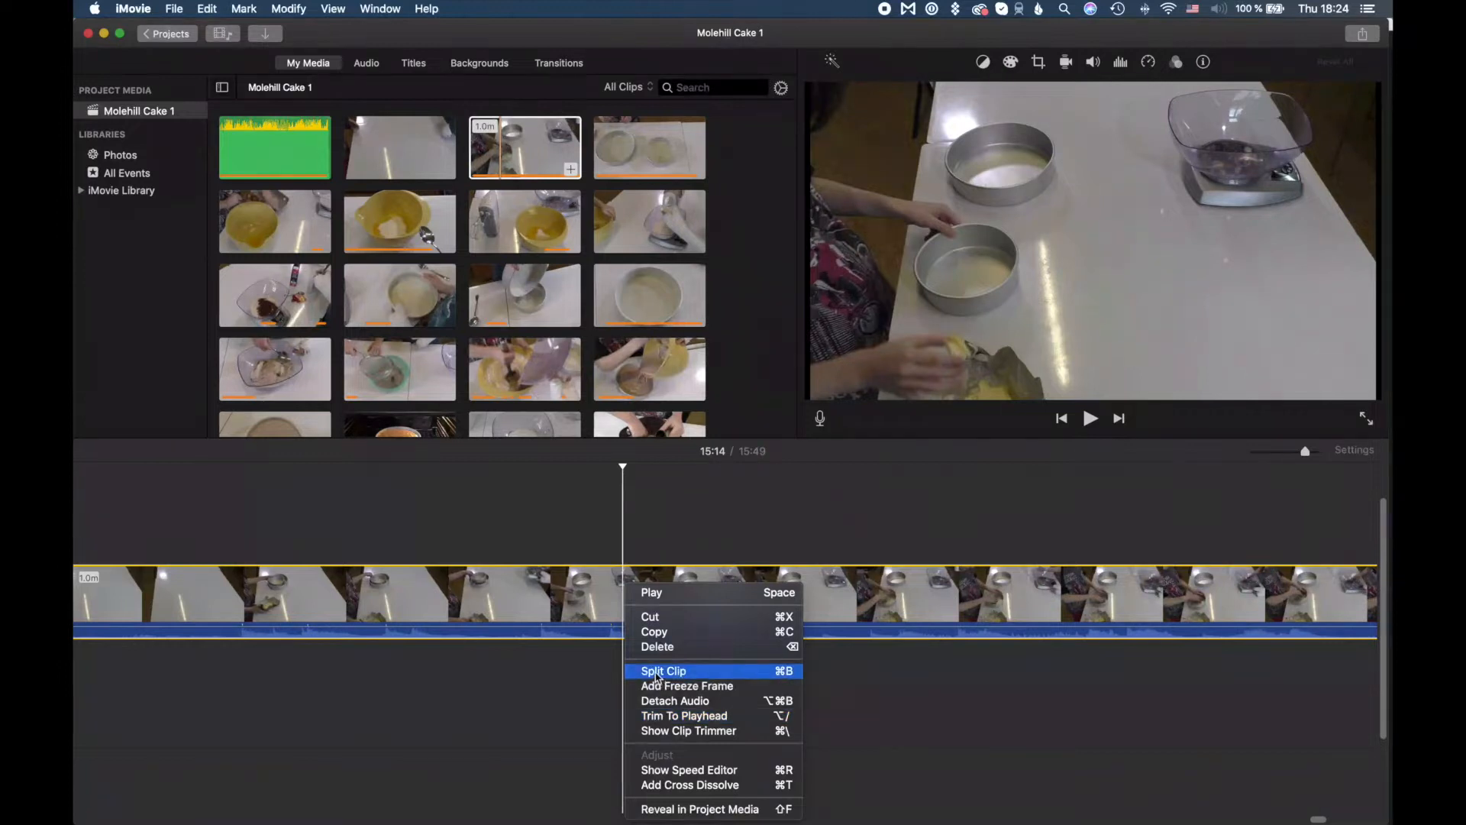
{"action": "left_click", "coordinate": [656, 672]}
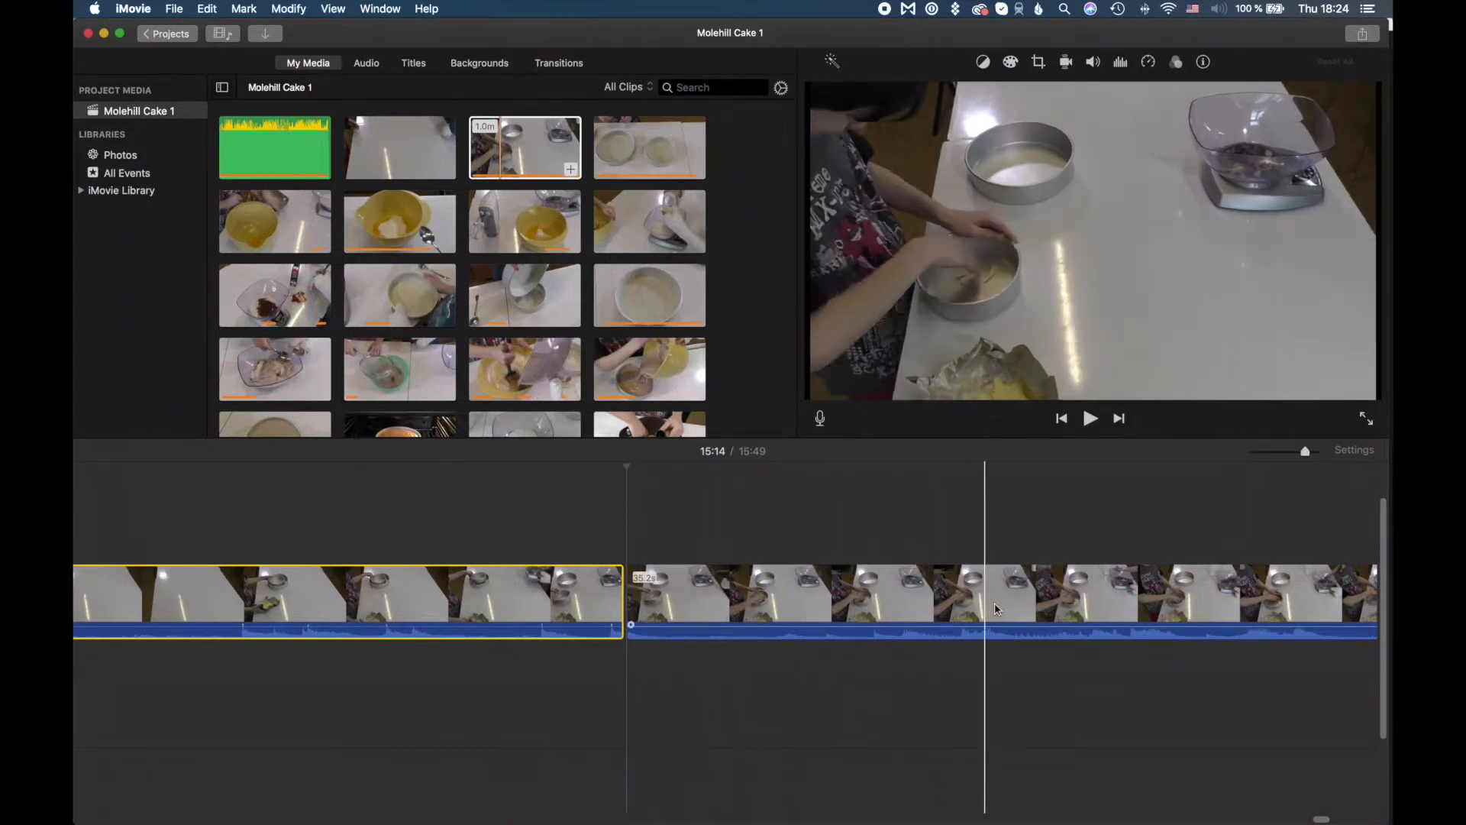
Step: Split the second part of the tin-greasing clip at 15:20
{"action": "left_click", "coordinate": [1202, 605]}
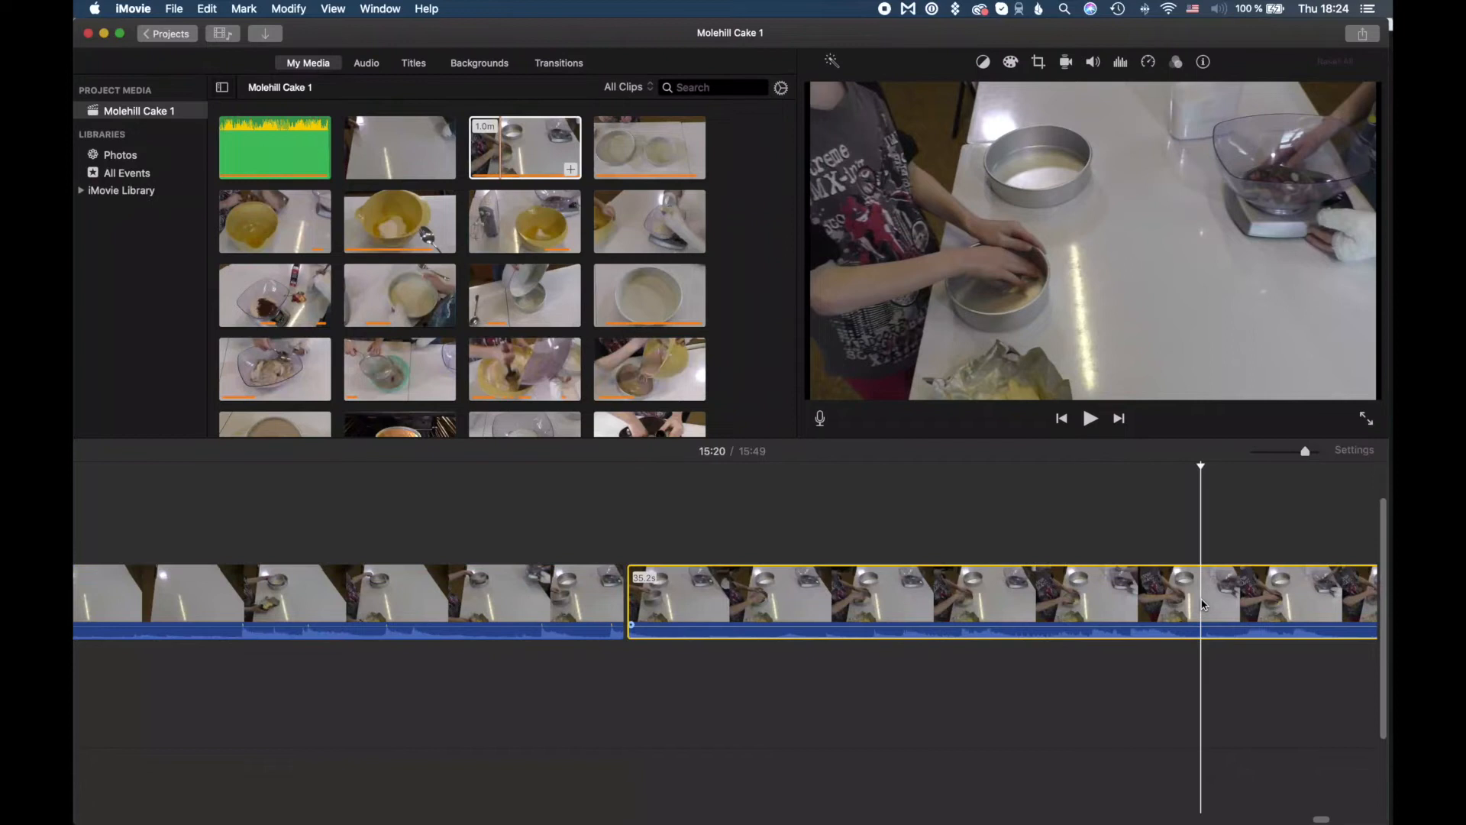
{"action": "right_click", "coordinate": [1202, 599]}
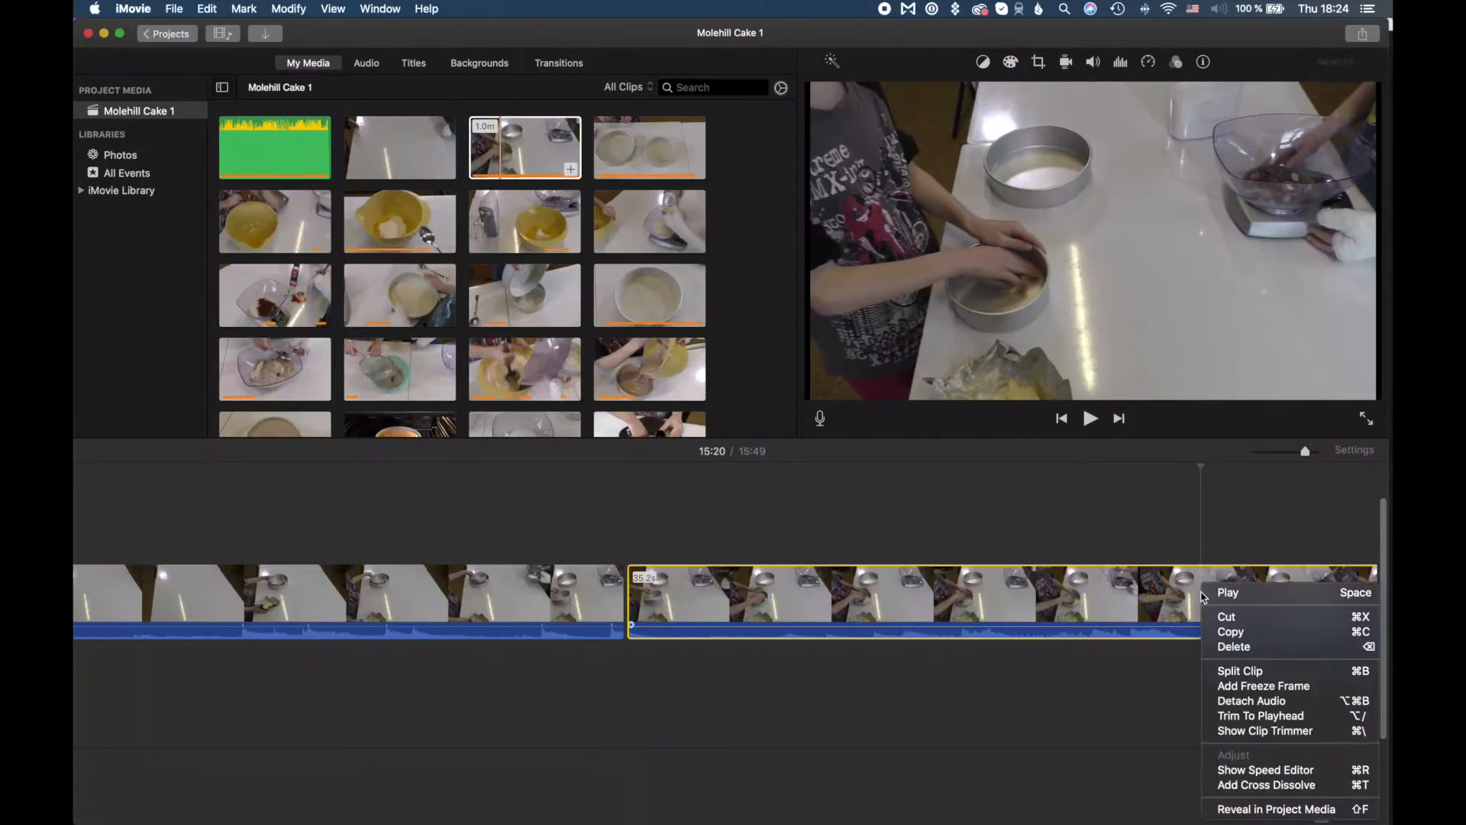
{"action": "left_click", "coordinate": [1229, 671]}
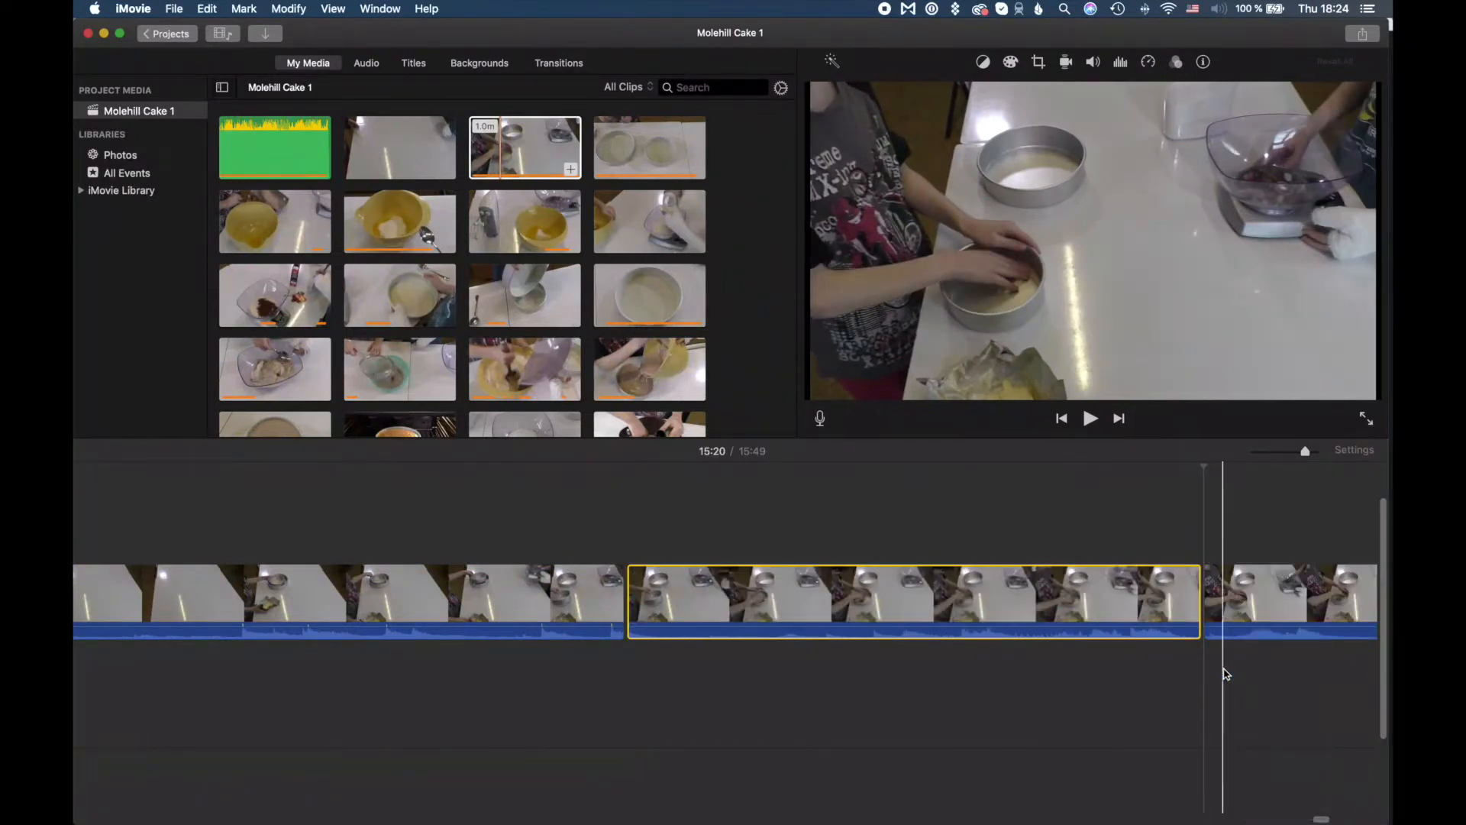
Step: Delete the first and last pieces of the split tin-greasing clip, keeping only the middle piece
{"action": "scroll", "coordinate": [847, 601], "scroll_direction": "right", "scroll_amount": 1}
{"action": "scroll", "coordinate": [841, 596], "scroll_direction": "left", "scroll_amount": 2}
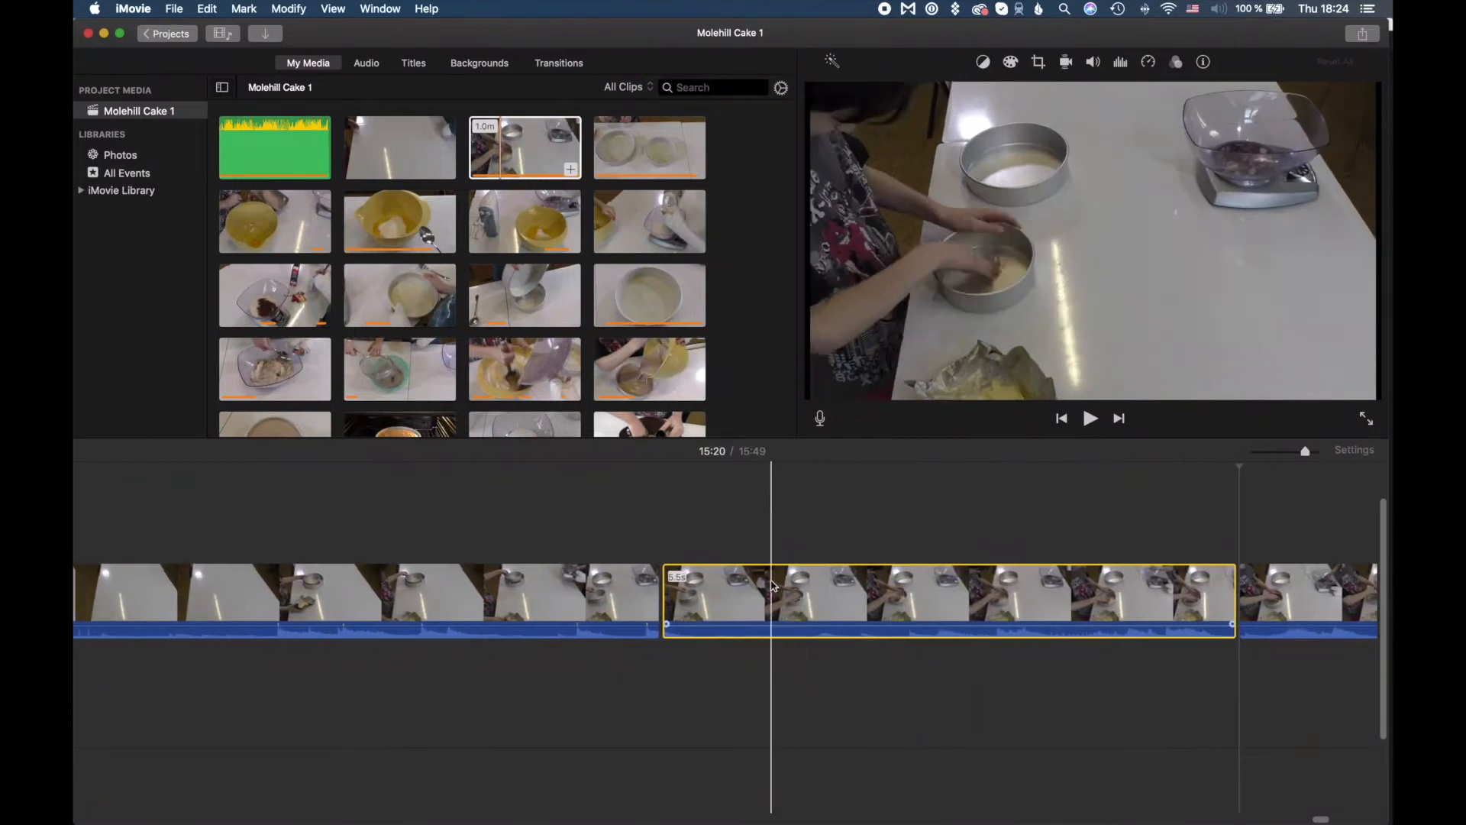
{"action": "mouse_move", "coordinate": [768, 574]}
{"action": "left_mouse_down"}
{"action": "mouse_move", "coordinate": [775, 563]}
{"action": "mouse_move", "coordinate": [764, 579]}
{"action": "left_mouse_up"}
{"action": "left_click", "coordinate": [636, 580]}
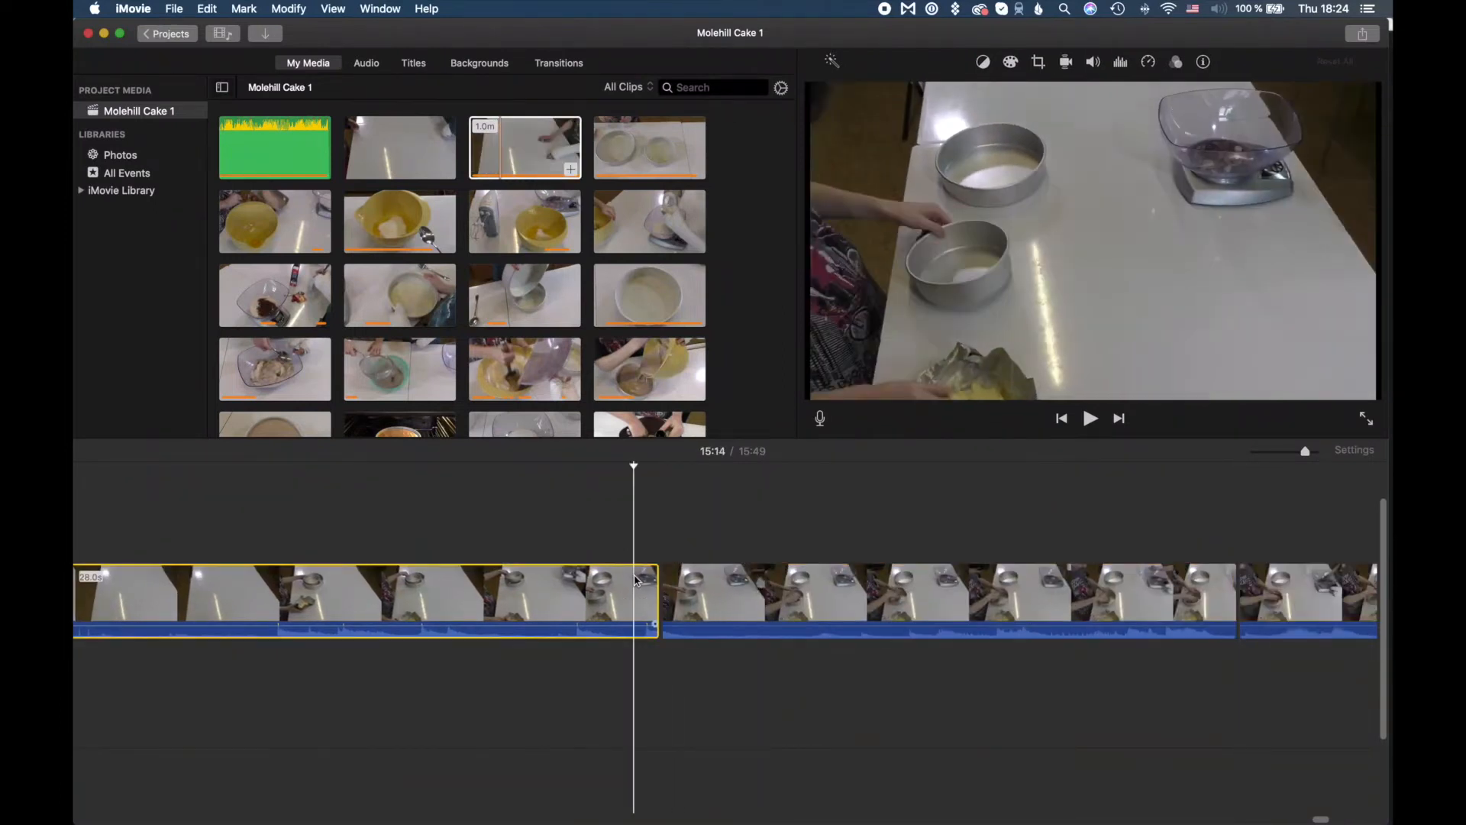
{"action": "key", "text": "Delete"}
{"action": "scroll", "coordinate": [838, 582], "scroll_direction": "right", "scroll_amount": 5}
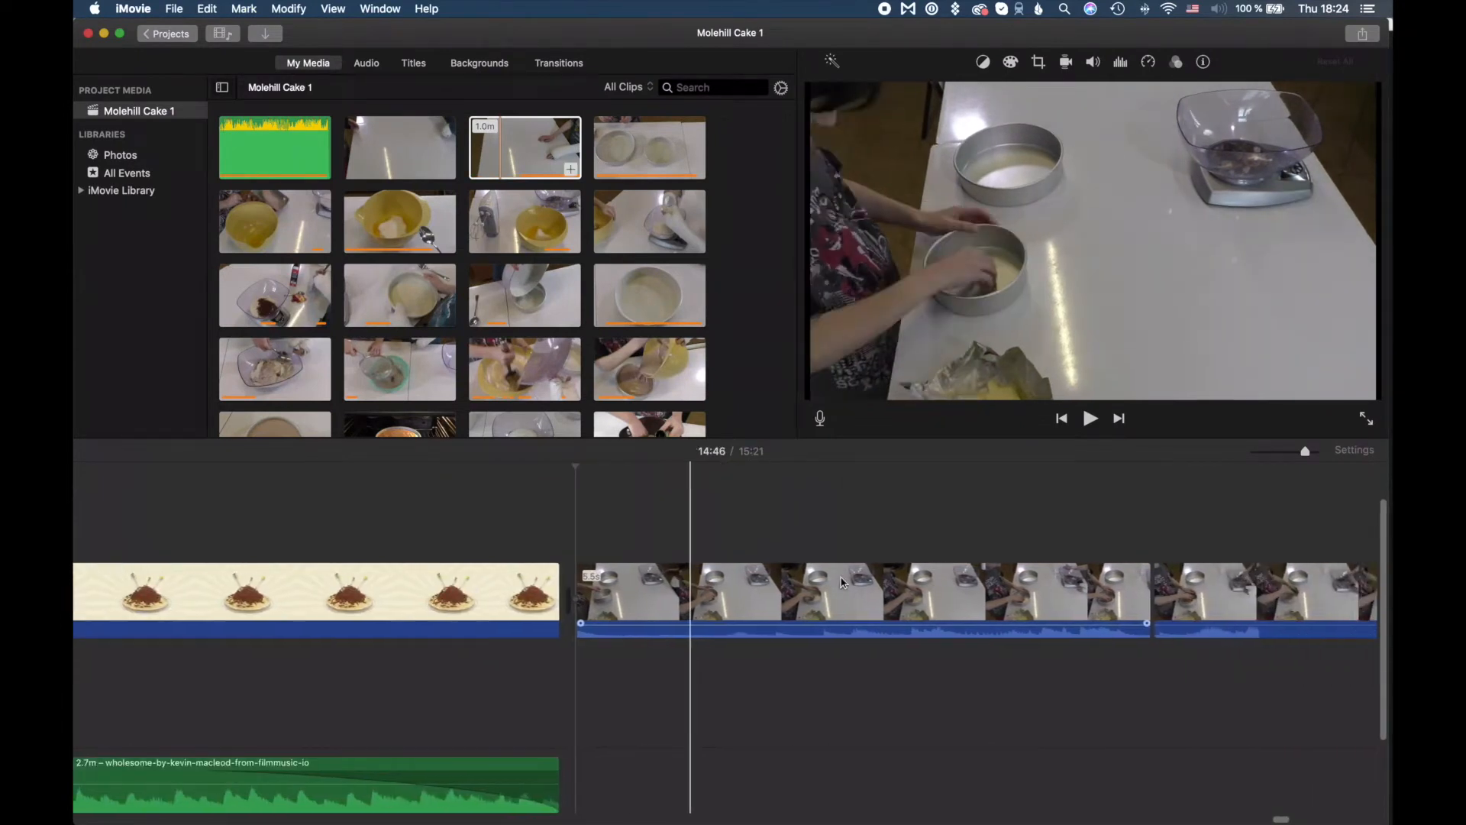
{"action": "left_click", "coordinate": [947, 583]}
{"action": "key", "text": "Delete"}
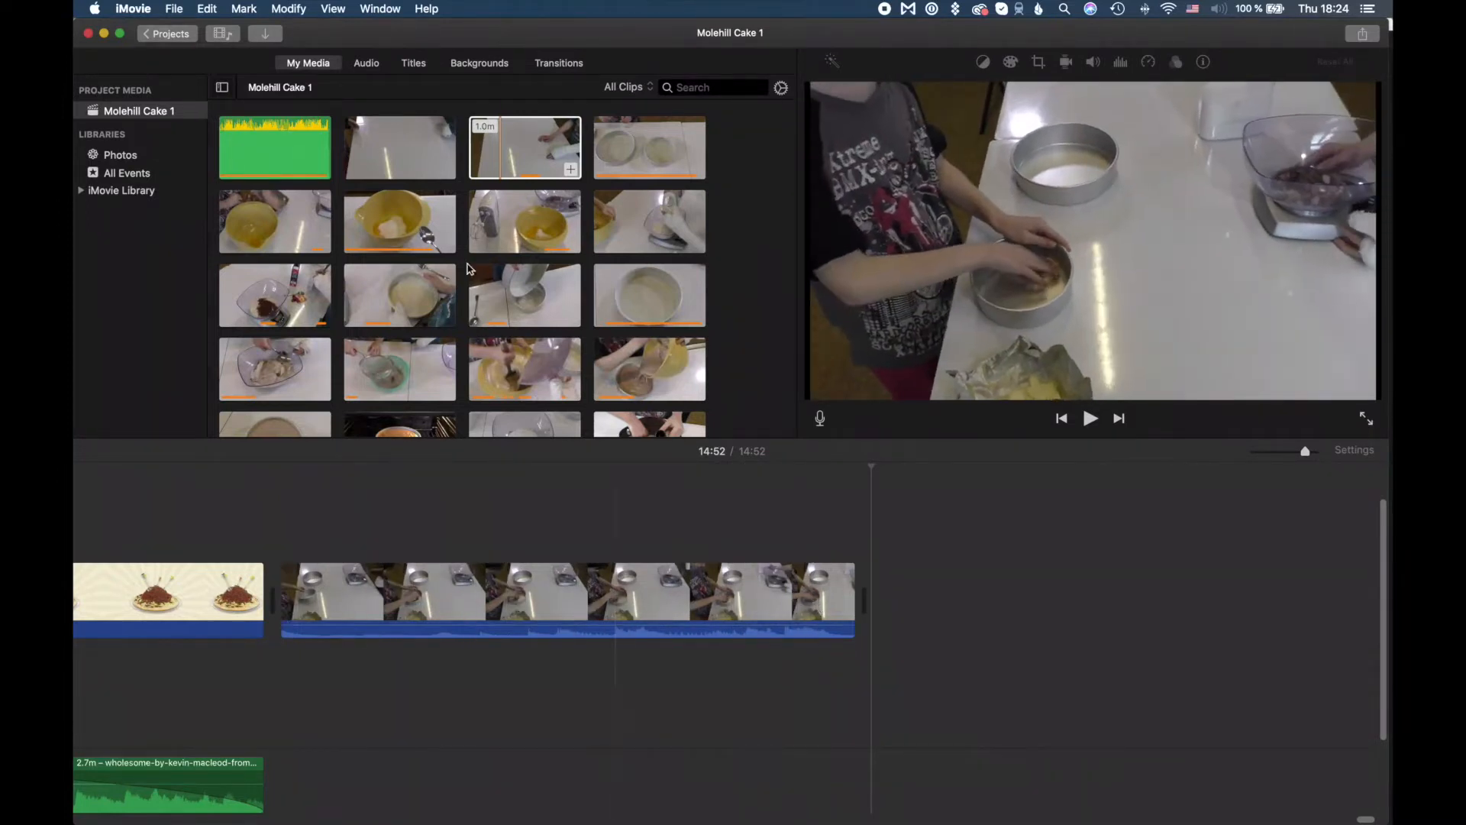
{"action": "left_click", "coordinate": [489, 170]}
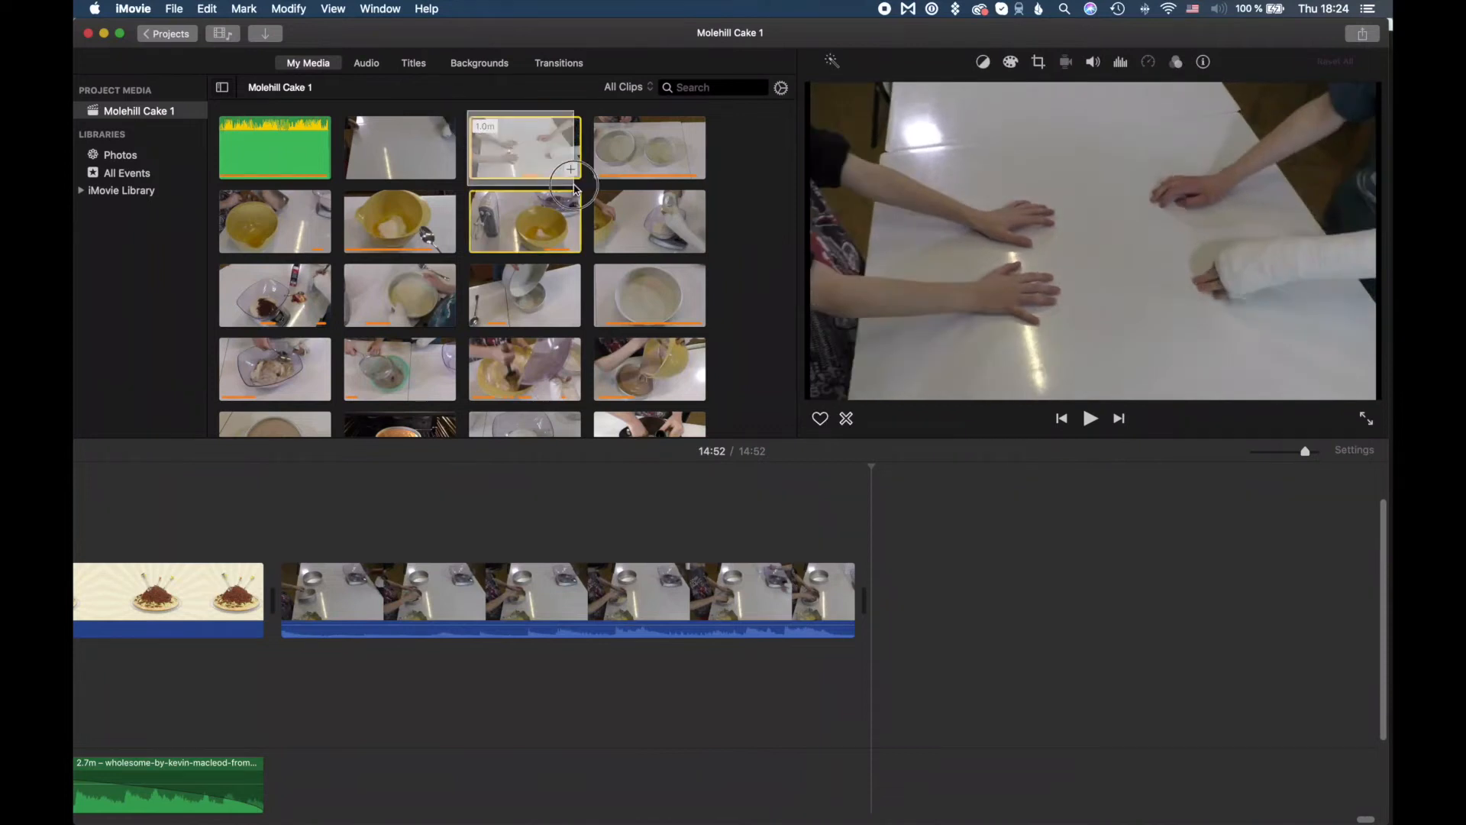
{"action": "left_click_drag", "start_coordinate": [584, 183], "coordinate": [582, 184]}
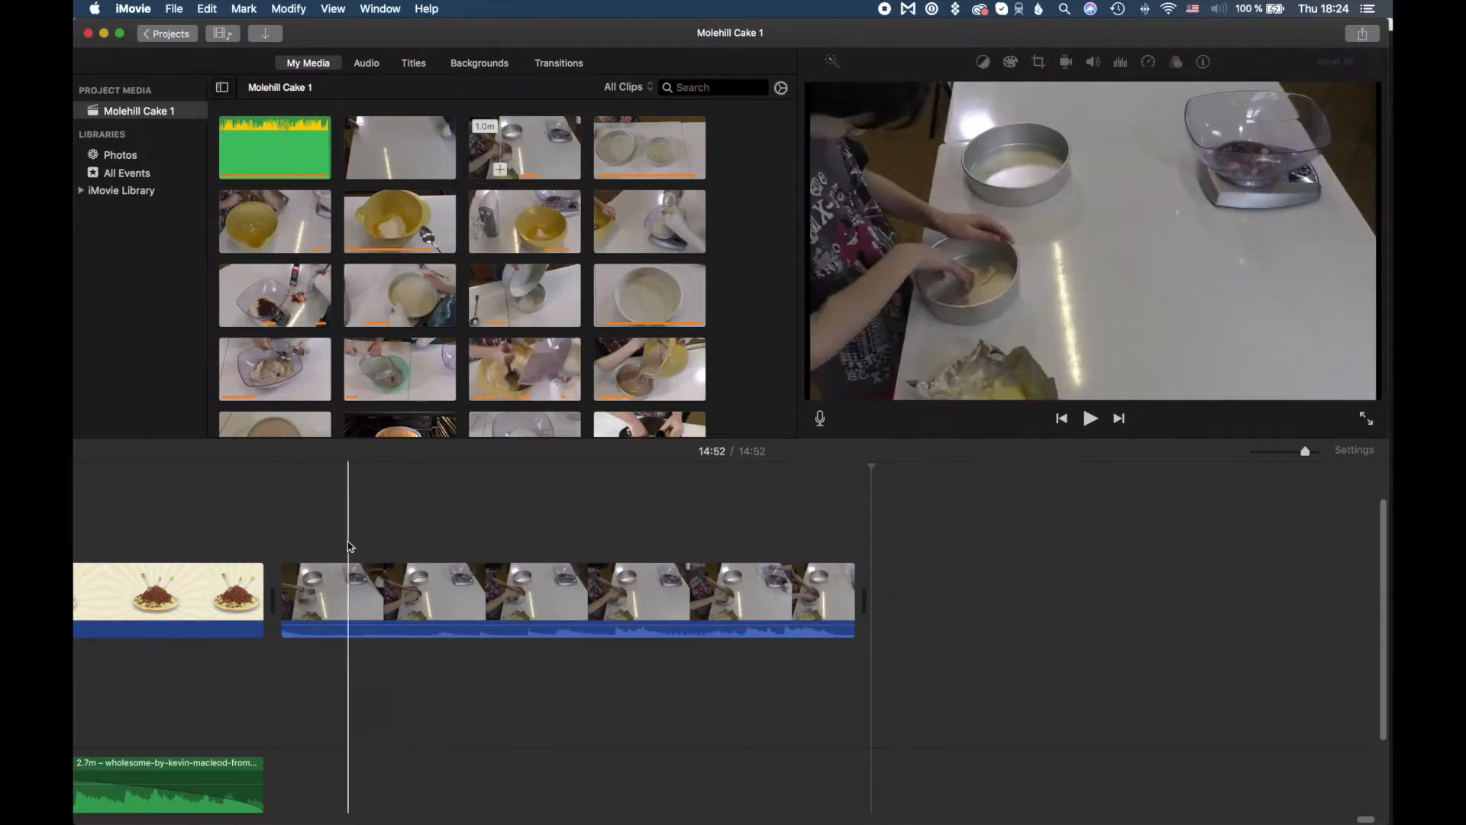
Step: Auto-enhance the remaining tin-greasing clip, check its white balance option, and raise its highlights in color correction
{"action": "left_click", "coordinate": [628, 575]}
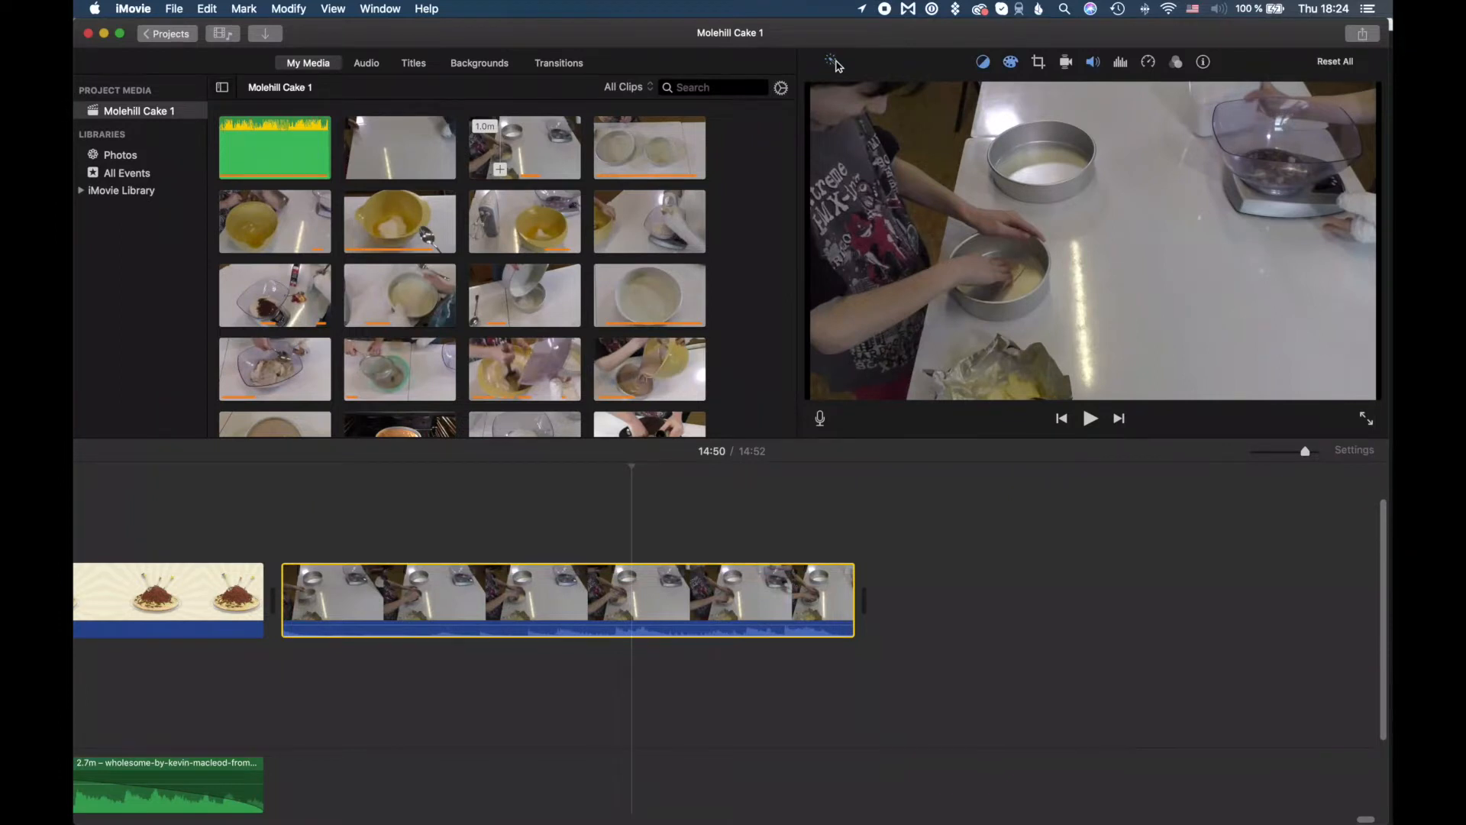
{"action": "left_click", "coordinate": [982, 63]}
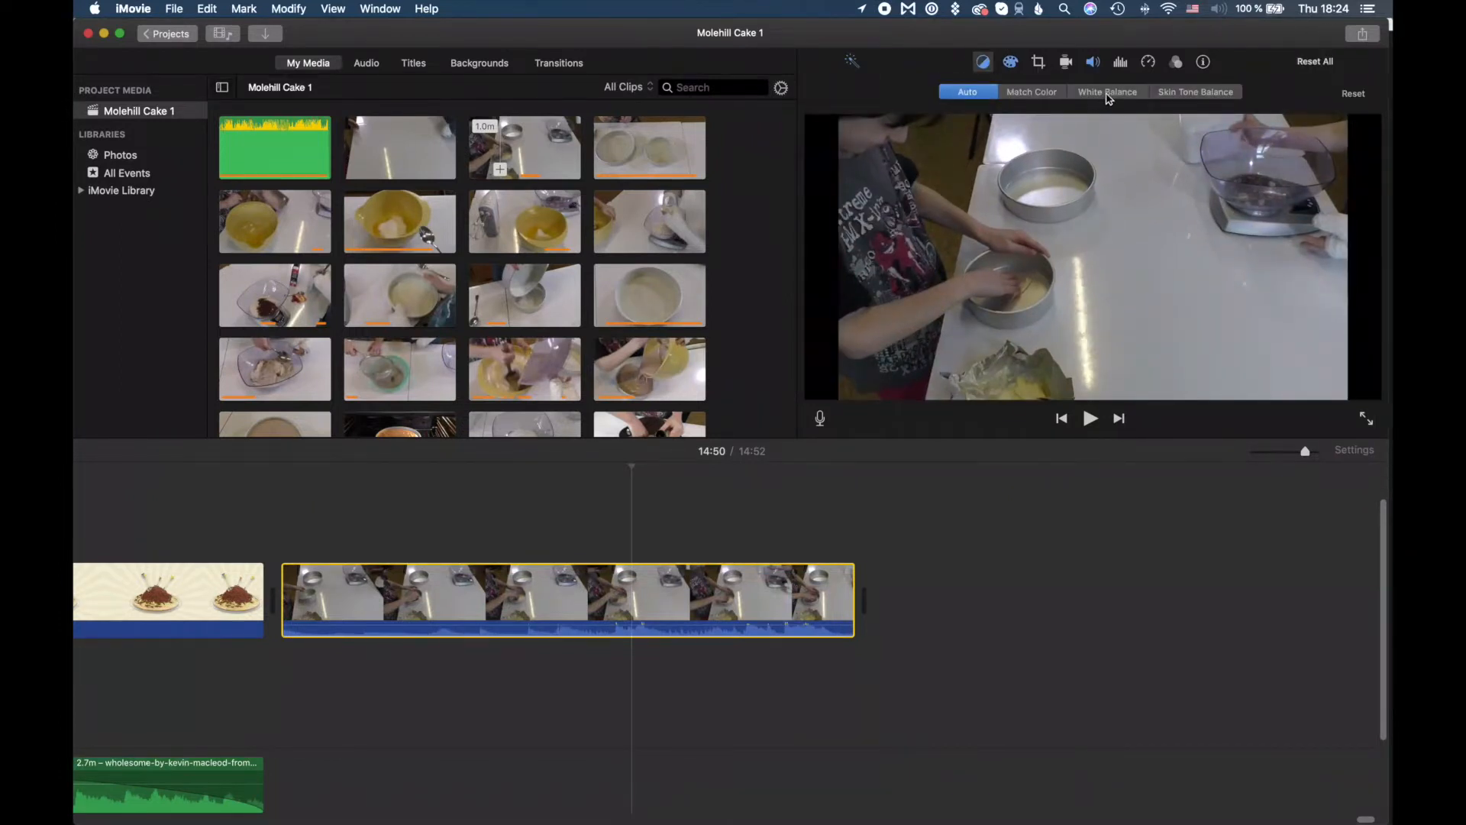
{"action": "left_click", "coordinate": [1122, 93]}
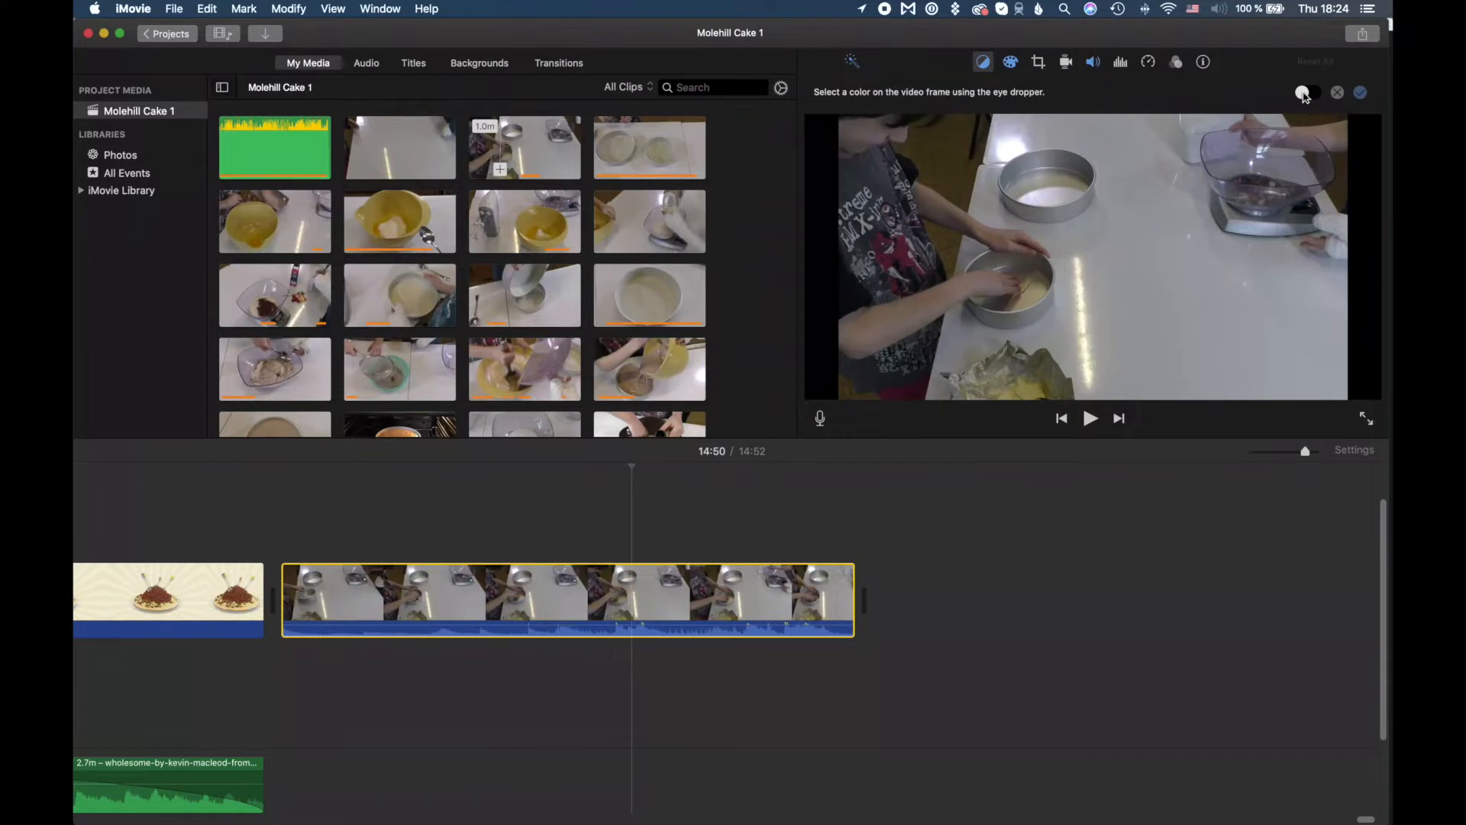
{"action": "left_click", "coordinate": [1011, 64]}
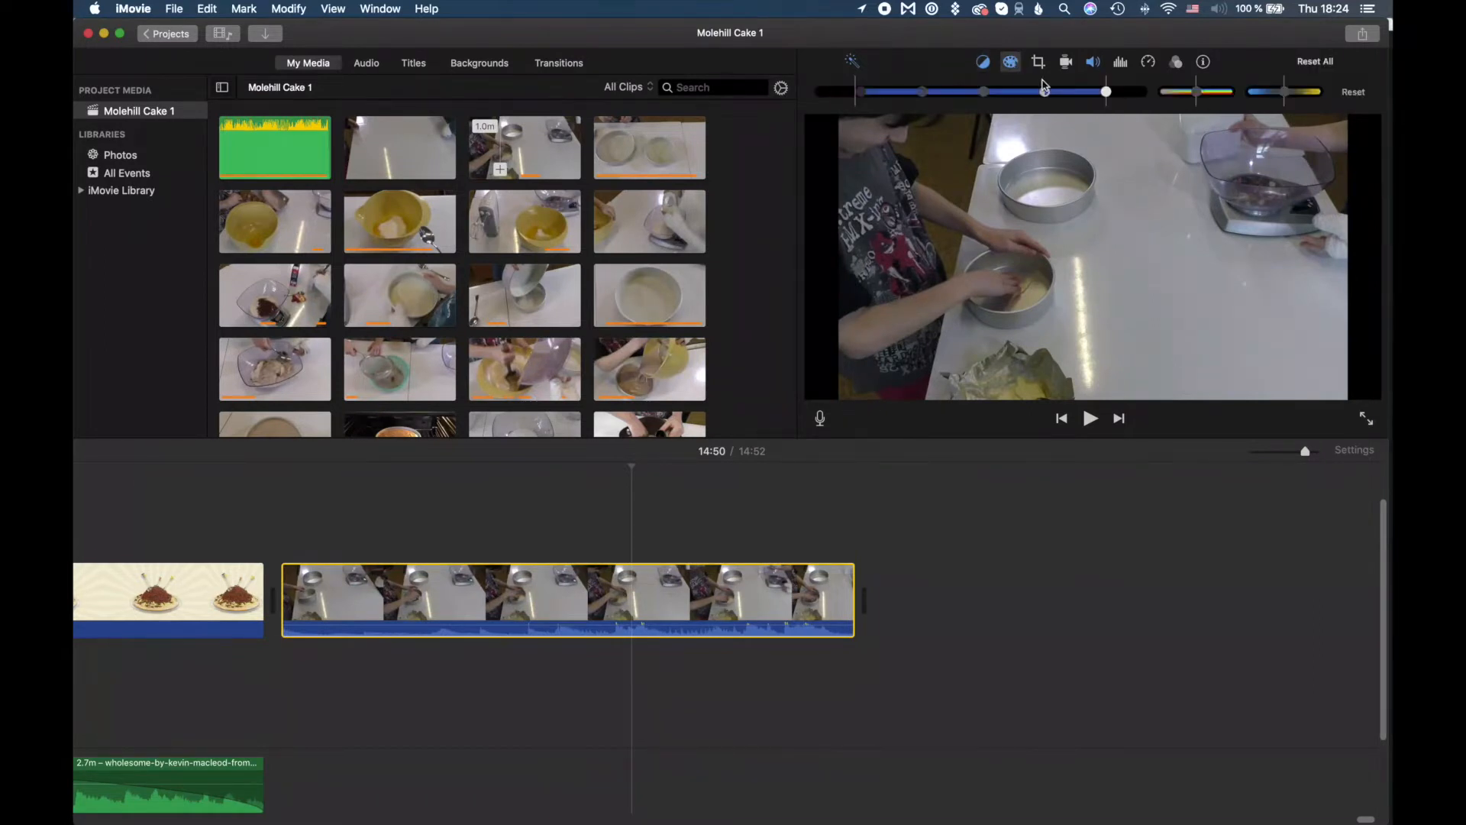
{"action": "mouse_move", "coordinate": [1101, 94]}
{"action": "left_mouse_down"}
{"action": "mouse_move", "coordinate": [1133, 93]}
{"action": "mouse_move", "coordinate": [1024, 93]}
{"action": "mouse_move", "coordinate": [1119, 101]}
{"action": "left_mouse_up"}
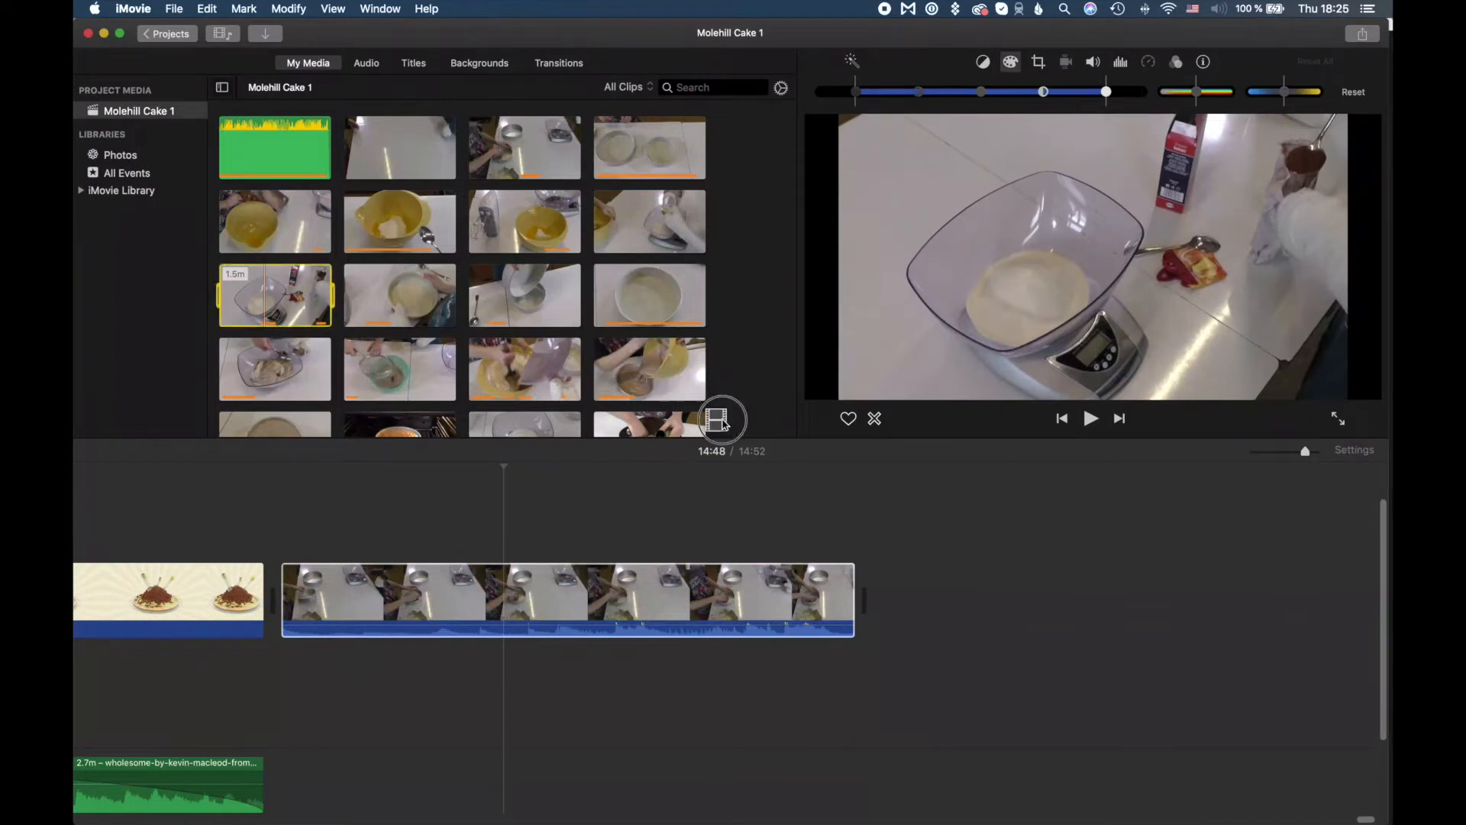
Step: Append the 1.5-minute clip of the bowl on the scale to the timeline, split it at 14:55 and delete the remainder
{"action": "left_click_drag", "start_coordinate": [721, 422], "coordinate": [886, 576]}
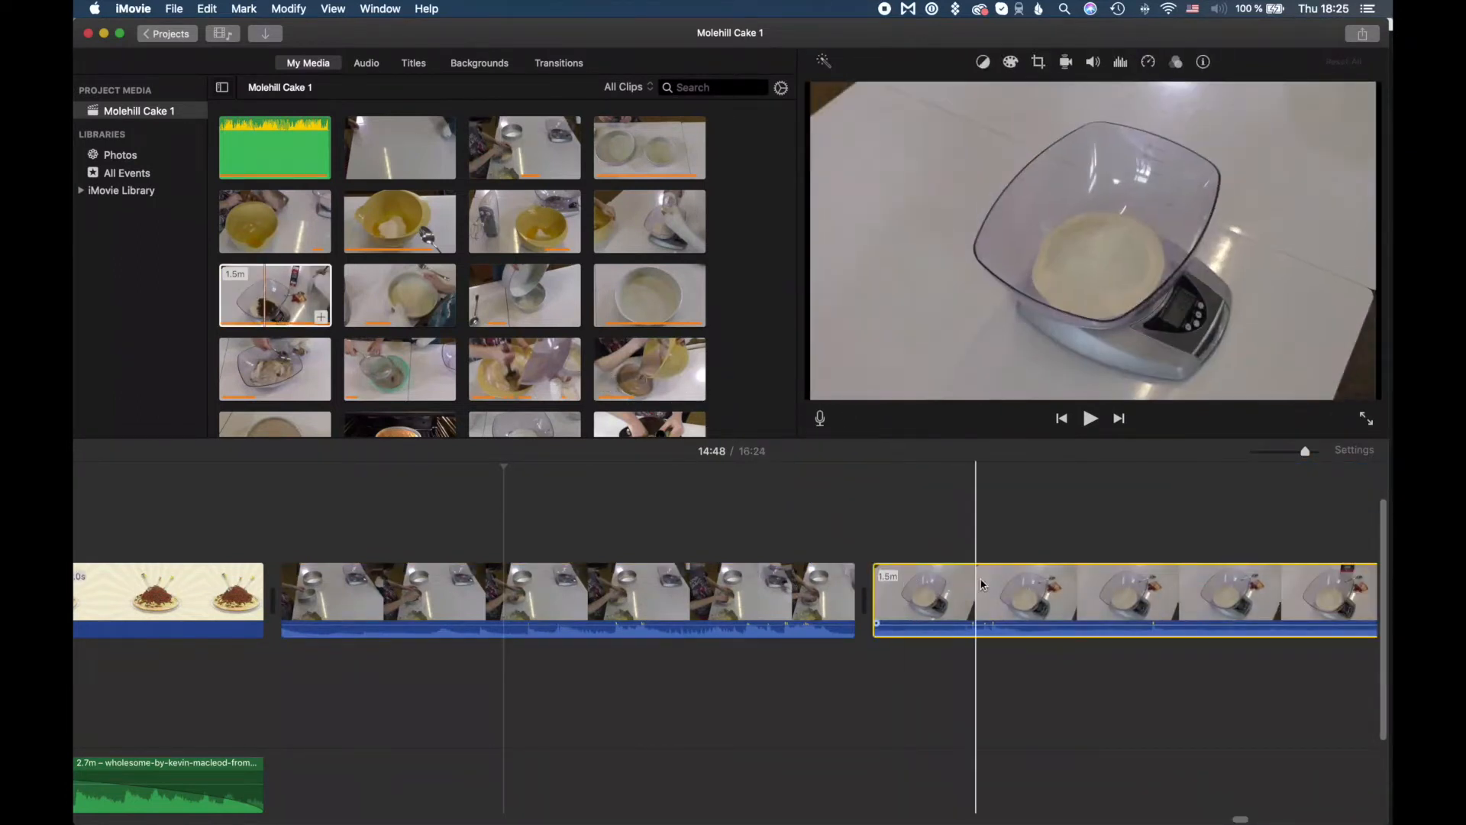
{"action": "left_click", "coordinate": [1216, 587]}
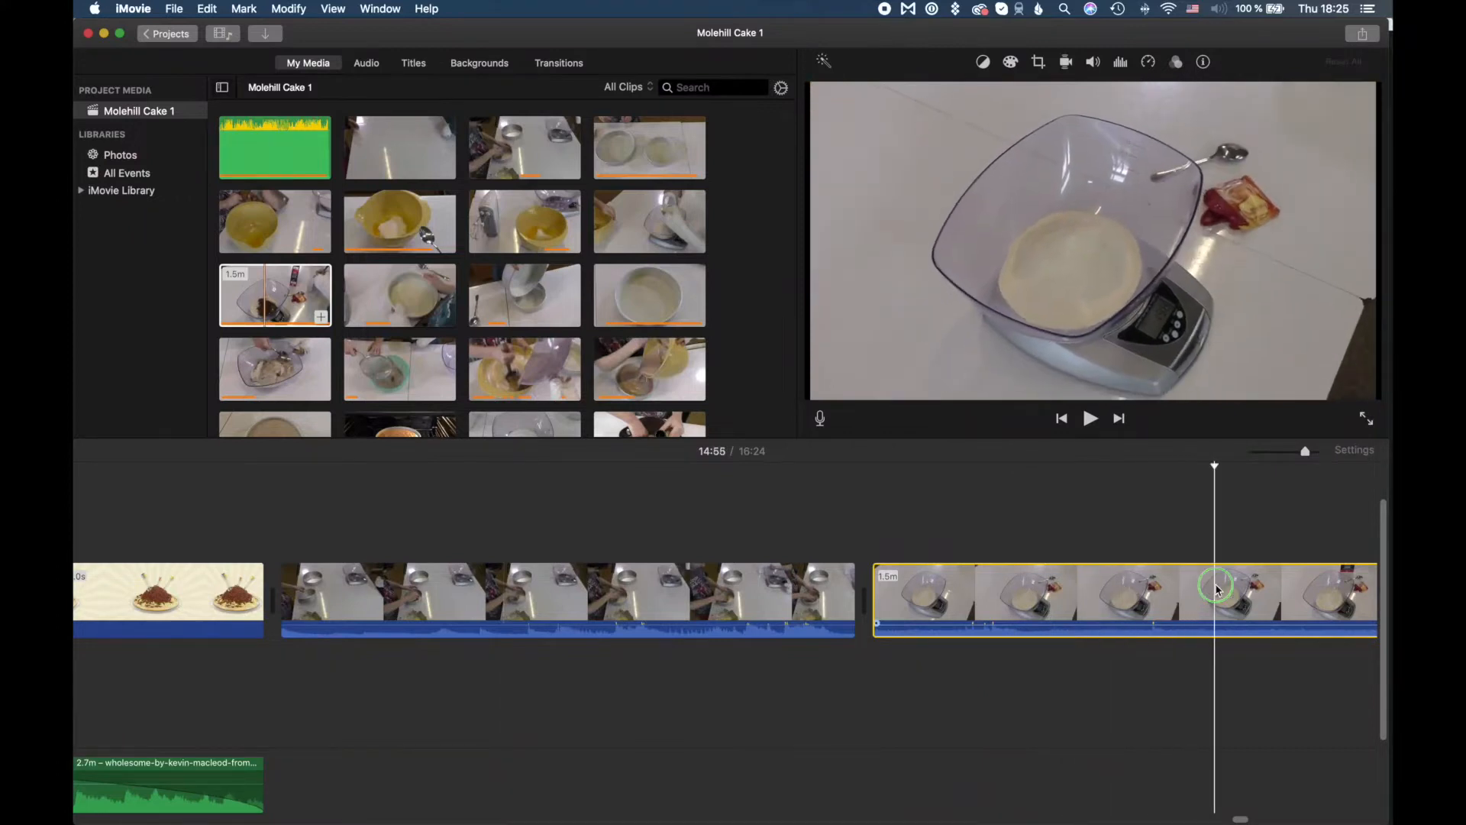
{"action": "right_click", "coordinate": [1215, 588]}
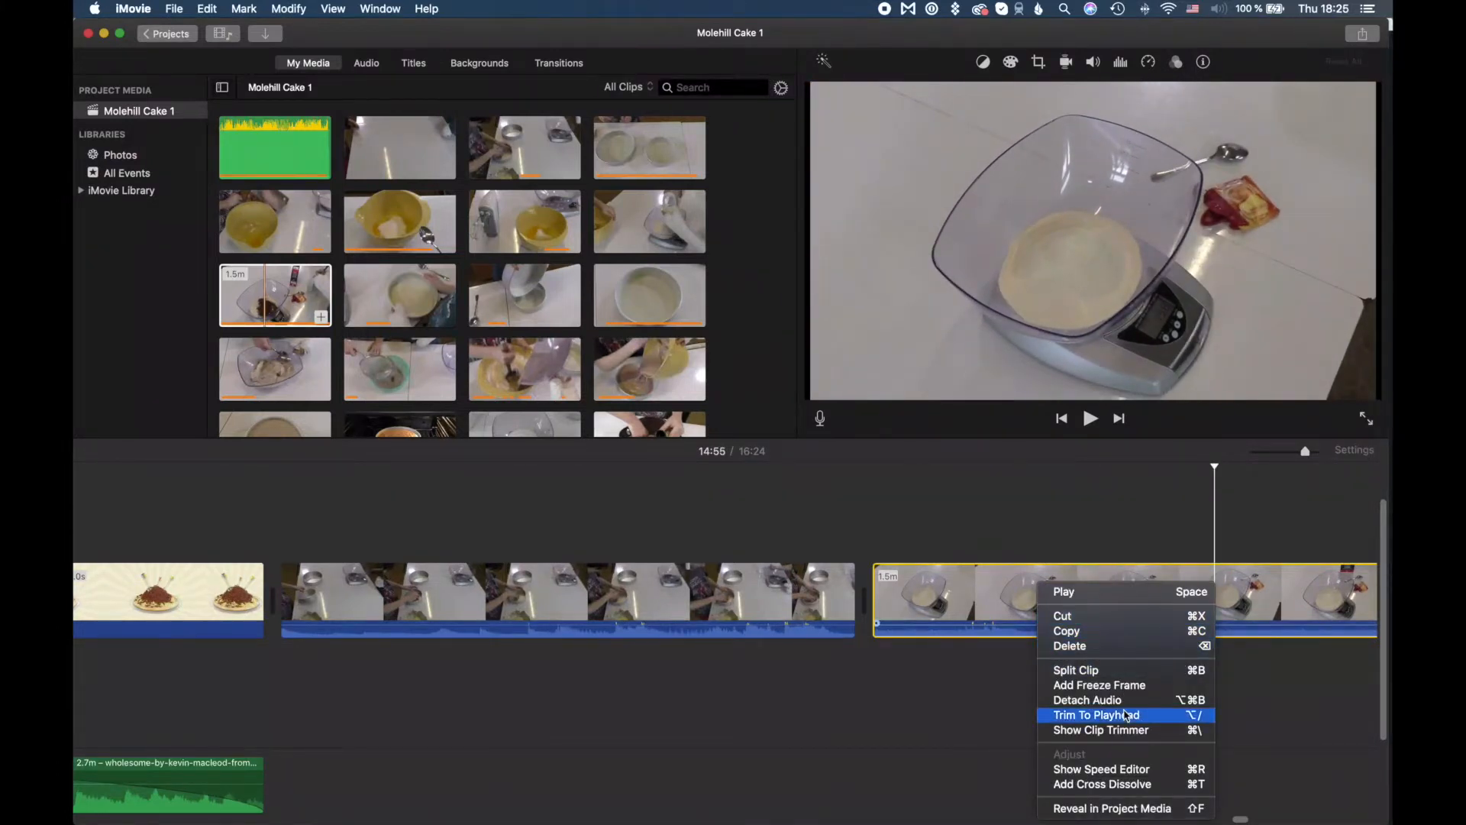
{"action": "left_click", "coordinate": [1123, 676]}
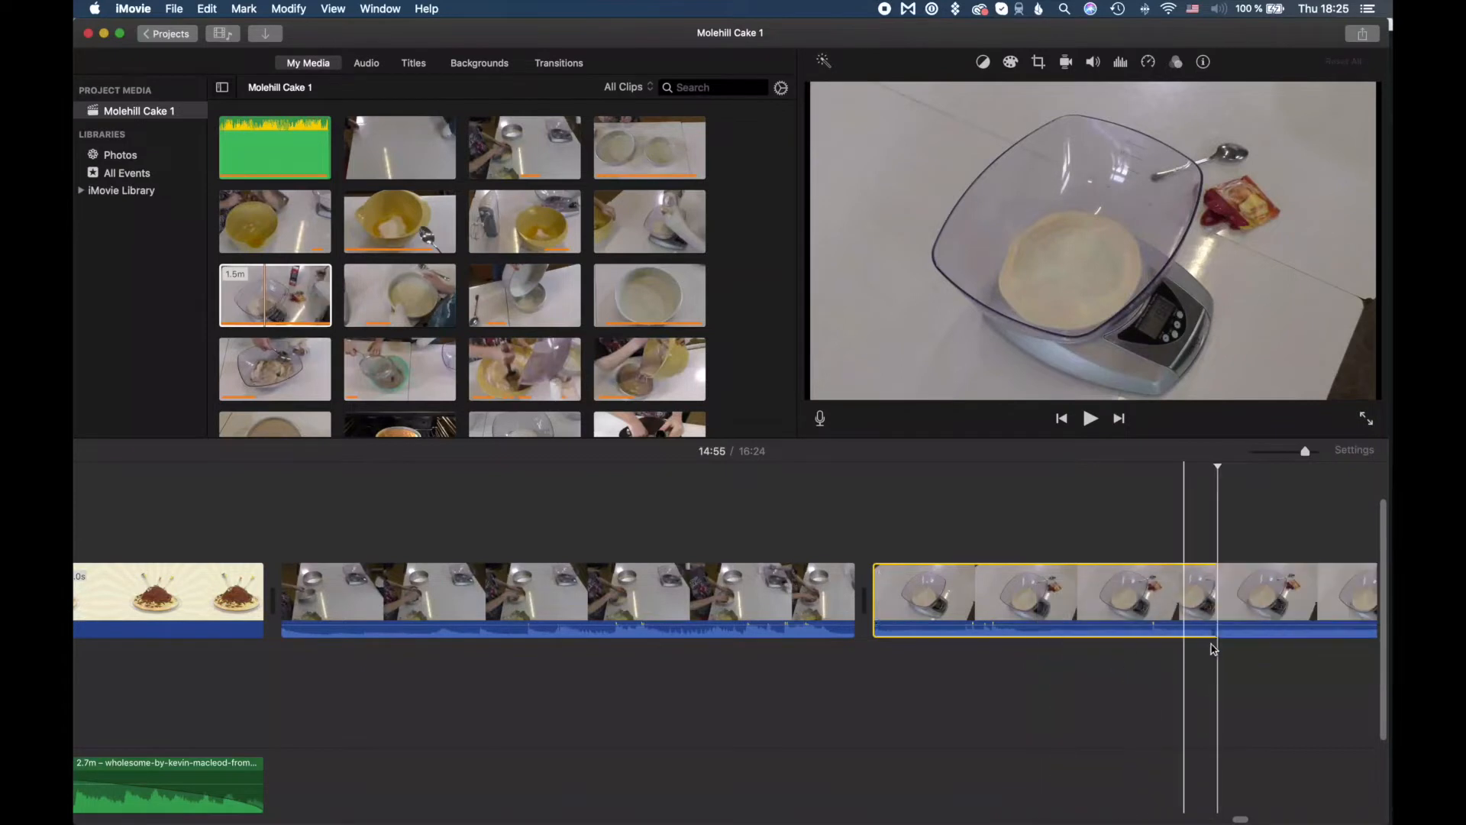
{"action": "key", "text": "BackSpace"}
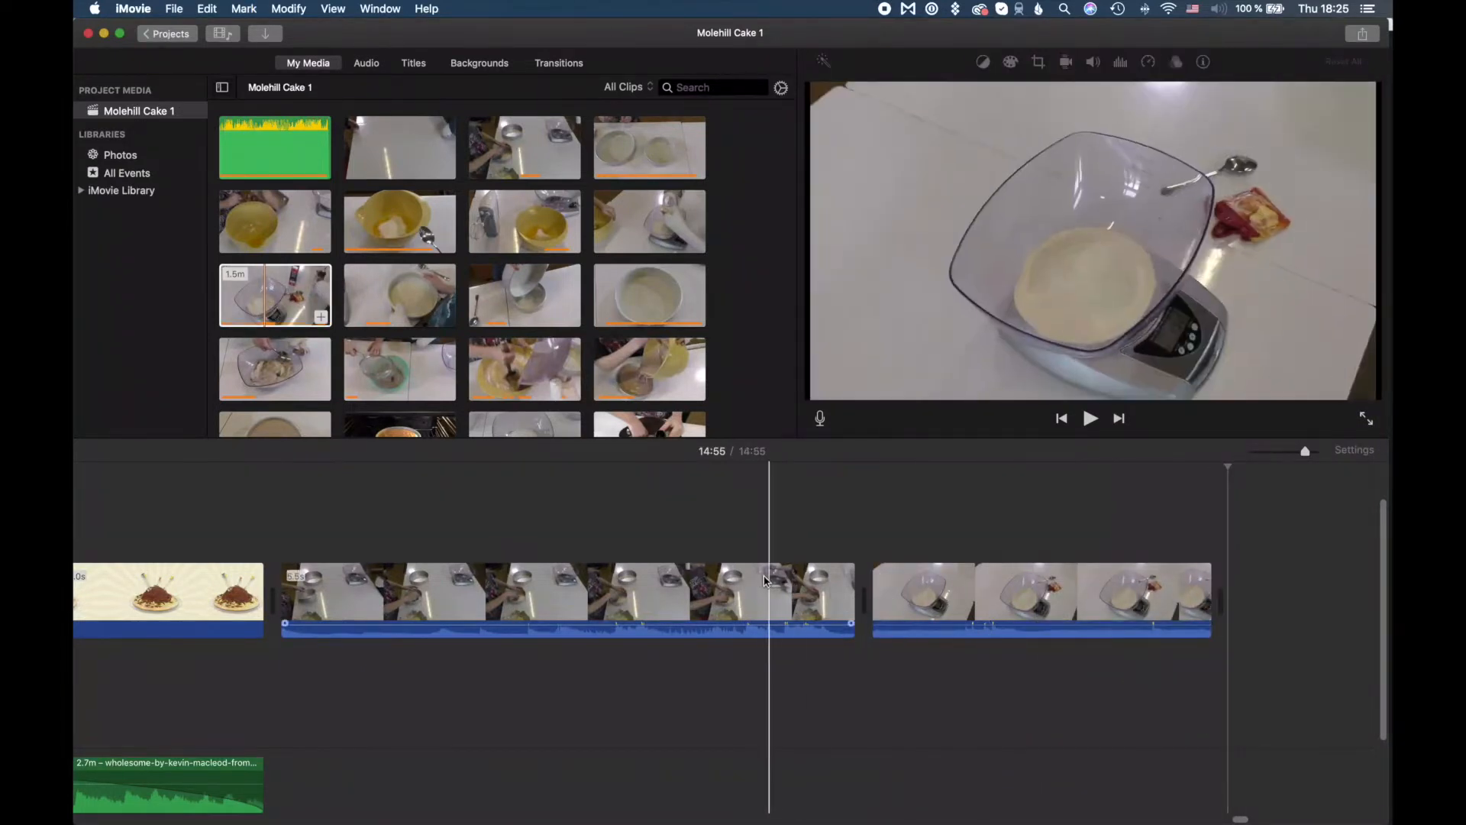
Step: Insert a Cross Blur transition between the tin-greasing clip and the bowl-on-scale clip
{"action": "left_click", "coordinate": [752, 595]}
{"action": "left_click", "coordinate": [960, 595]}
{"action": "left_click", "coordinate": [821, 588]}
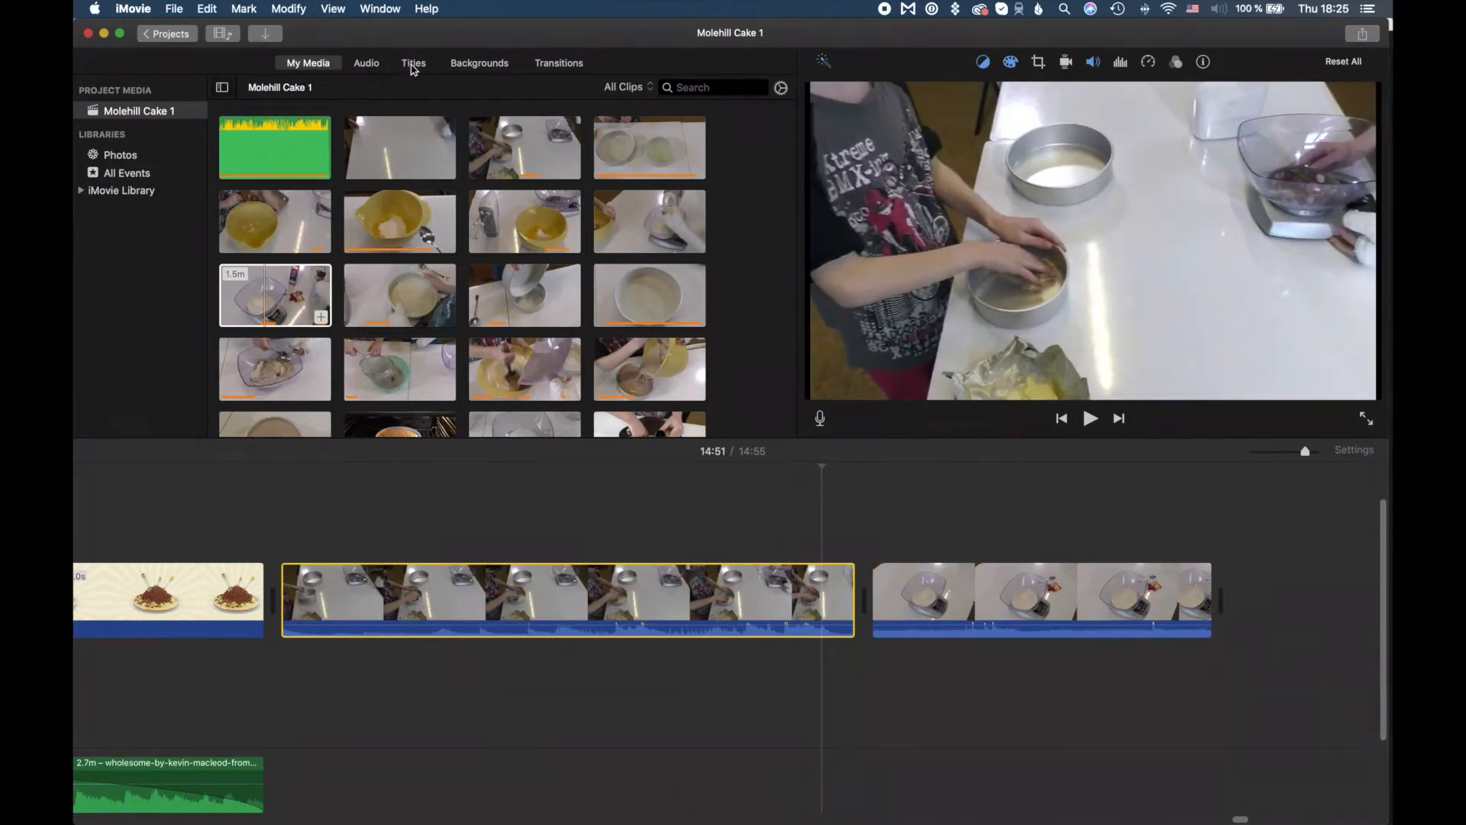
{"action": "left_click", "coordinate": [554, 68]}
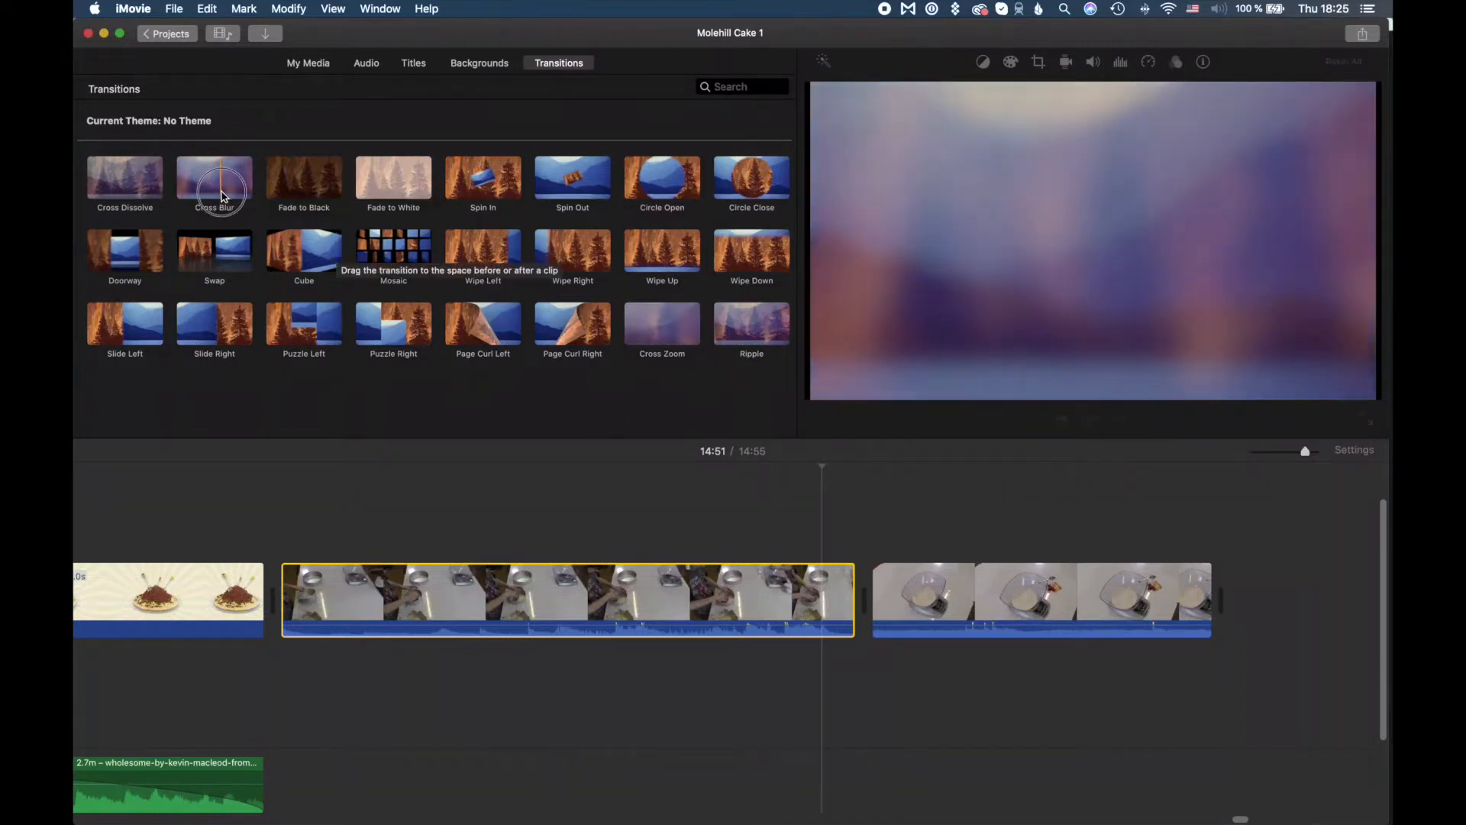
{"action": "left_click_drag", "start_coordinate": [217, 180], "coordinate": [837, 516]}
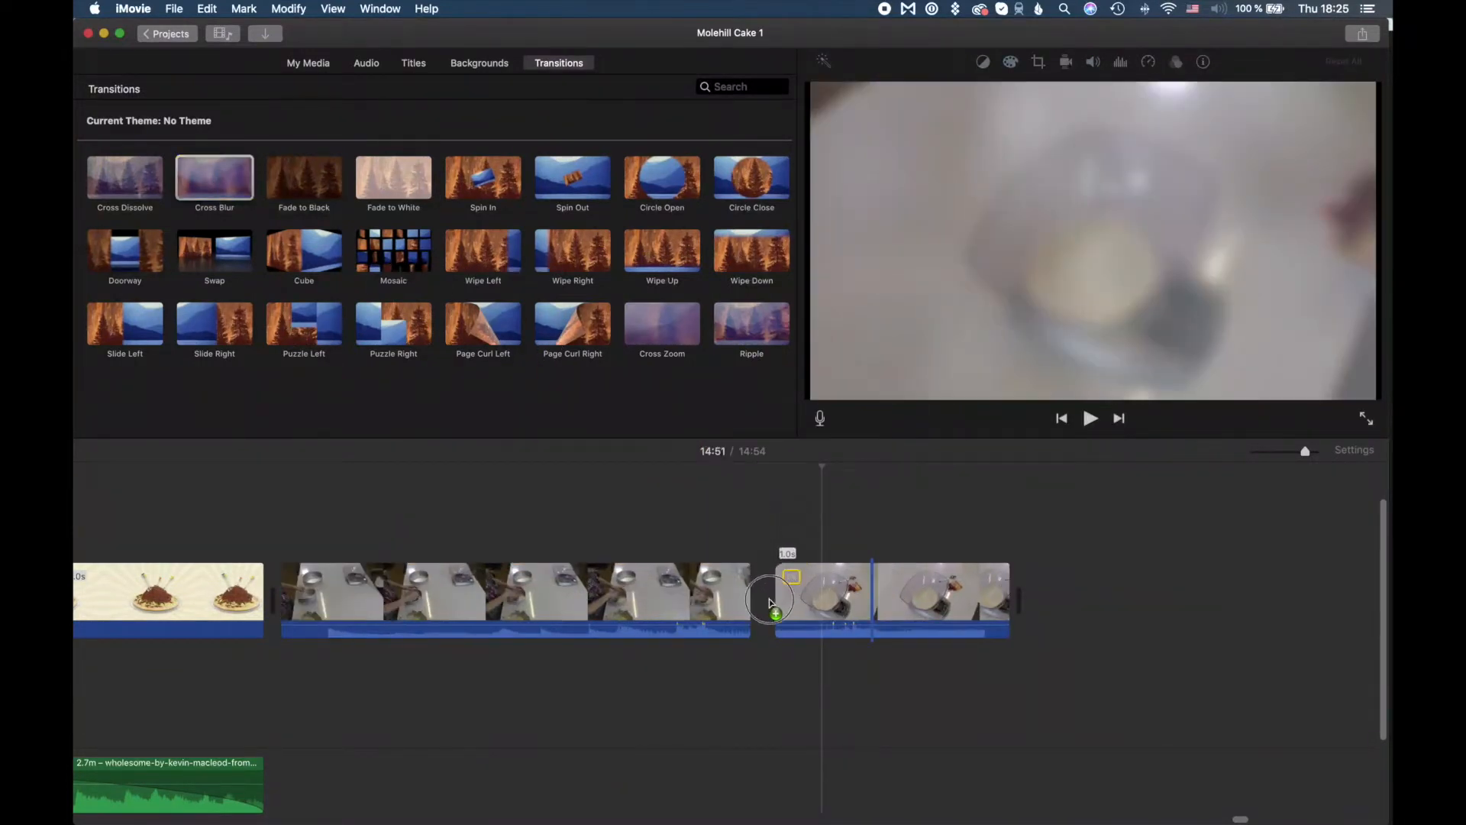
Step: Place the Cross Blur at the cut between the tin-greasing and bowl clips, and preview the cut by playing across it
{"action": "left_click_drag", "start_coordinate": [765, 613], "coordinate": [760, 609]}
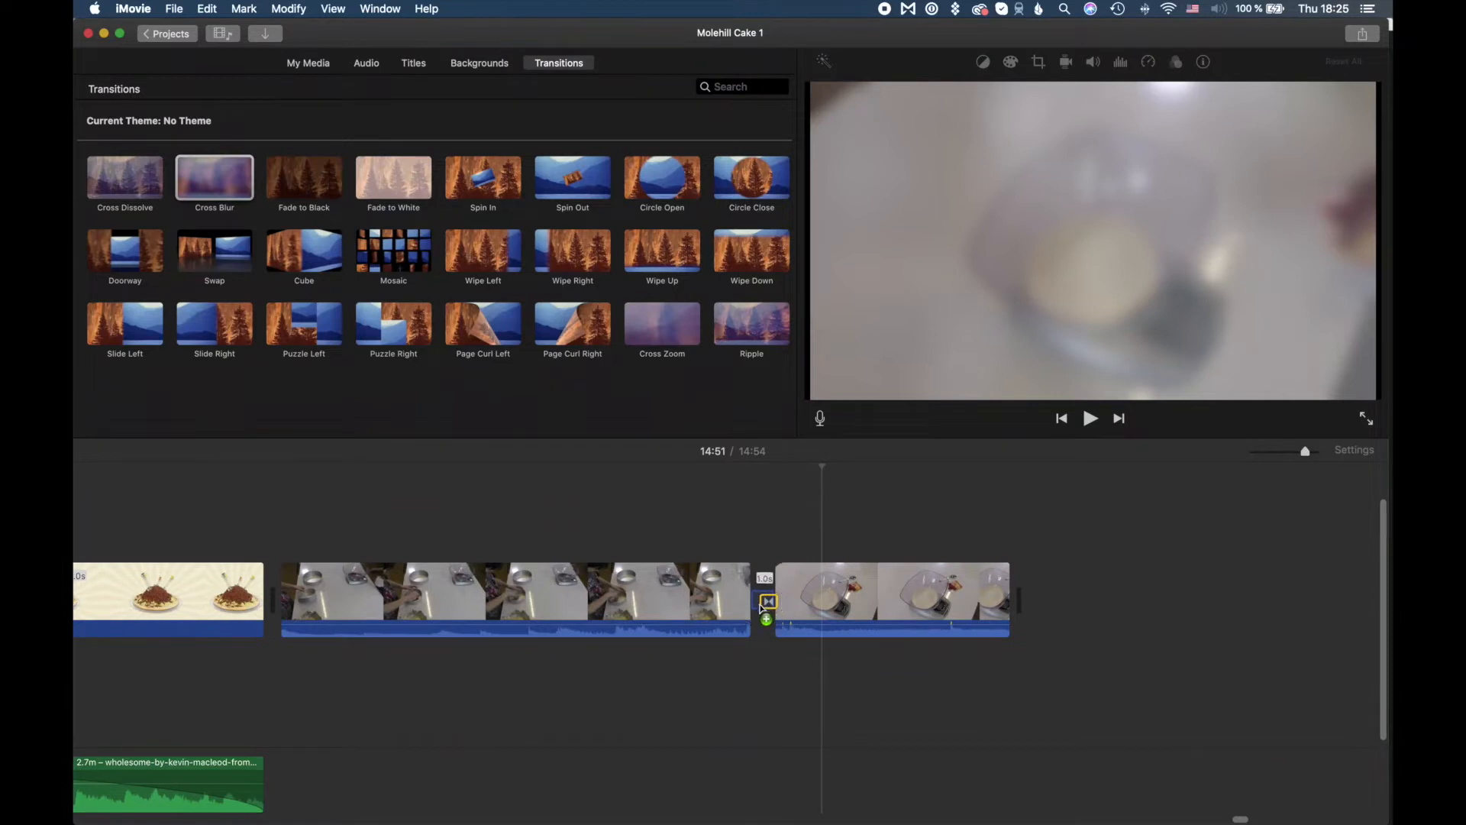
{"action": "left_click", "coordinate": [679, 548]}
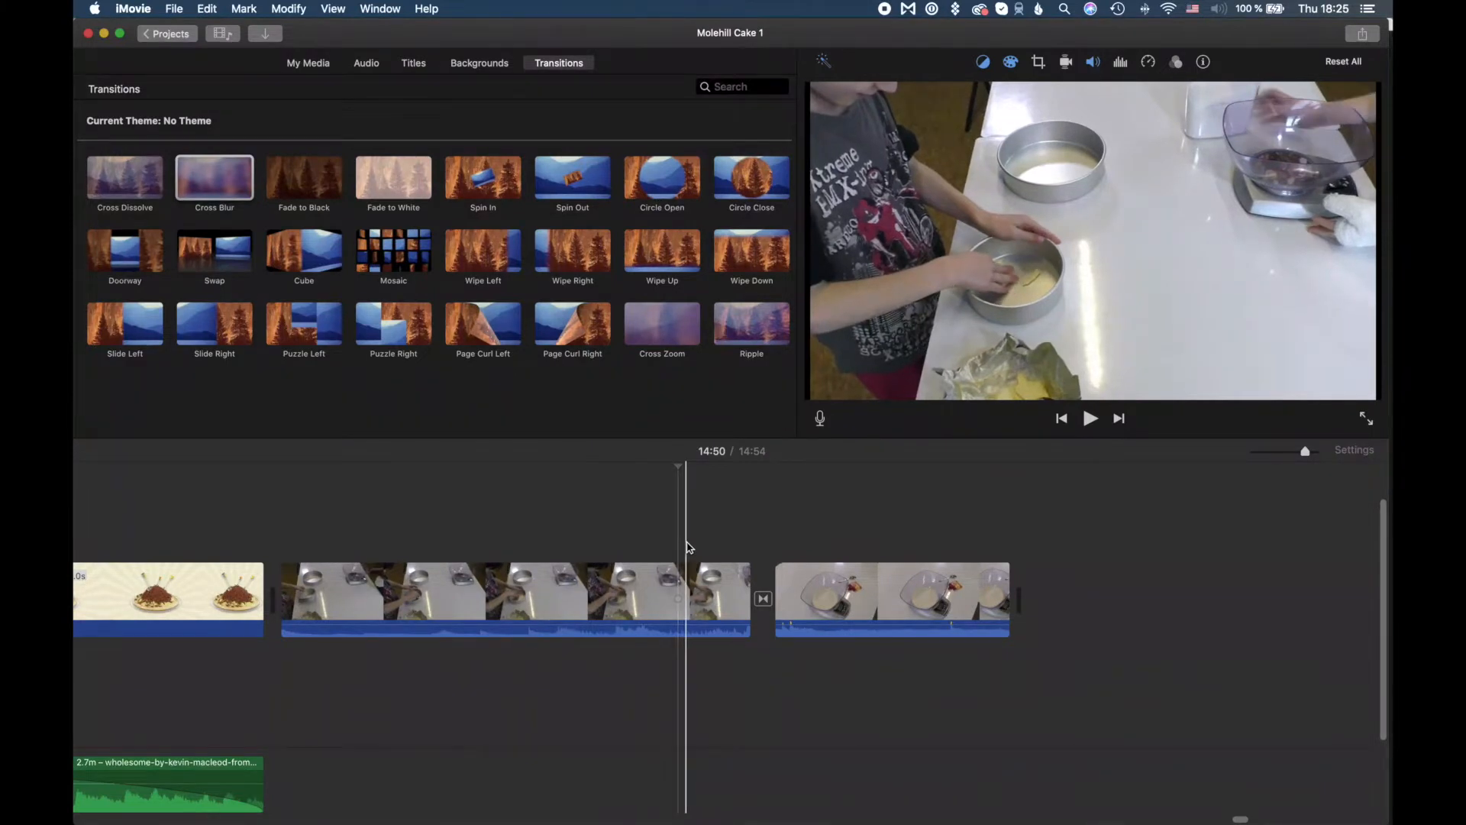
{"action": "key", "text": "space"}
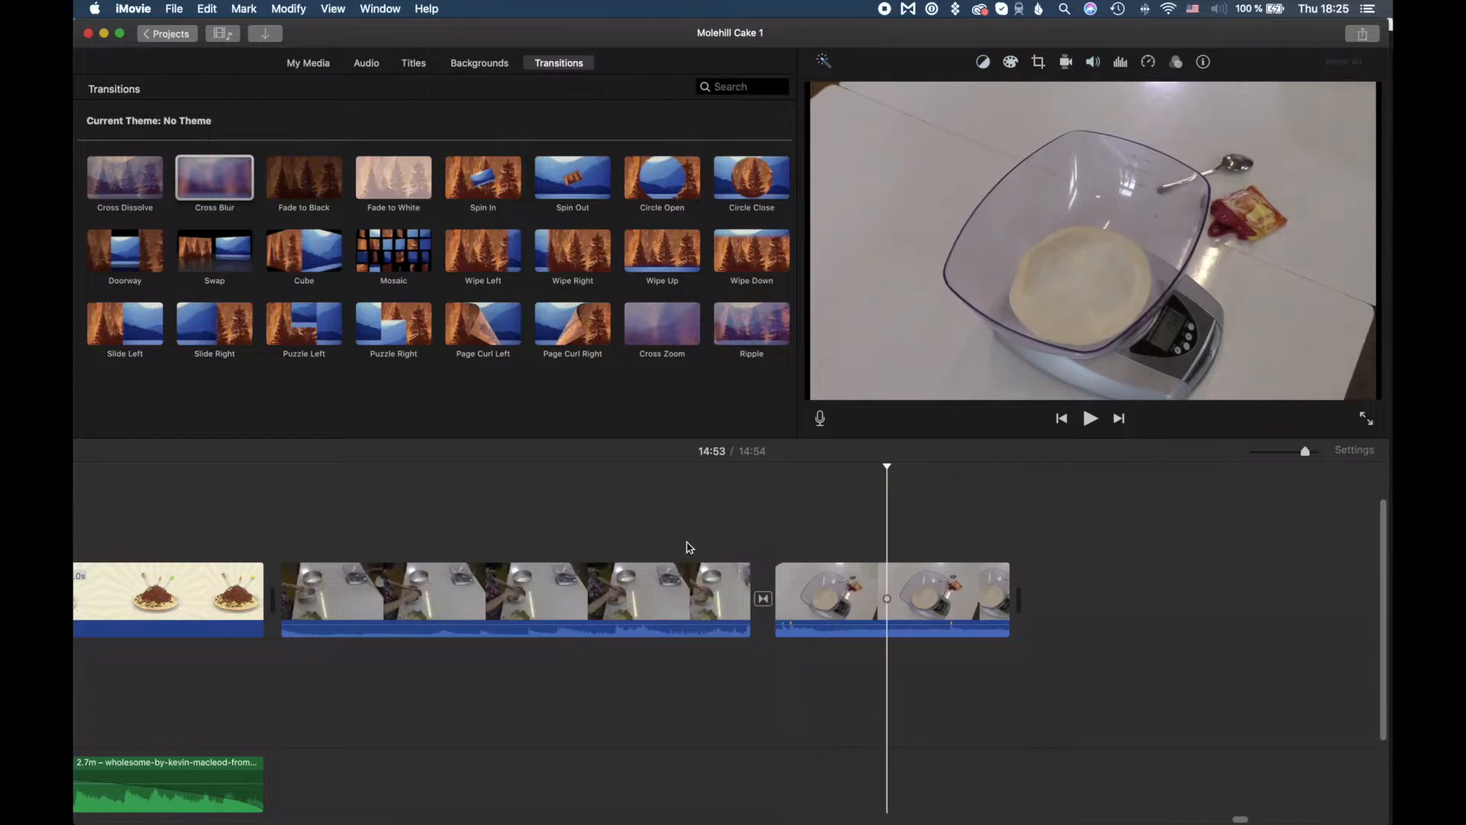
{"action": "key", "text": "space"}
{"action": "left_click", "coordinate": [701, 527]}
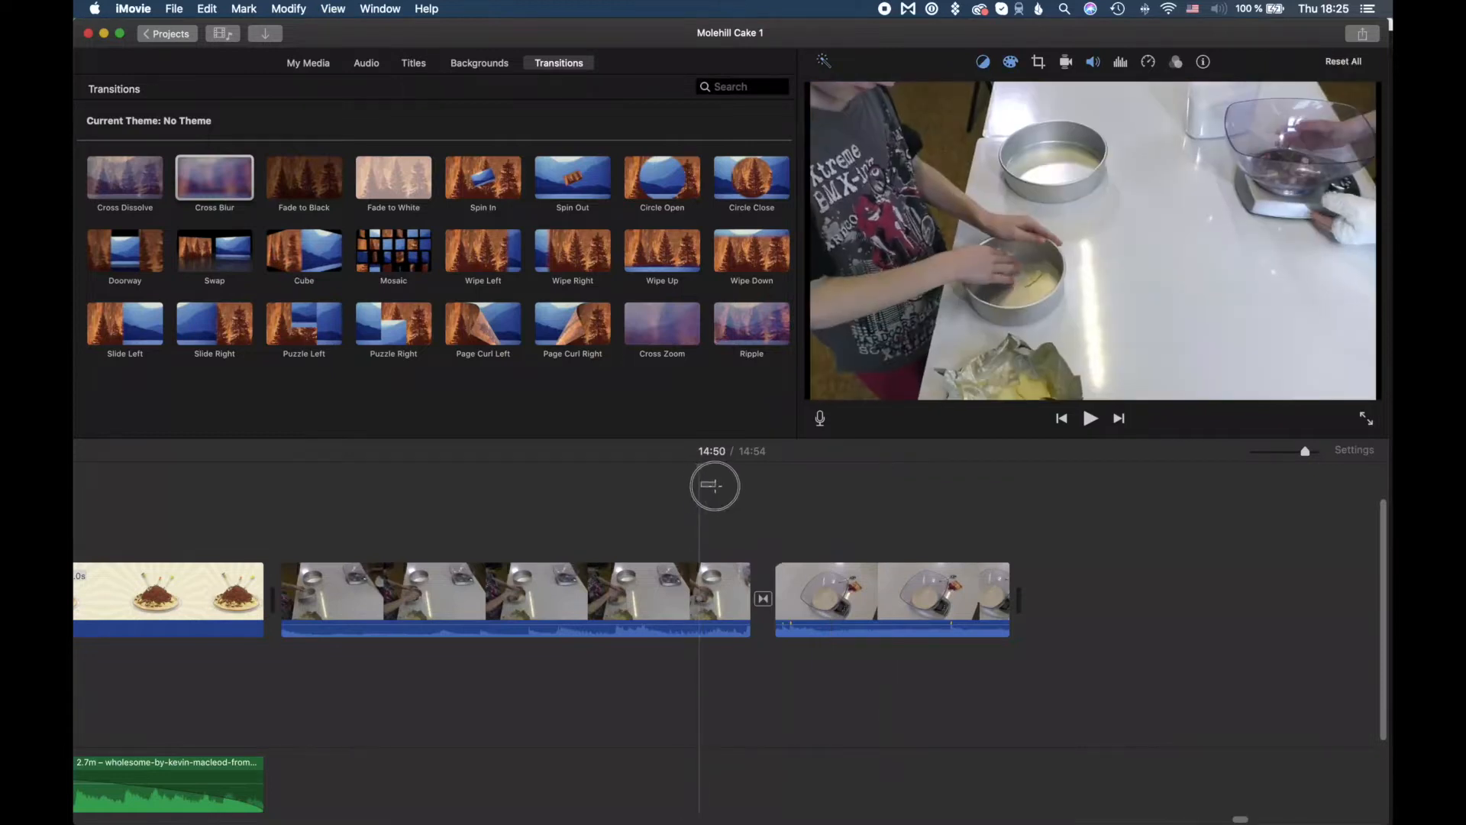
{"action": "left_click", "coordinate": [693, 524]}
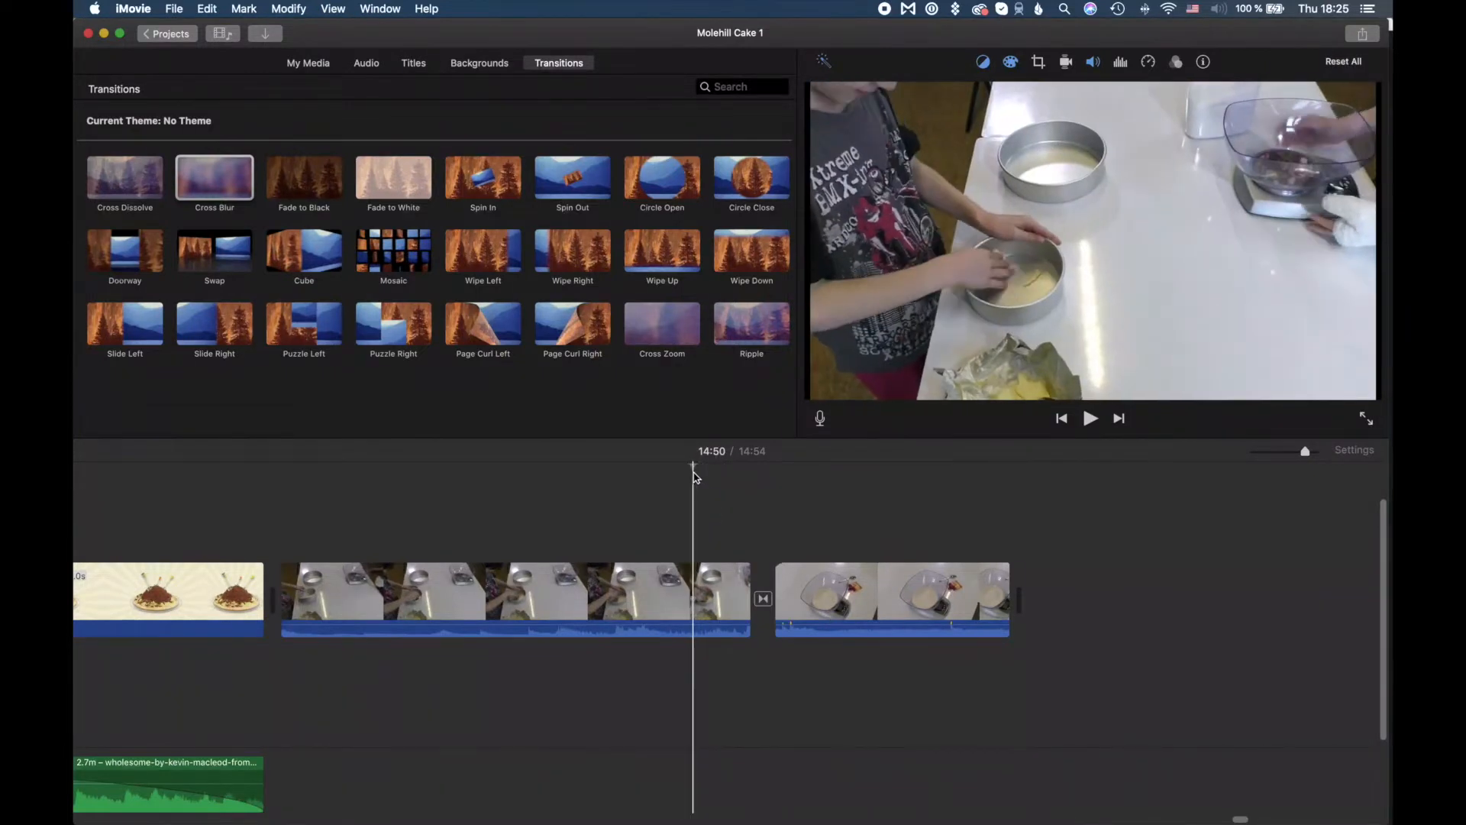
{"action": "left_click_drag", "start_coordinate": [704, 469], "coordinate": [473, 463]}
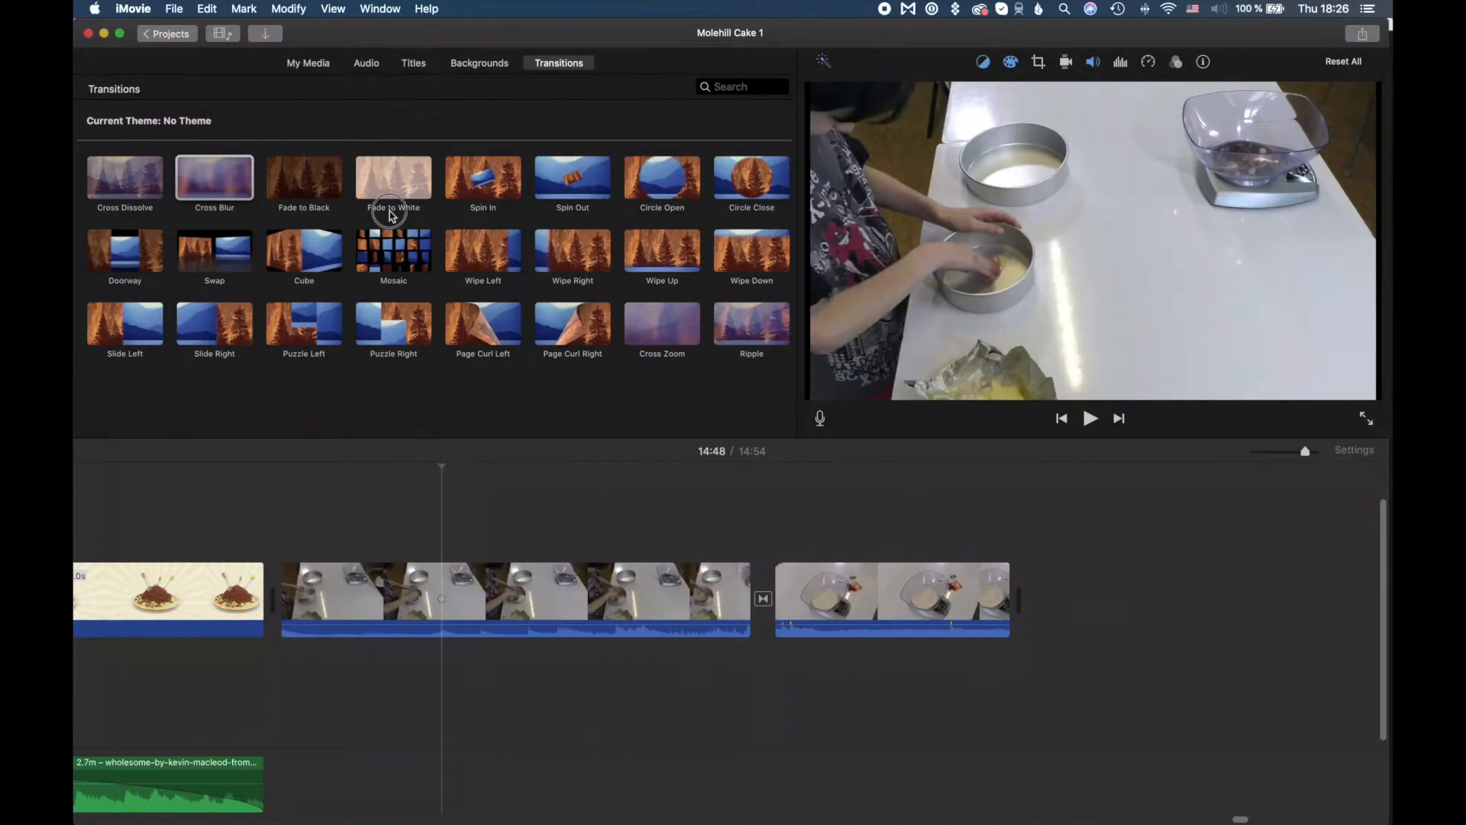
Step: Add a Reveal Lower Third title above the tin-greasing clip with the text "This is our headline"
{"action": "left_click", "coordinate": [413, 67]}
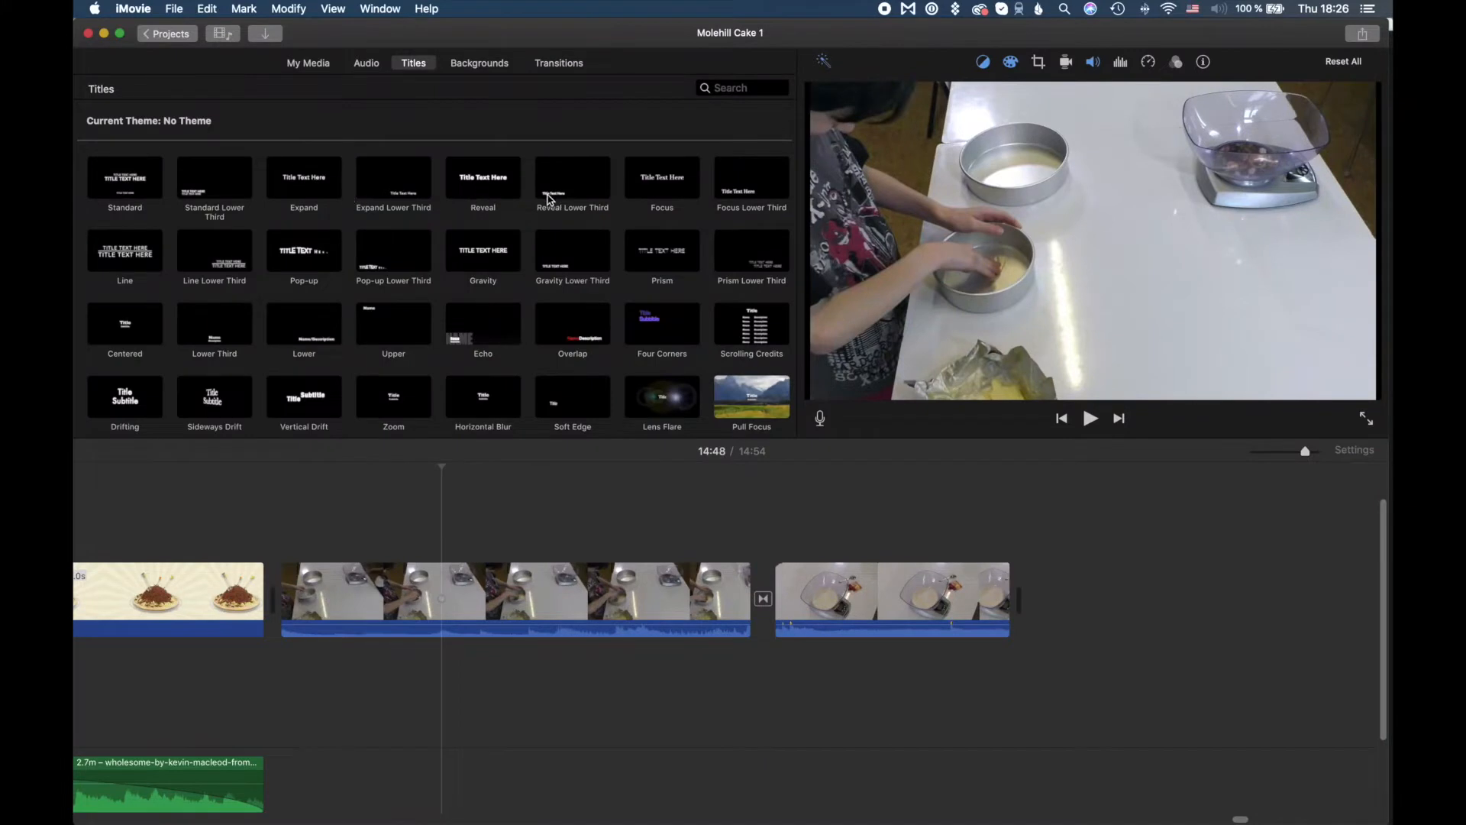
{"action": "left_click_drag", "start_coordinate": [549, 198], "coordinate": [543, 219]}
{"action": "left_click_drag", "start_coordinate": [374, 495], "coordinate": [327, 540]}
{"action": "double_click", "coordinate": [340, 549]}
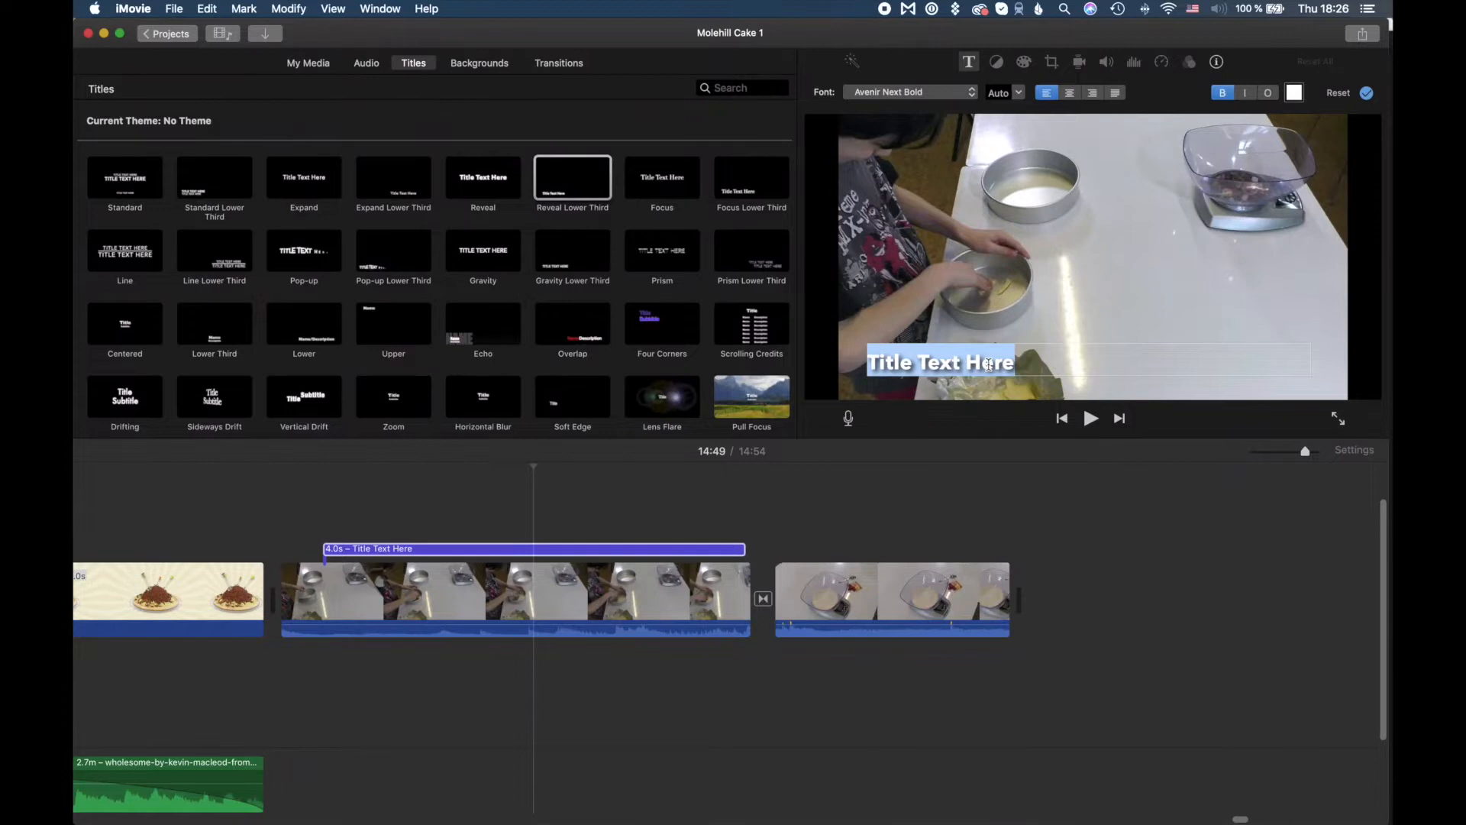
{"action": "type", "text": "This is"}
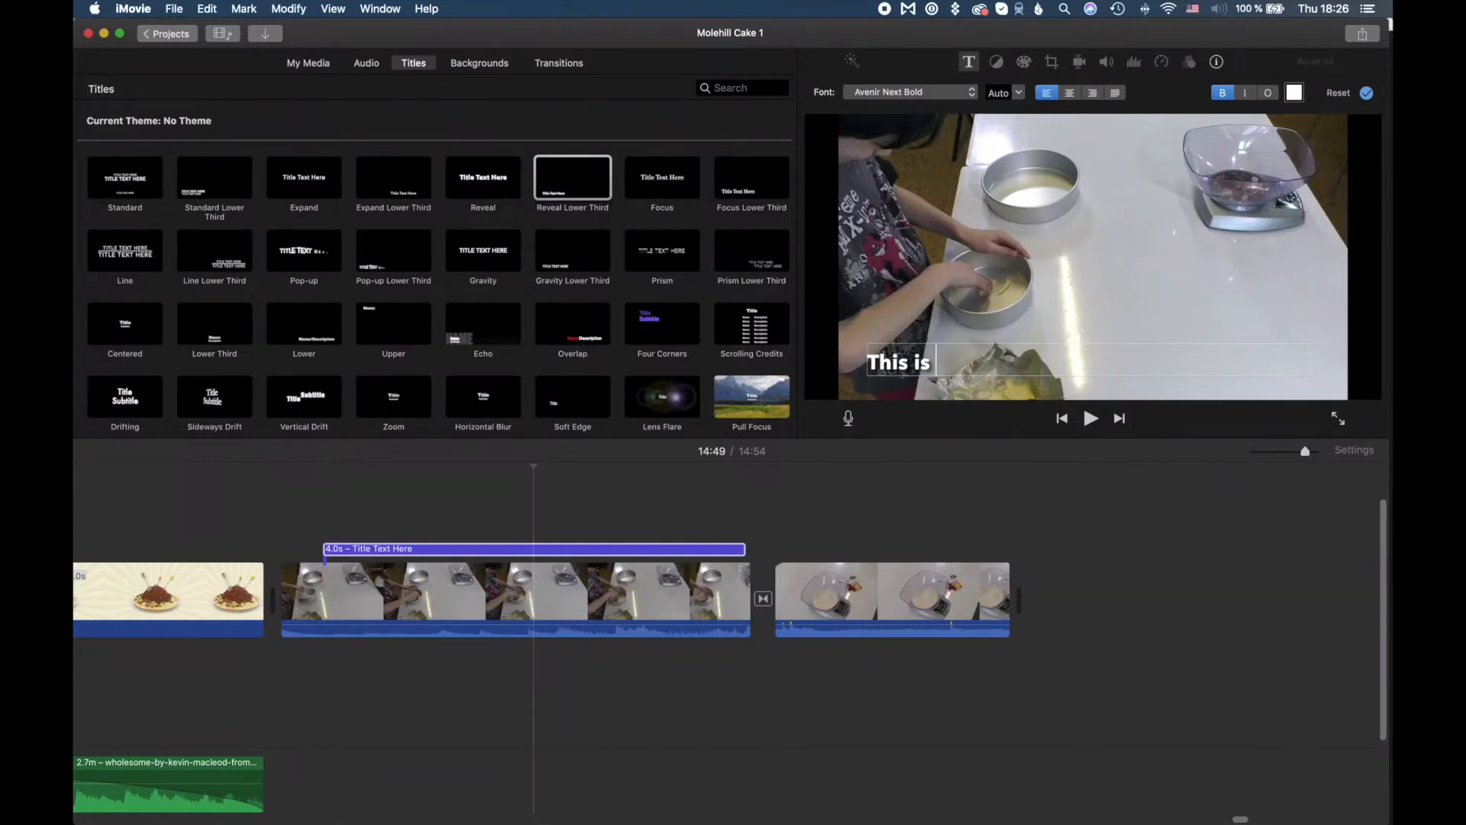
{"action": "type", "text": " our headline"}
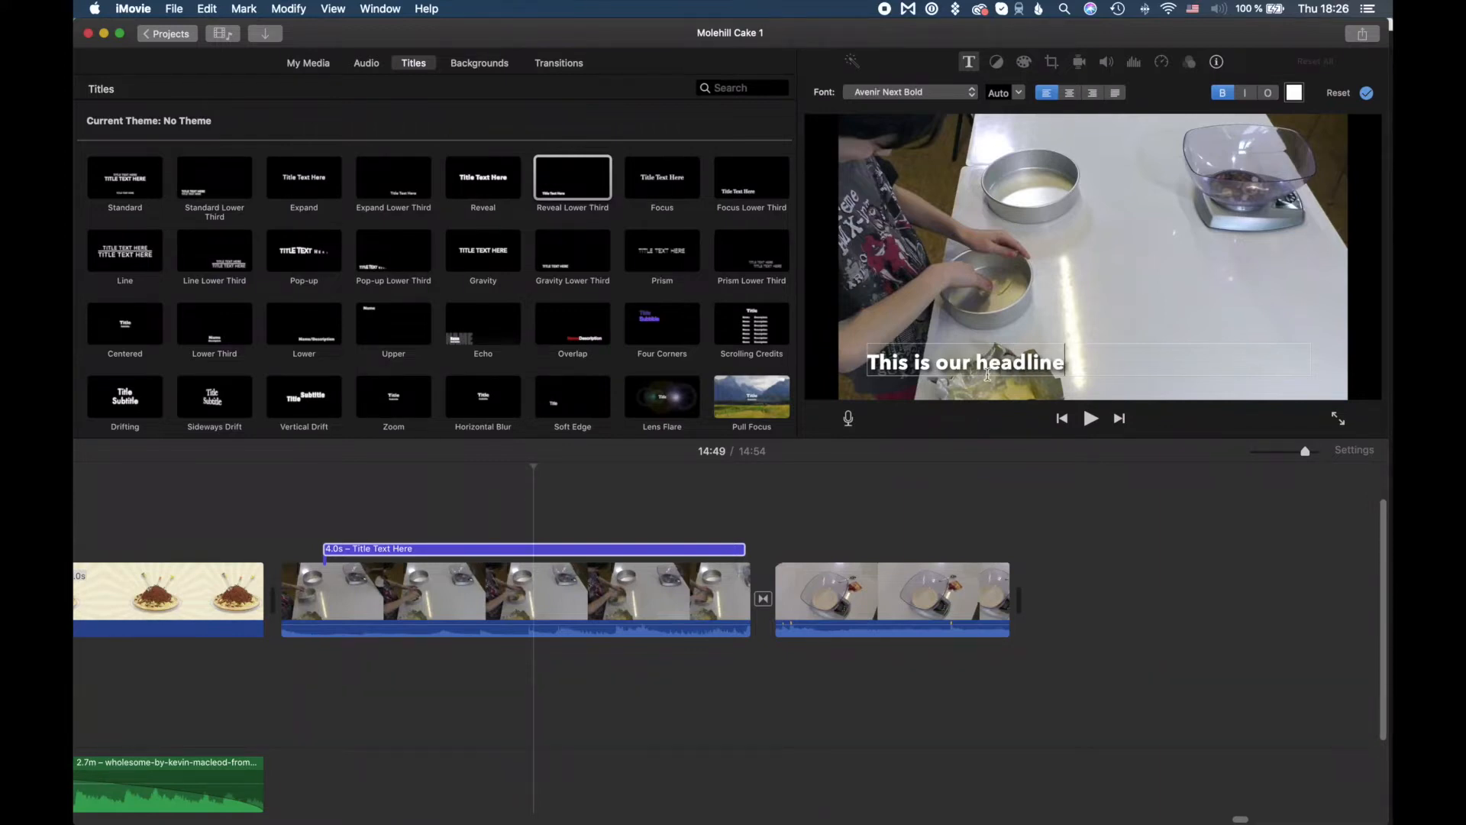
Step: Play the tin-greasing clip from its start to preview the headline title, and trim the title's end slightly
{"action": "left_click", "coordinate": [288, 534]}
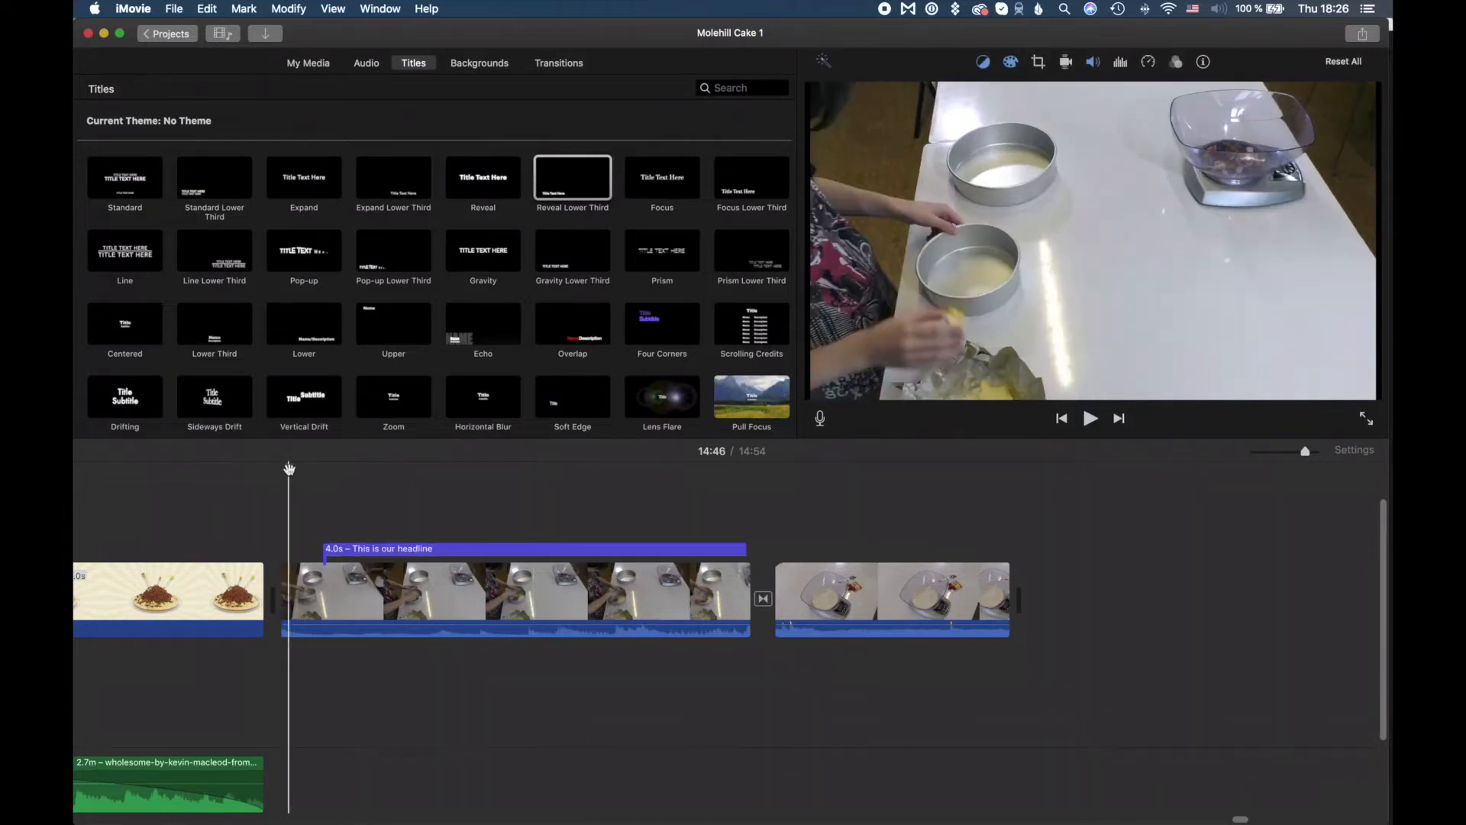
{"action": "key", "text": "space"}
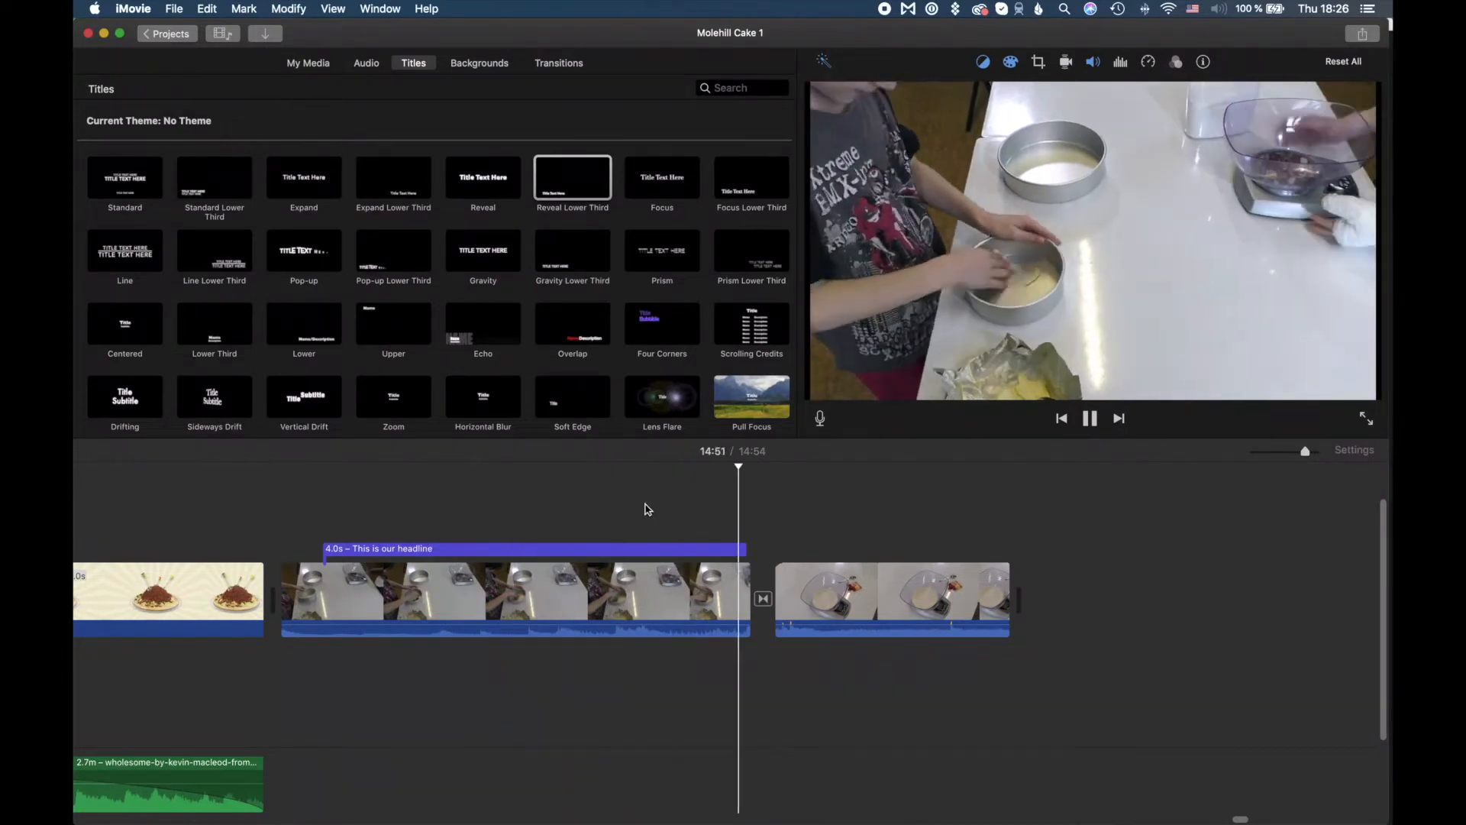
{"action": "key", "text": "space"}
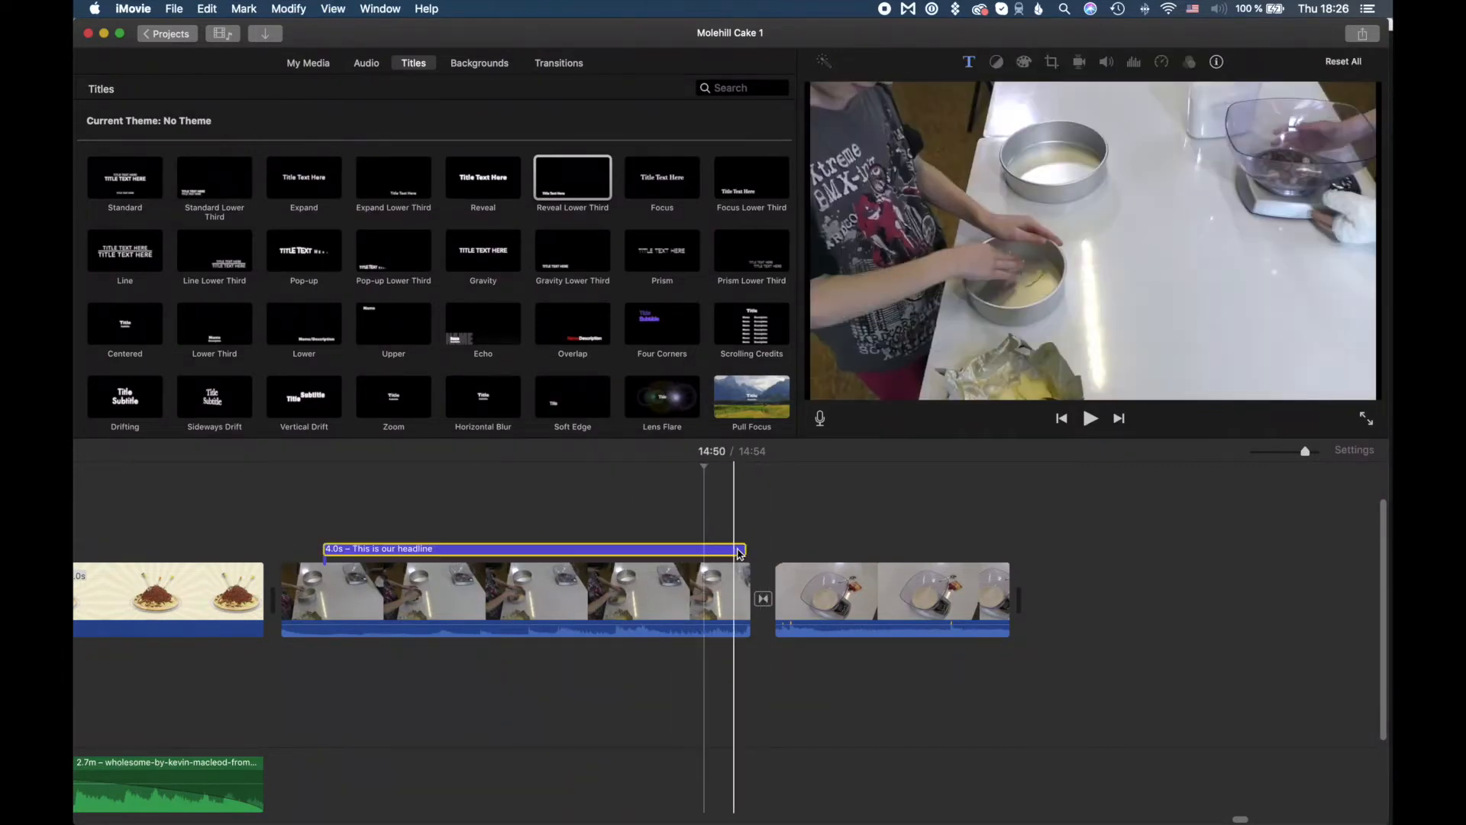
{"action": "mouse_move", "coordinate": [746, 548]}
{"action": "left_mouse_down"}
{"action": "mouse_move", "coordinate": [936, 548]}
{"action": "mouse_move", "coordinate": [588, 558]}
{"action": "mouse_move", "coordinate": [924, 556]}
{"action": "mouse_move", "coordinate": [675, 559]}
{"action": "mouse_move", "coordinate": [743, 556]}
{"action": "left_mouse_up"}
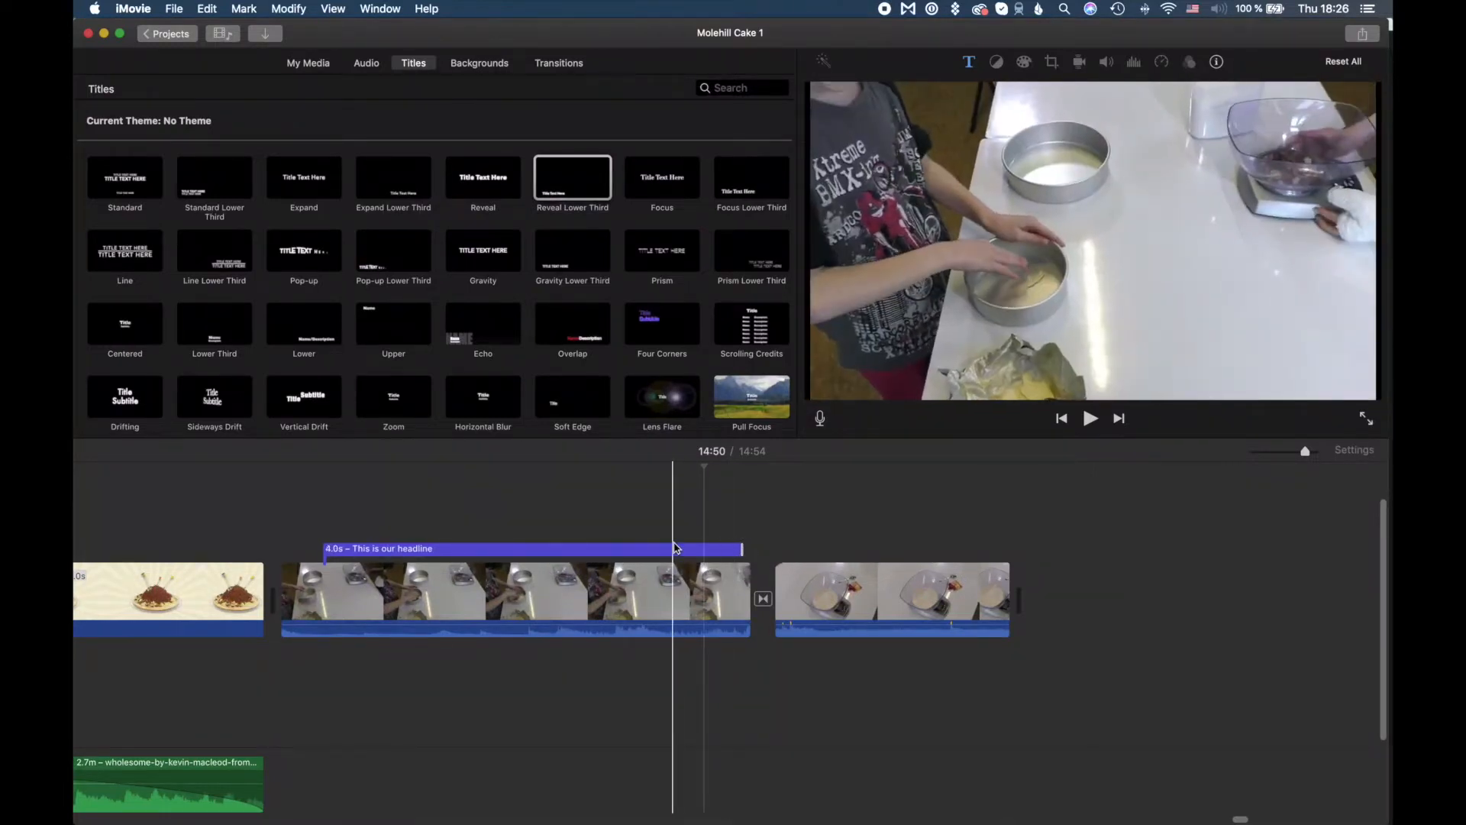
Step: Detach the audio from the tin-greasing clip and give the detached audio a fade-in and a fade-out
{"action": "scroll", "coordinate": [641, 539], "scroll_direction": "left", "scroll_amount": 5}
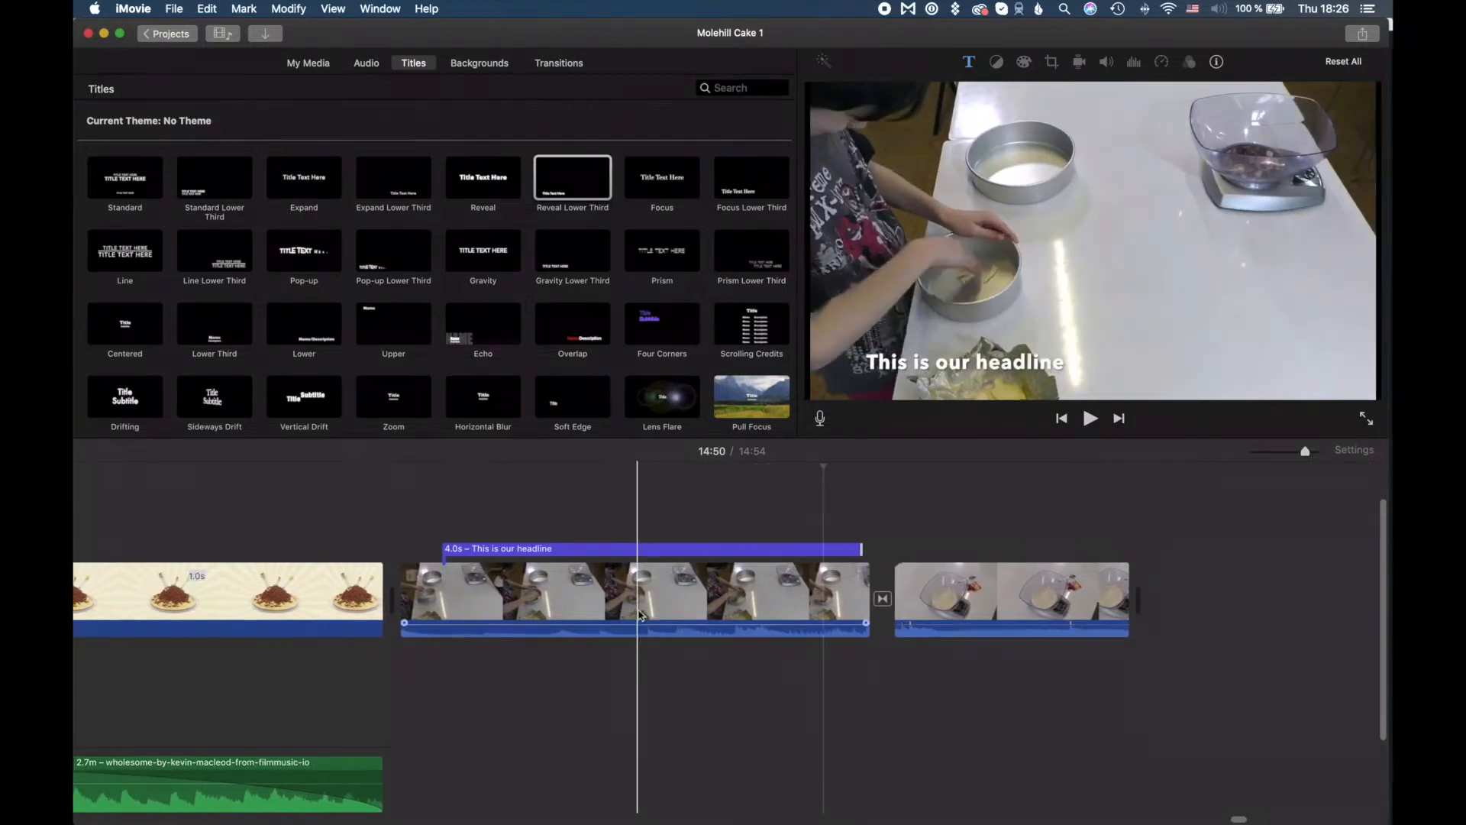
{"action": "left_click", "coordinate": [640, 634]}
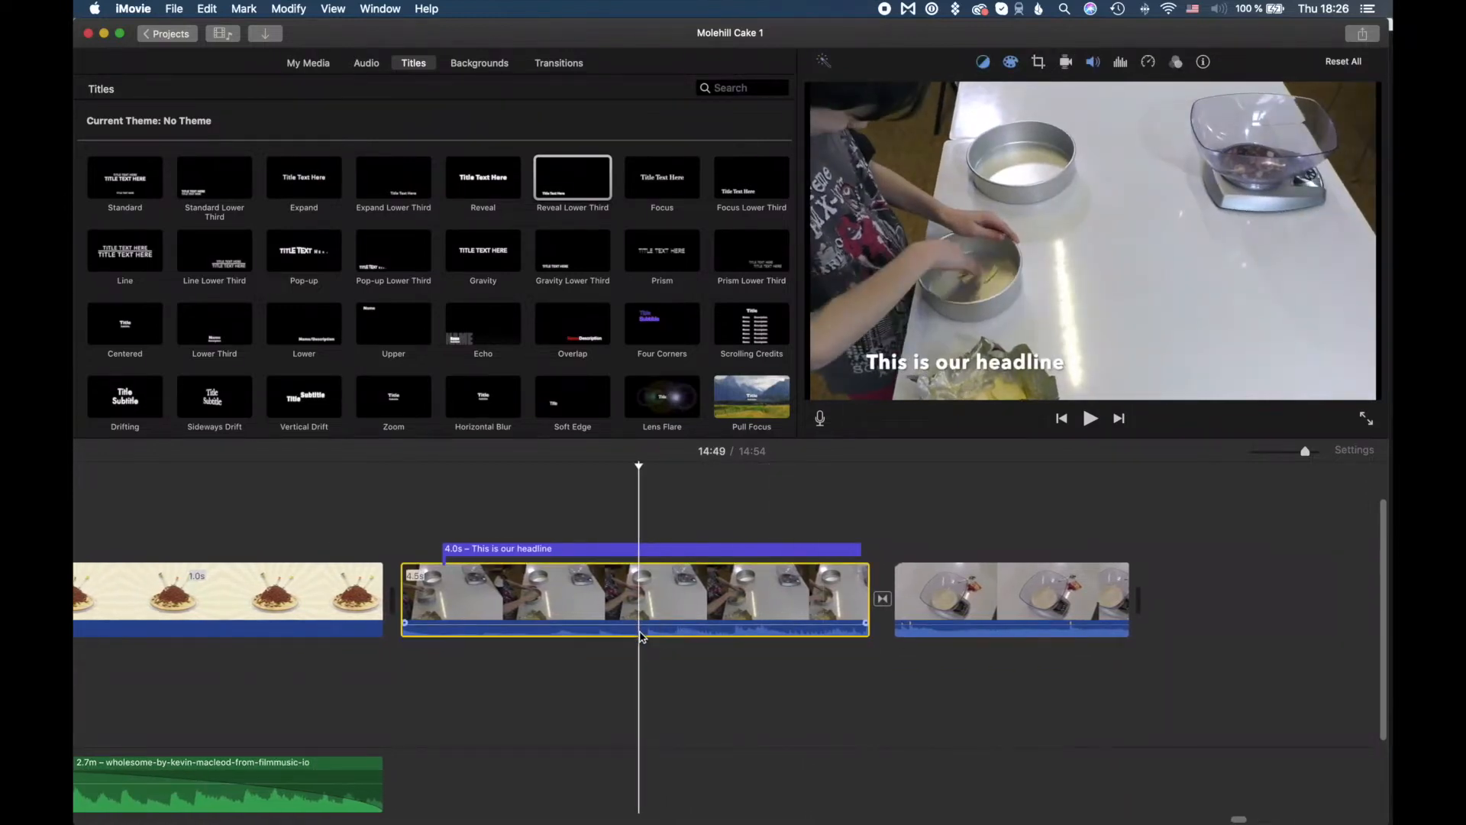
{"action": "right_click", "coordinate": [640, 635]}
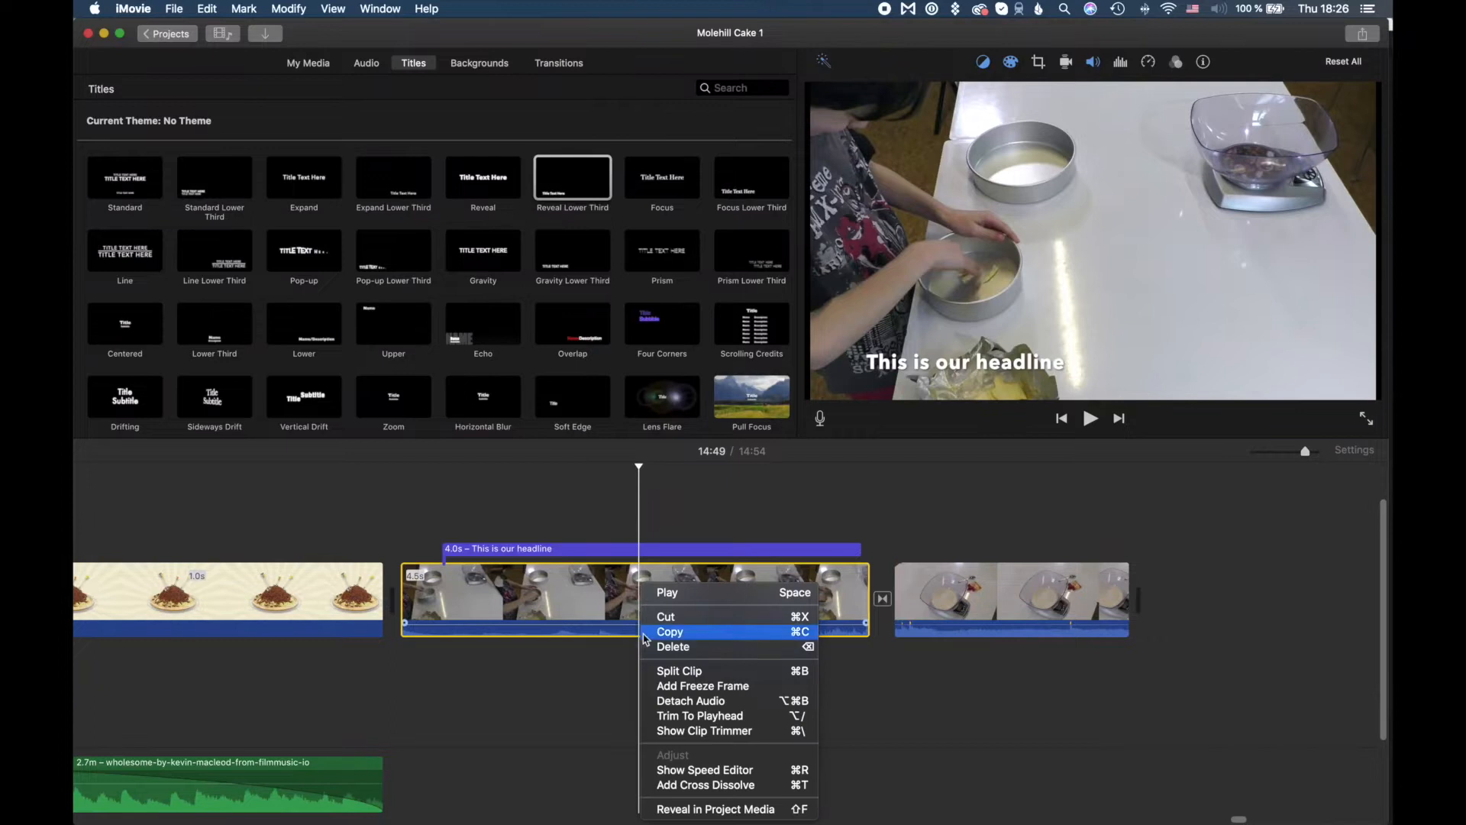
{"action": "left_click", "coordinate": [524, 634]}
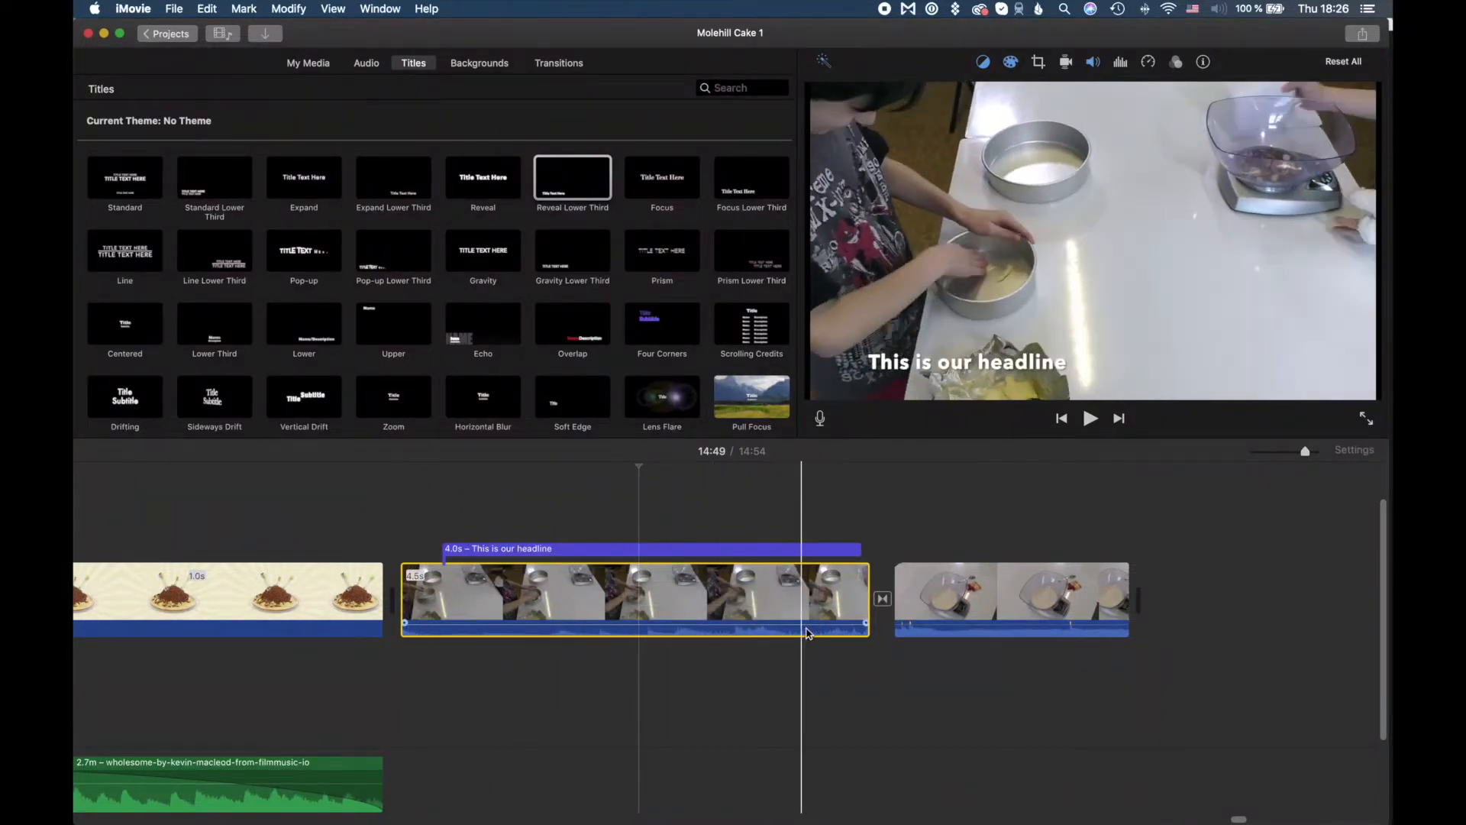
{"action": "right_click", "coordinate": [808, 585]}
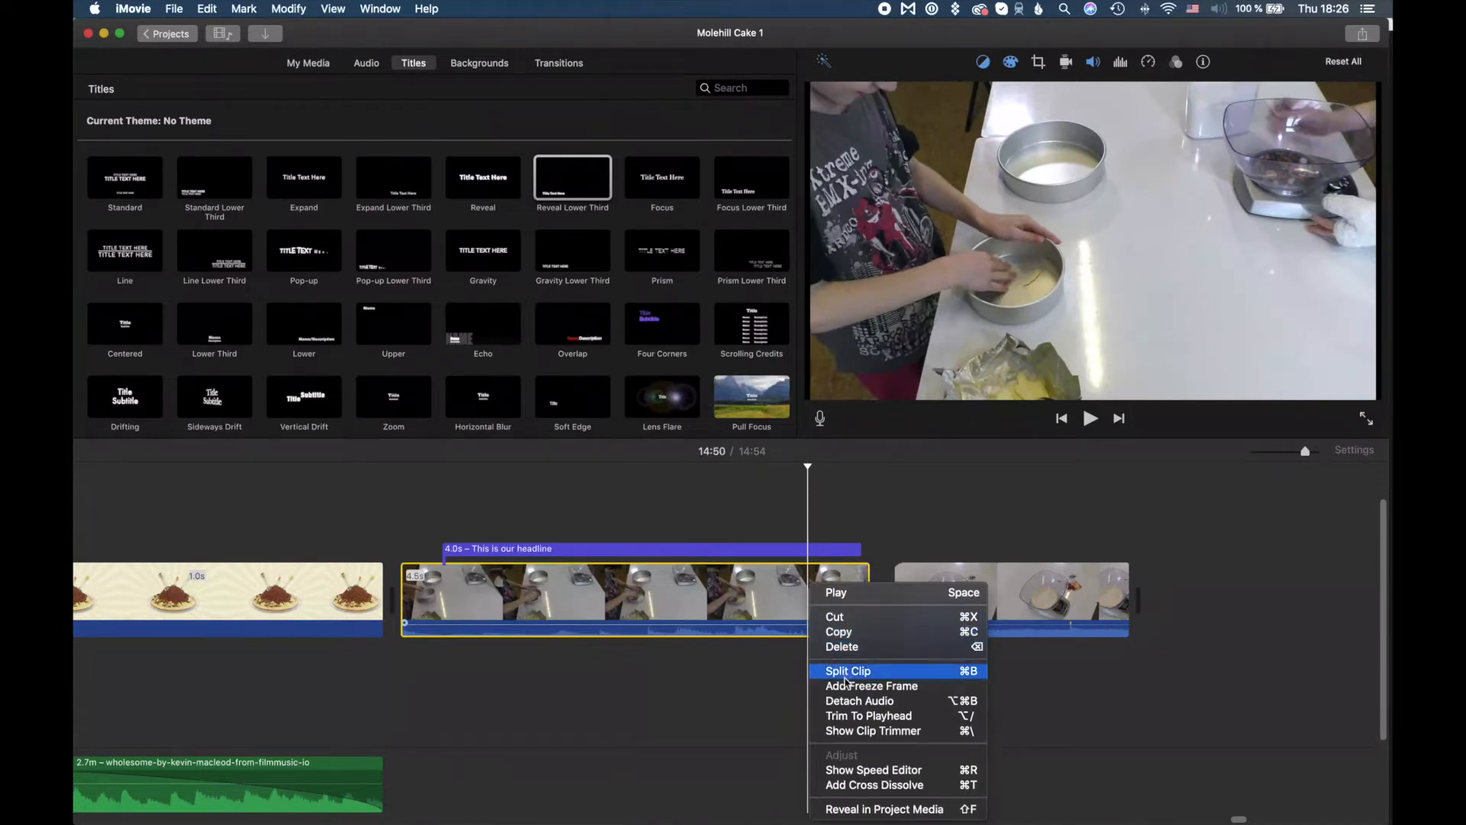
{"action": "left_click", "coordinate": [846, 700]}
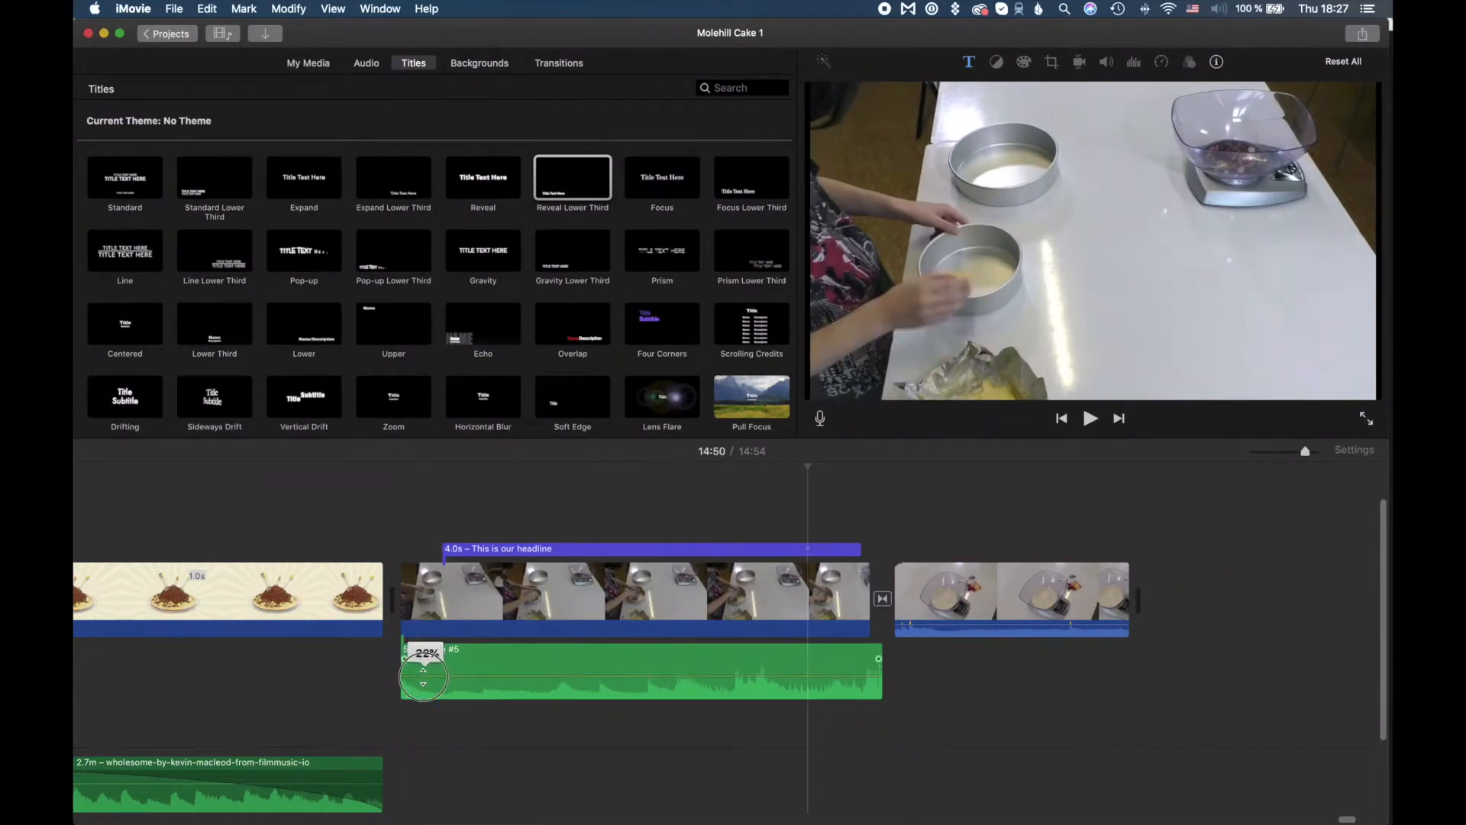
{"action": "mouse_move", "coordinate": [422, 666]}
{"action": "left_mouse_down"}
{"action": "mouse_move", "coordinate": [421, 686]}
{"action": "mouse_move", "coordinate": [423, 638]}
{"action": "mouse_move", "coordinate": [423, 679]}
{"action": "mouse_move", "coordinate": [425, 660]}
{"action": "mouse_move", "coordinate": [520, 658]}
{"action": "left_mouse_up"}
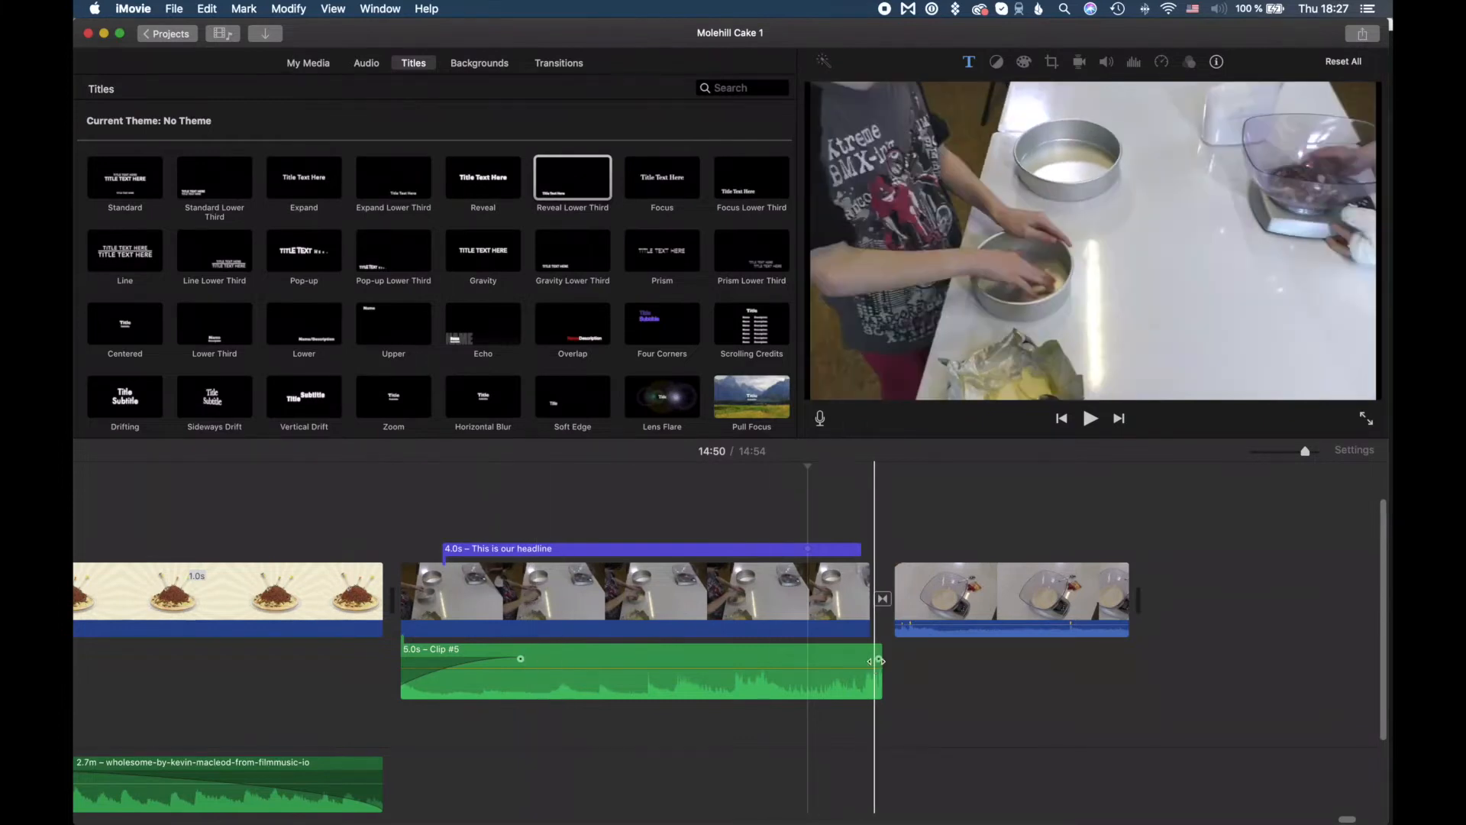
{"action": "left_click_drag", "start_coordinate": [877, 658], "coordinate": [767, 658]}
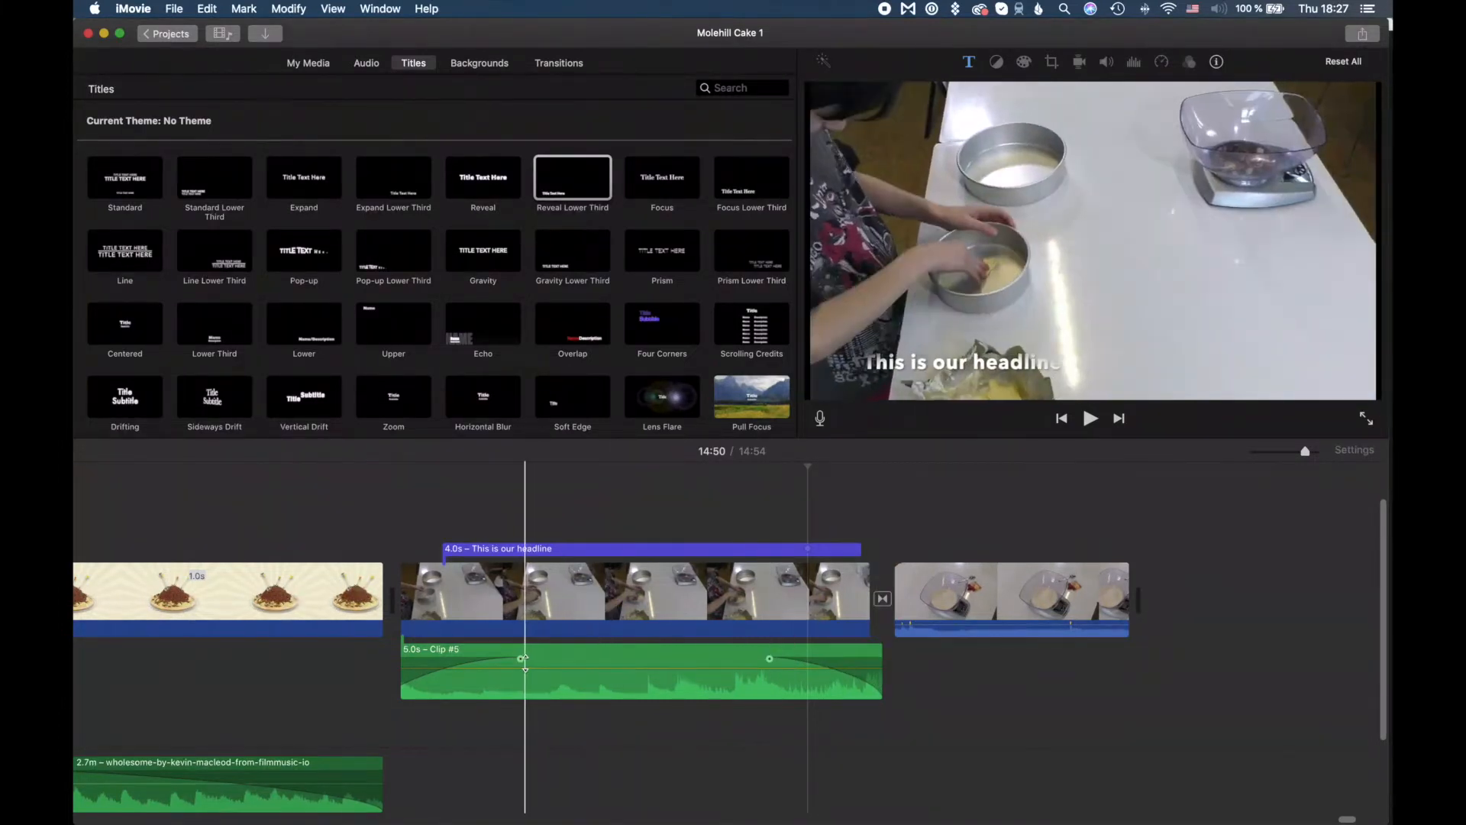
Step: Add the song "Big In Japan" from the music library beneath the detached audio, starting near the beginning of the tin-greasing clip
{"action": "scroll", "coordinate": [528, 660], "scroll_direction": "left", "scroll_amount": 1}
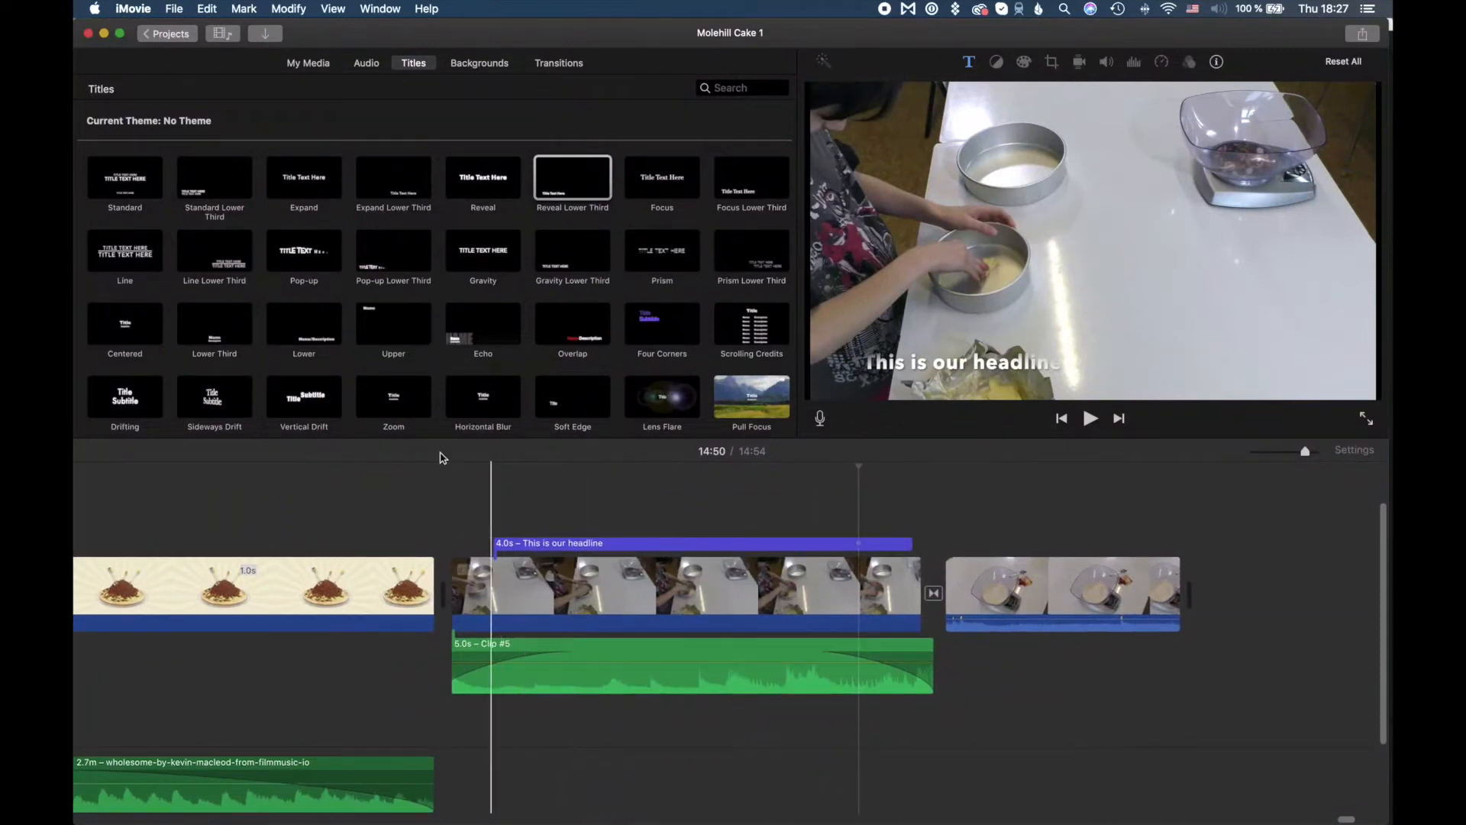
{"action": "left_click", "coordinate": [362, 68]}
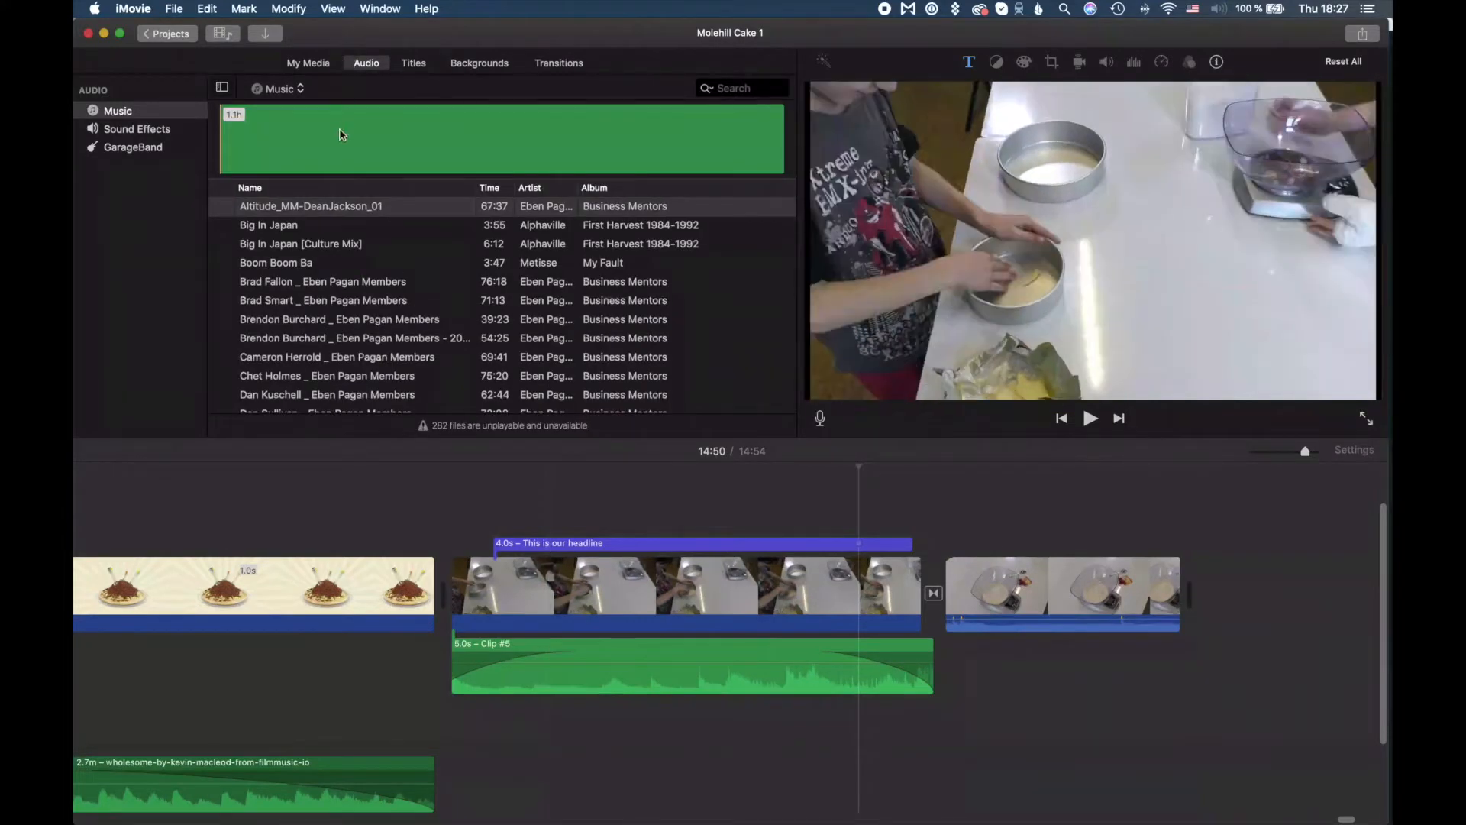
{"action": "left_click", "coordinate": [263, 227]}
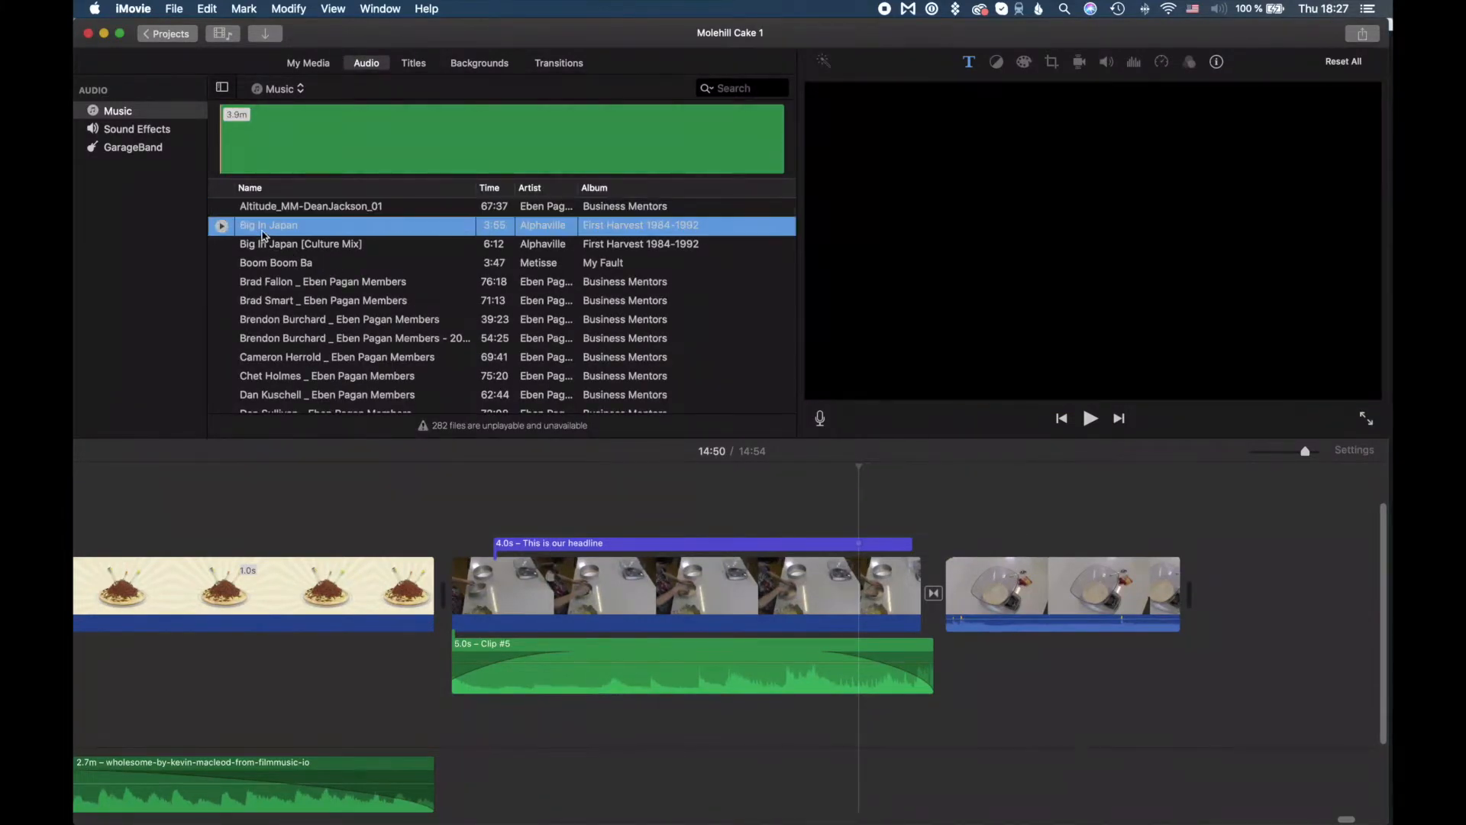
{"action": "left_click_drag", "start_coordinate": [251, 231], "coordinate": [465, 741]}
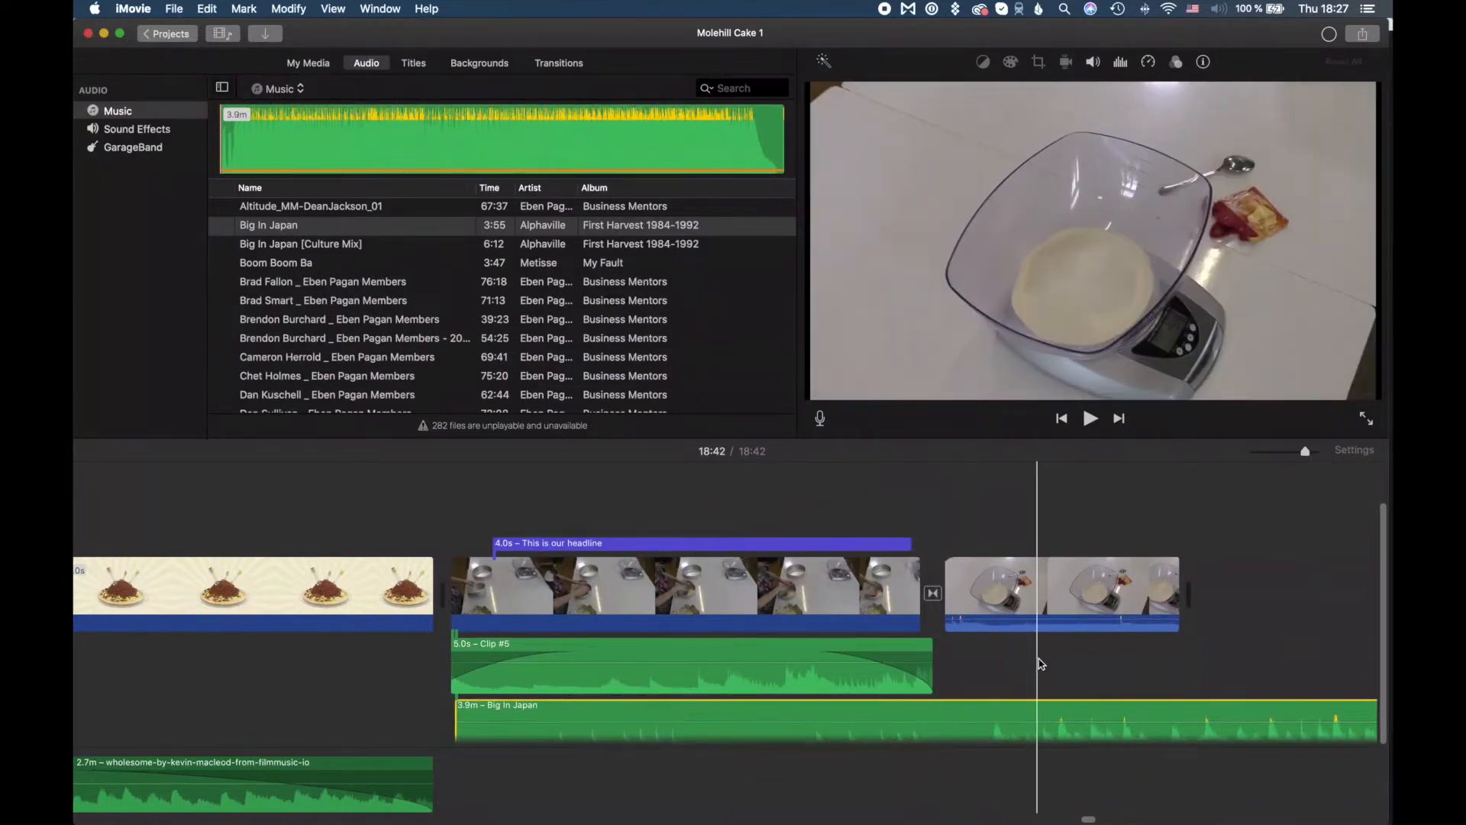
{"action": "scroll", "coordinate": [1035, 667], "scroll_direction": "right", "scroll_amount": 6}
{"action": "scroll", "coordinate": [1023, 662], "scroll_direction": "left", "scroll_amount": 1}
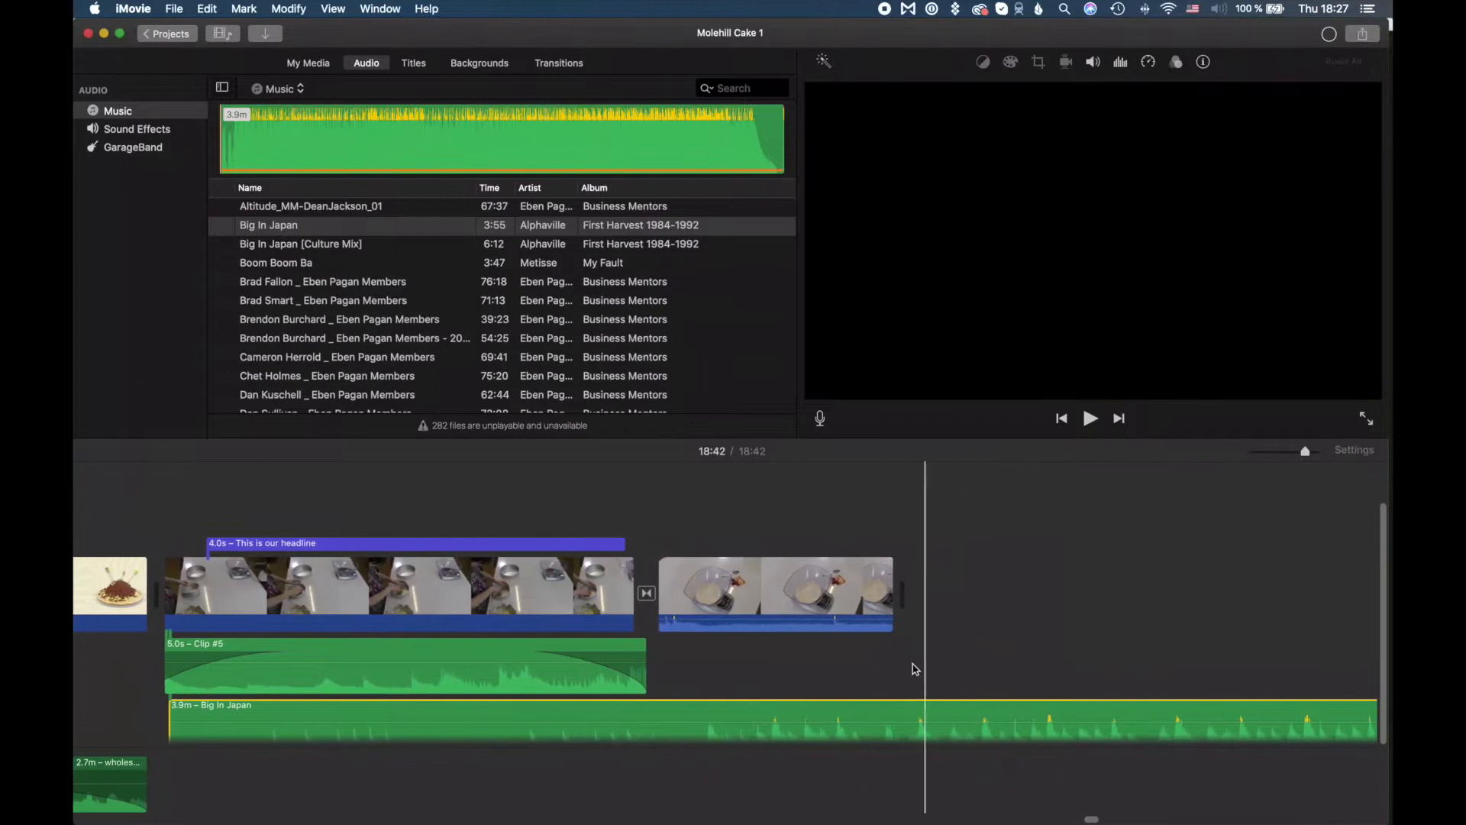
{"action": "scroll", "coordinate": [772, 656], "scroll_direction": "left", "scroll_amount": 6}
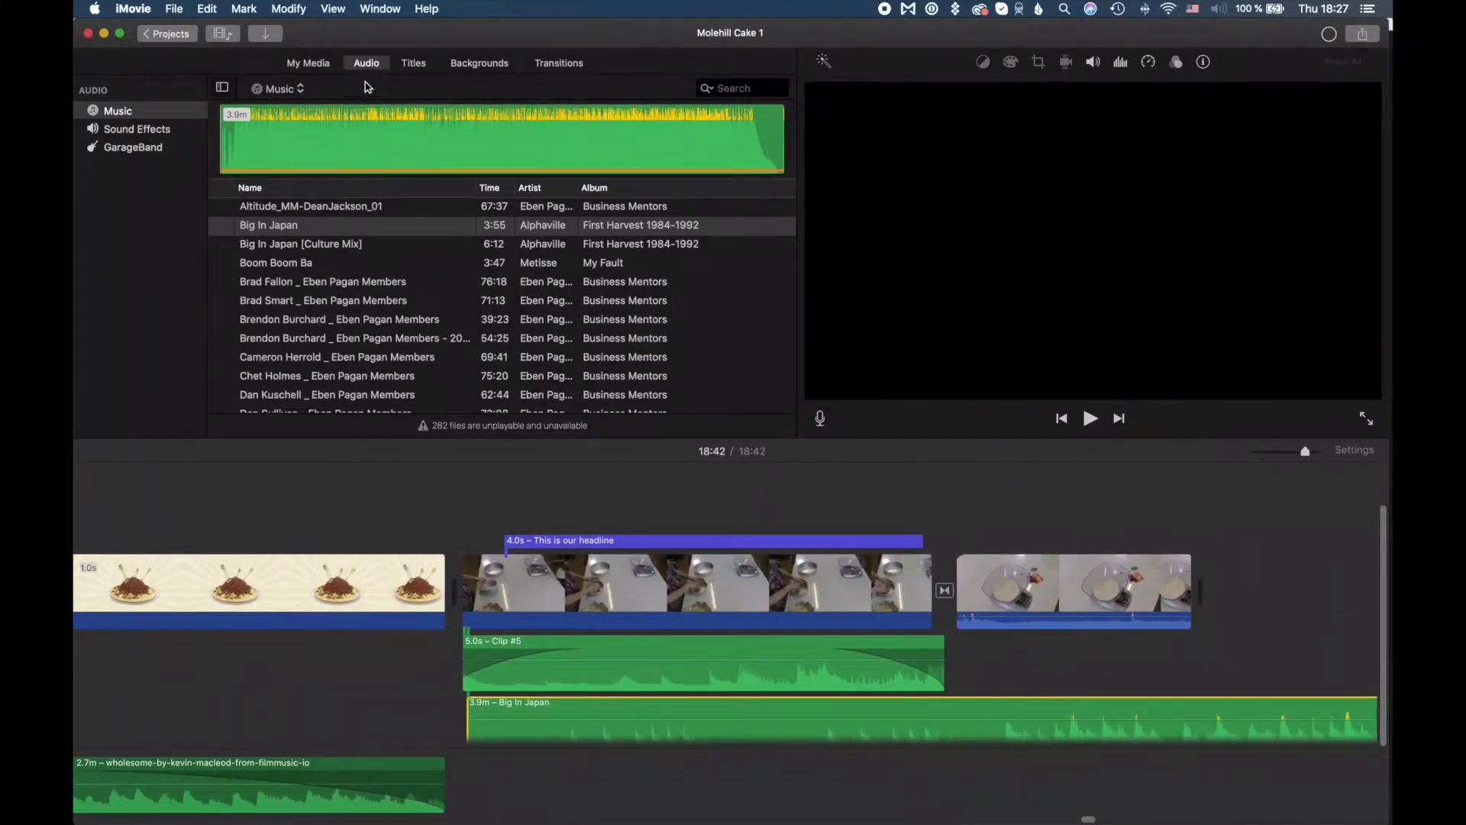
Step: Find a photo of the finished molehill cake in the project media and append it after the bowl-on-scale clip
{"action": "left_click", "coordinate": [308, 64]}
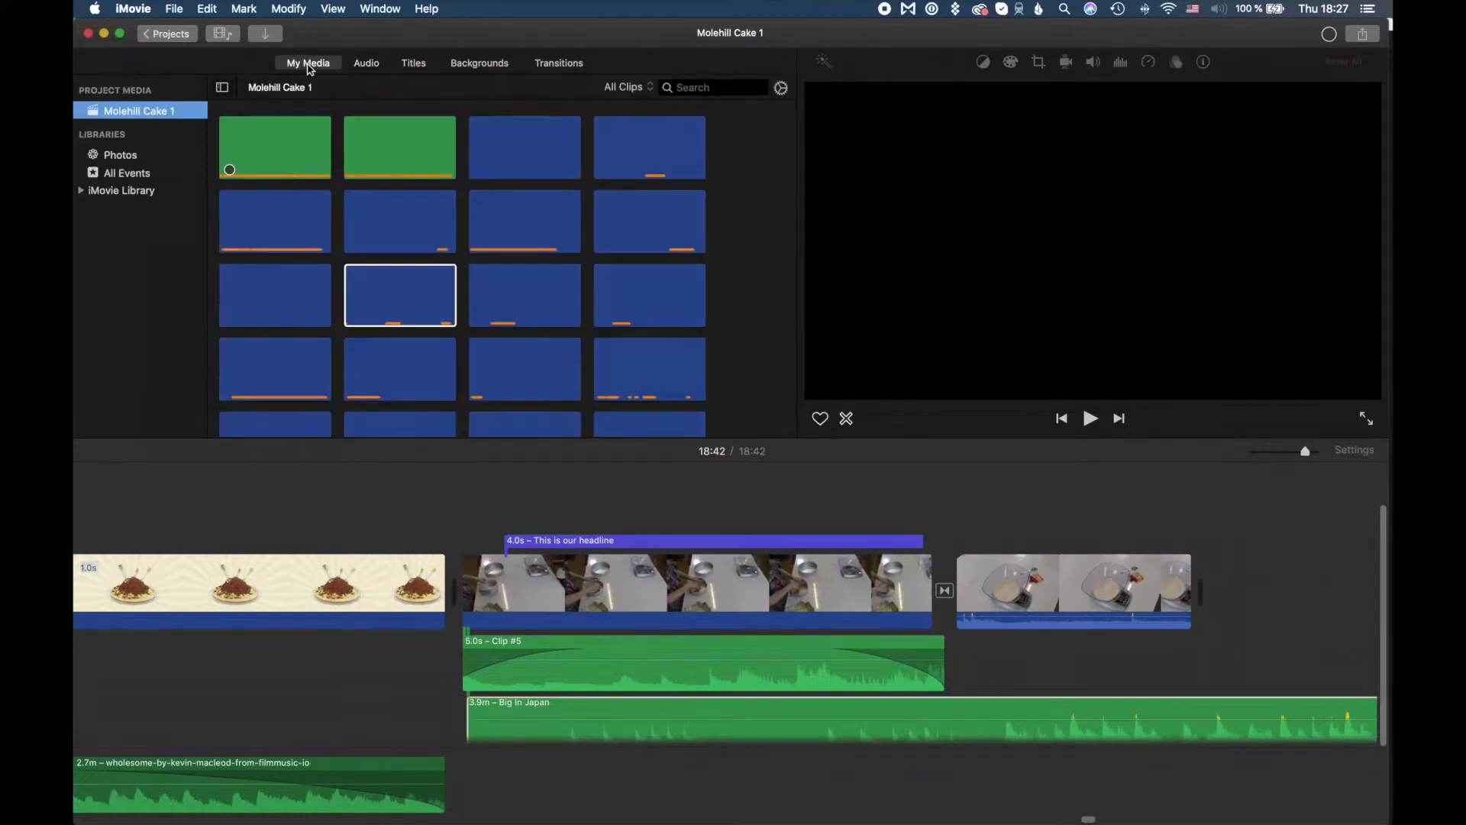
{"action": "scroll", "coordinate": [497, 245], "scroll_direction": "down", "scroll_amount": 2}
{"action": "scroll", "coordinate": [498, 245], "scroll_direction": "down", "scroll_amount": 5}
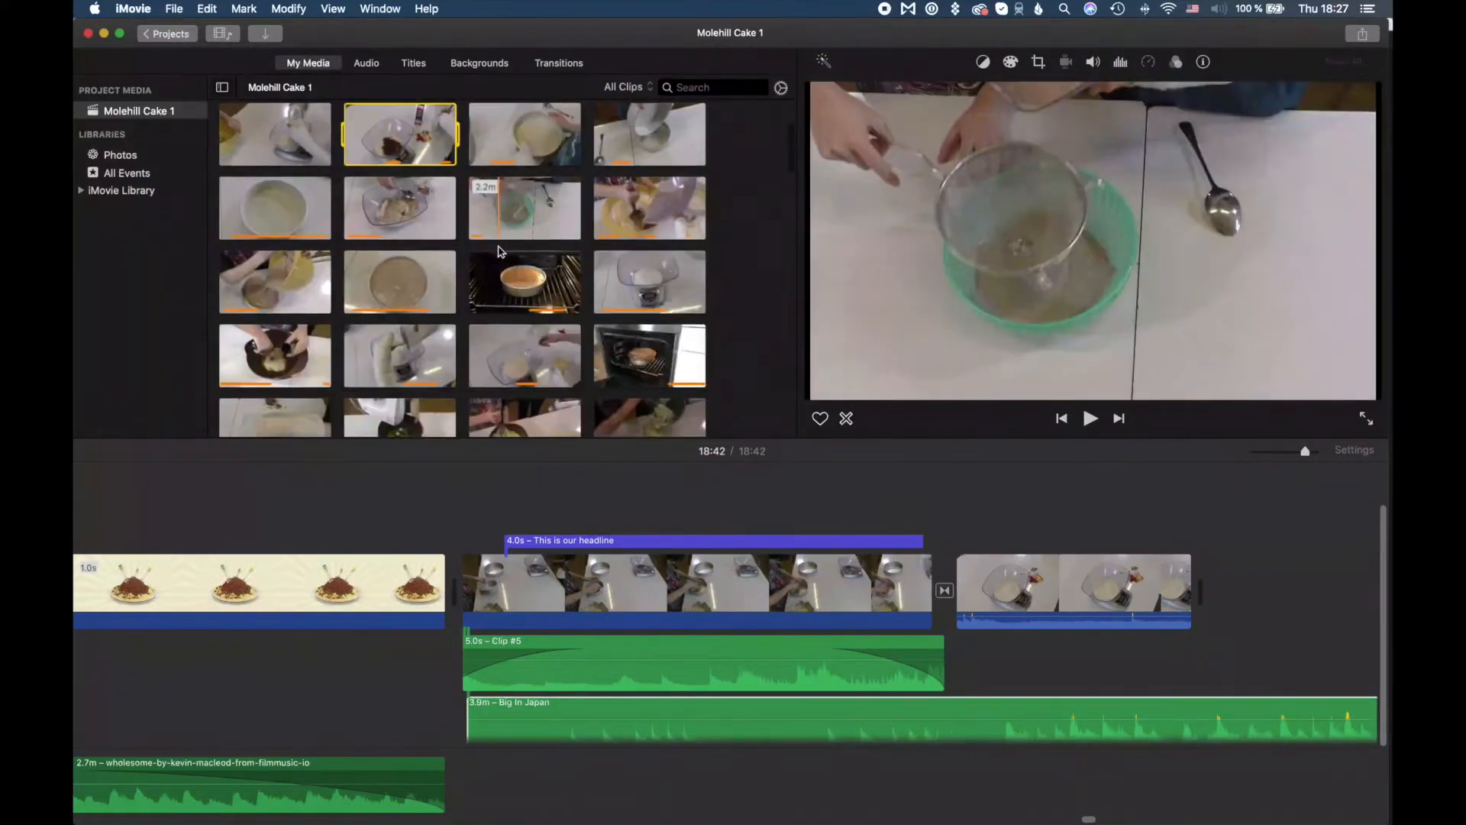
{"action": "scroll", "coordinate": [627, 292], "scroll_direction": "down", "scroll_amount": 5}
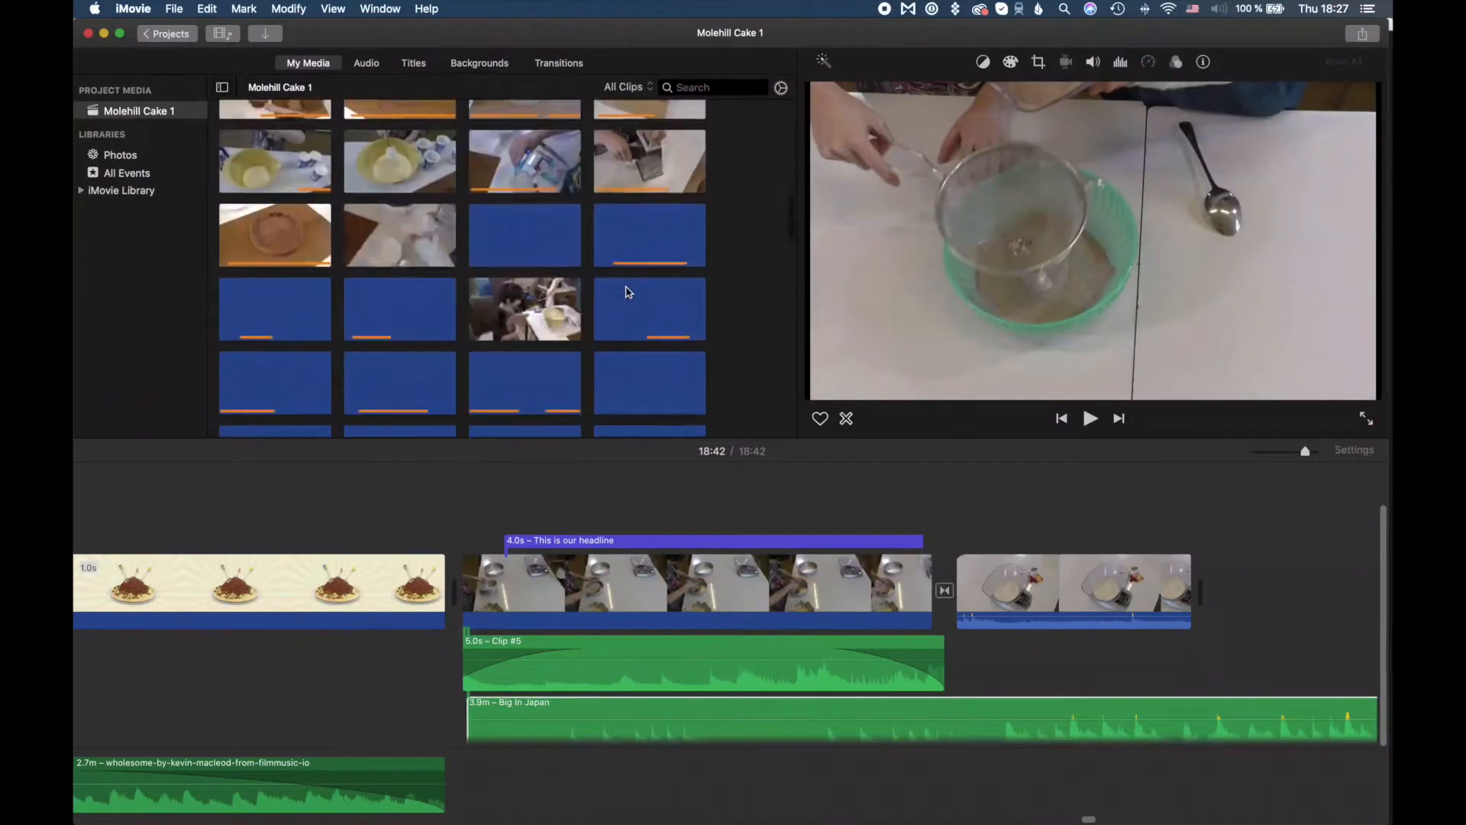
{"action": "scroll", "coordinate": [626, 292], "scroll_direction": "down", "scroll_amount": 5}
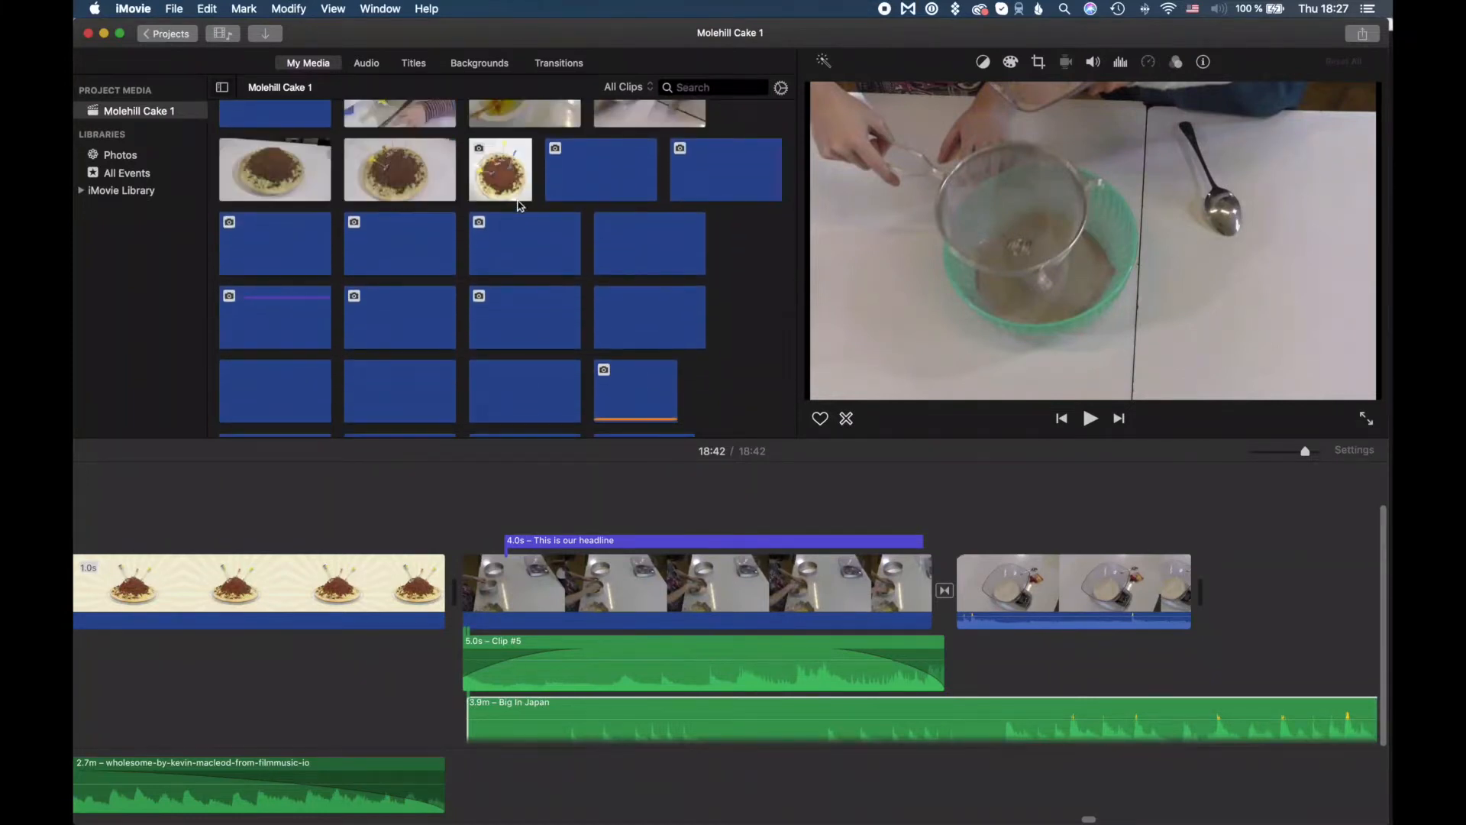
{"action": "scroll", "coordinate": [523, 203], "scroll_direction": "up", "scroll_amount": 1}
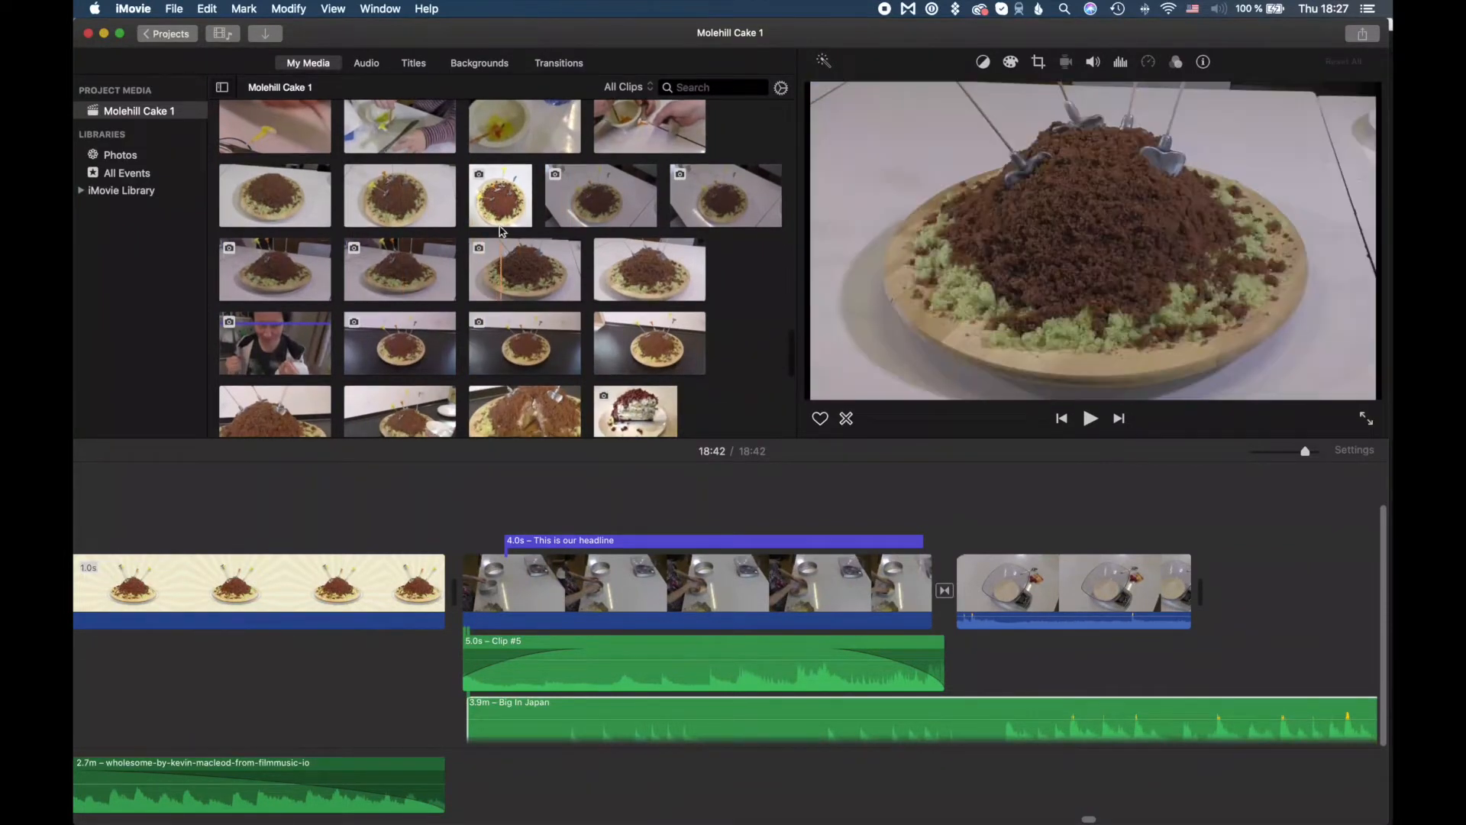
{"action": "scroll", "coordinate": [412, 321], "scroll_direction": "up", "scroll_amount": 3}
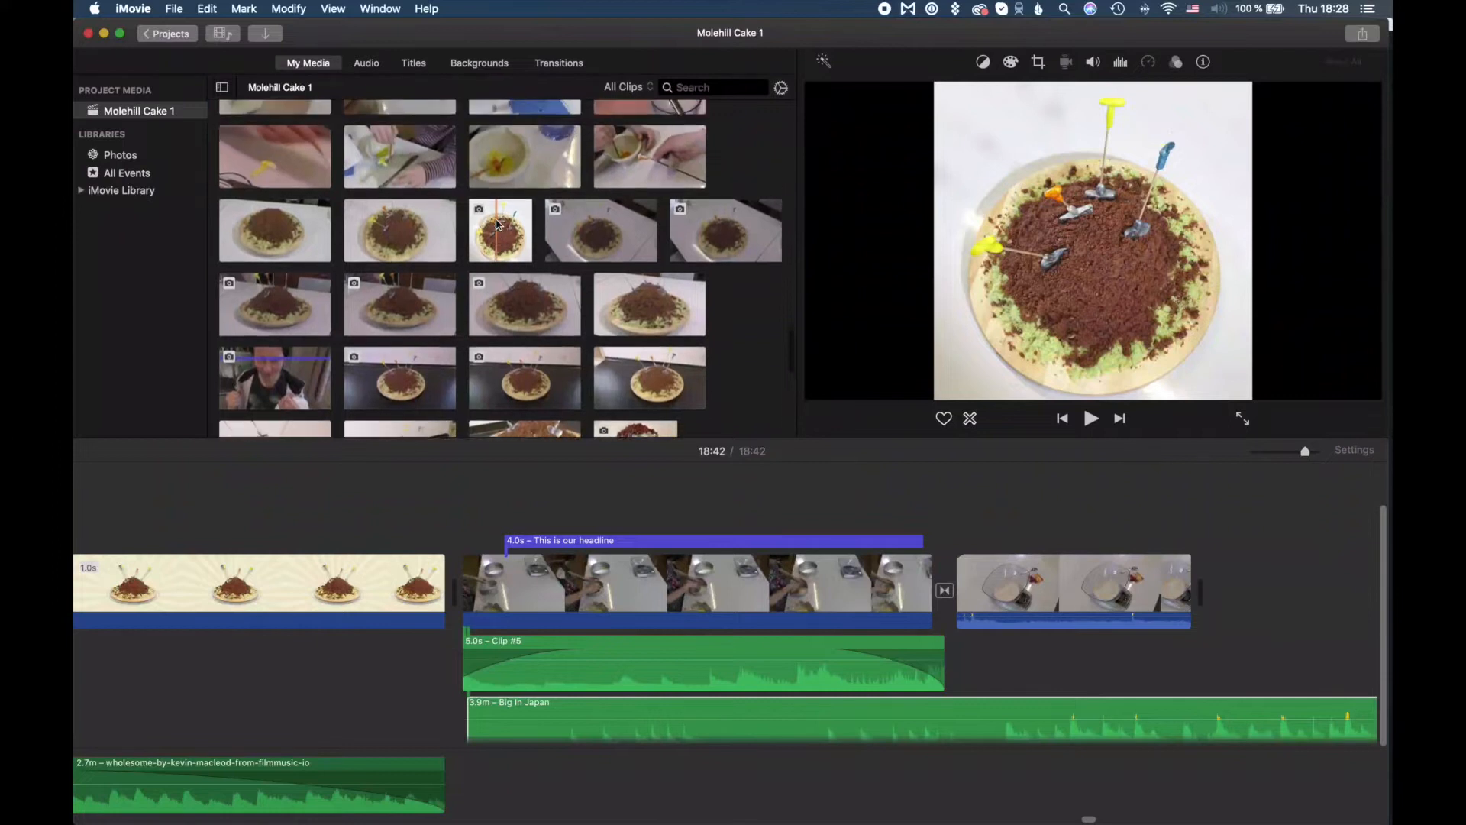
{"action": "left_click_drag", "start_coordinate": [407, 334], "coordinate": [1226, 589]}
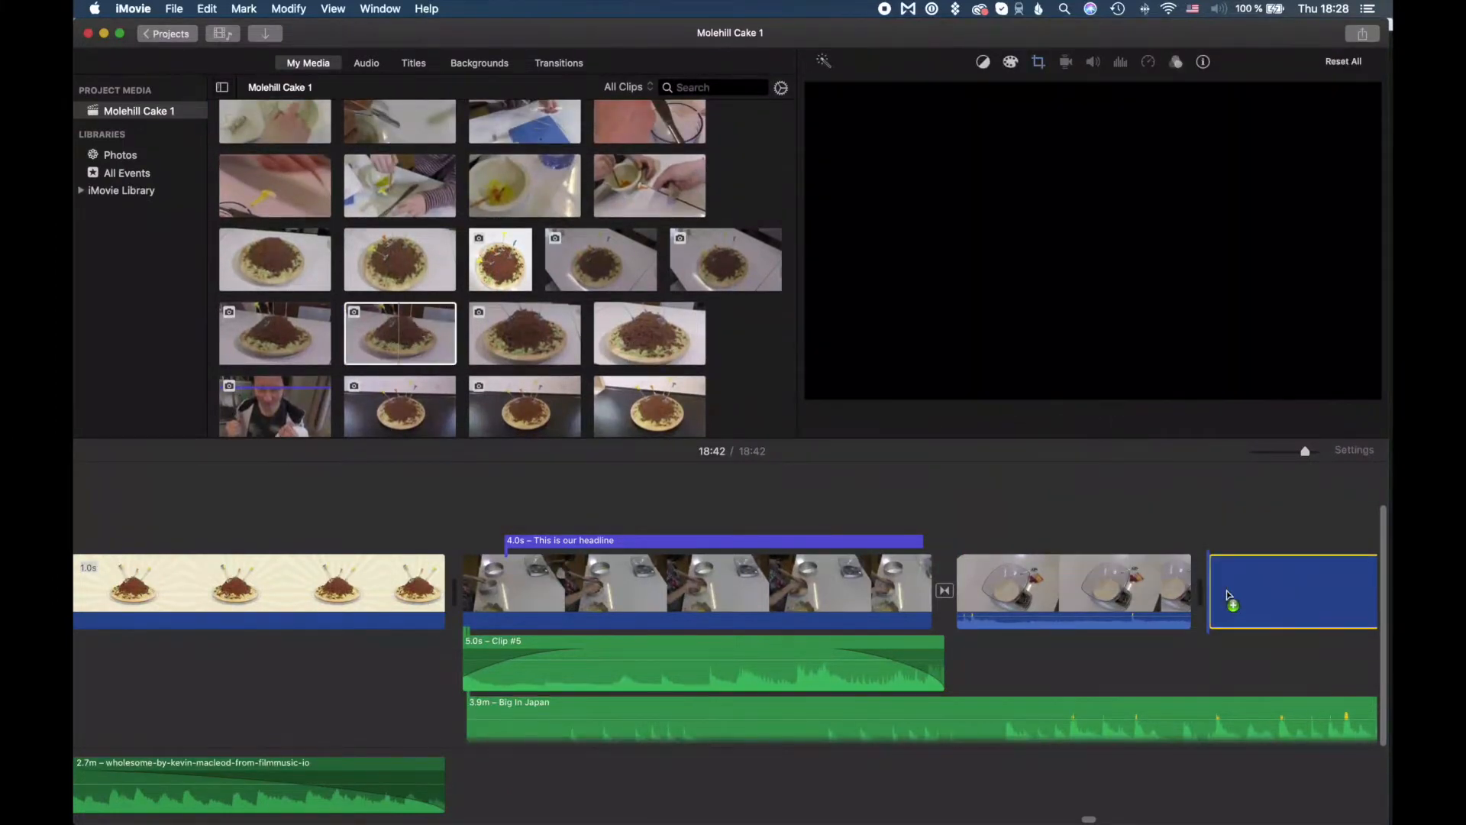
Step: Play the end of the movie to preview the cut from the bowl-on-scale clip to the finished cake photo
{"action": "scroll", "coordinate": [1225, 588], "scroll_direction": "right", "scroll_amount": 5}
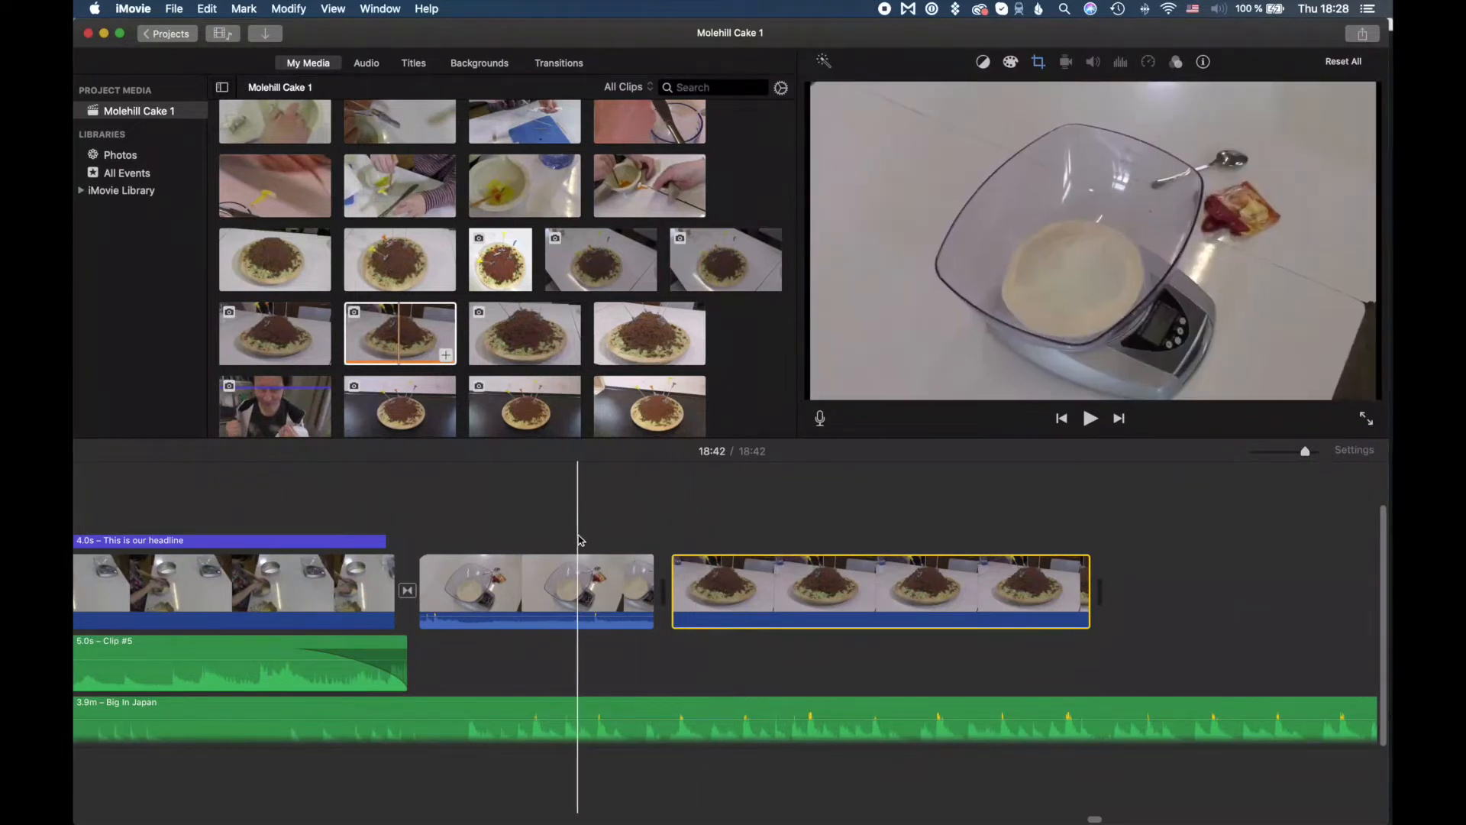
{"action": "key", "text": "space"}
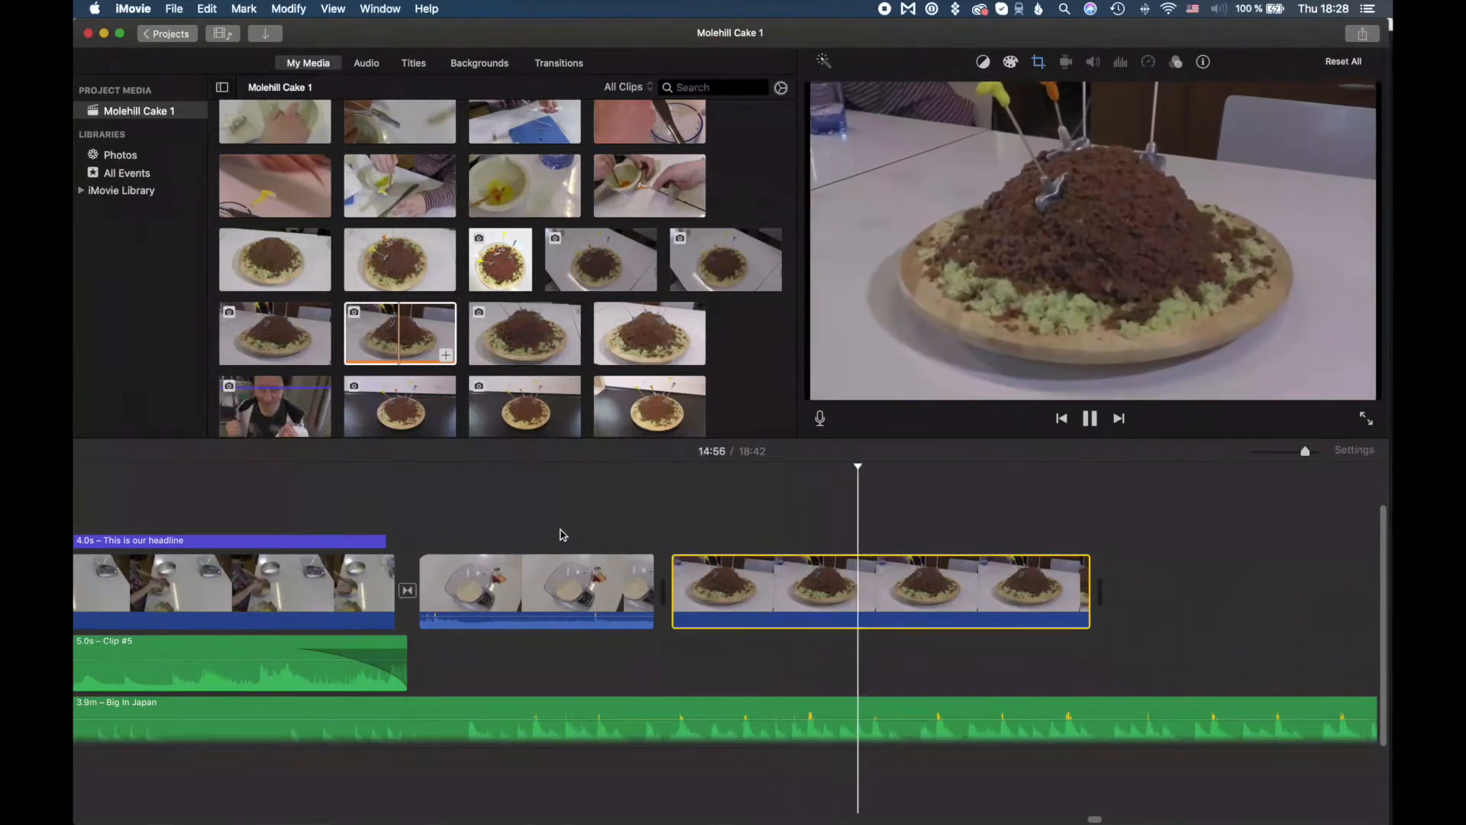
{"action": "key", "text": "space"}
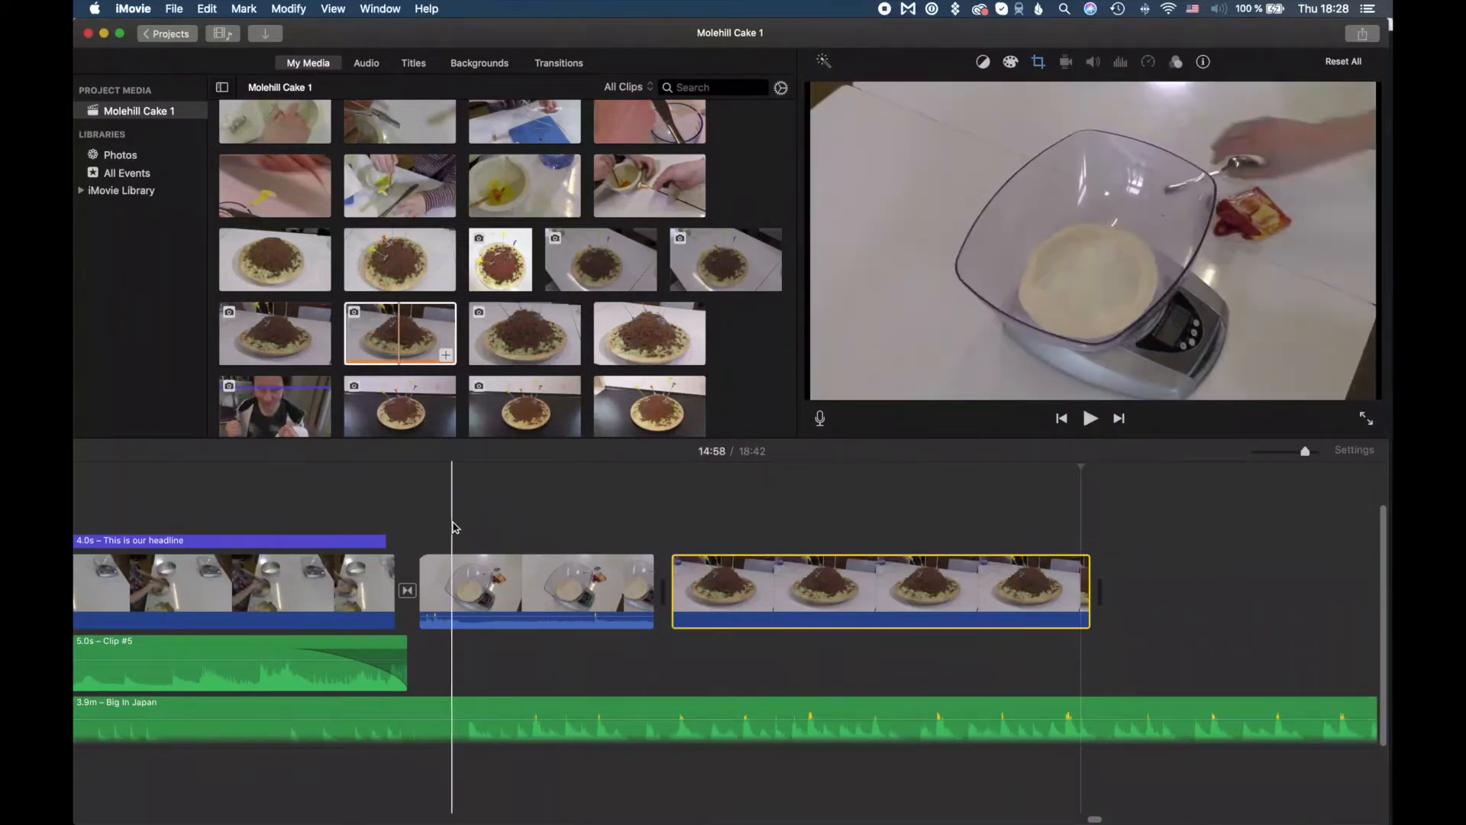
Step: Check the program's version information and view the sharing destinations available for the movie
{"action": "left_click", "coordinate": [147, 9]}
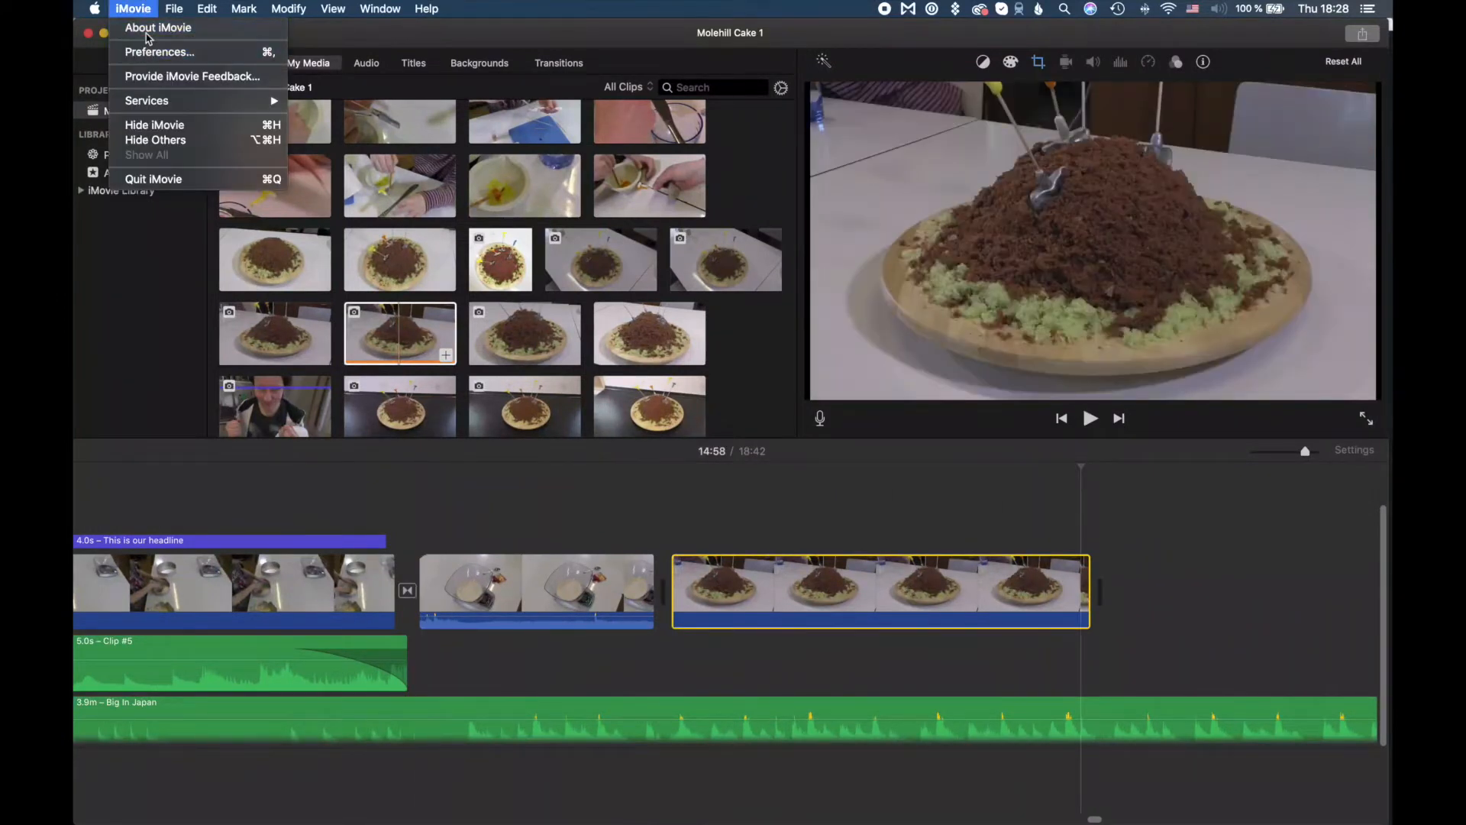
{"action": "left_click", "coordinate": [149, 26]}
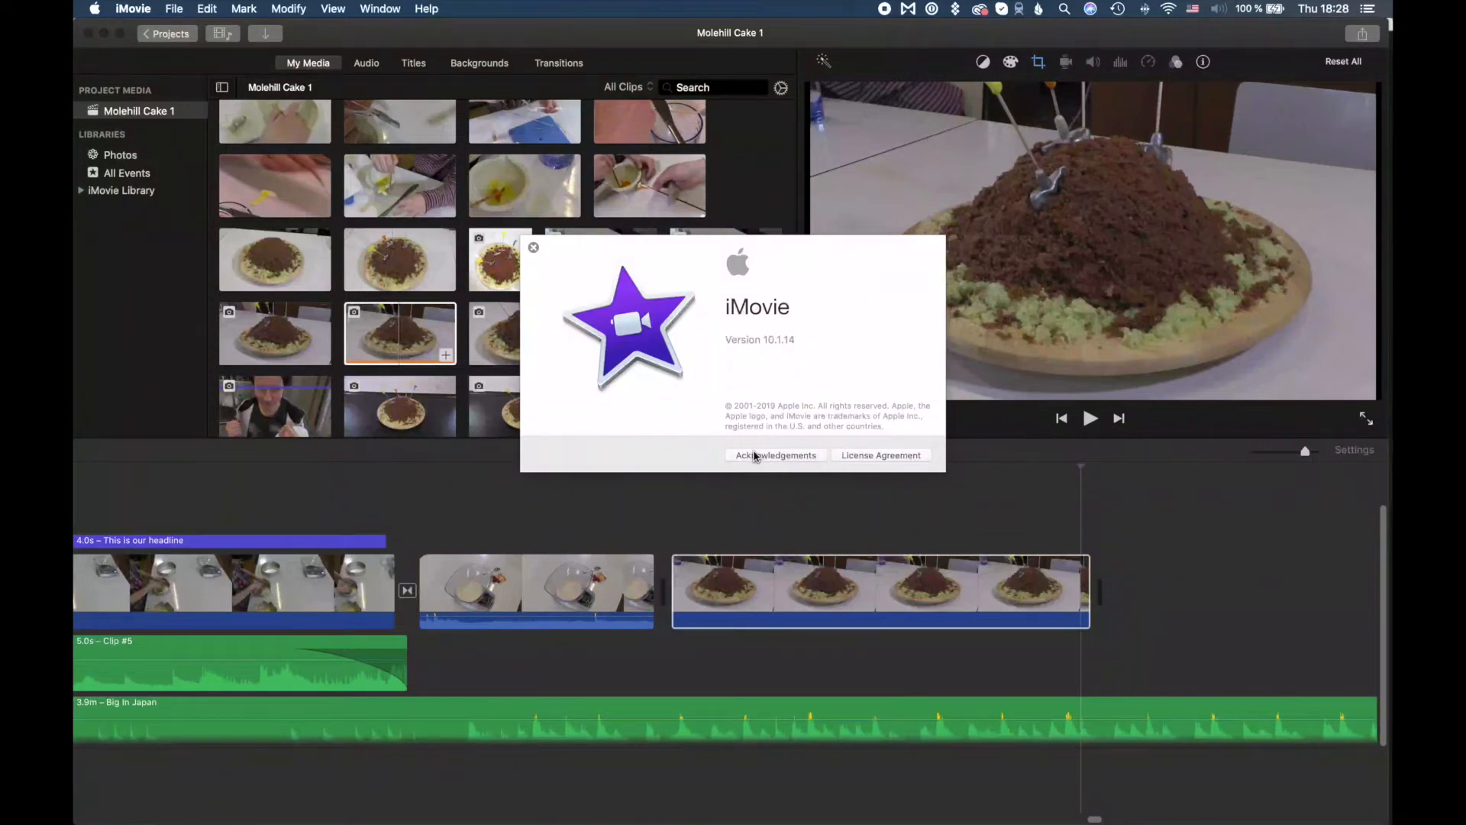
{"action": "left_click", "coordinate": [534, 248]}
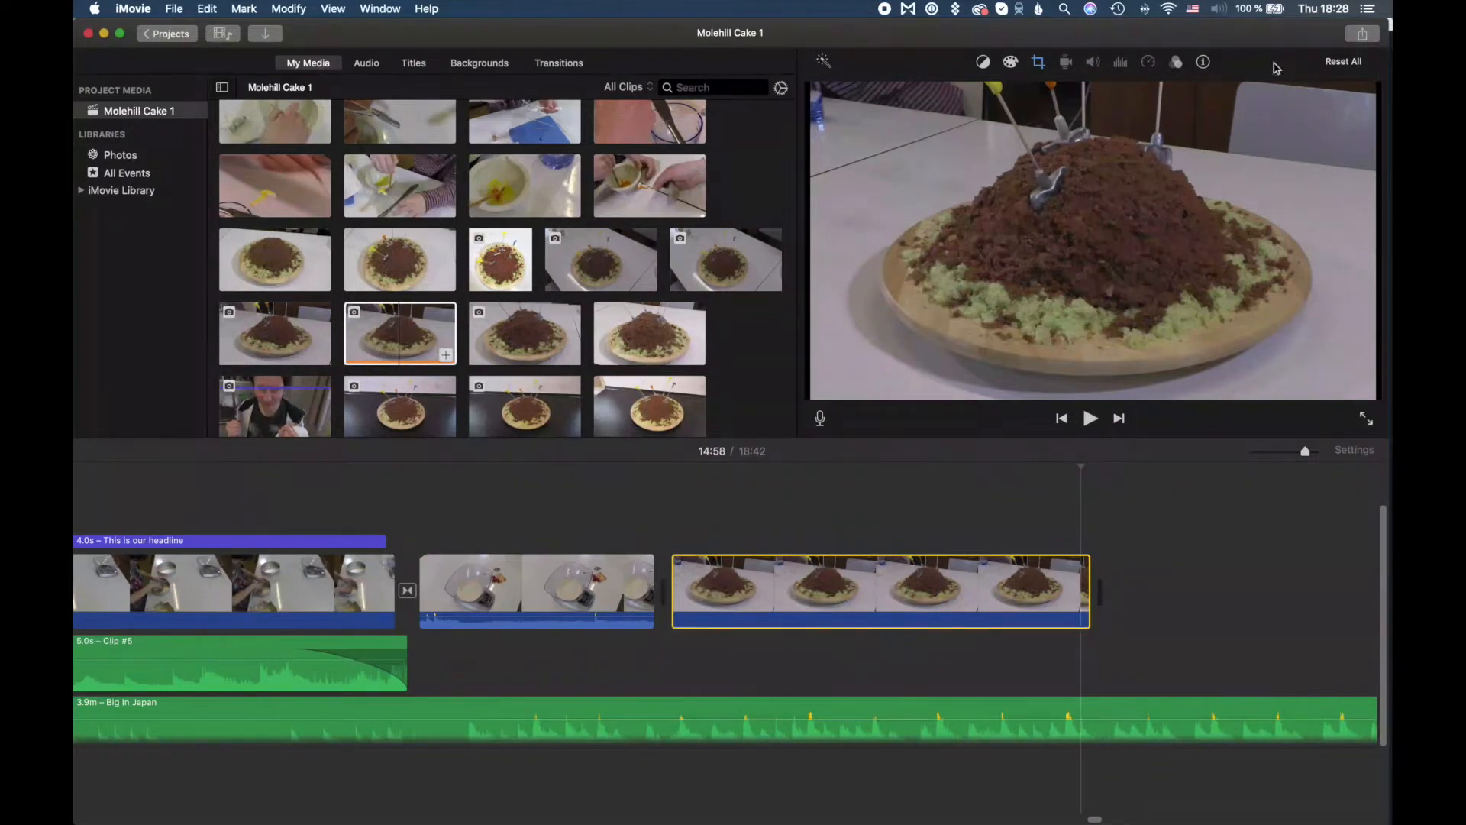
{"action": "left_click", "coordinate": [1359, 35]}
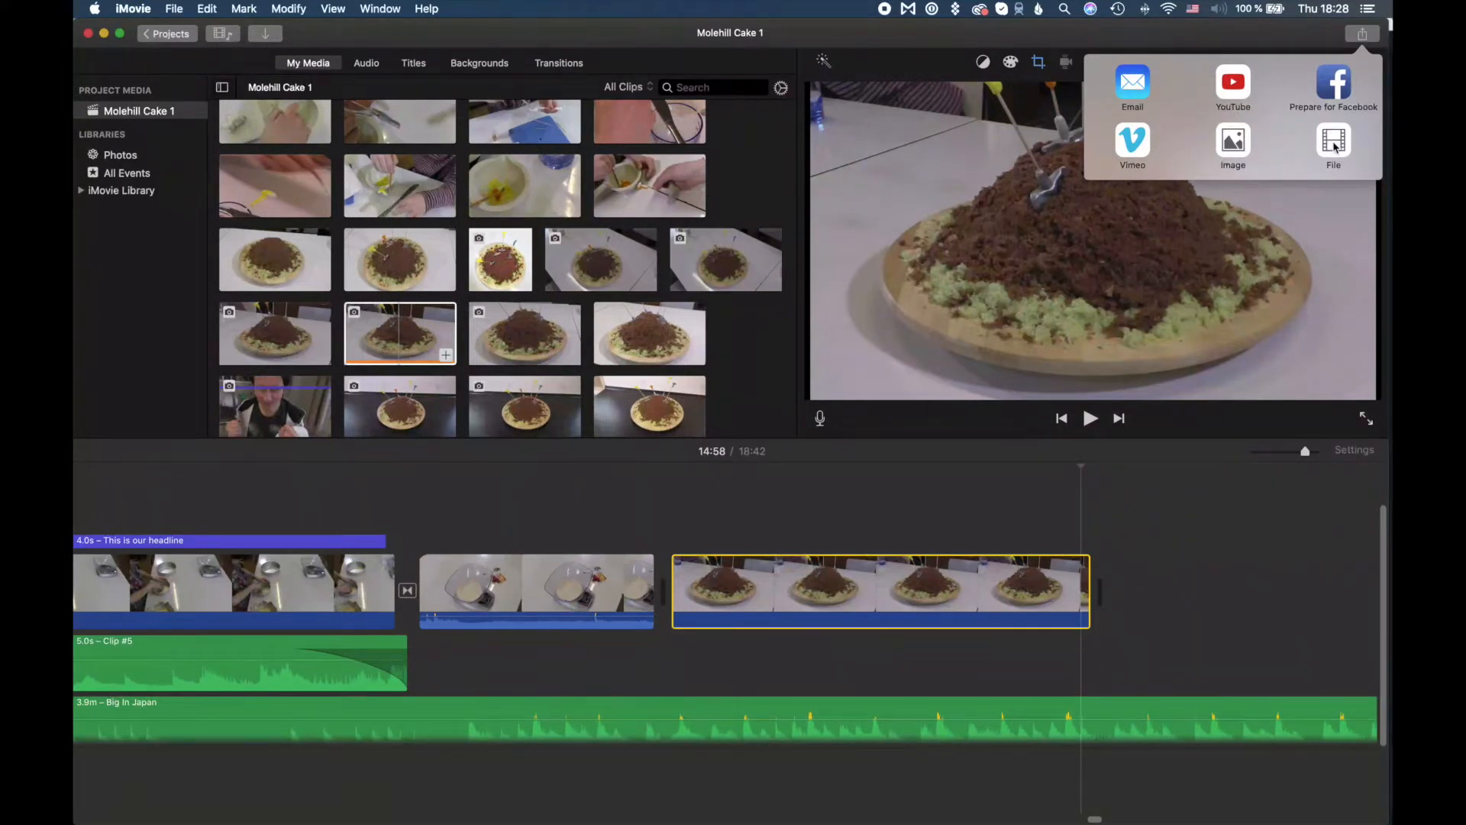
{"action": "left_click", "coordinate": [1227, 621]}
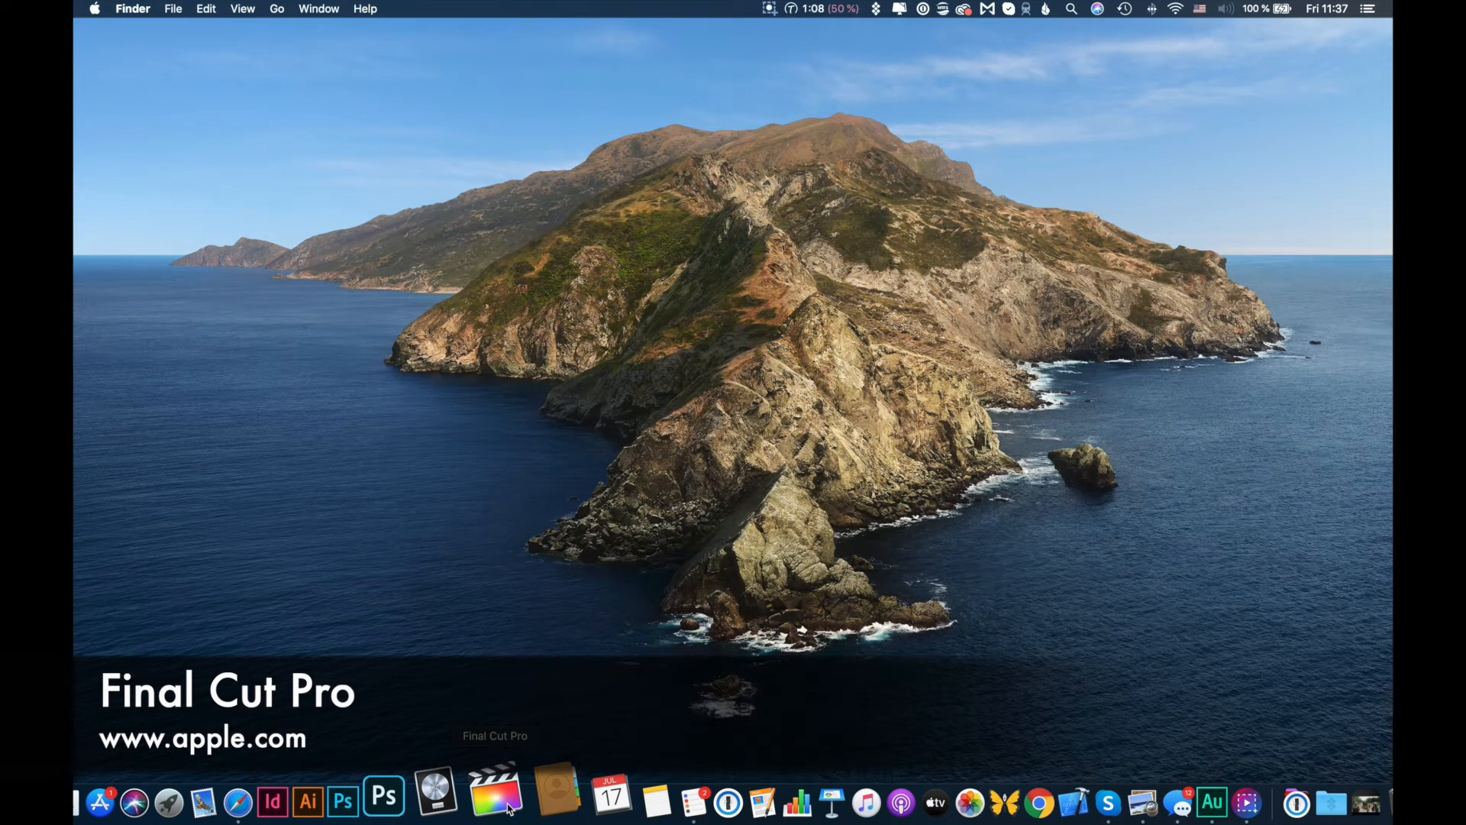
Step: Switch to Final Cut Pro by launching it
{"action": "left_click", "coordinate": [495, 794]}
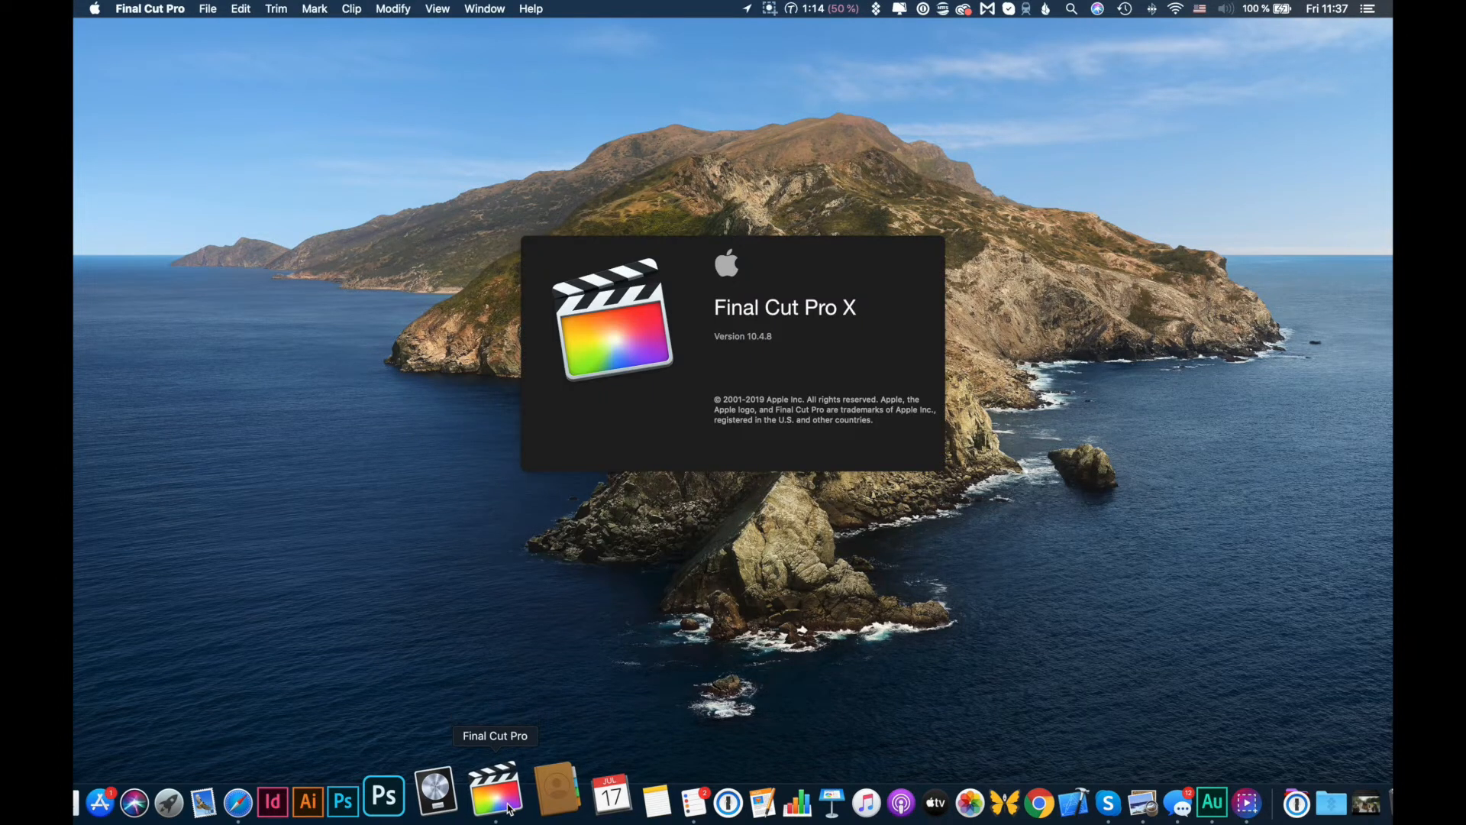
{"action": "left_click", "coordinate": [769, 9]}
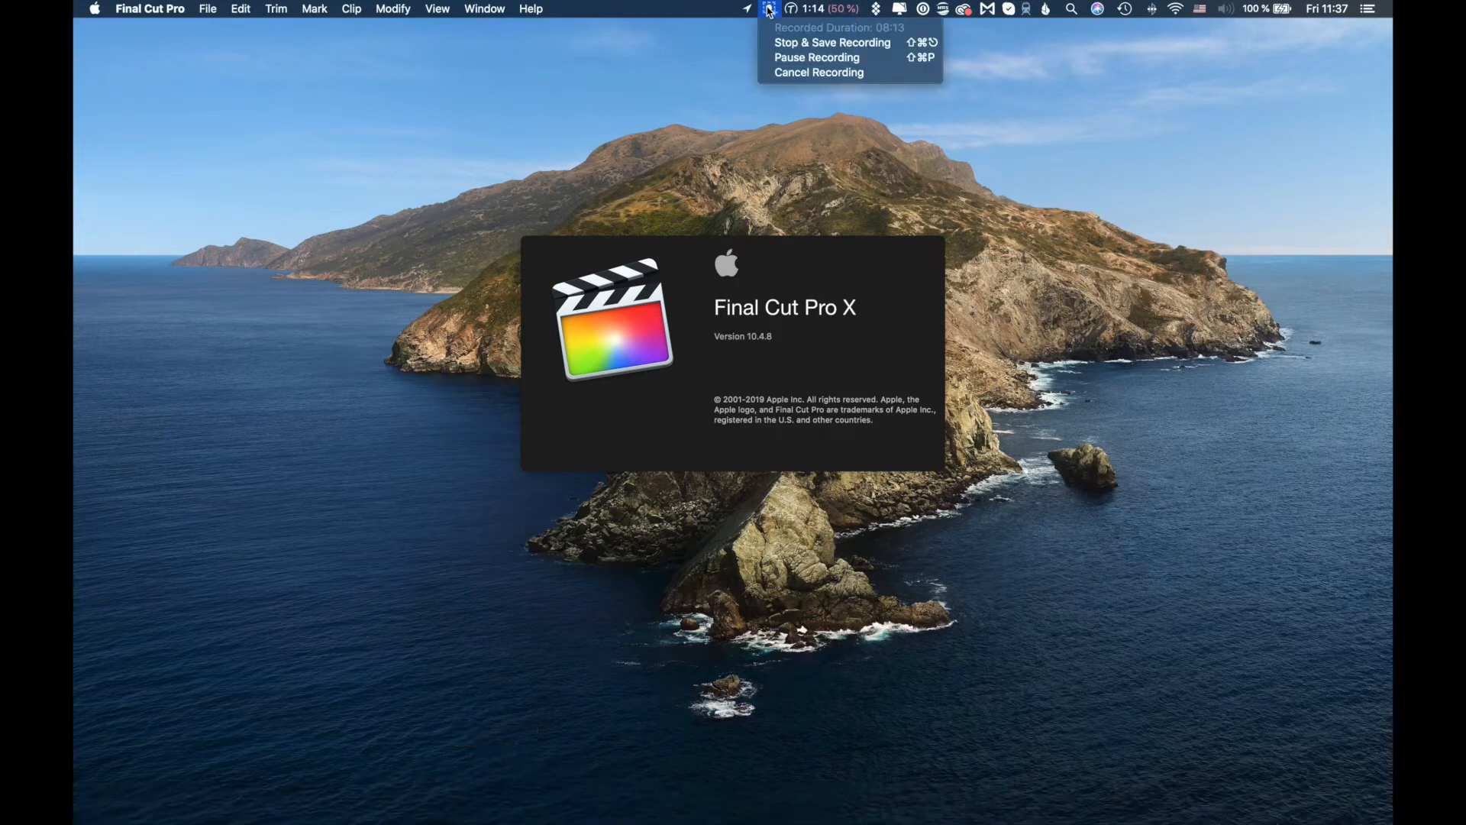
{"action": "left_click", "coordinate": [781, 58]}
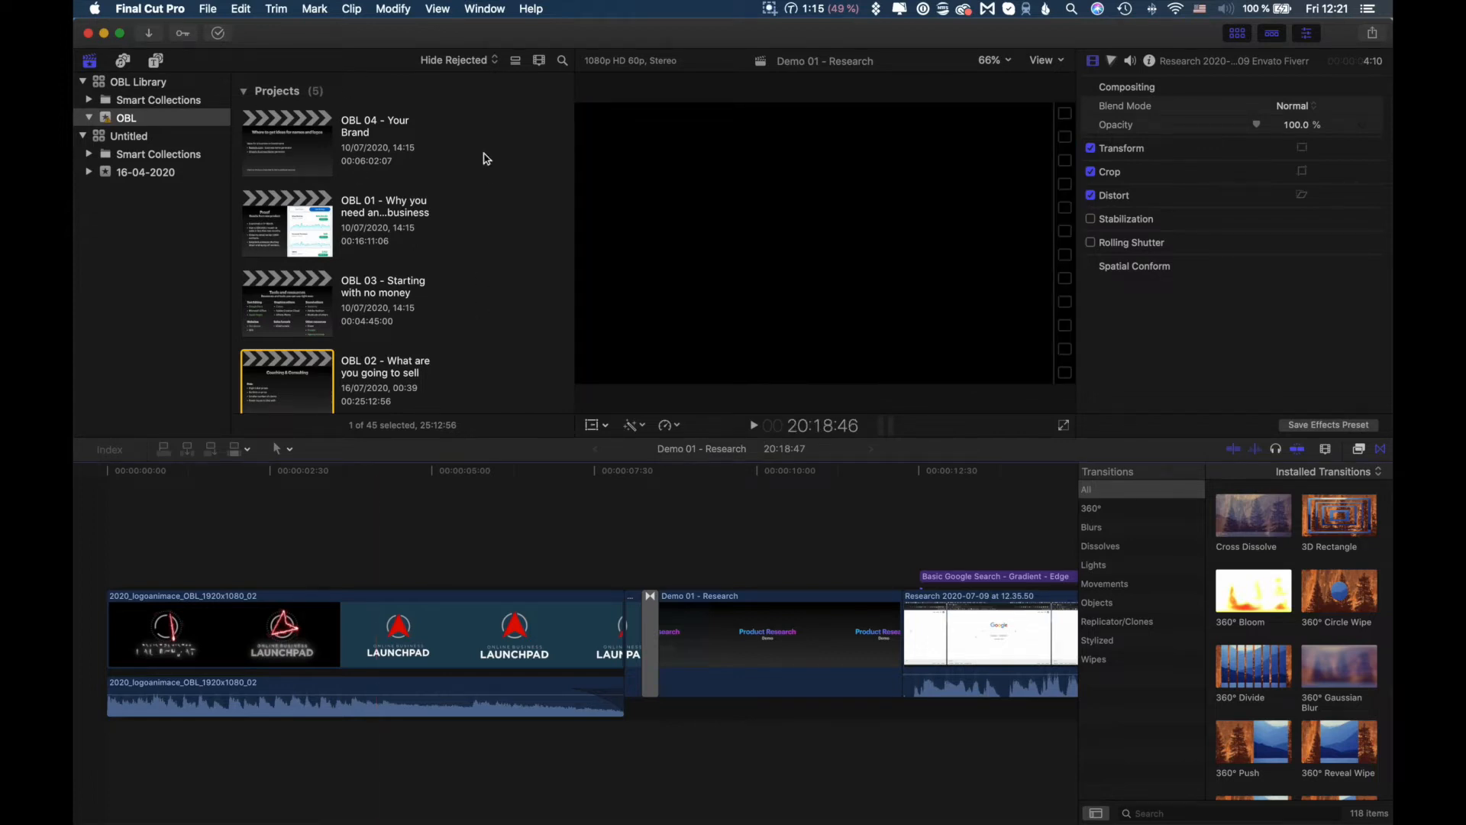
Step: Examine the projects and media in the OBL event and skim through the Demo 01 - Research timeline
{"action": "scroll", "coordinate": [408, 280], "scroll_direction": "down", "scroll_amount": 15}
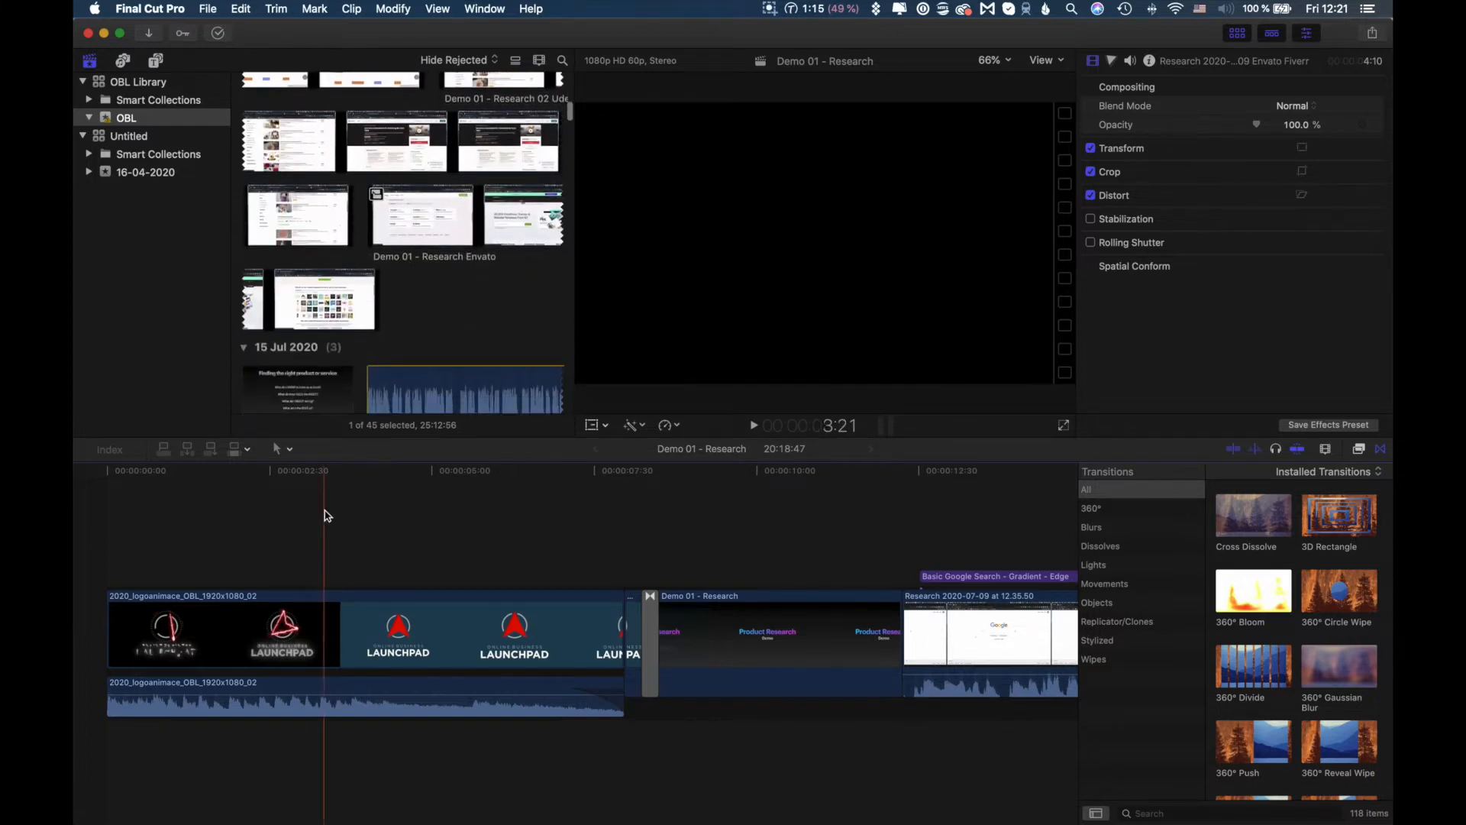
{"action": "scroll", "coordinate": [256, 522], "scroll_direction": "left", "scroll_amount": 1}
{"action": "scroll", "coordinate": [256, 521], "scroll_direction": "right", "scroll_amount": 1}
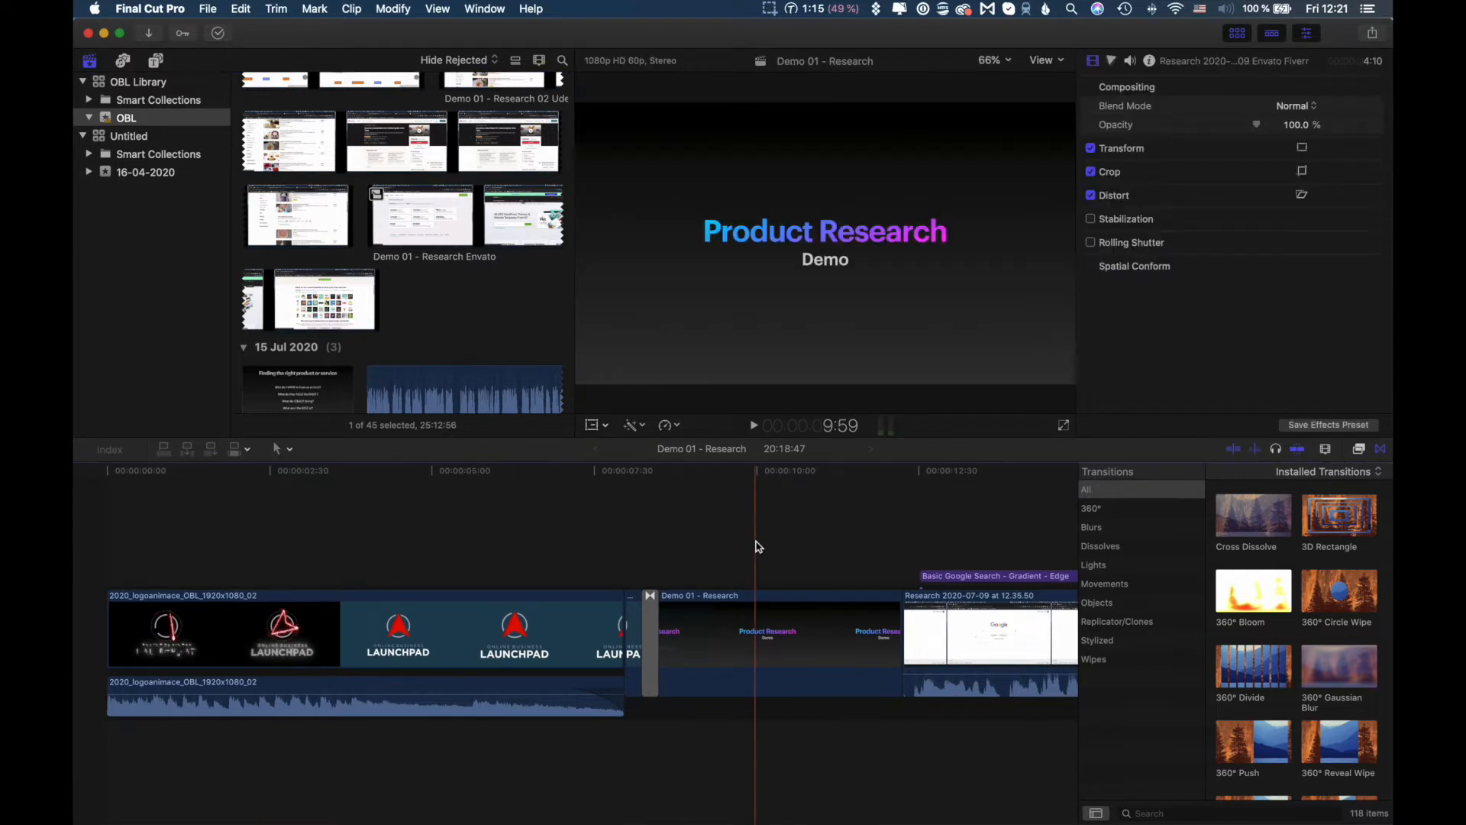
{"action": "scroll", "coordinate": [367, 269], "scroll_direction": "up", "scroll_amount": 15}
{"action": "scroll", "coordinate": [364, 265], "scroll_direction": "down", "scroll_amount": 1}
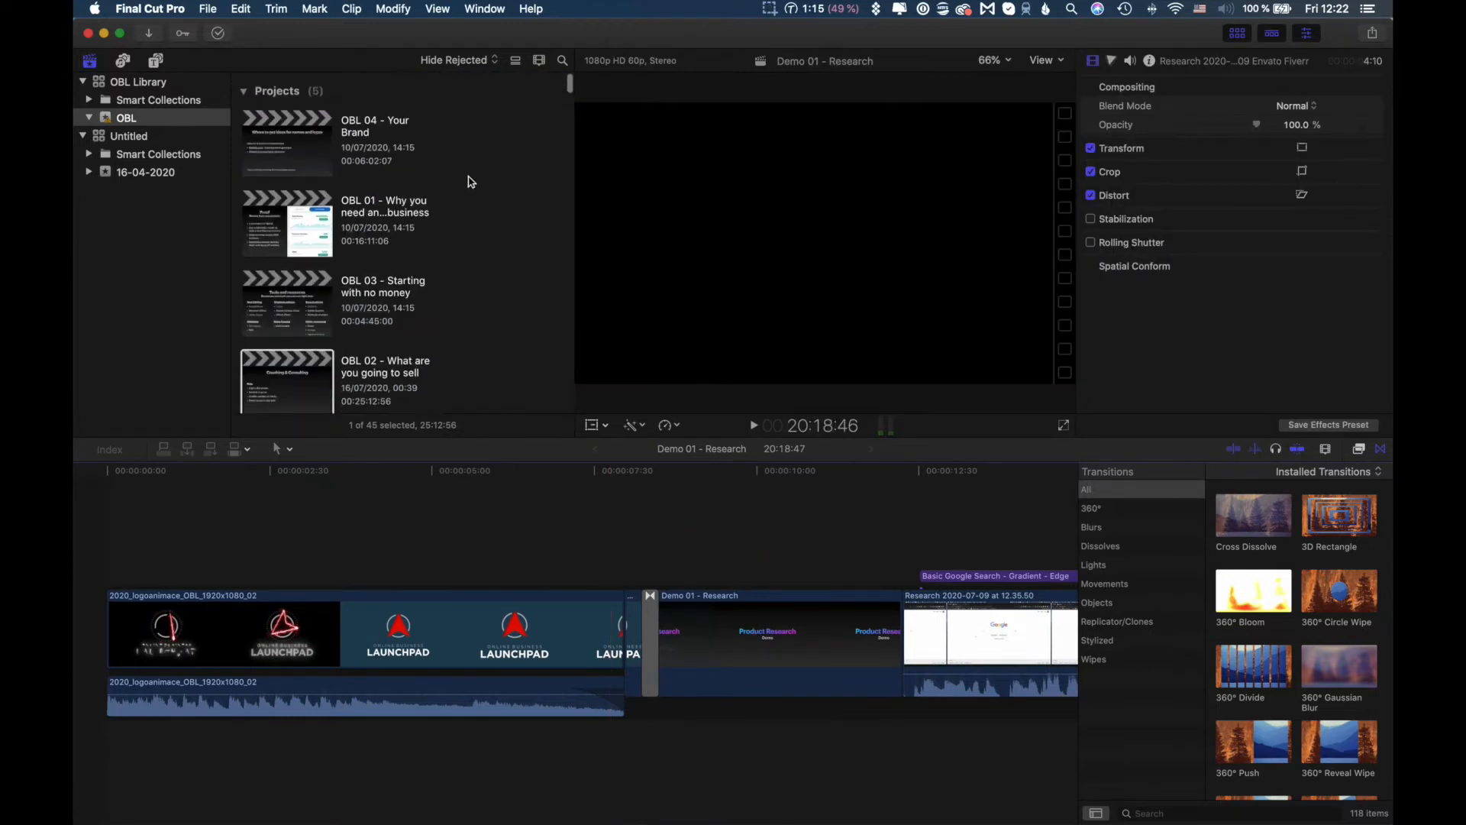
Step: Create a new project named "OBL W2 01" in the OBL event, keeping the default video and audio settings
{"action": "left_click", "coordinate": [205, 9]}
{"action": "mouse_move", "coordinate": [221, 29]}
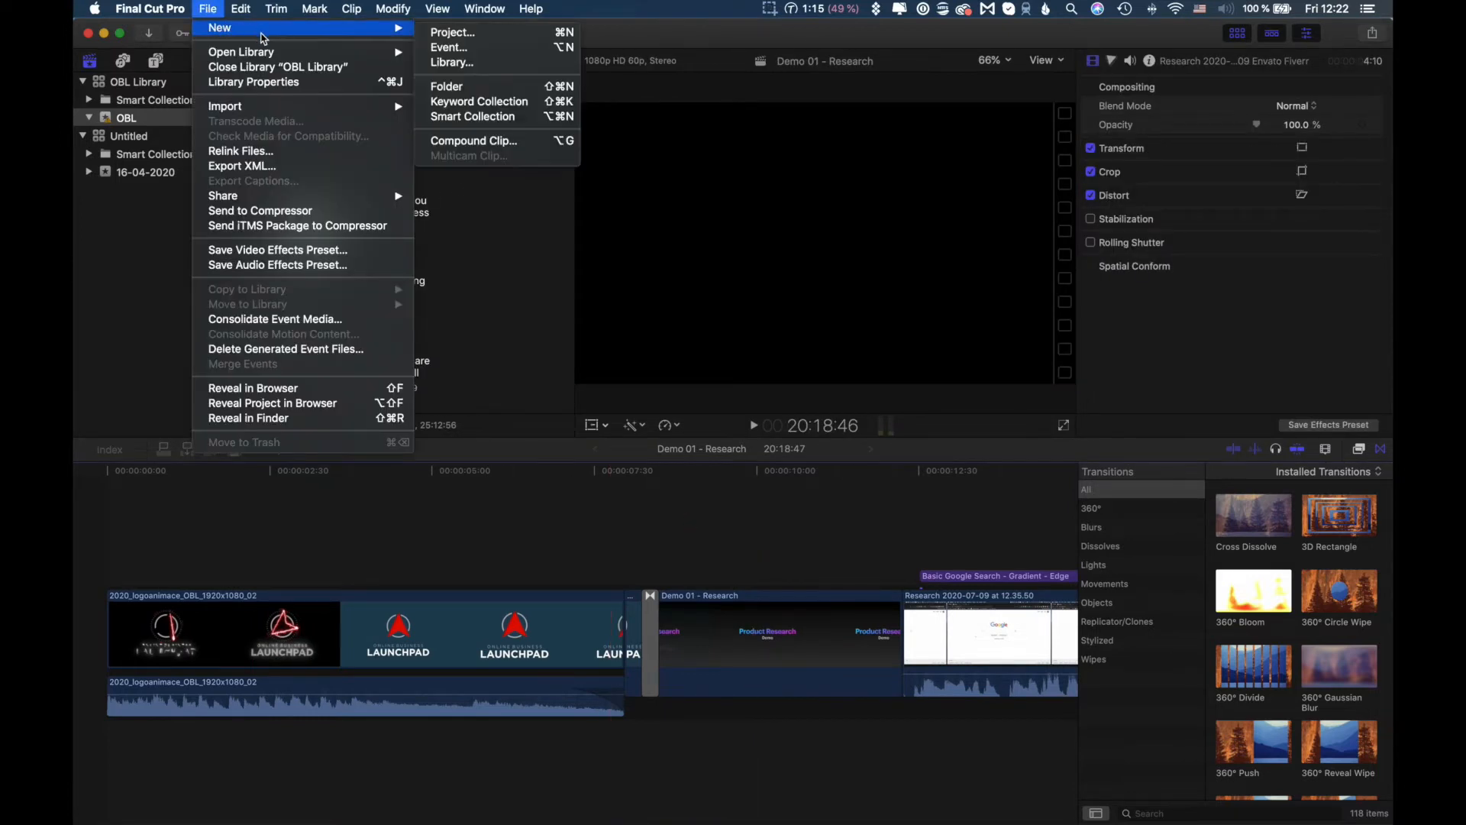
{"action": "left_click", "coordinate": [462, 36]}
{"action": "type", "text": "OBL W2 01"}
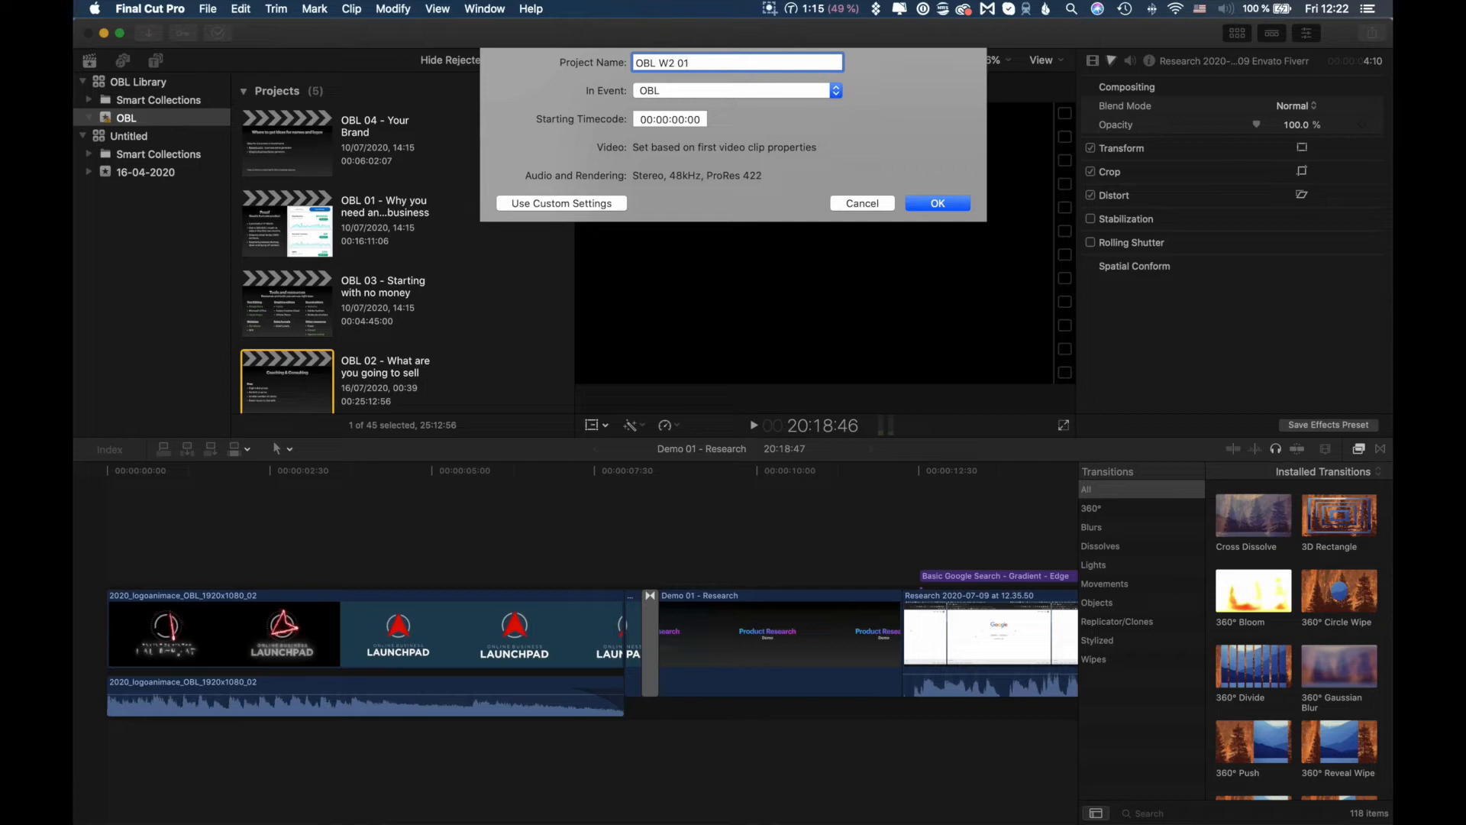
{"action": "left_click", "coordinate": [943, 206]}
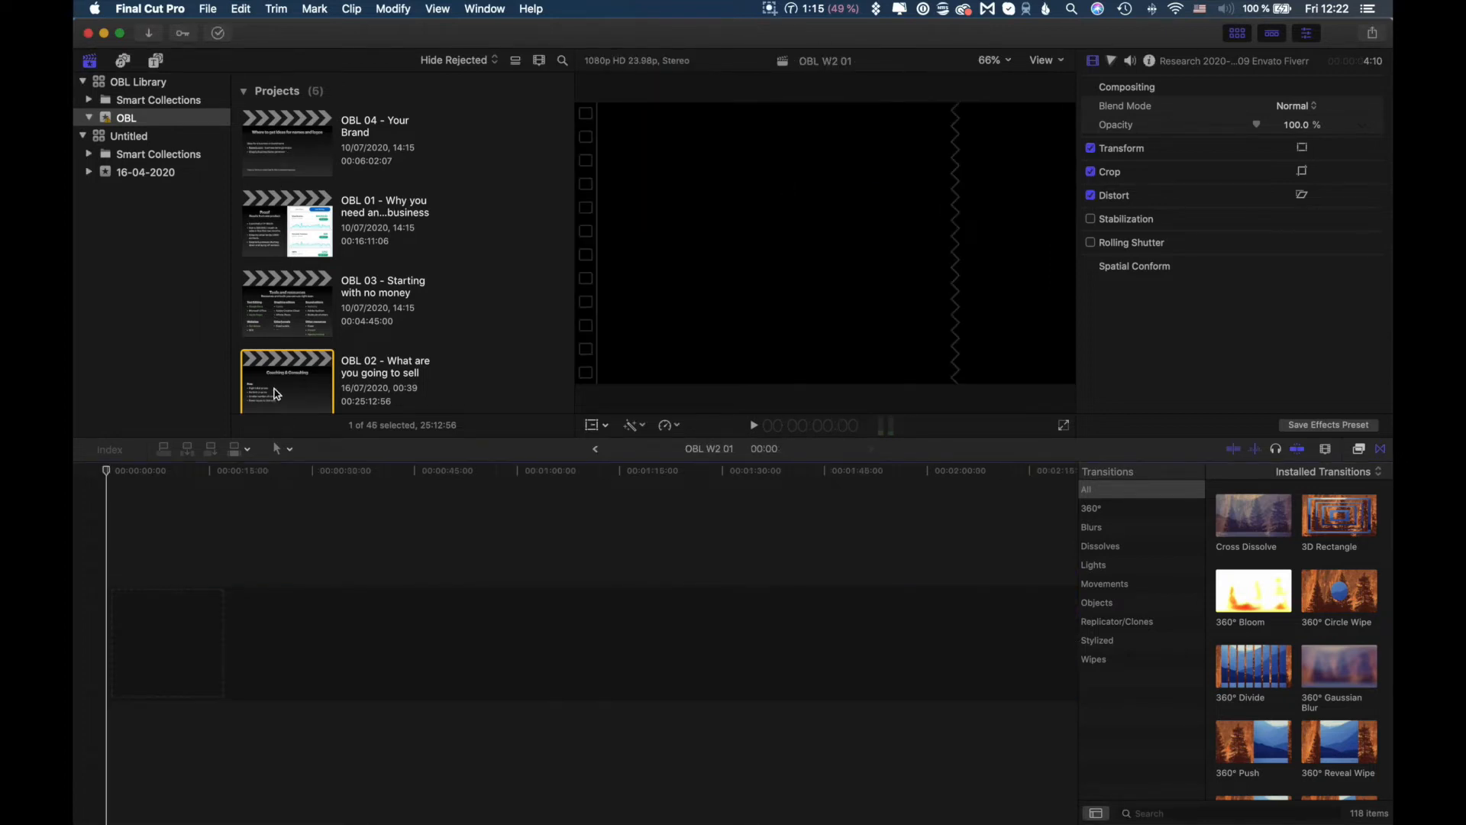
Step: Import the four Pexels video files from the Finder window into the OBL event and clear the selection
{"action": "scroll", "coordinate": [282, 374], "scroll_direction": "down", "scroll_amount": 10}
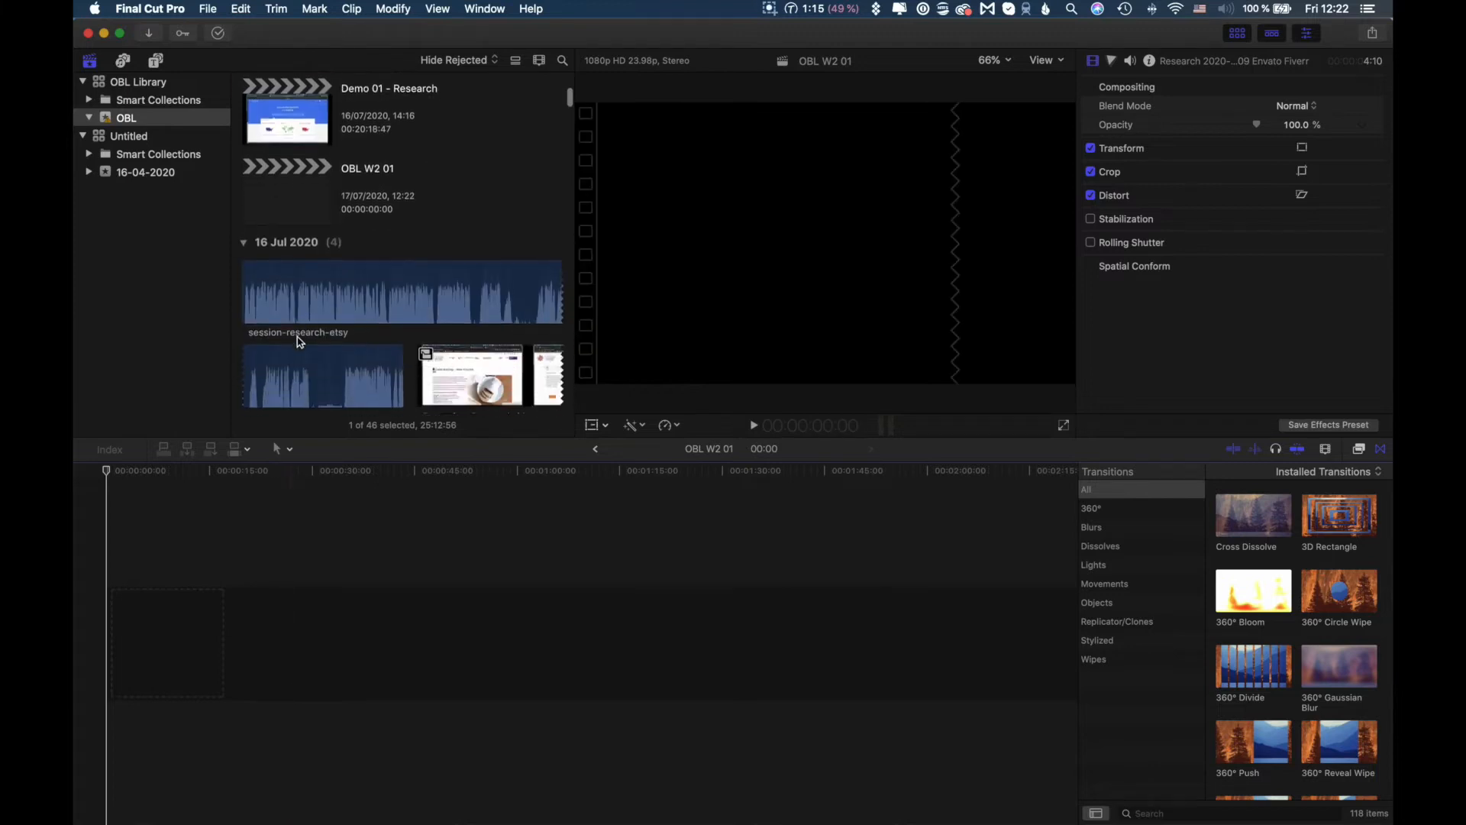
{"action": "scroll", "coordinate": [297, 300], "scroll_direction": "down", "scroll_amount": 3}
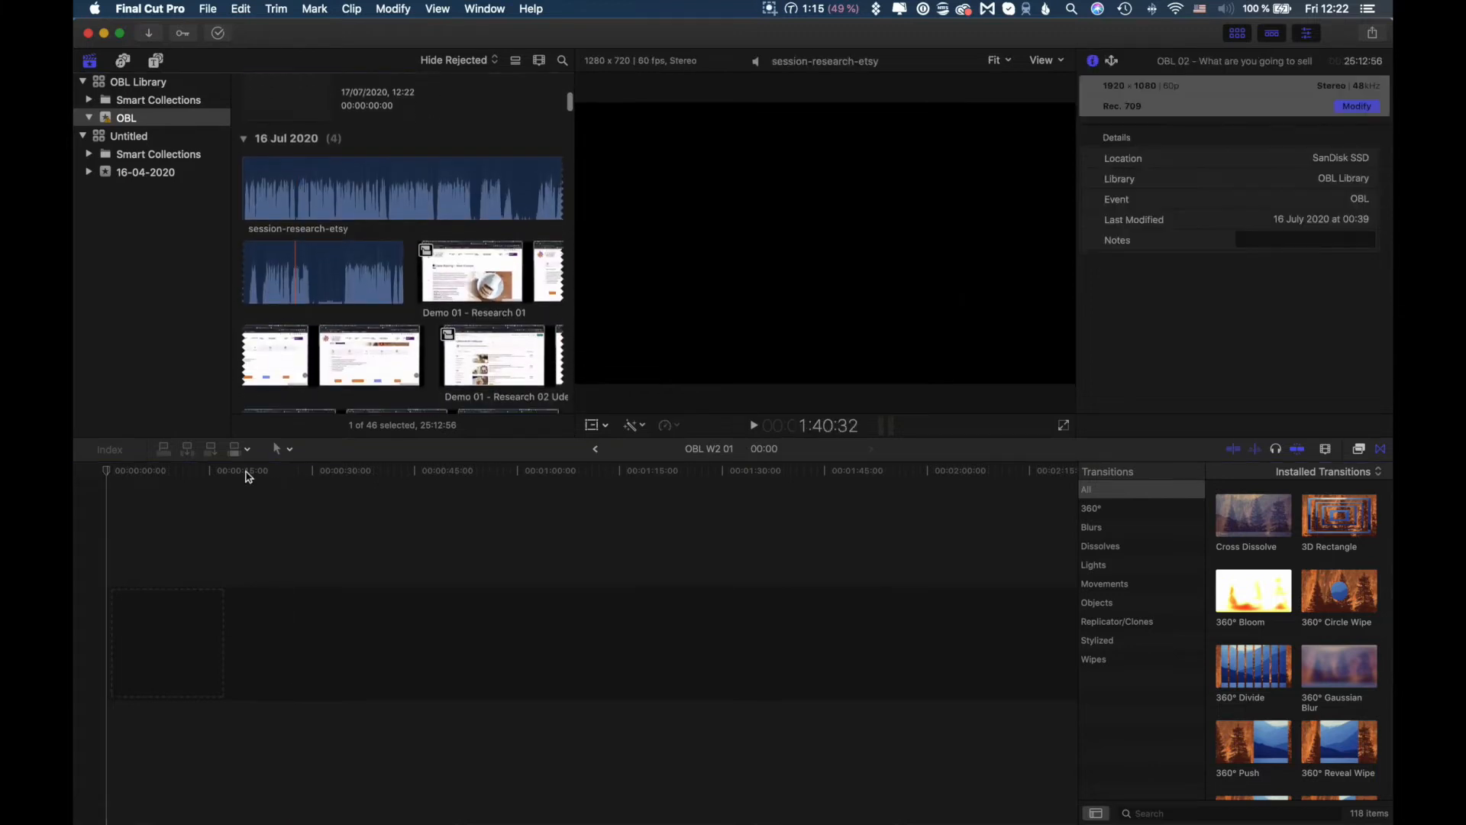
{"action": "scroll", "coordinate": [498, 237], "scroll_direction": "up", "scroll_amount": 5}
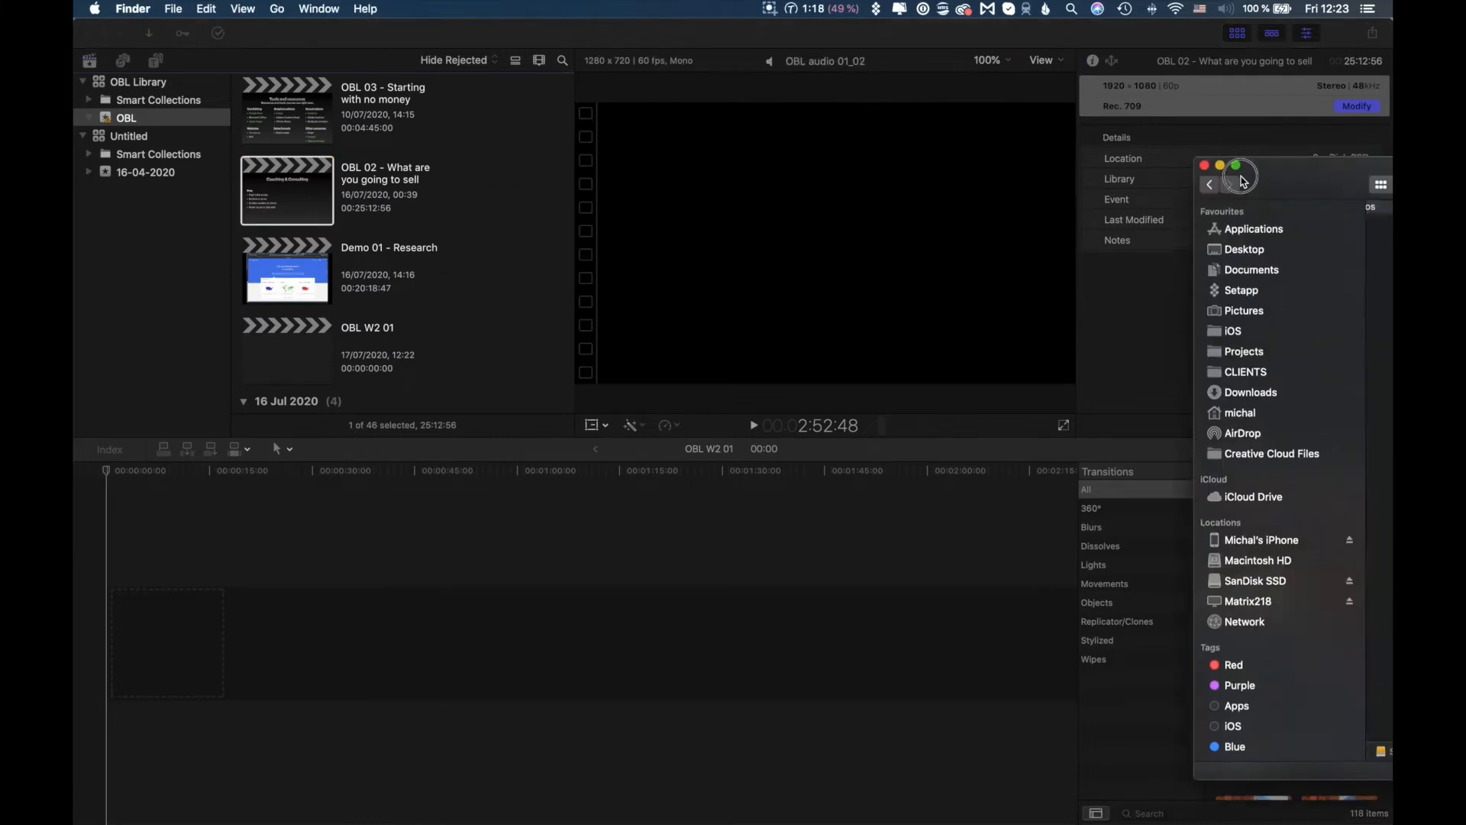
{"action": "left_click_drag", "start_coordinate": [1236, 181], "coordinate": [705, 112]}
{"action": "left_click_drag", "start_coordinate": [908, 143], "coordinate": [437, 329]}
{"action": "left_click", "coordinate": [436, 327]}
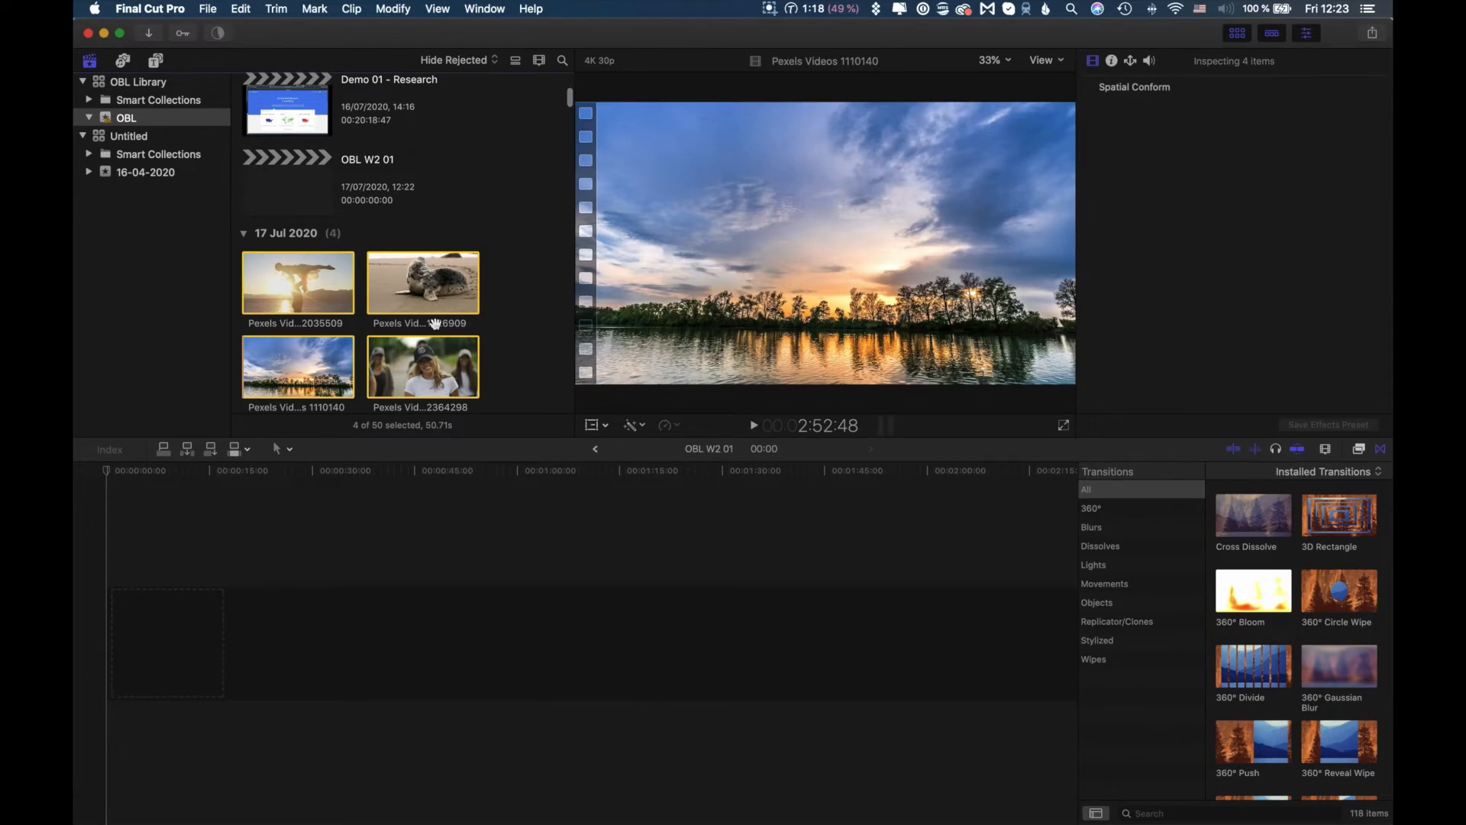
{"action": "left_click", "coordinate": [520, 335]}
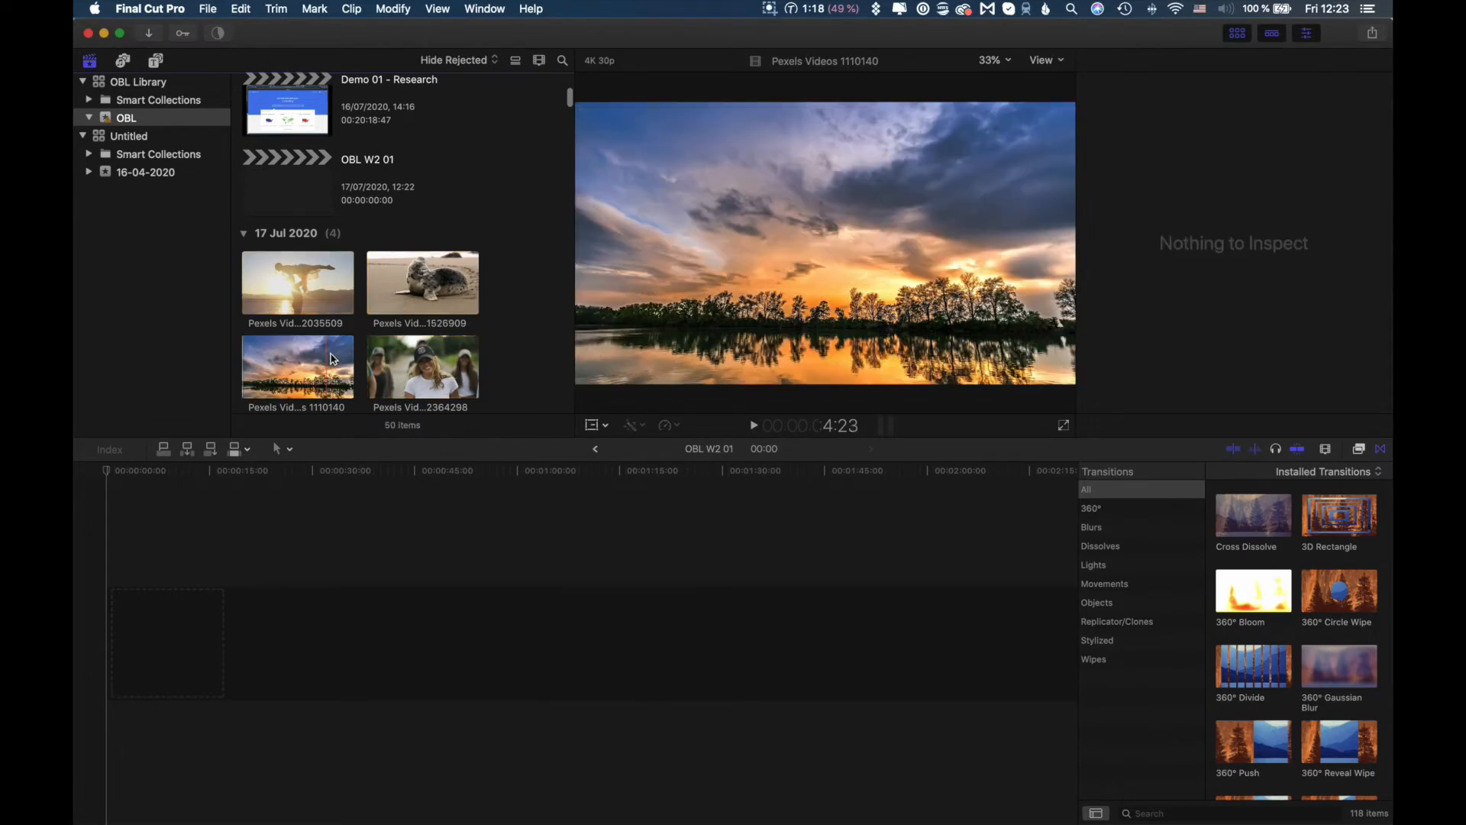
Step: Place the clip of the woman in the black cap at the timeline's start and append the sunset lake clip
{"action": "scroll", "coordinate": [323, 340], "scroll_direction": "down", "scroll_amount": 5}
{"action": "left_click_drag", "start_coordinate": [405, 198], "coordinate": [116, 645]}
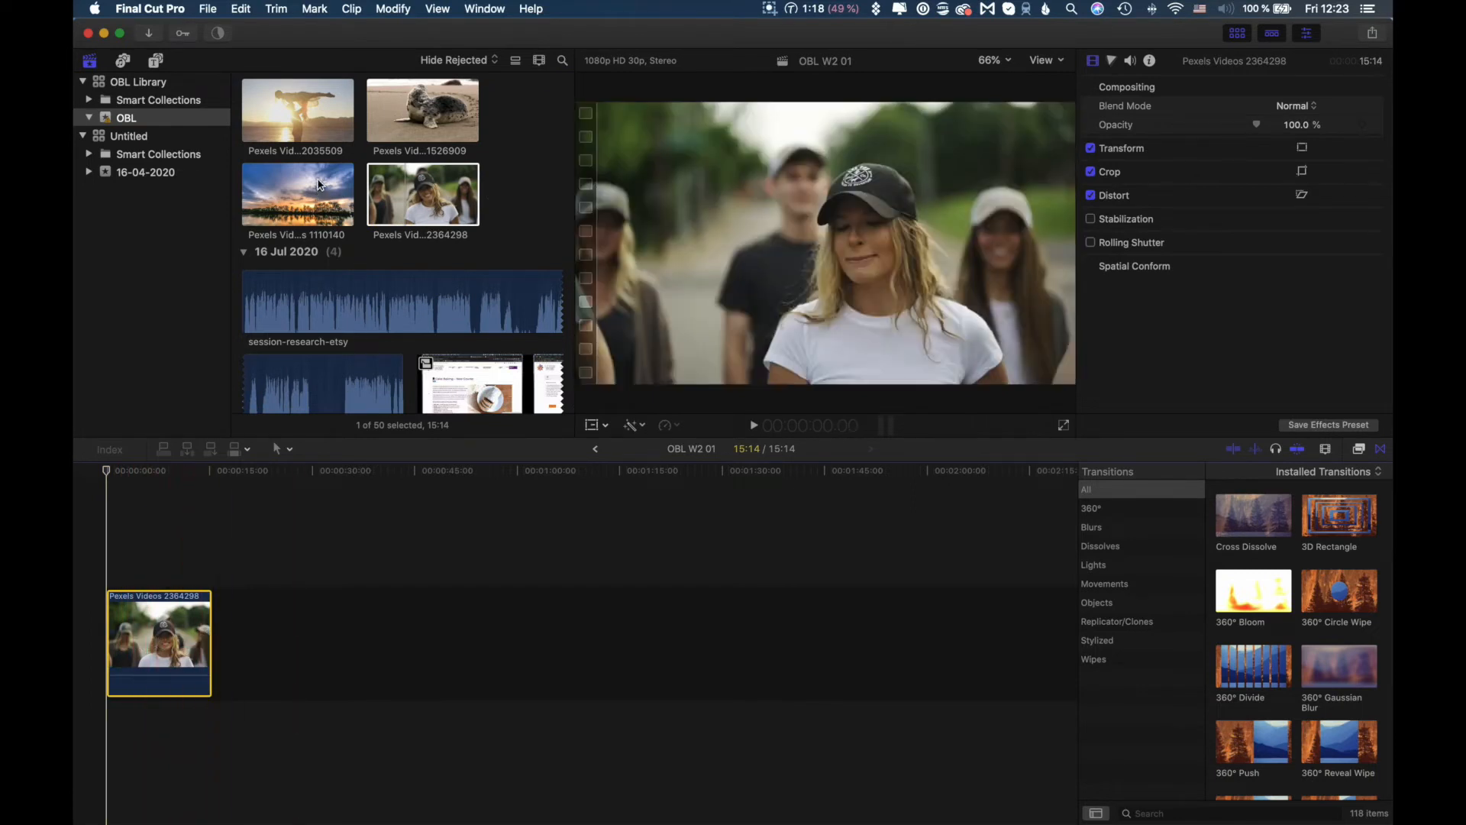
{"action": "left_click", "coordinate": [270, 194]}
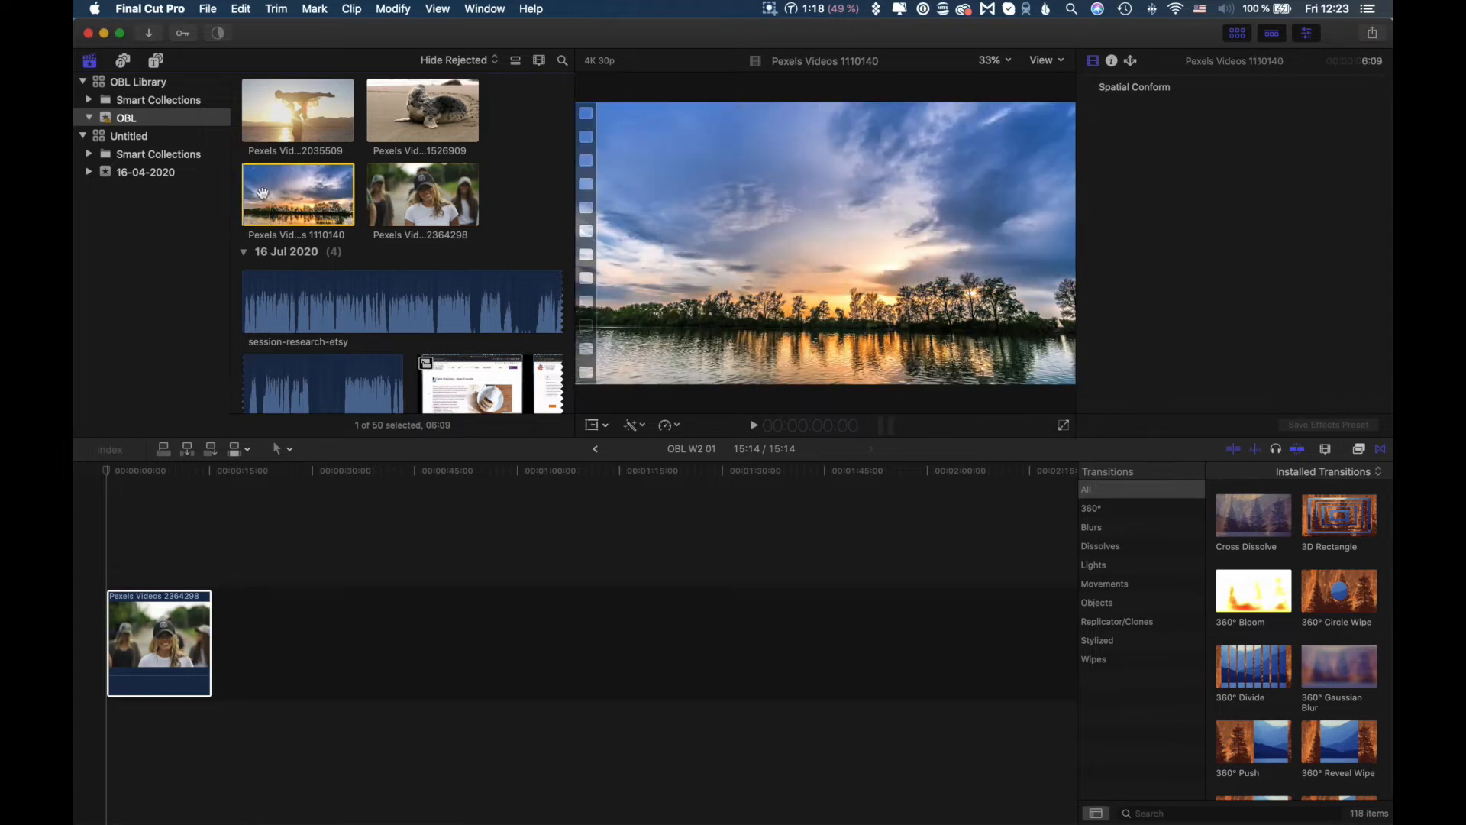
{"action": "left_click_drag", "start_coordinate": [338, 225], "coordinate": [232, 649]}
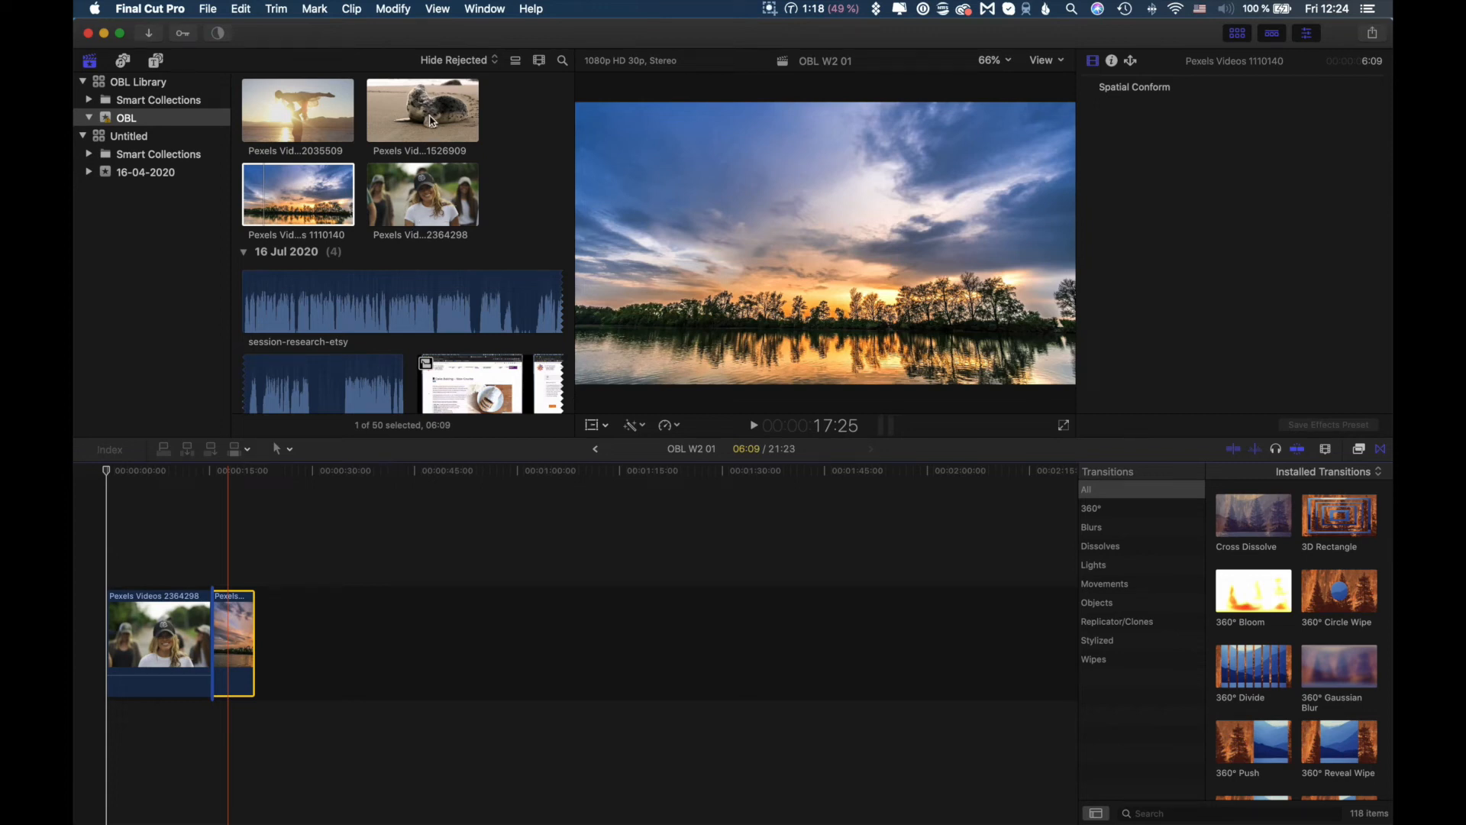
Step: Append the seal clip to the timeline after the sunset lake clip
{"action": "scroll", "coordinate": [432, 120], "scroll_direction": "up", "scroll_amount": 2}
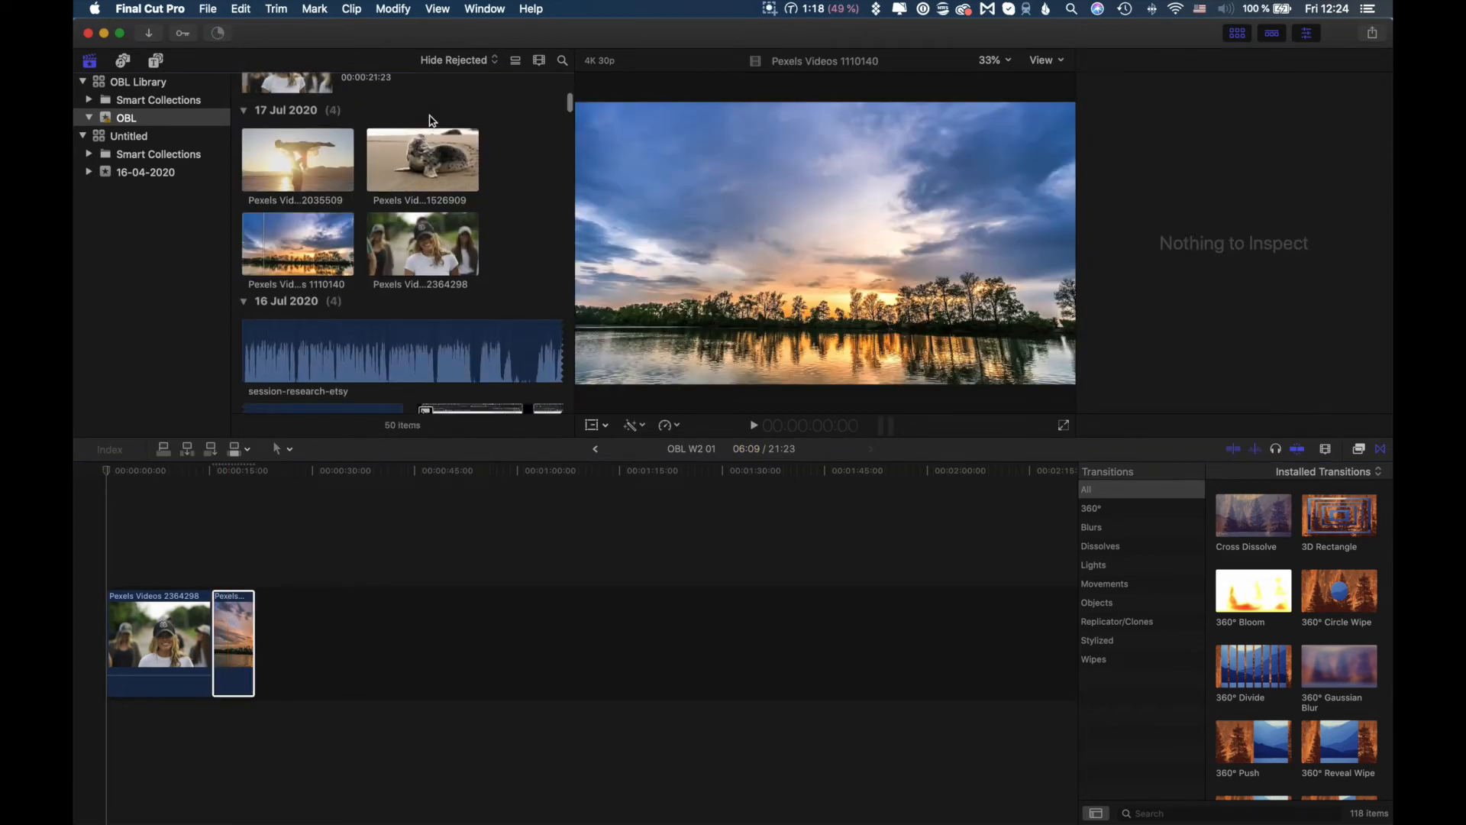
{"action": "left_click", "coordinate": [425, 150]}
{"action": "left_click_drag", "start_coordinate": [425, 150], "coordinate": [360, 634]}
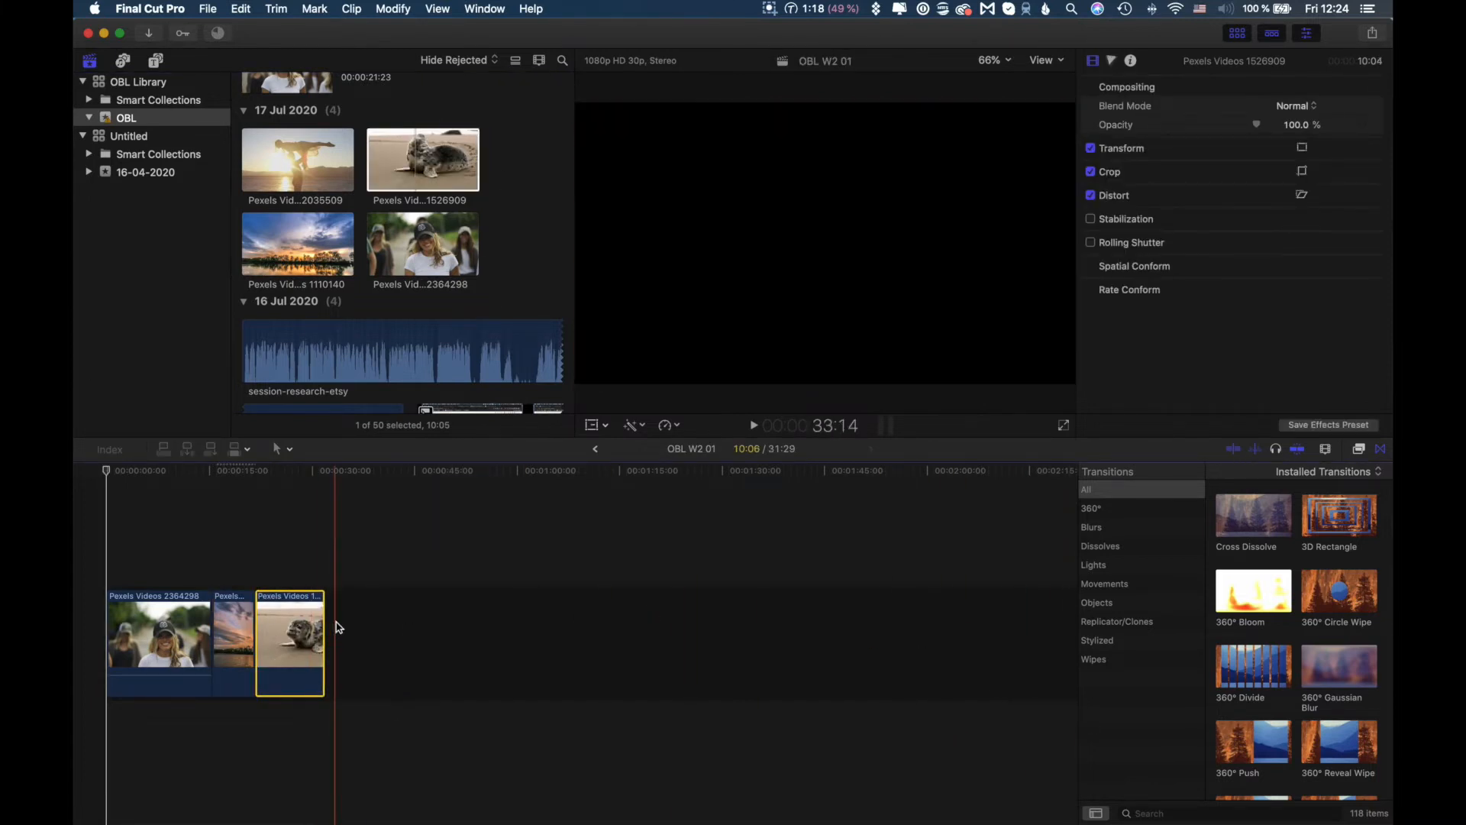
Step: Add the 360° Divide transition at the cut between the black-cap clip and the sunset lake clip
{"action": "scroll", "coordinate": [275, 646], "scroll_direction": "up", "scroll_amount": 5}
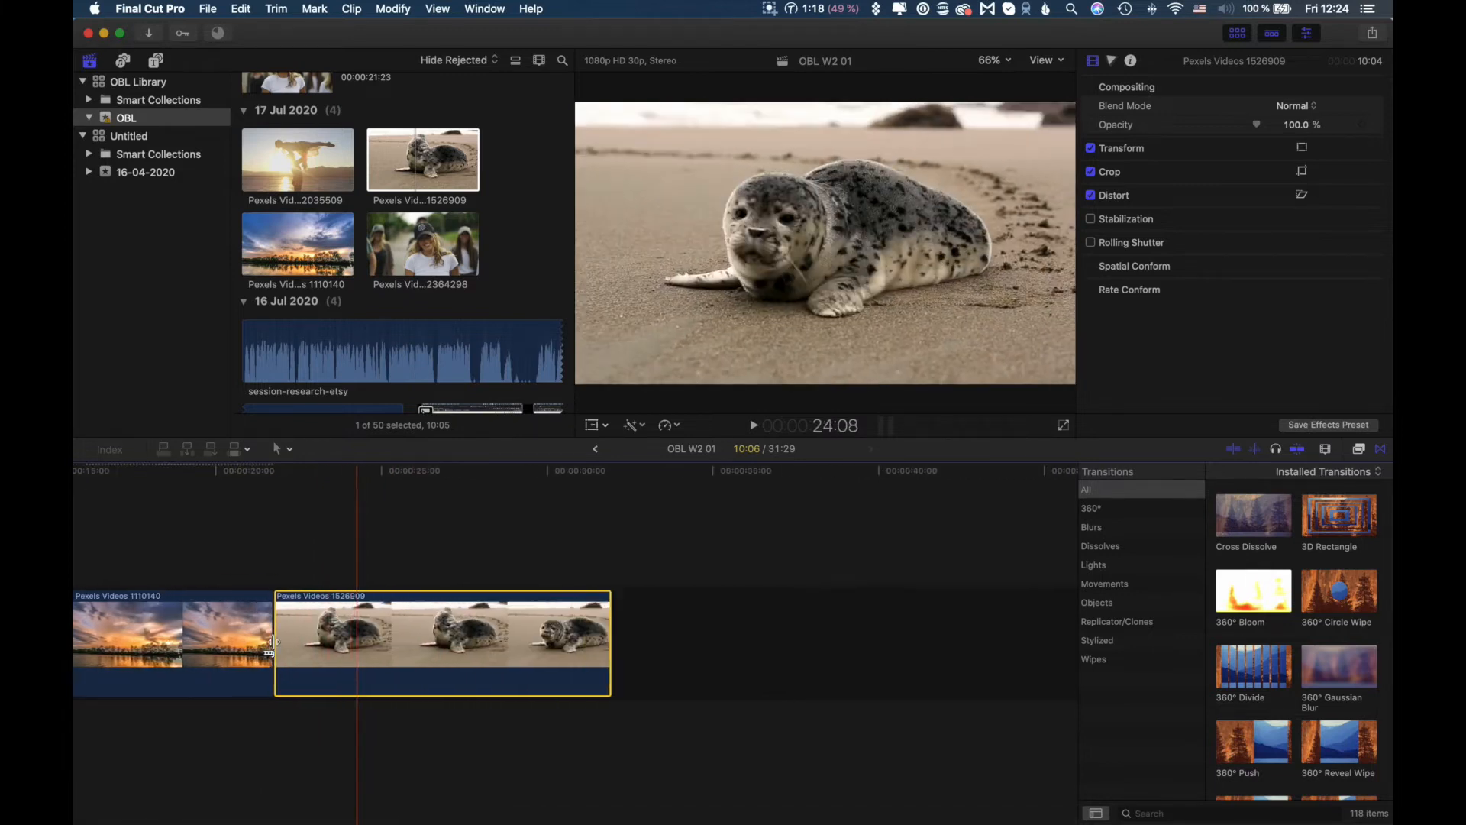
{"action": "scroll", "coordinate": [276, 646], "scroll_direction": "left", "scroll_amount": 6}
{"action": "key", "text": "shift+z"}
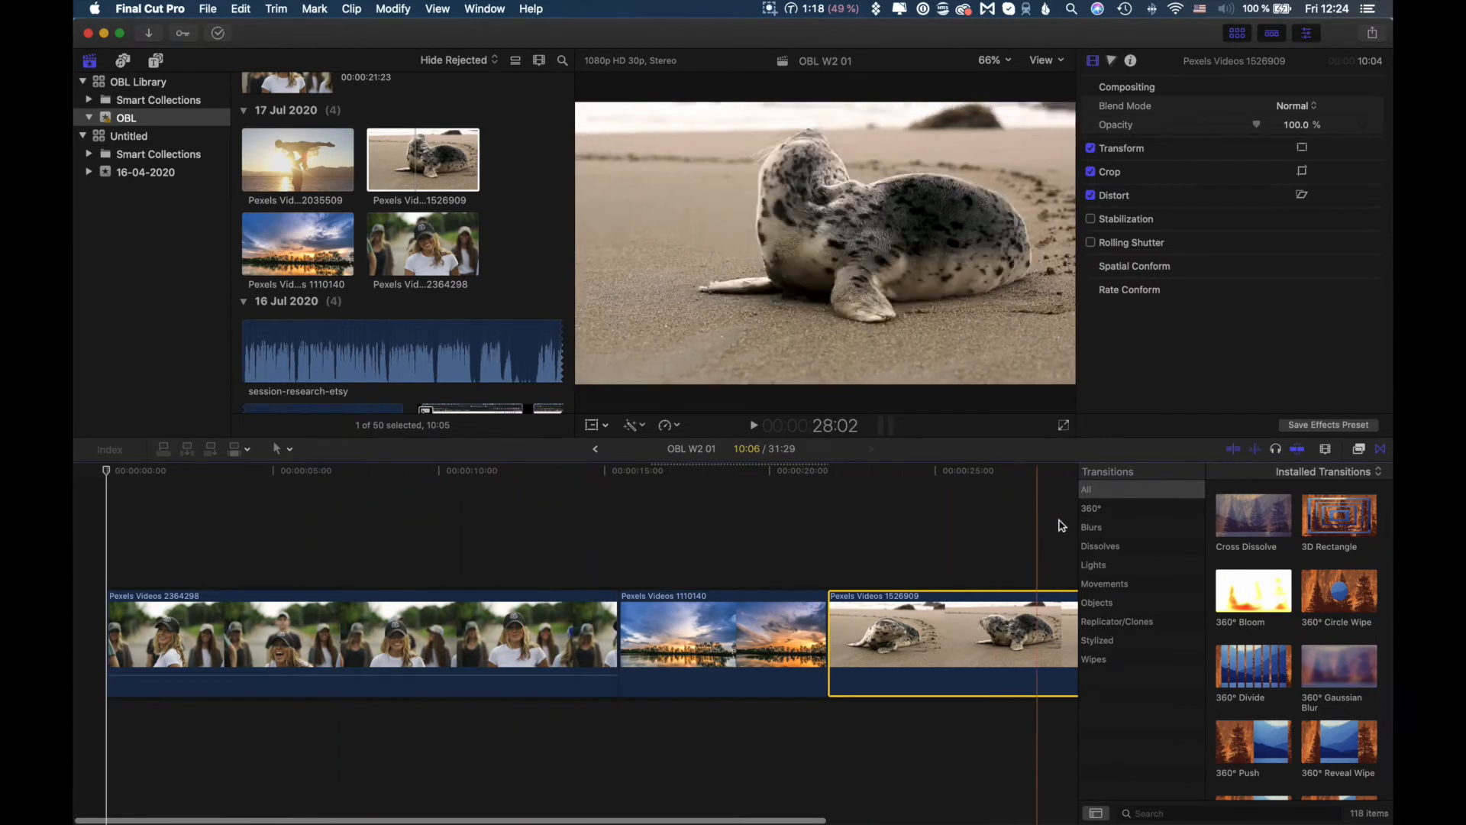
{"action": "left_click", "coordinate": [1383, 449]}
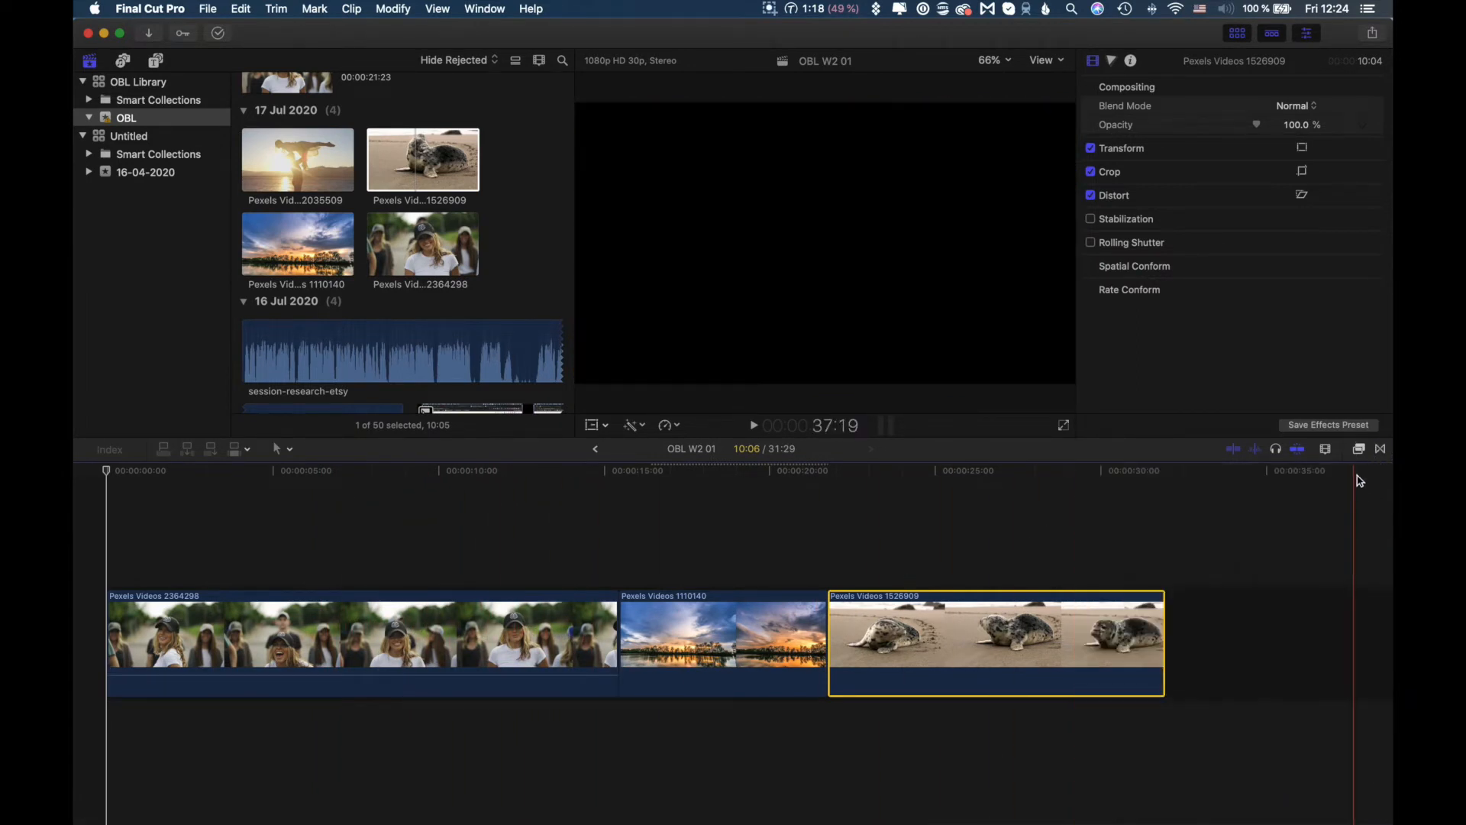
{"action": "left_click", "coordinate": [1380, 452]}
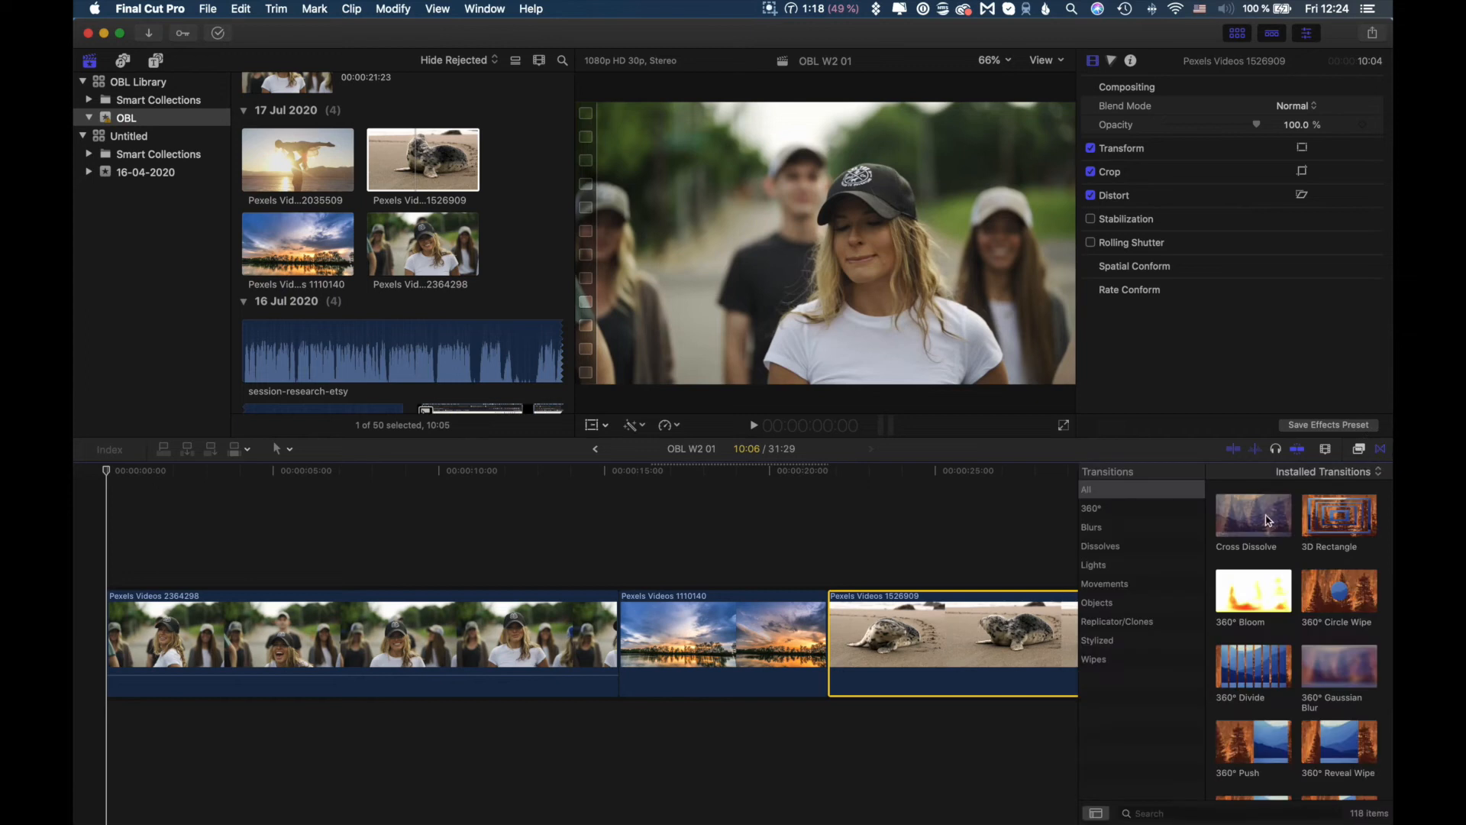
{"action": "left_click", "coordinate": [1256, 677]}
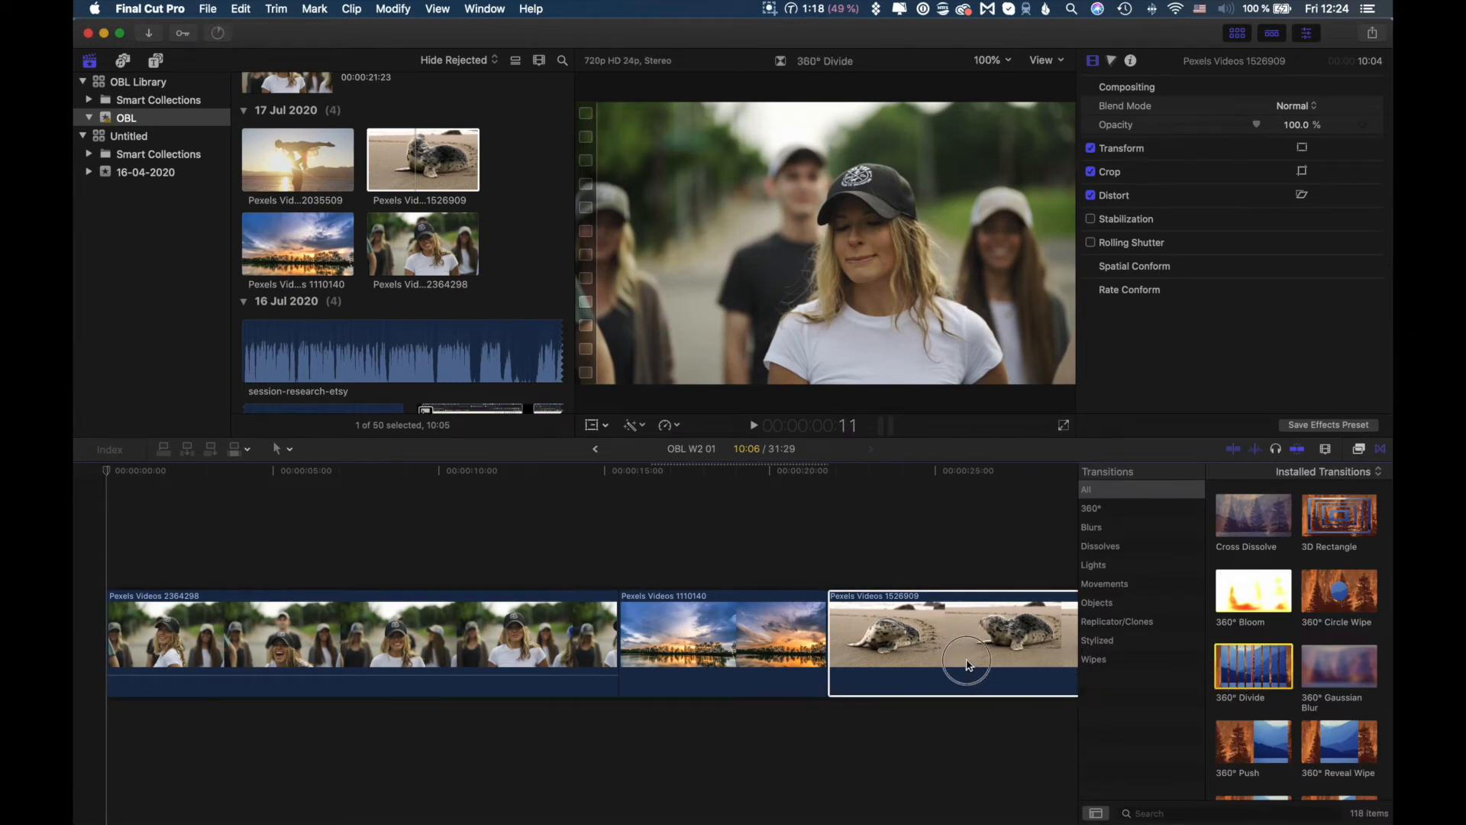
{"action": "left_click_drag", "start_coordinate": [967, 663], "coordinate": [621, 644]}
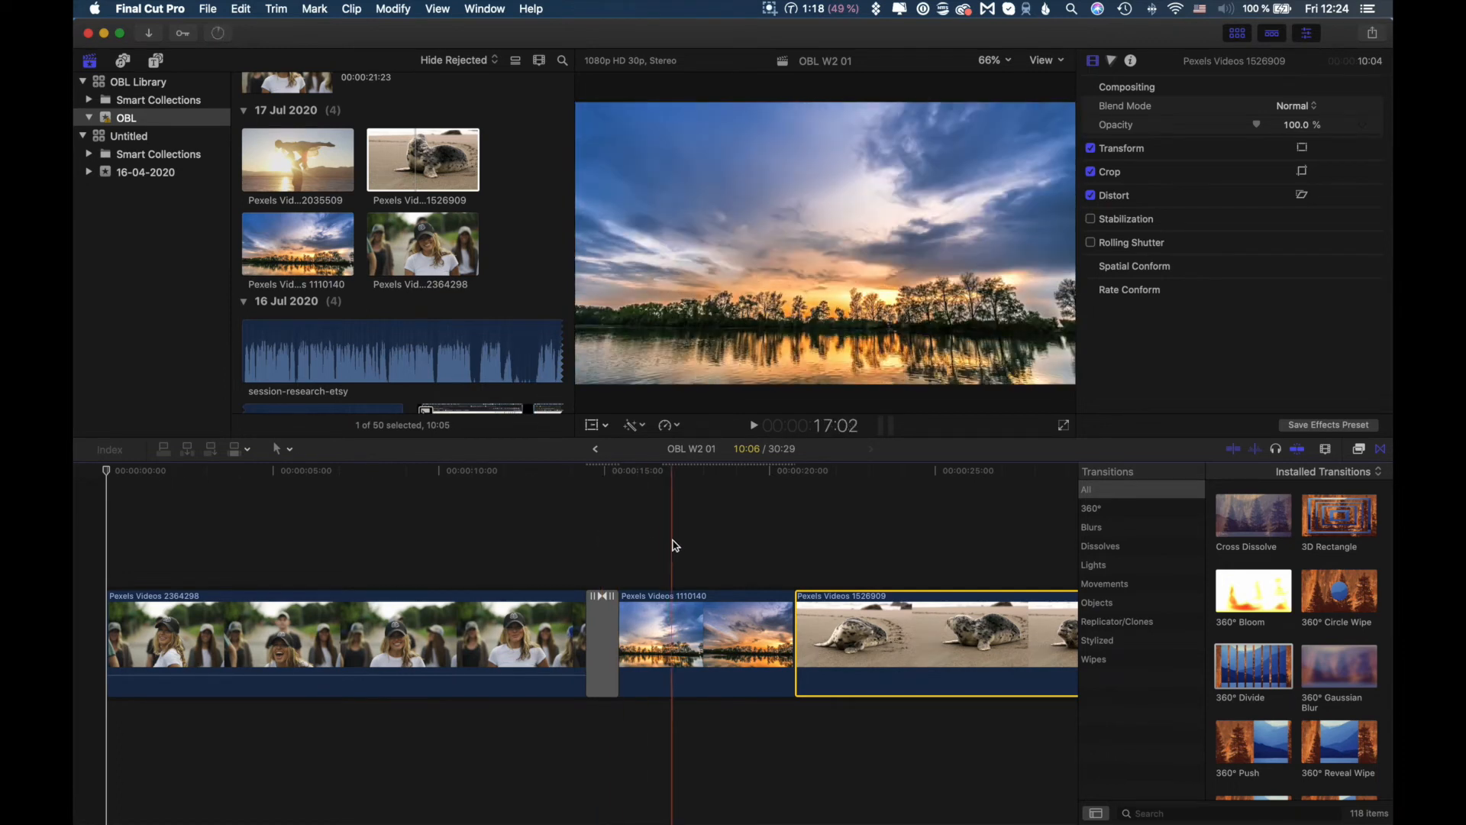
Step: Try to add the 360° Gaussian Blur transition at the cut between the sunset lake clip and the seal clip
{"action": "left_click_drag", "start_coordinate": [1330, 678], "coordinate": [791, 645]}
{"action": "left_click", "coordinate": [744, 310]}
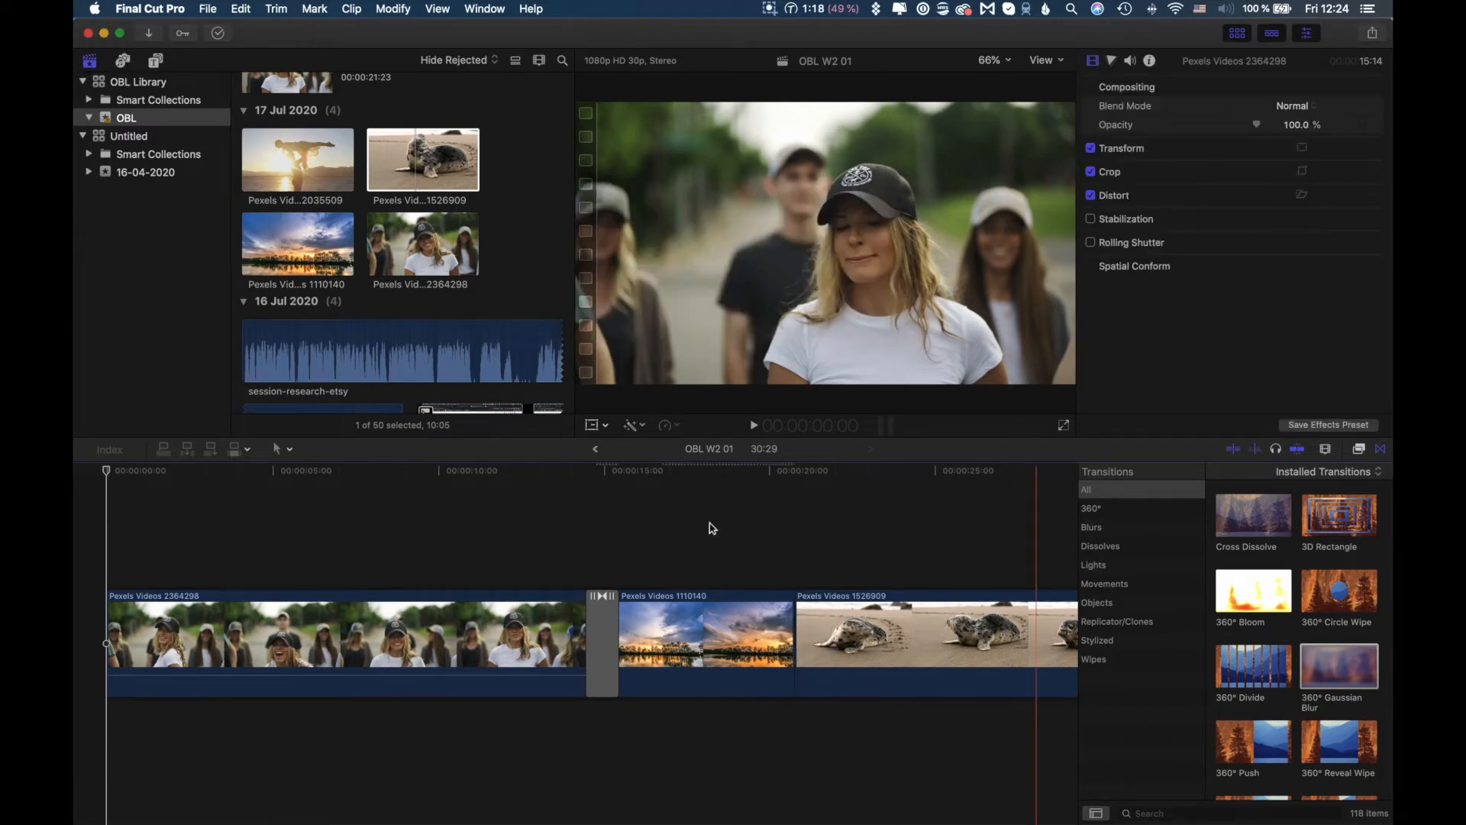
Step: Retime the sunset lake clip in the timeline to slow motion at 50% speed
{"action": "left_click", "coordinate": [727, 601]}
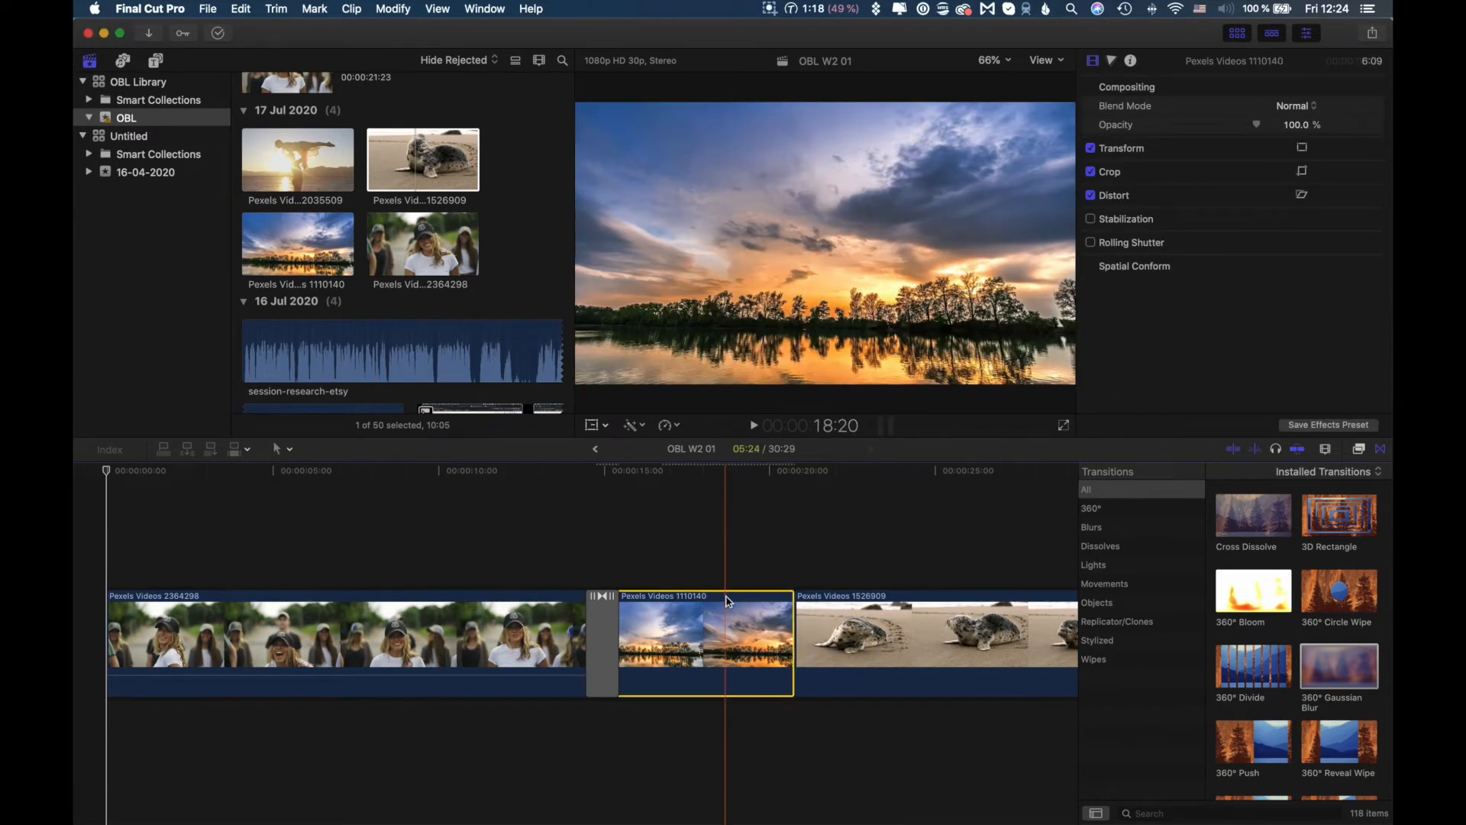
{"action": "right_click", "coordinate": [728, 602]}
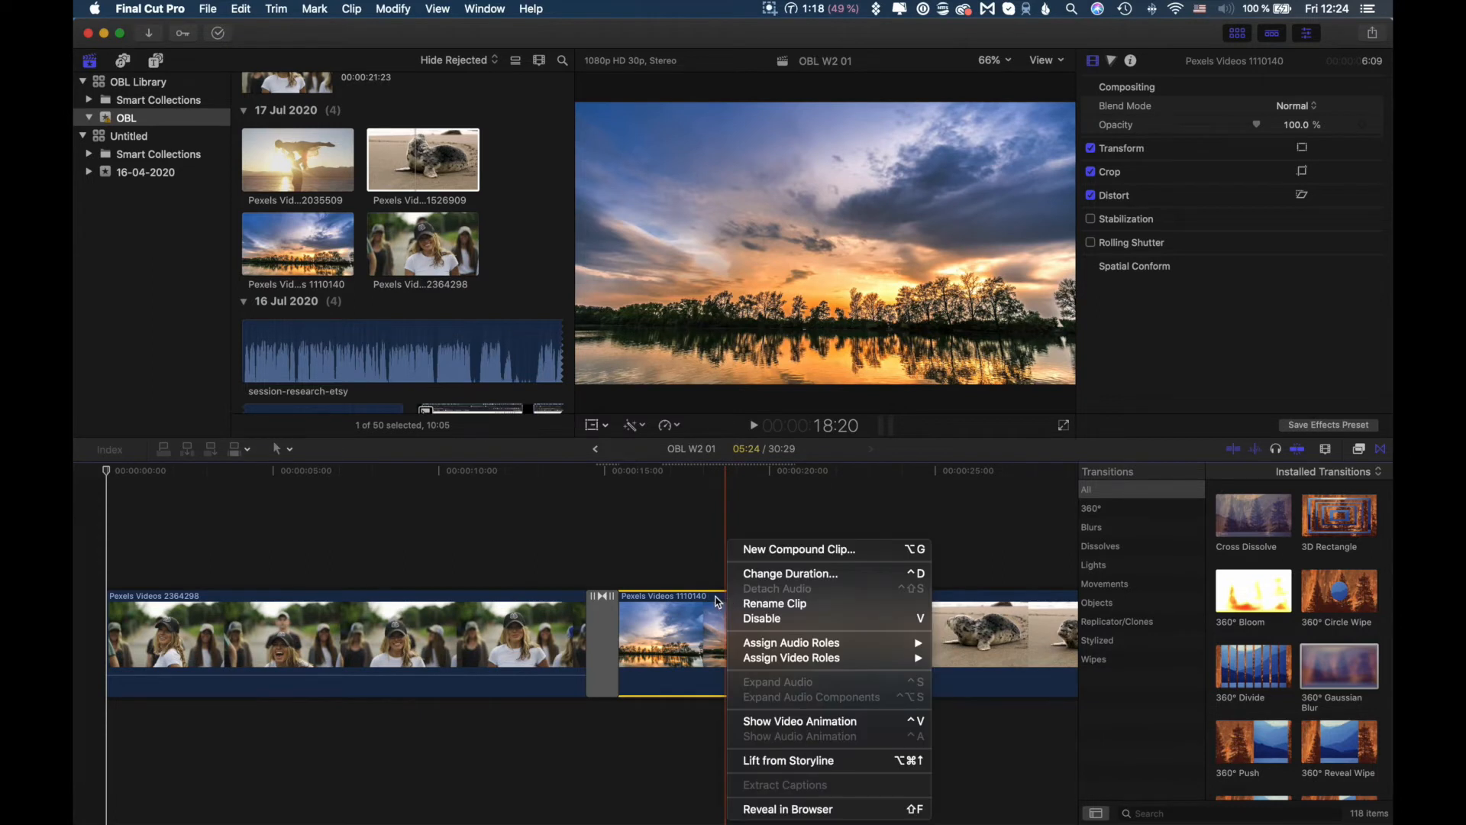
{"action": "left_click", "coordinate": [718, 602]}
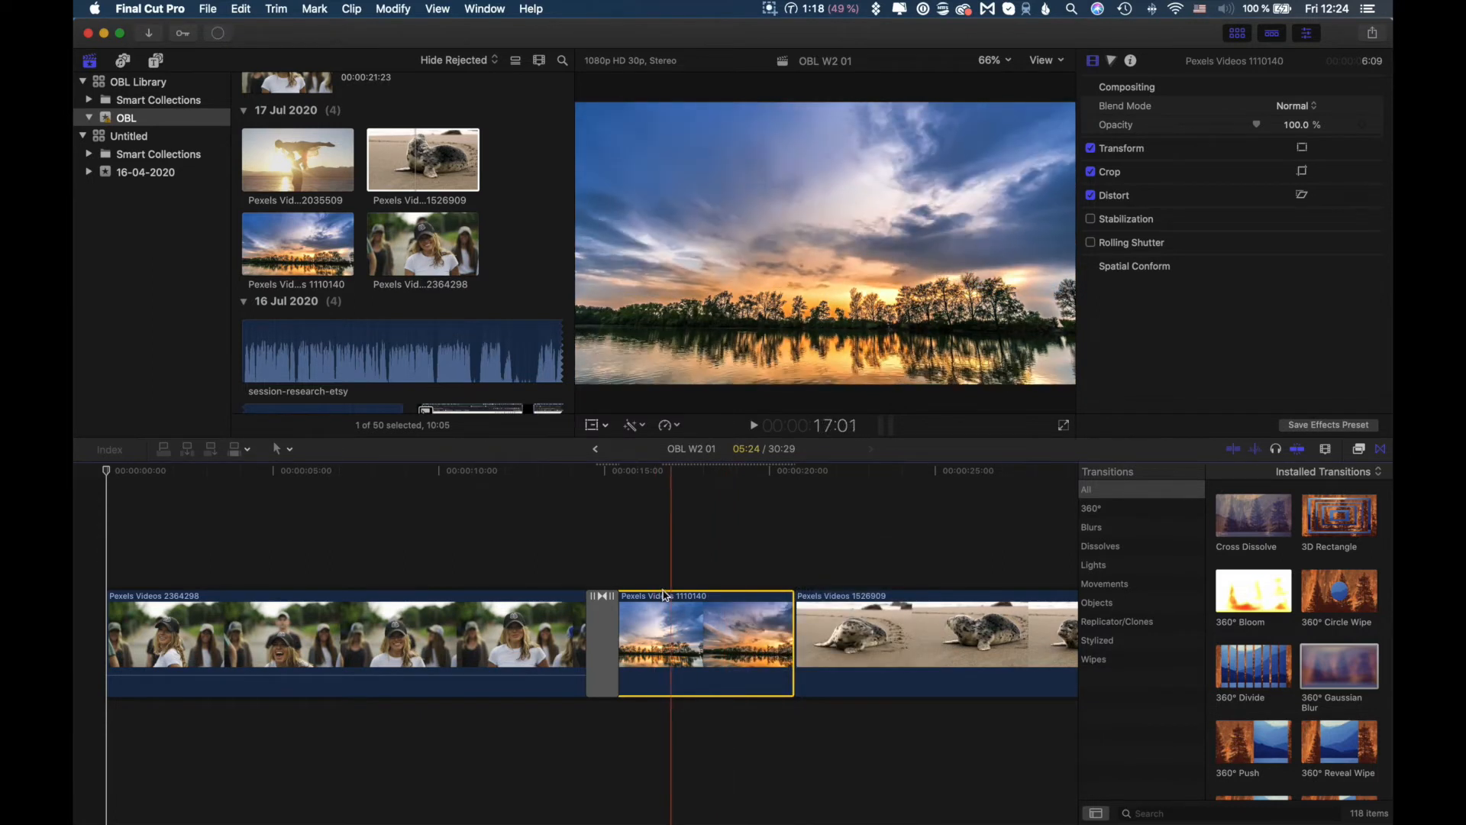
{"action": "left_click", "coordinate": [394, 9]}
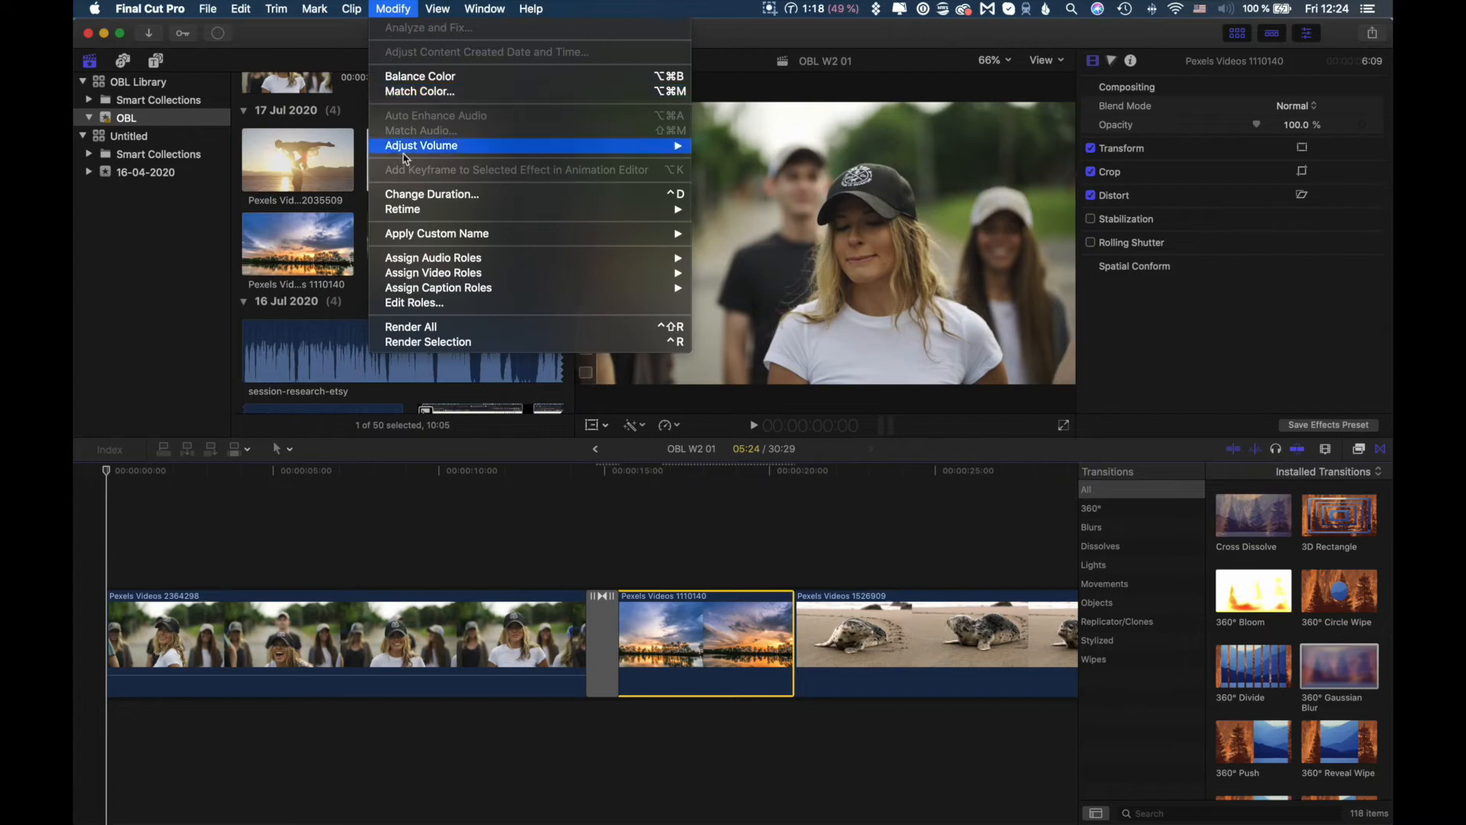
{"action": "mouse_move", "coordinate": [418, 214]}
{"action": "mouse_move", "coordinate": [719, 214]}
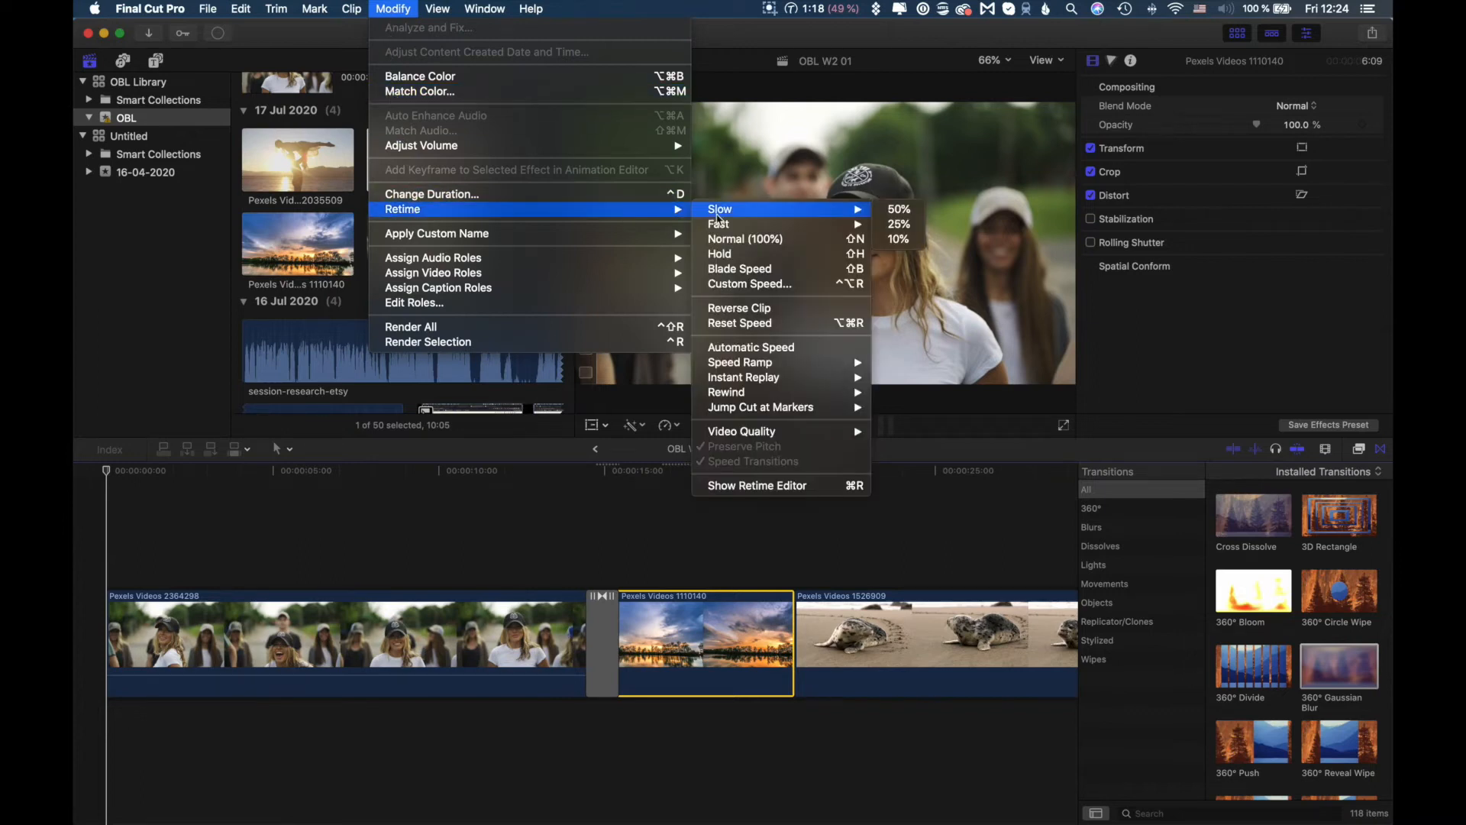
{"action": "left_click", "coordinate": [901, 211]}
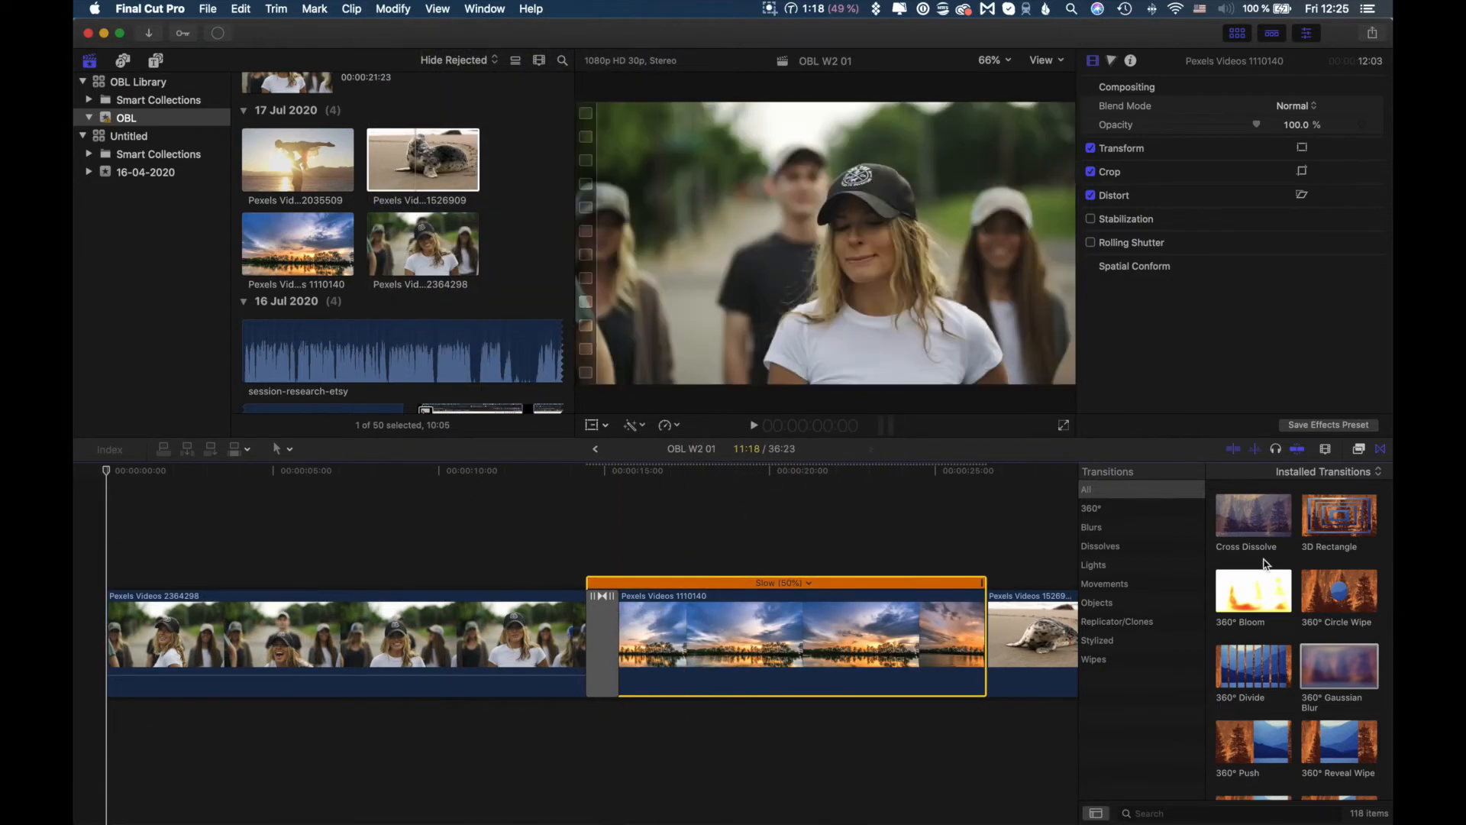
Step: Add the 360° Gaussian Blur transition at the cut between the slowed sunset lake clip and the seal clip
{"action": "left_click_drag", "start_coordinate": [1336, 666], "coordinate": [986, 640]}
{"action": "left_click", "coordinate": [824, 306]}
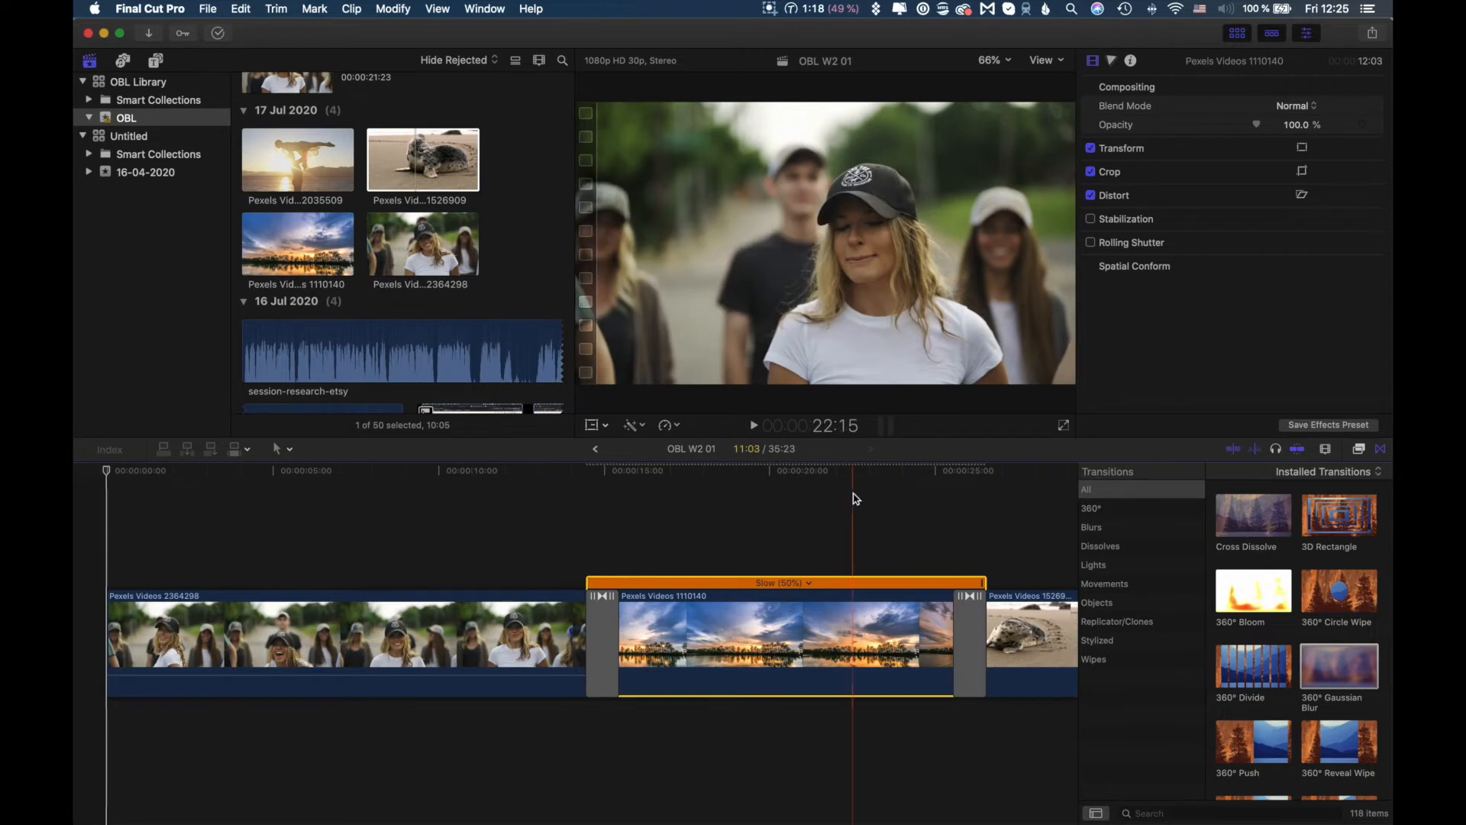
{"action": "scroll", "coordinate": [854, 495], "scroll_direction": "right", "scroll_amount": 5}
{"action": "scroll", "coordinate": [854, 498], "scroll_direction": "left", "scroll_amount": 5}
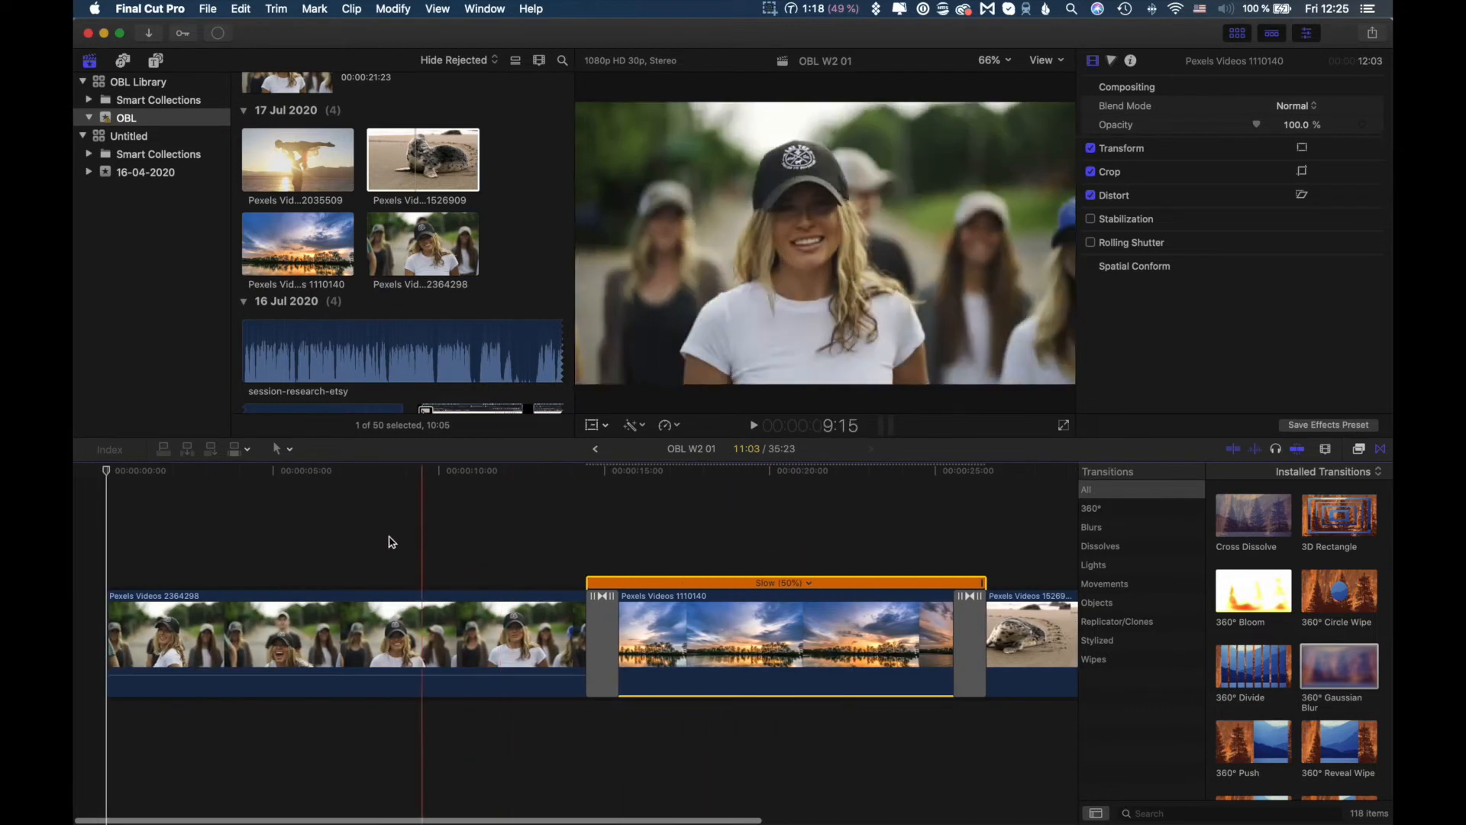
Step: Find the 360° Tumble 3D title among the installed titles and place it above the start of the black-cap clip
{"action": "left_click", "coordinate": [127, 529]}
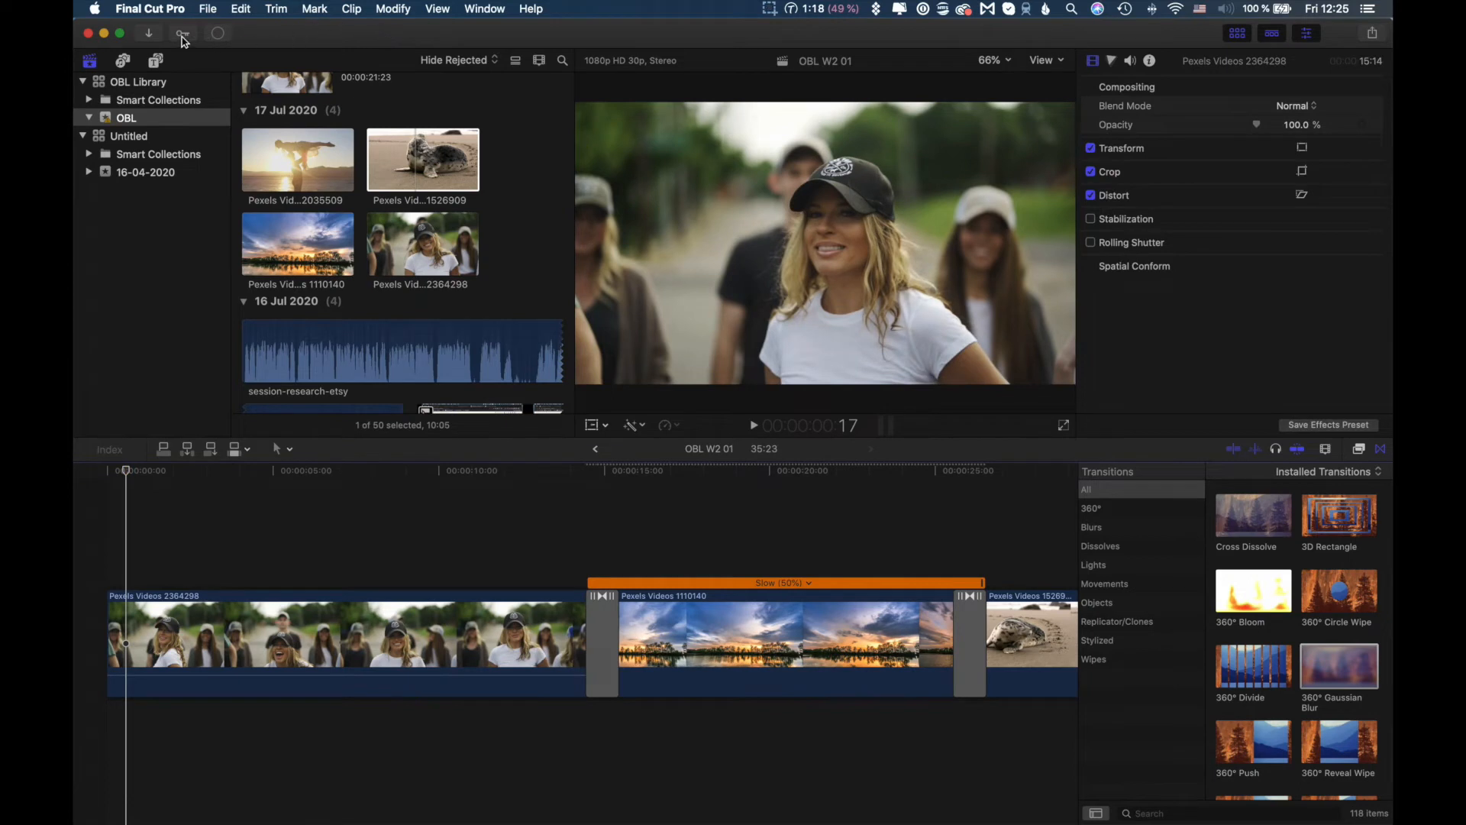
{"action": "key", "text": "alt+super+1"}
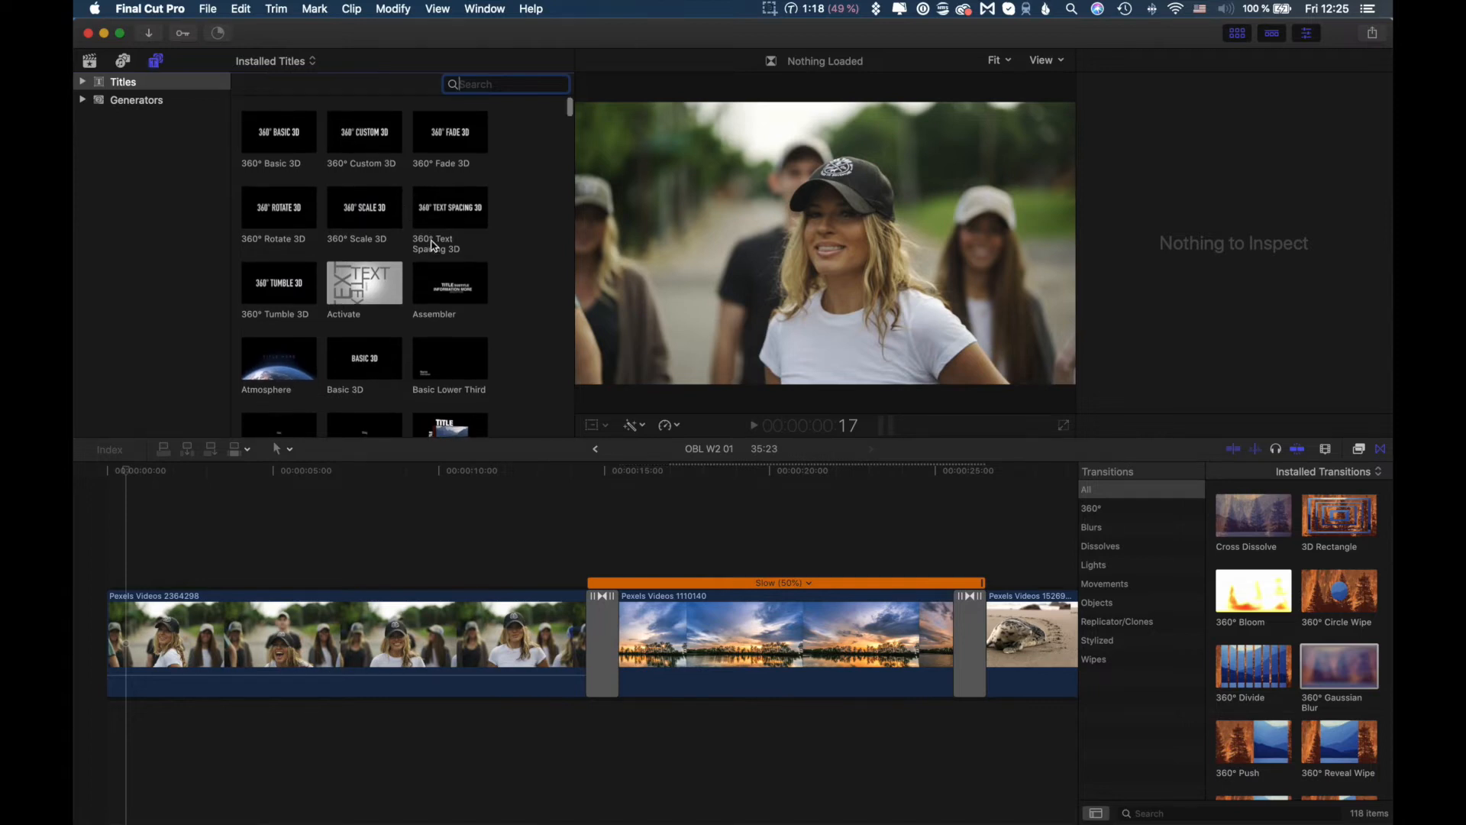
{"action": "scroll", "coordinate": [438, 255], "scroll_direction": "down", "scroll_amount": 2}
{"action": "scroll", "coordinate": [438, 256], "scroll_direction": "down", "scroll_amount": 2}
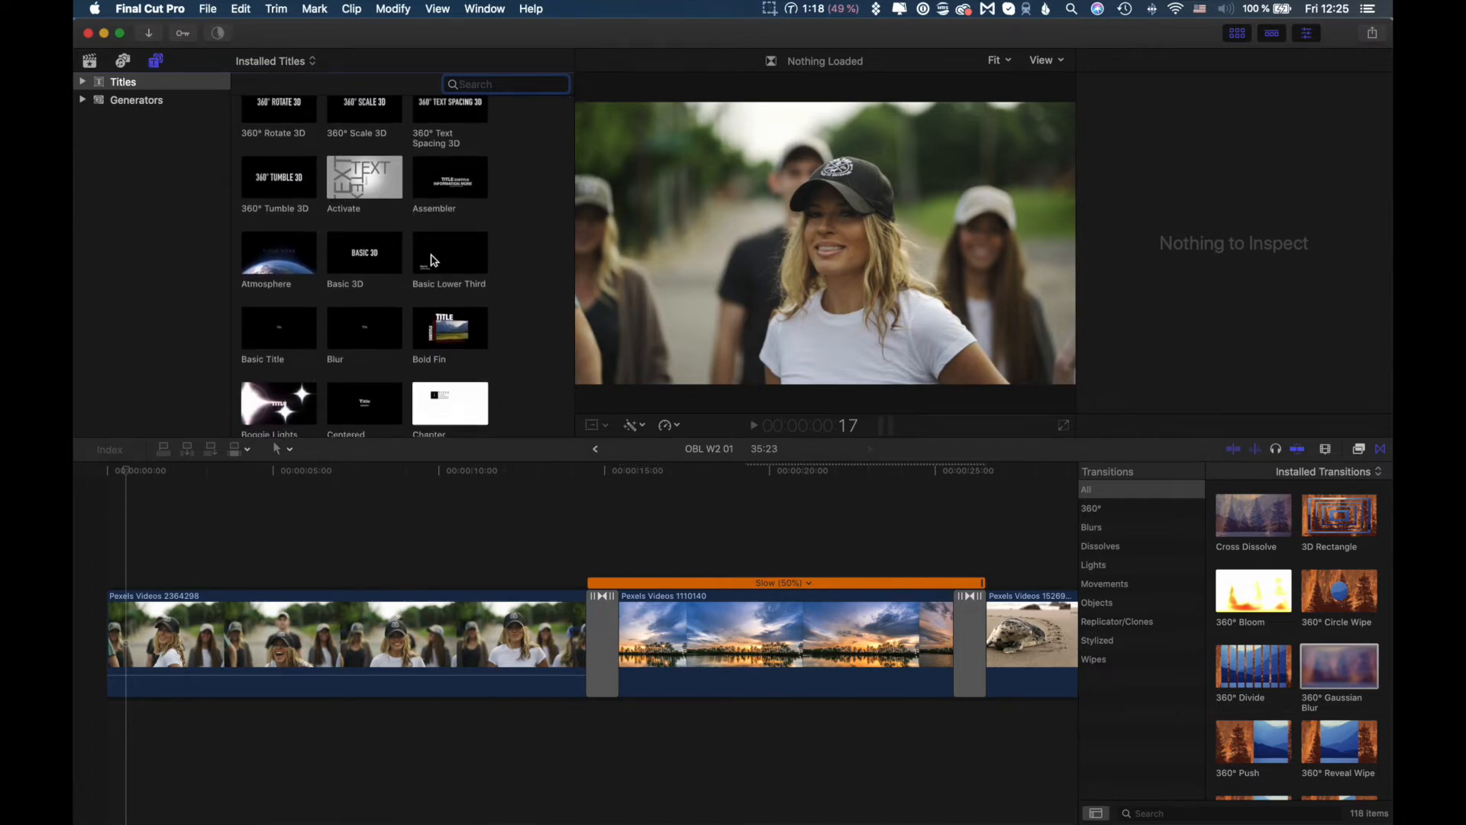
{"action": "scroll", "coordinate": [433, 259], "scroll_direction": "down", "scroll_amount": 2}
{"action": "scroll", "coordinate": [435, 289], "scroll_direction": "up", "scroll_amount": 2}
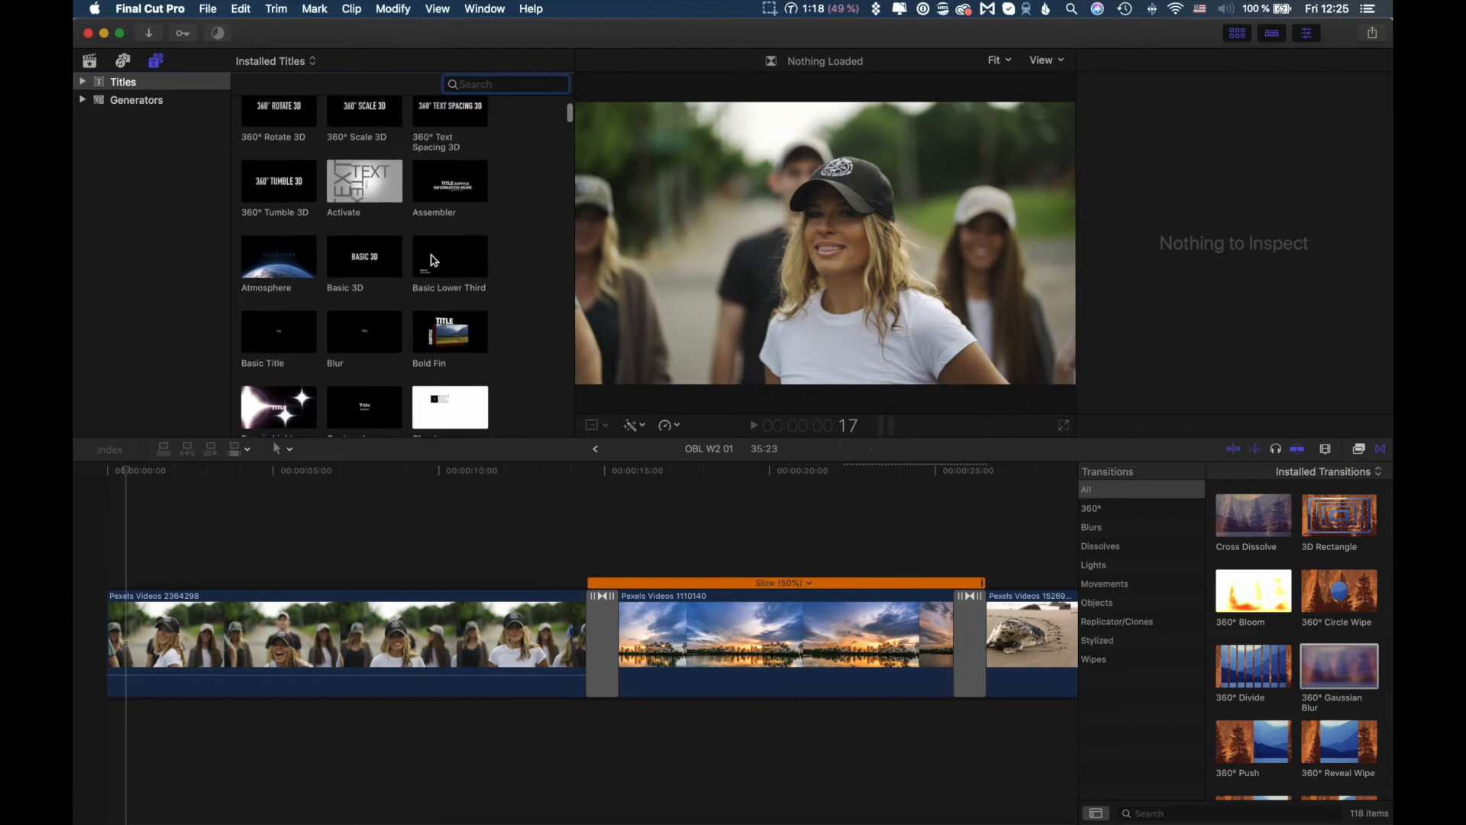
{"action": "scroll", "coordinate": [438, 298], "scroll_direction": "down", "scroll_amount": 2}
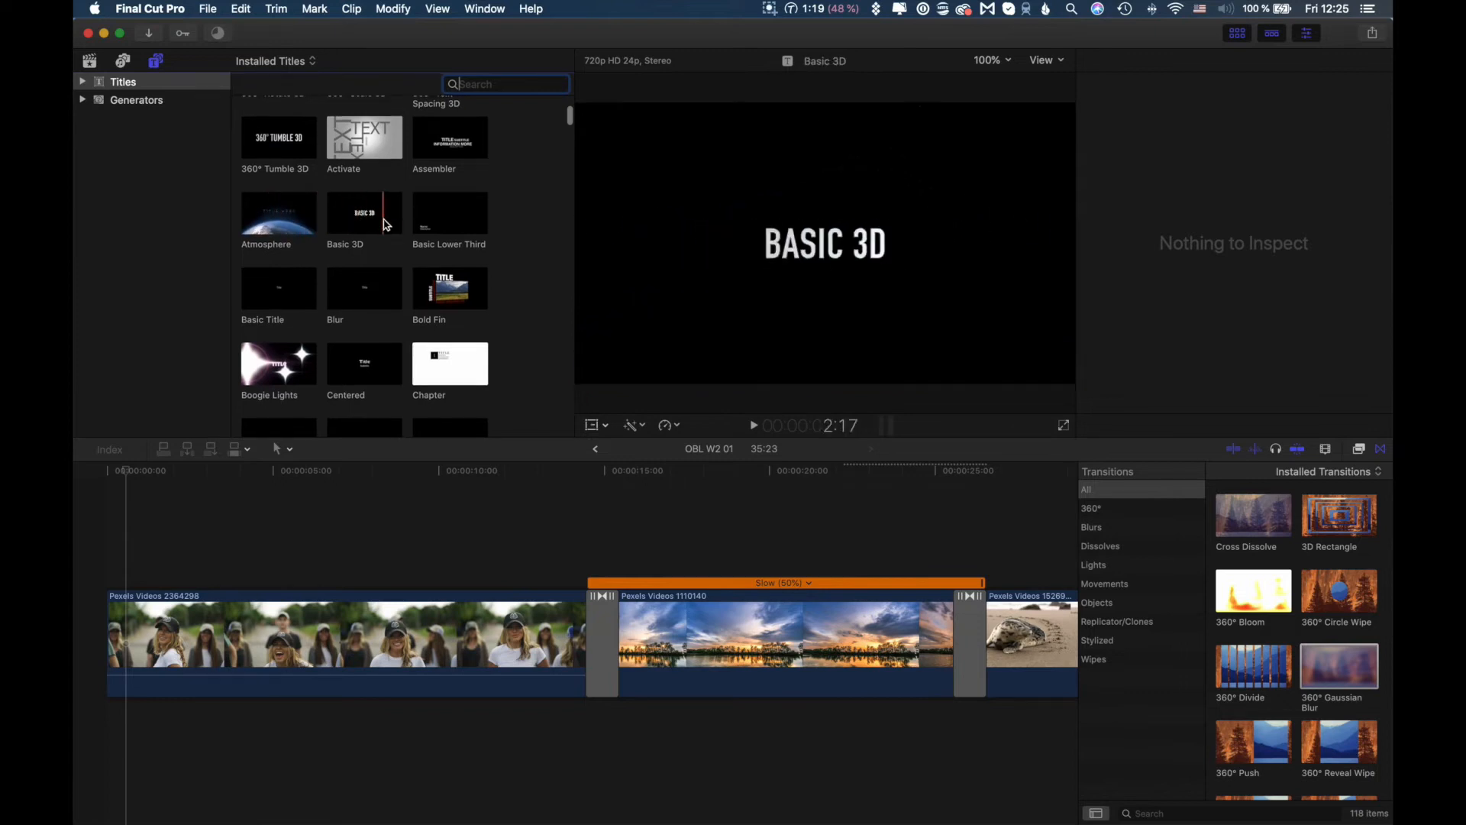
{"action": "left_click_drag", "start_coordinate": [302, 149], "coordinate": [115, 557]}
{"action": "left_click", "coordinate": [1105, 138]}
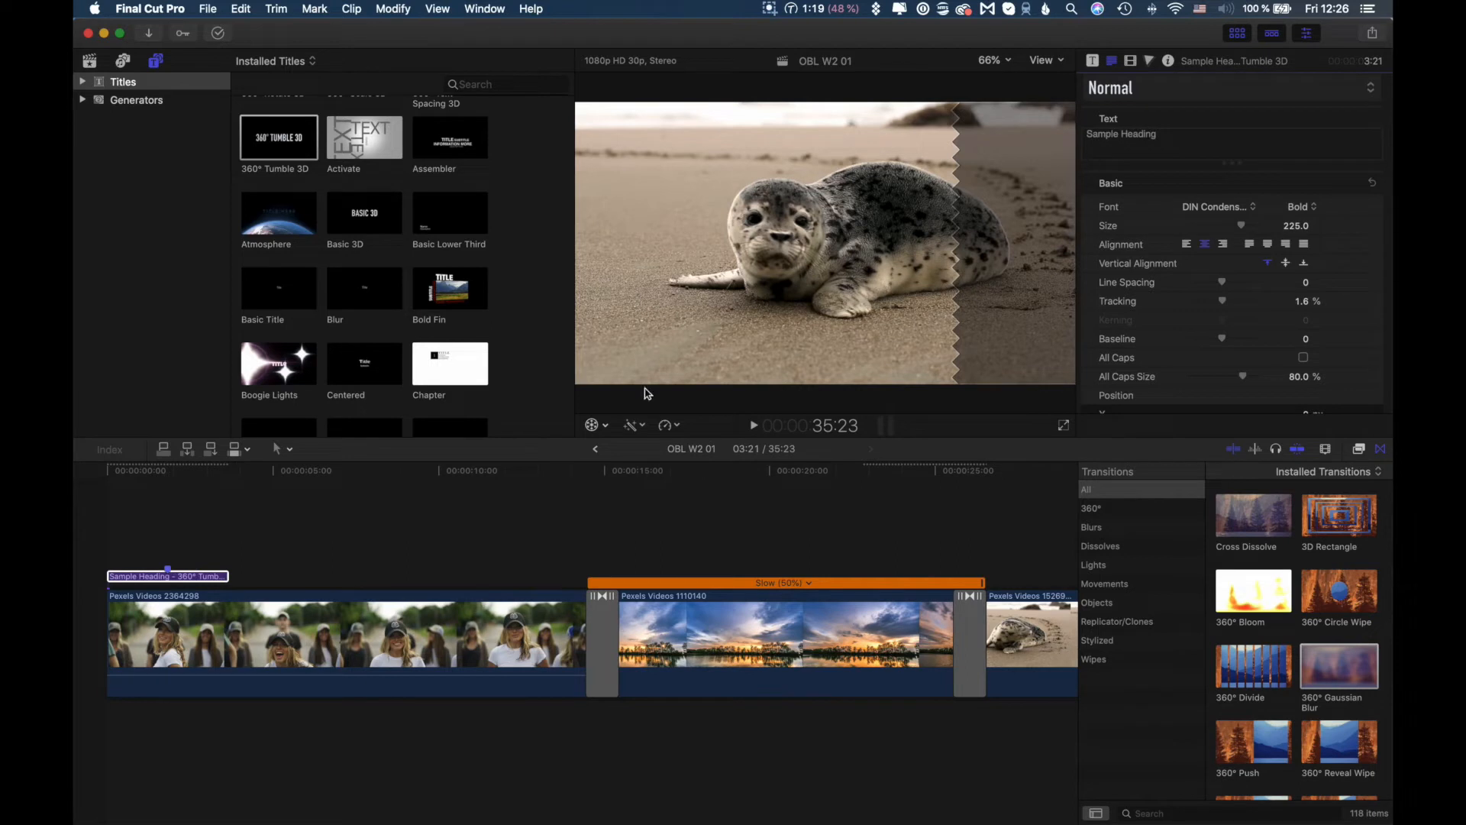
Step: Move the 360° Tumble 3D title along the timeline so it sits above the first part of the sunset lake clip
{"action": "left_click", "coordinate": [166, 563]}
{"action": "left_click", "coordinate": [130, 577]}
{"action": "left_click", "coordinate": [443, 563]}
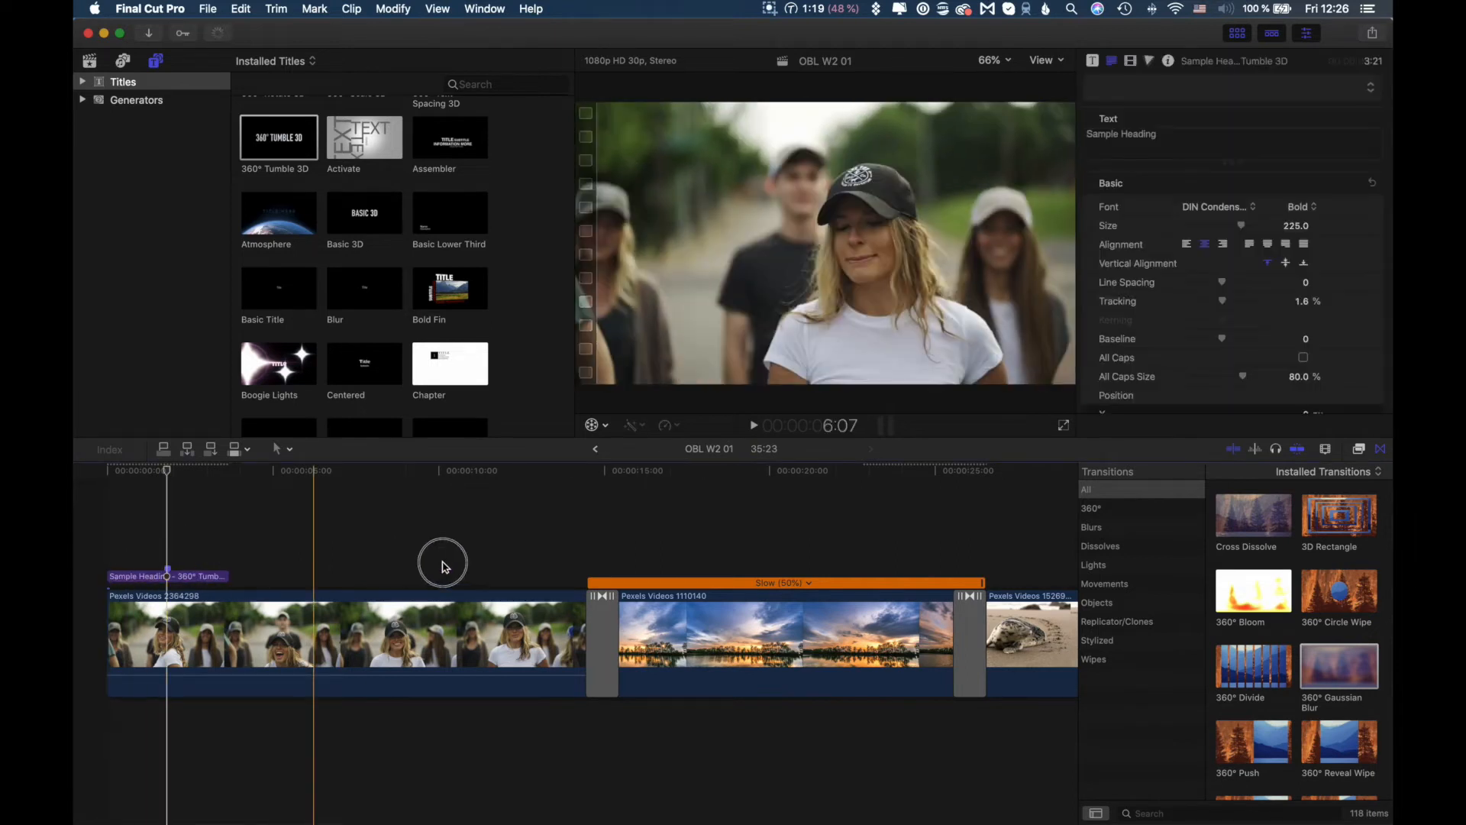
{"action": "left_click_drag", "start_coordinate": [131, 577], "coordinate": [661, 557]}
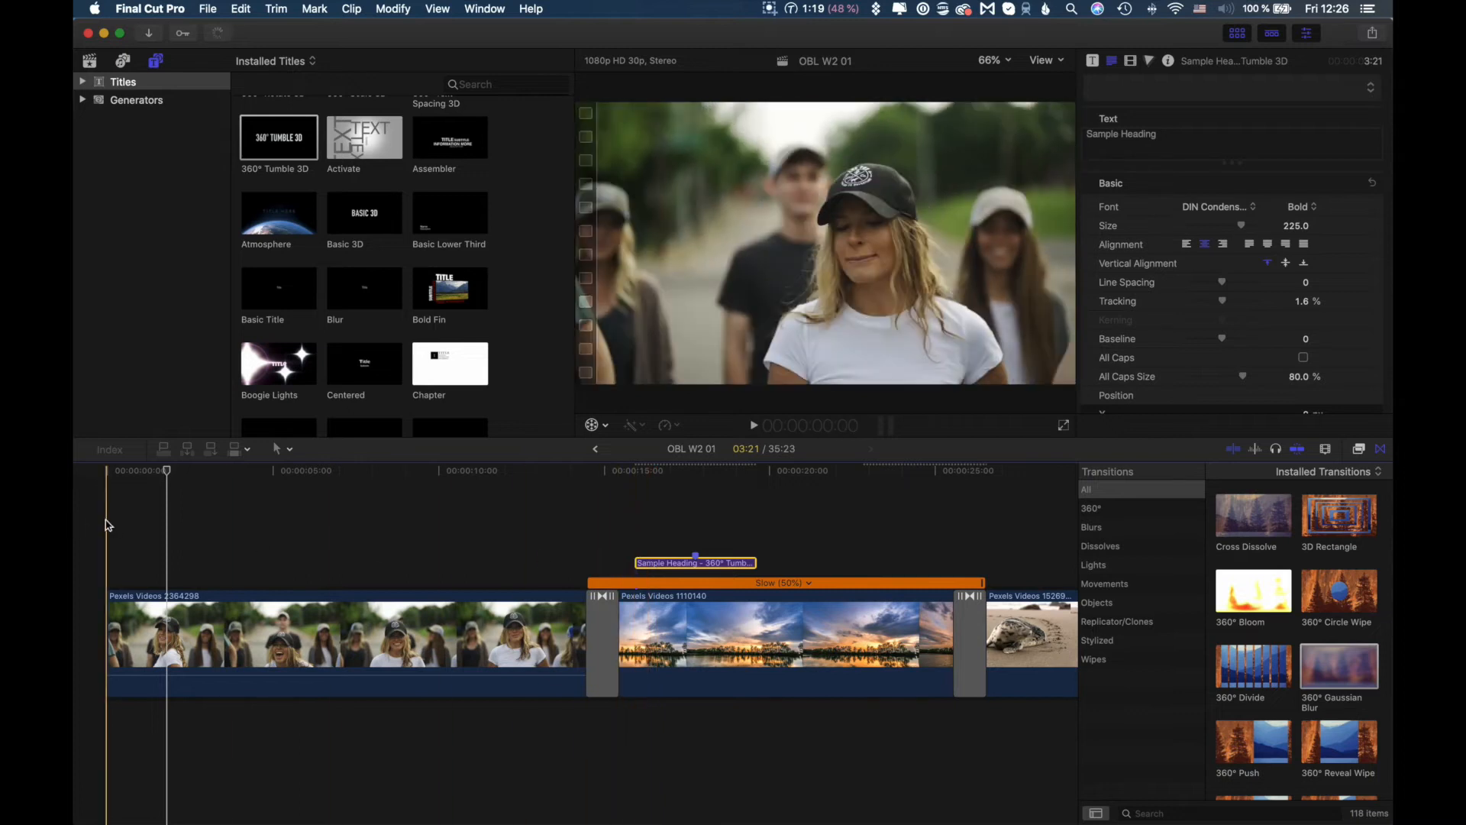
Step: Play the project from its beginning through the title and both transitions to the seal clip
{"action": "left_click", "coordinate": [108, 524]}
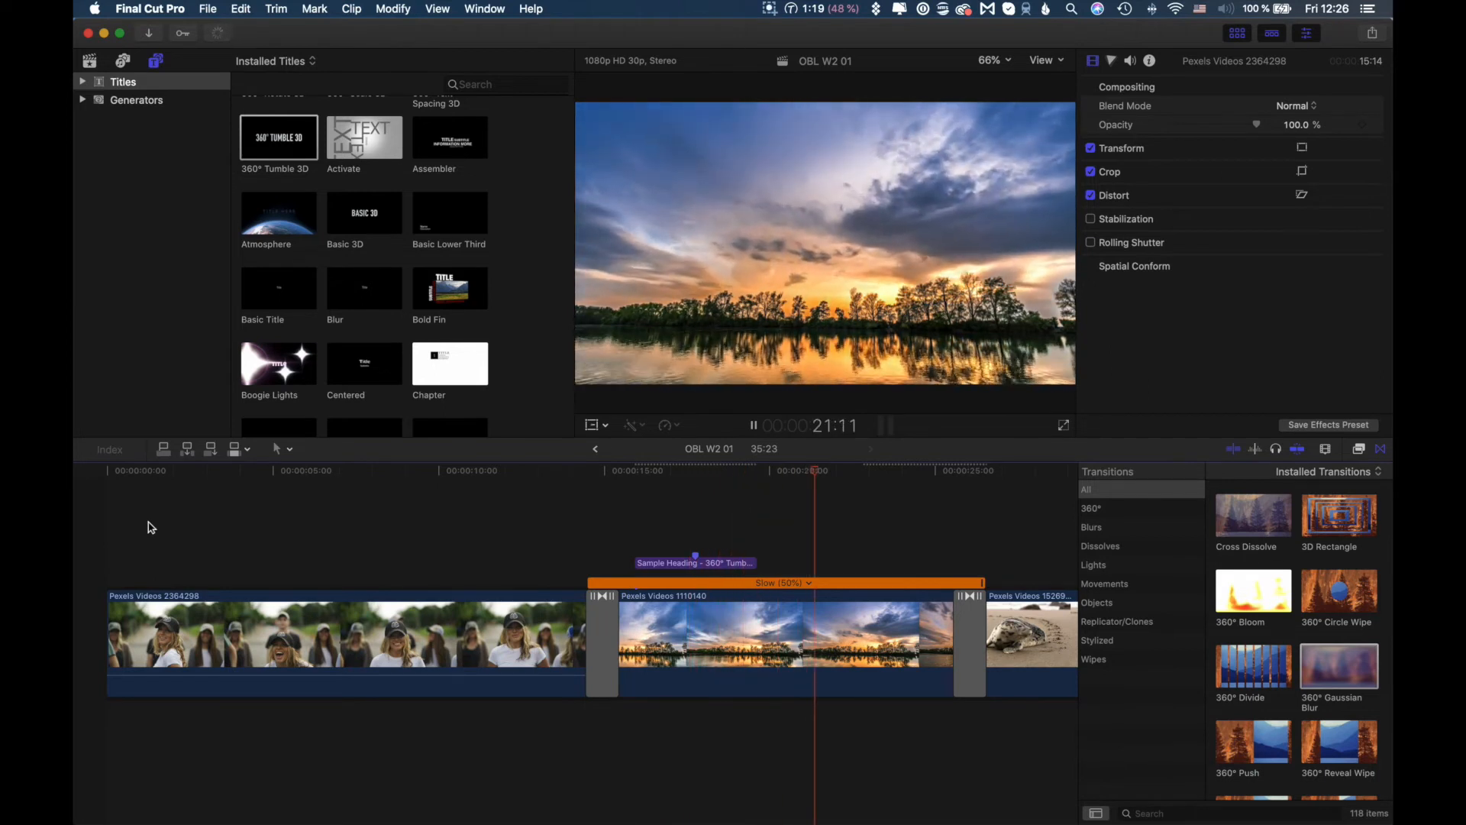
{"action": "scroll", "coordinate": [548, 591], "scroll_direction": "right", "scroll_amount": 5}
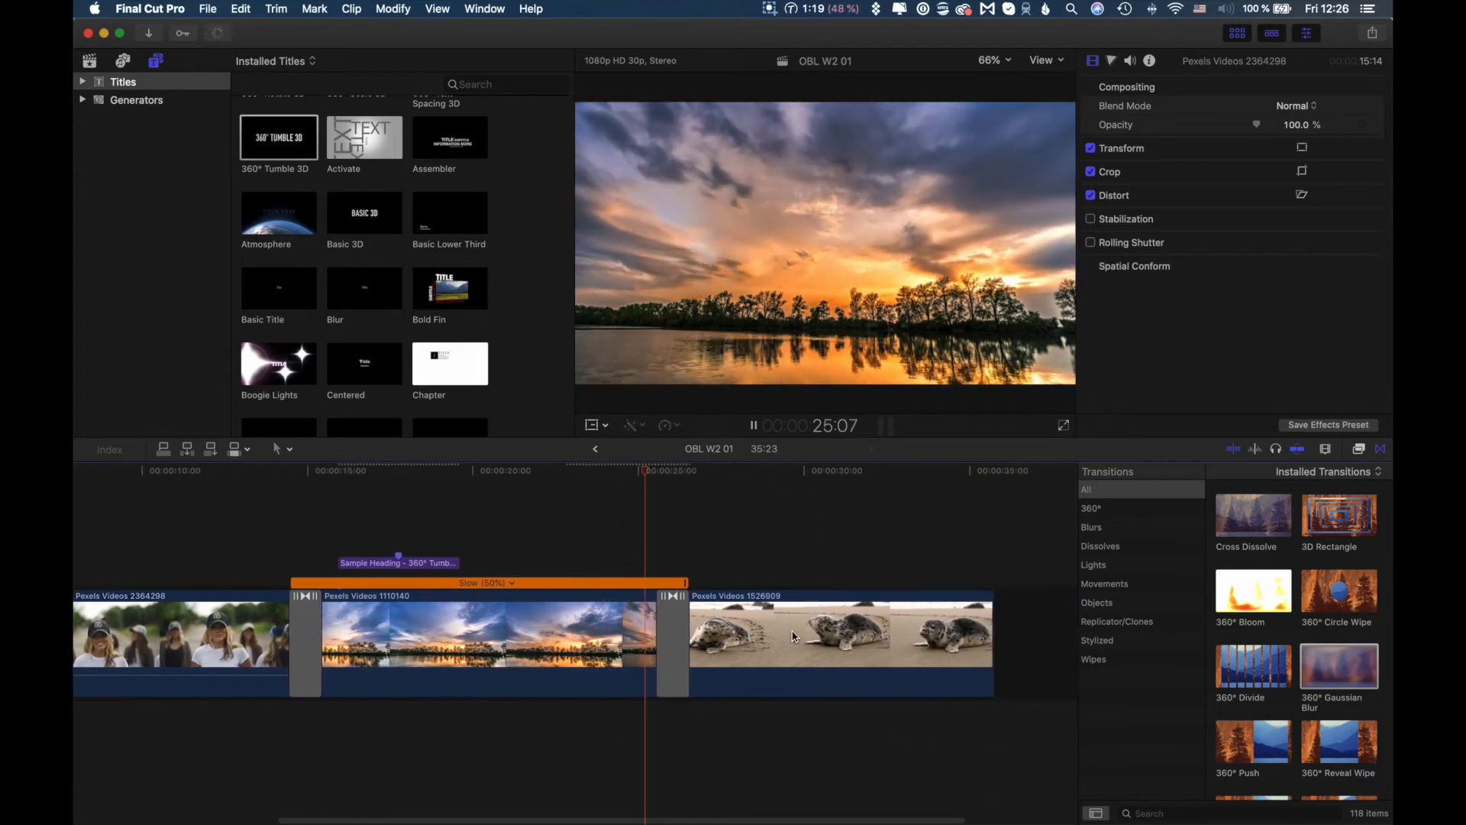
{"action": "scroll", "coordinate": [792, 636], "scroll_direction": "right", "scroll_amount": 1}
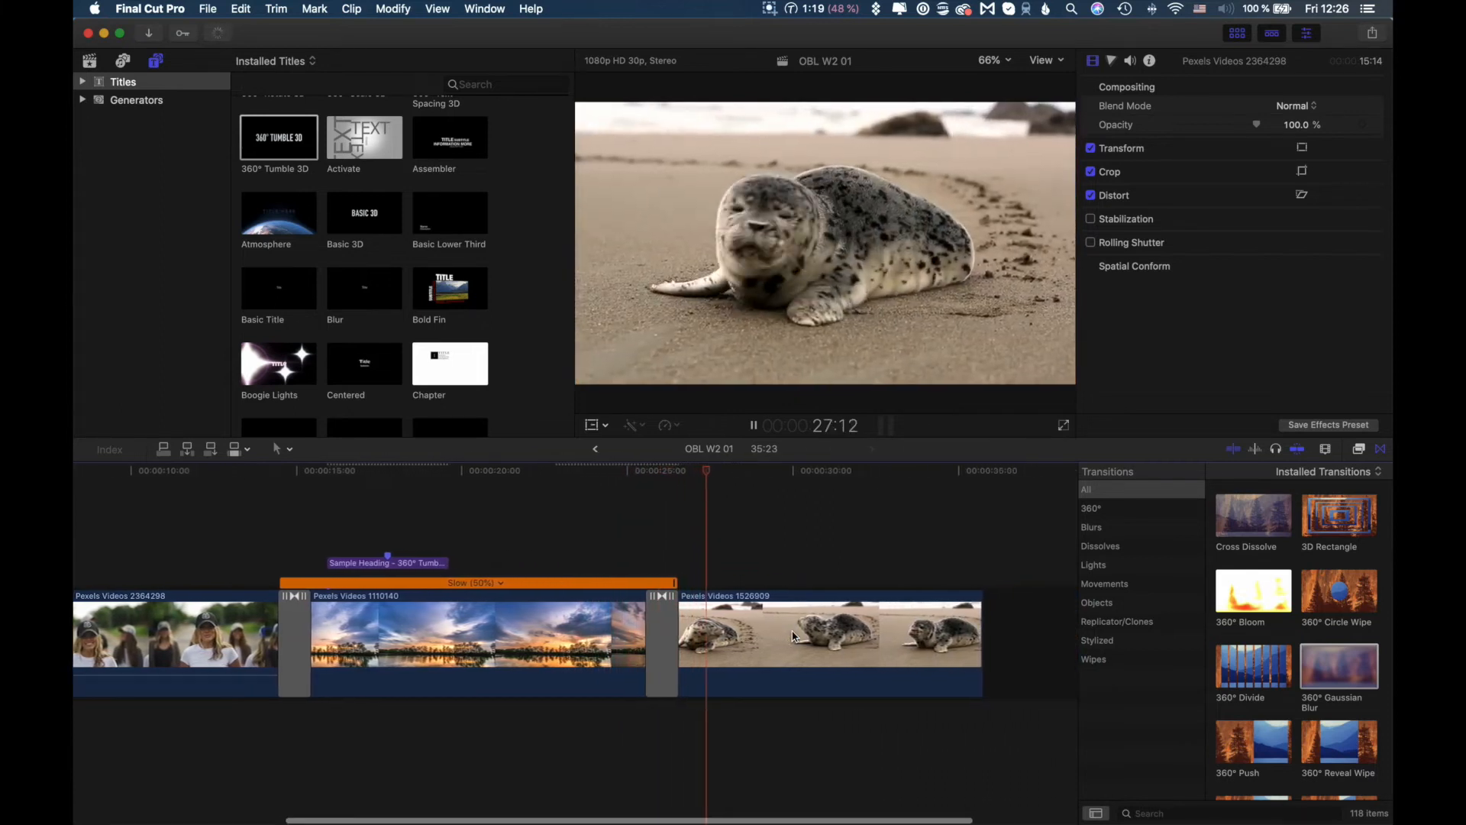
{"action": "scroll", "coordinate": [793, 636], "scroll_direction": "right", "scroll_amount": 1}
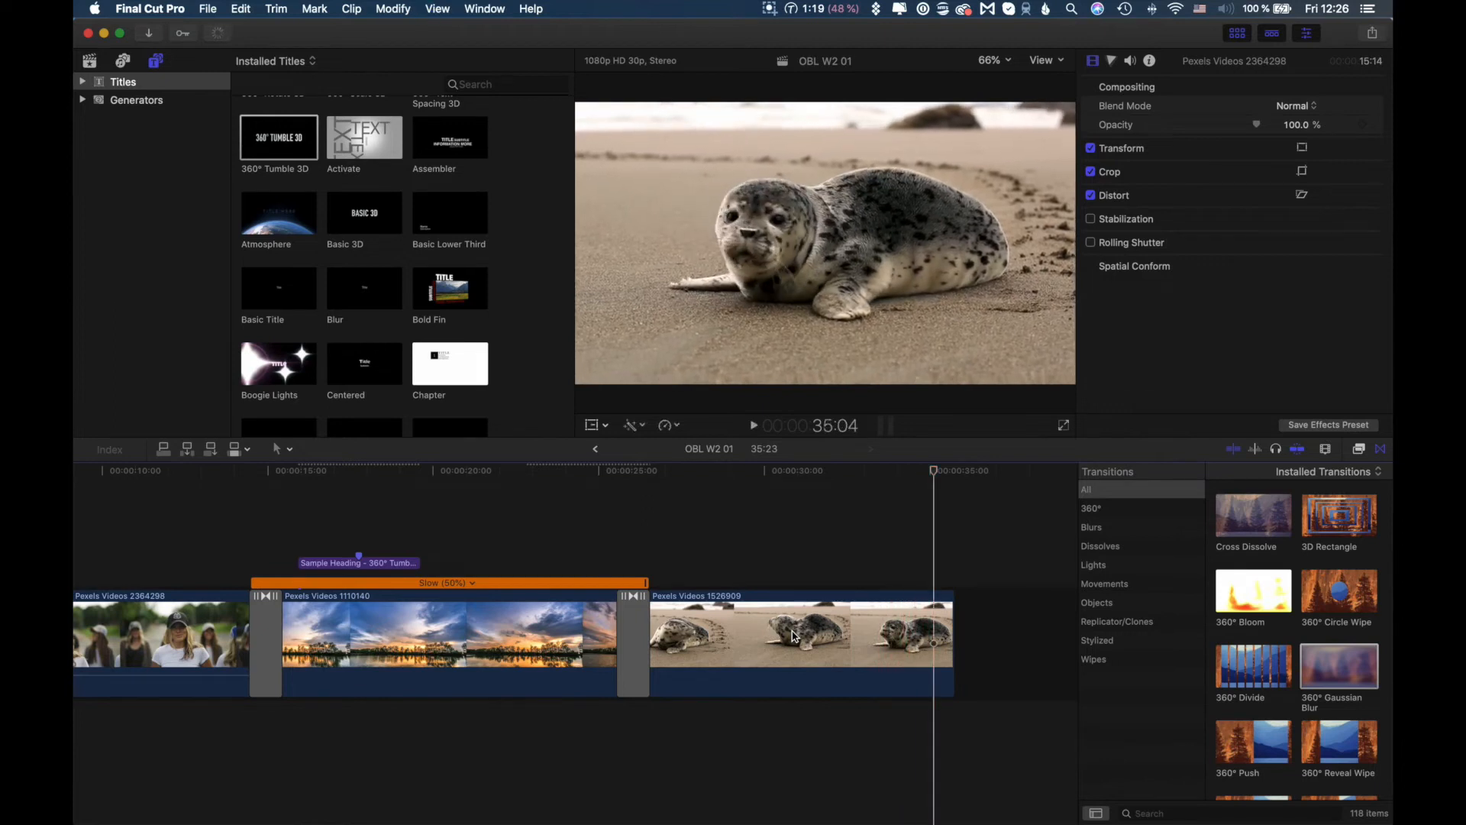
Step: Cut the black-cap clip into four pieces with the Blade tool at about 3.5, 6.5 and 10 seconds
{"action": "scroll", "coordinate": [710, 626], "scroll_direction": "left", "scroll_amount": 8}
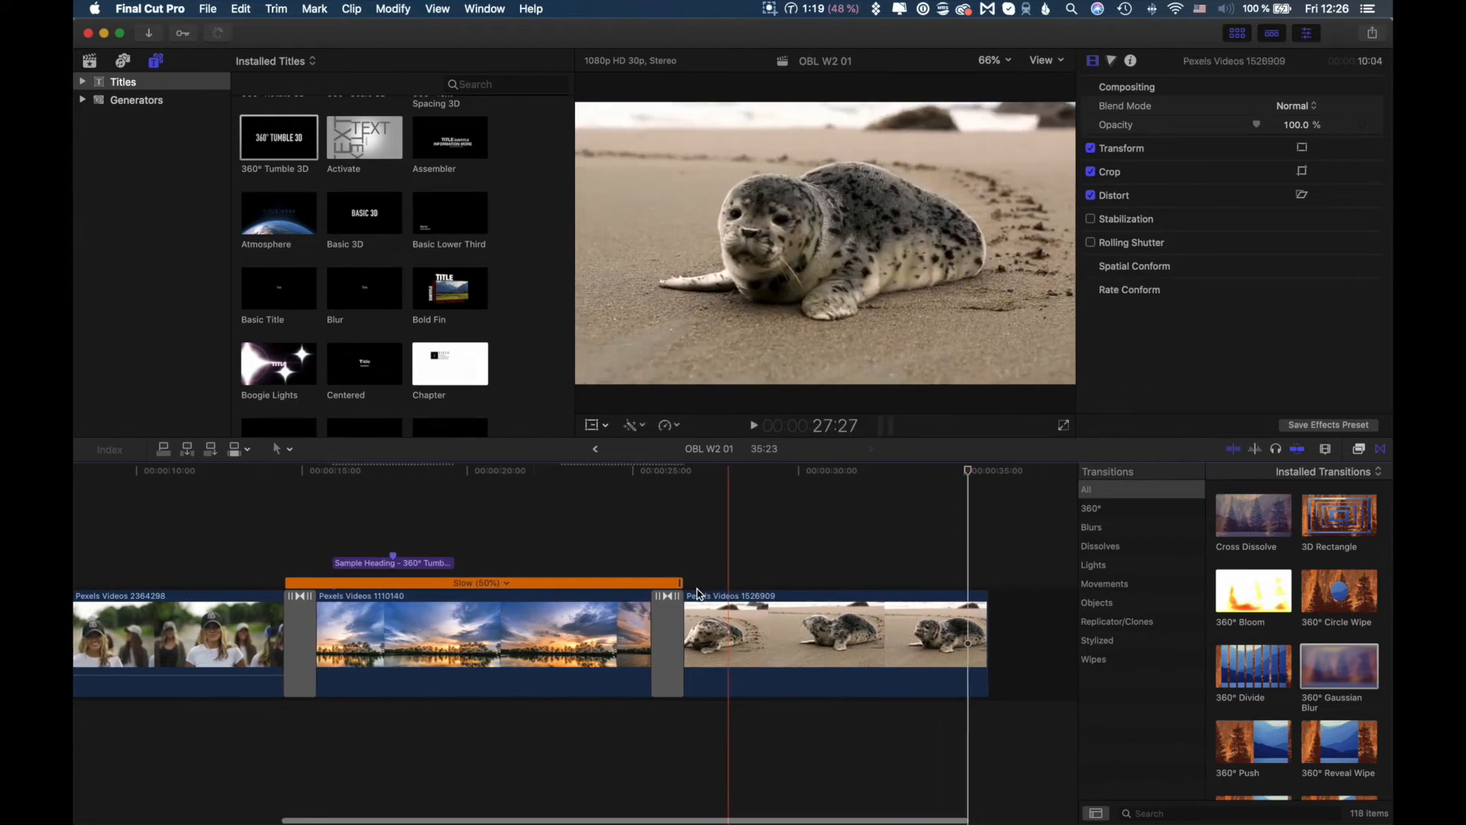
{"action": "key", "text": "super+equal"}
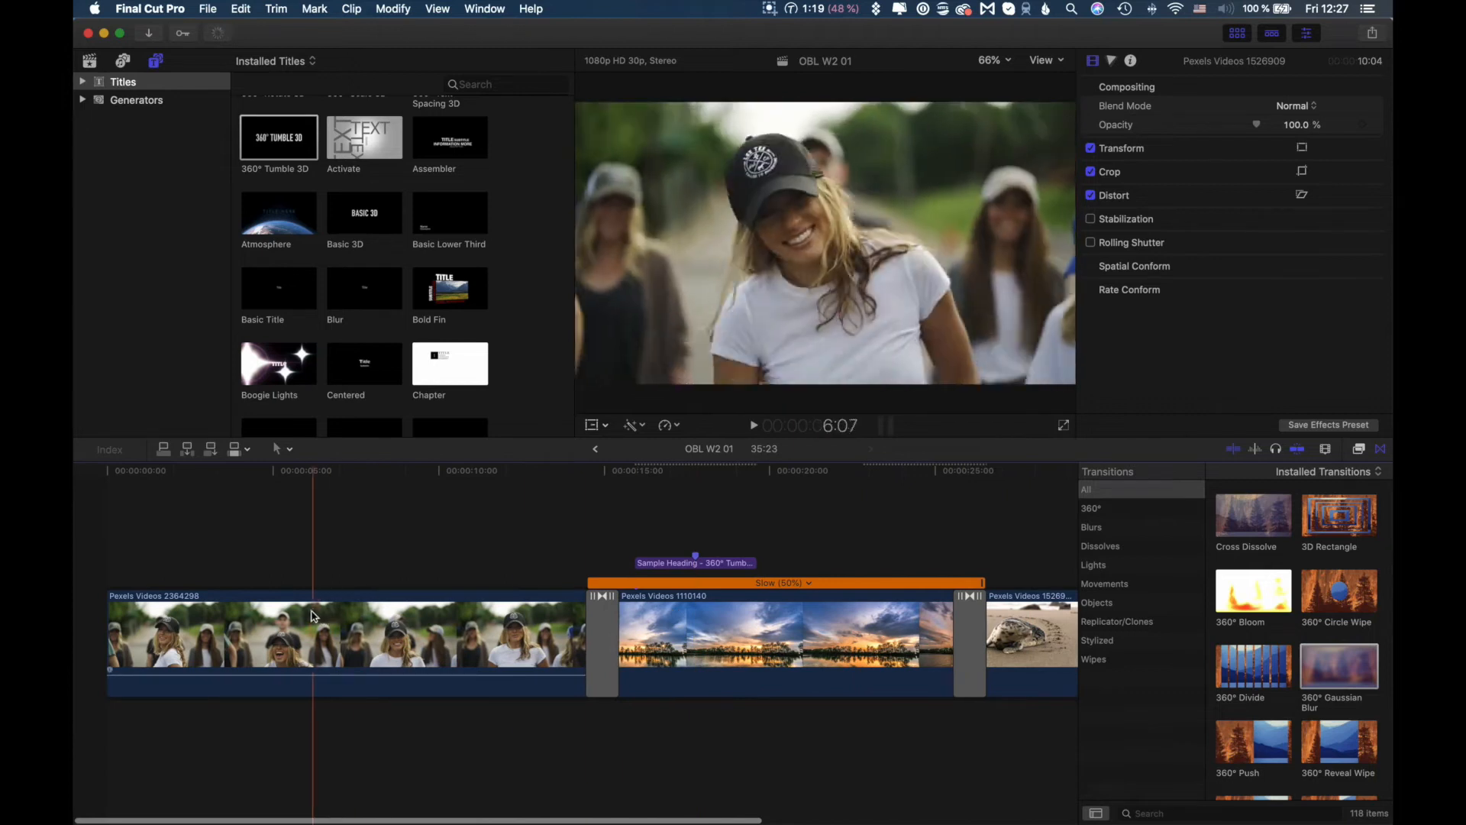
{"action": "left_click", "coordinate": [276, 601]}
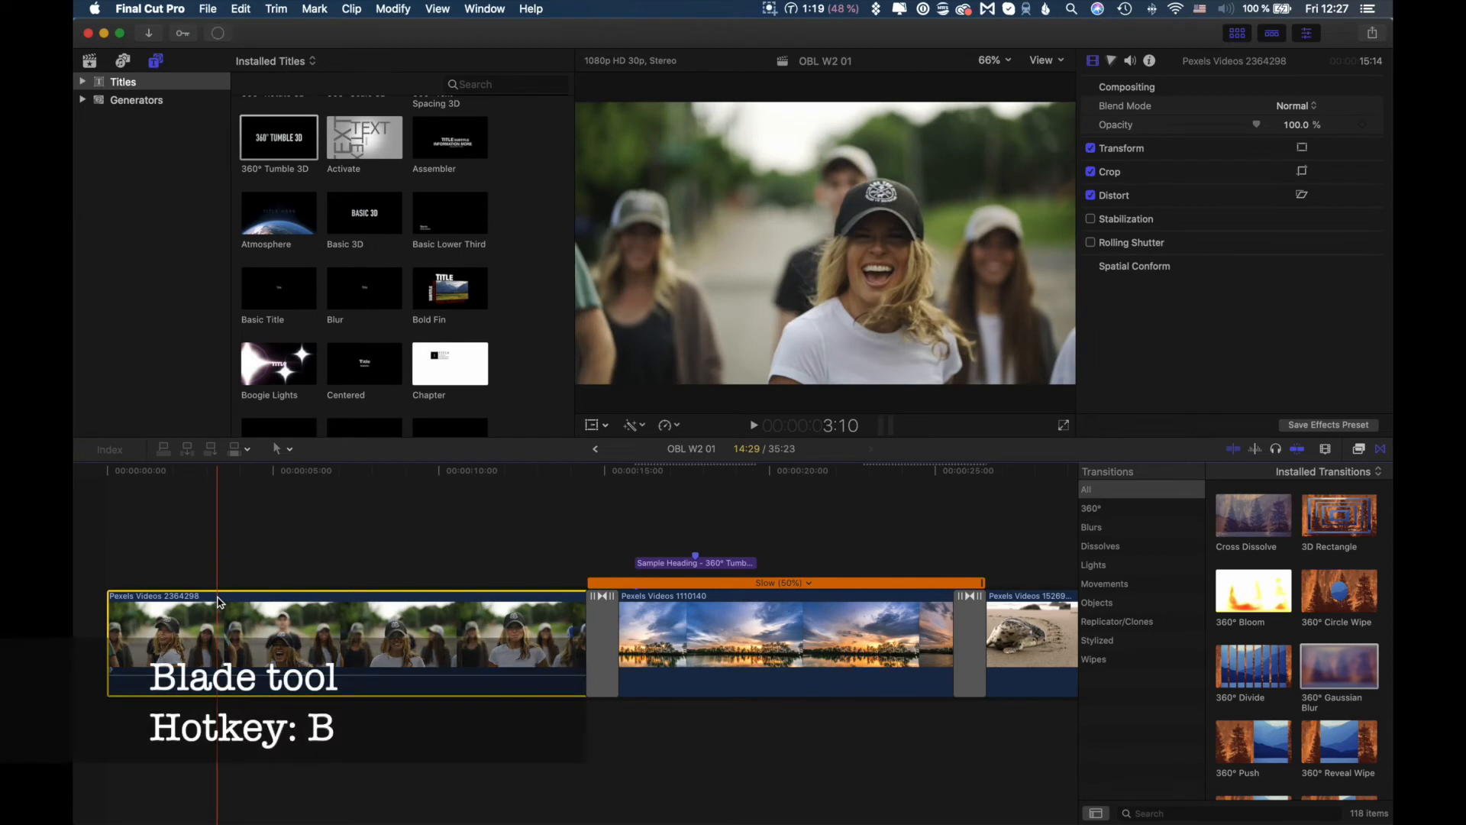
{"action": "key", "text": "b"}
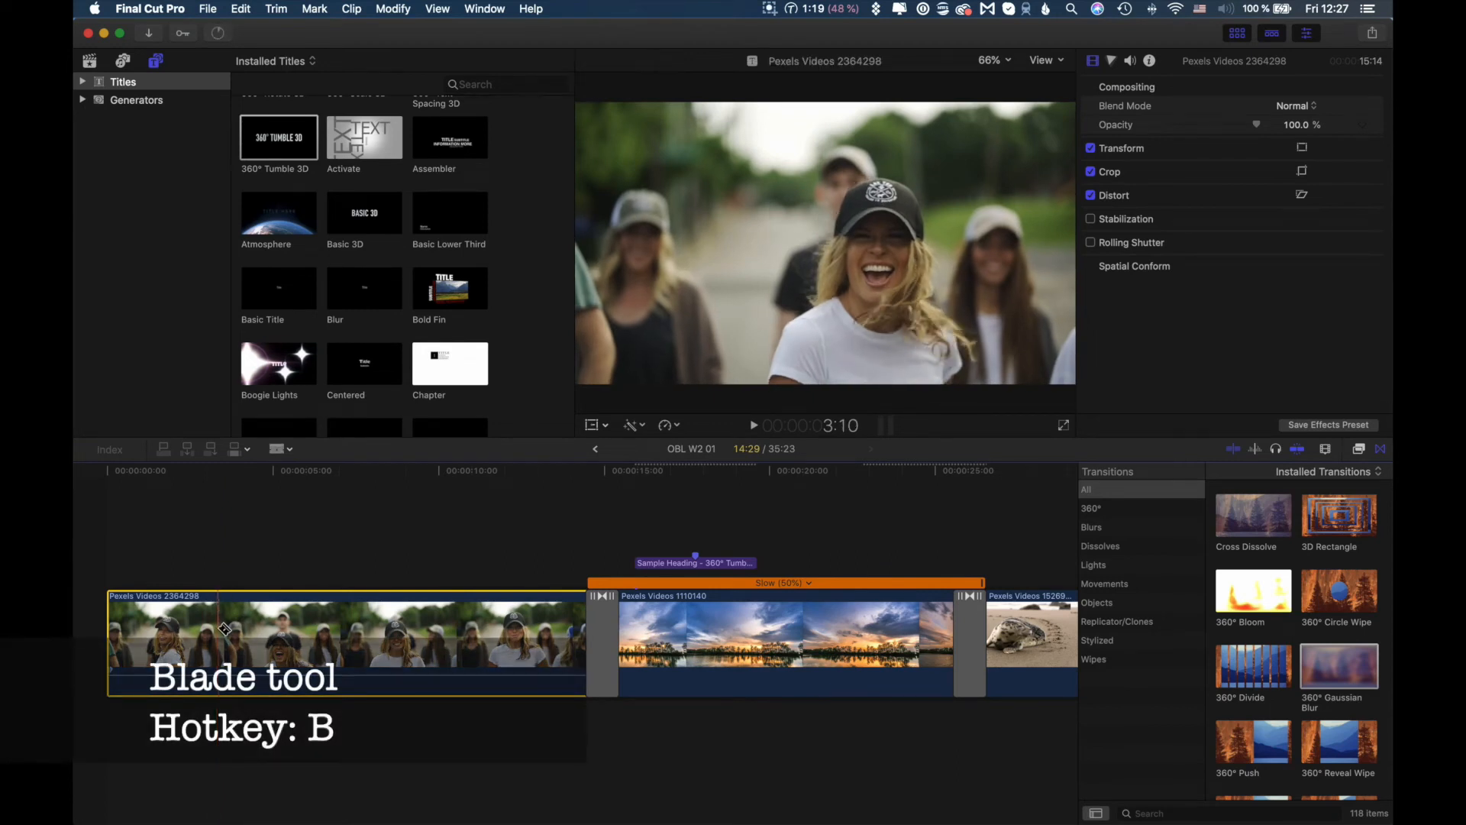
{"action": "left_click", "coordinate": [222, 628]}
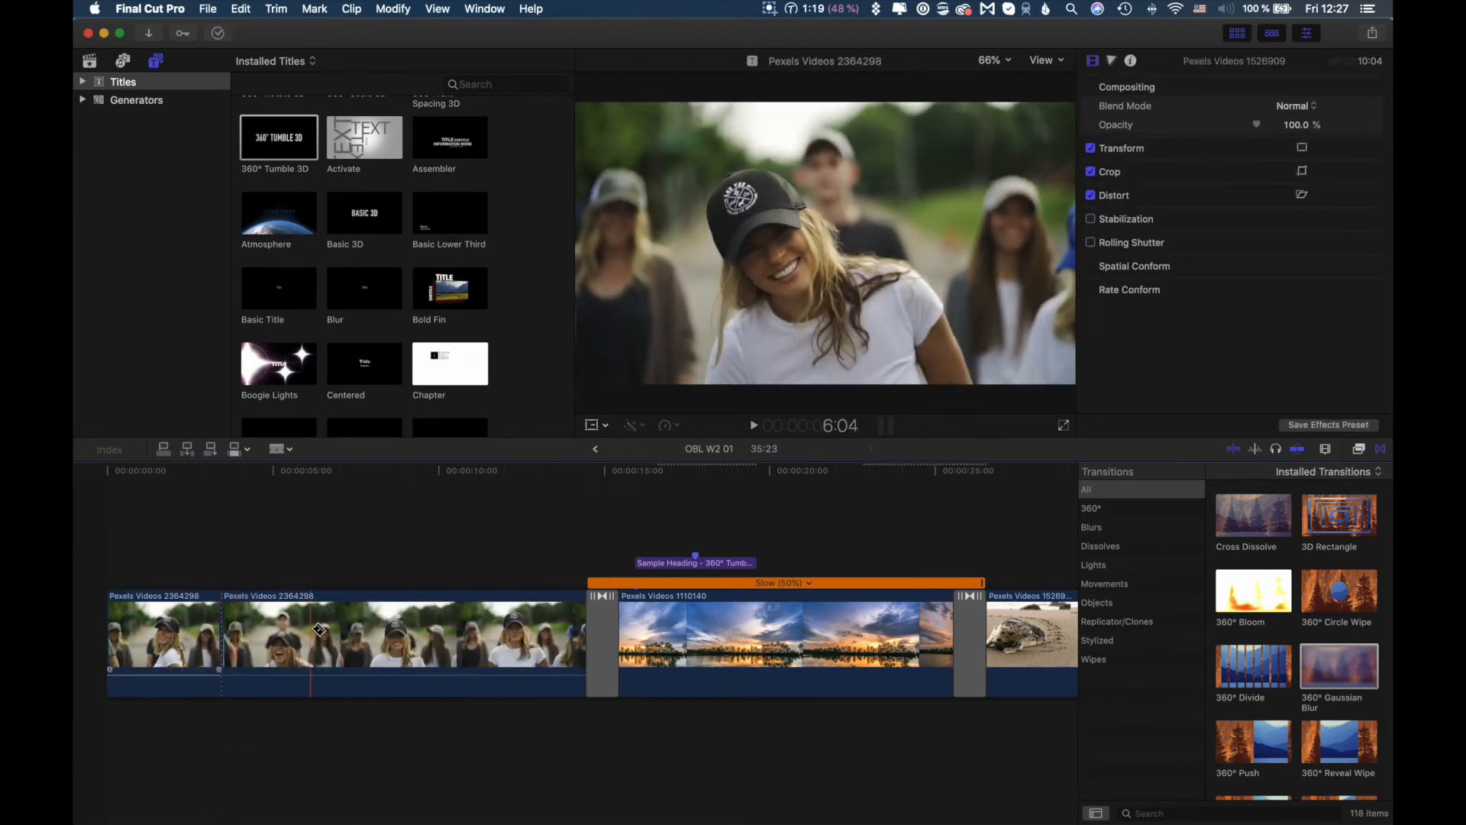
{"action": "left_click", "coordinate": [324, 628]}
{"action": "left_click", "coordinate": [435, 630]}
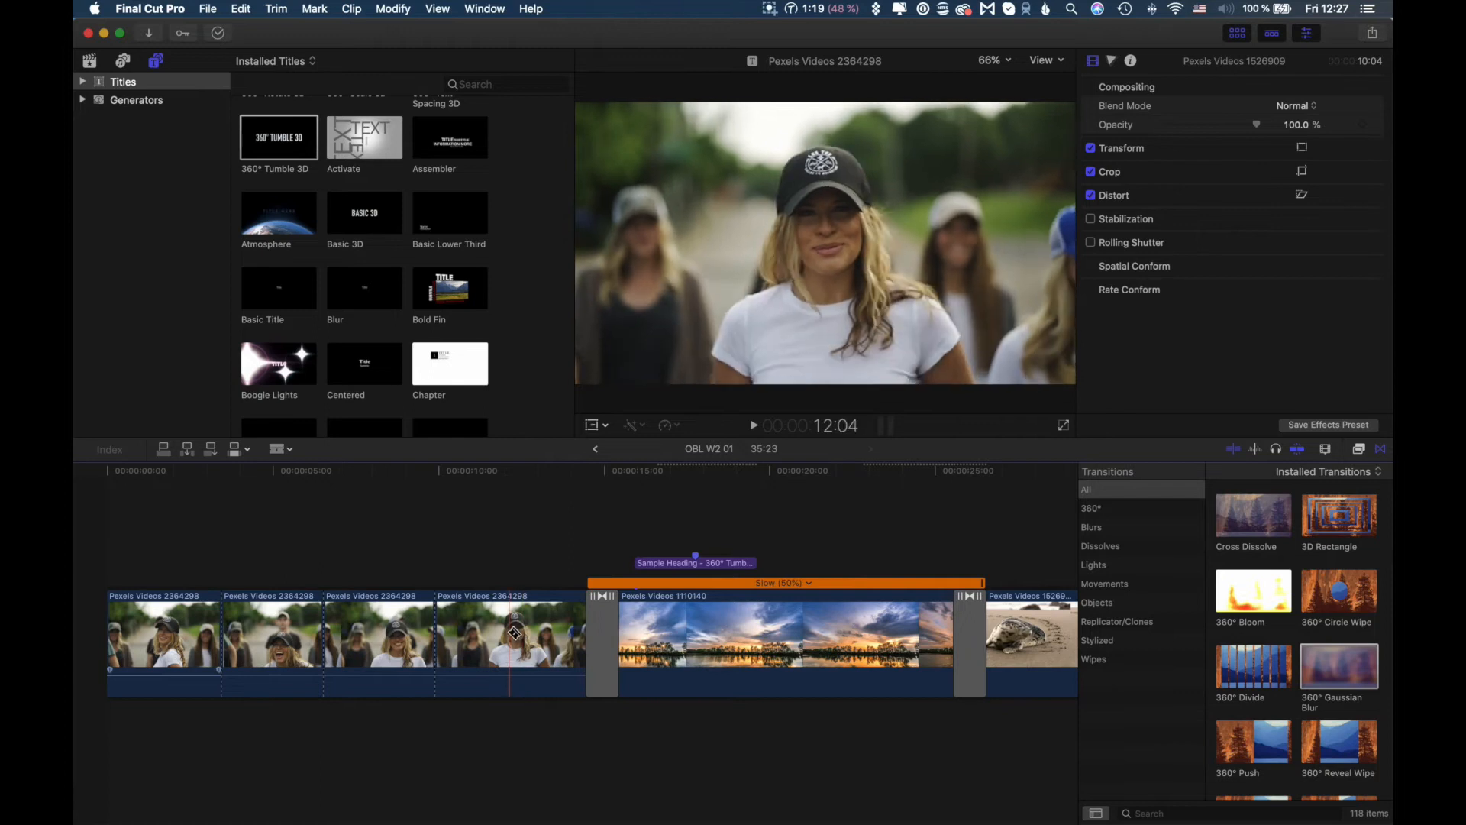
{"action": "key", "text": "a"}
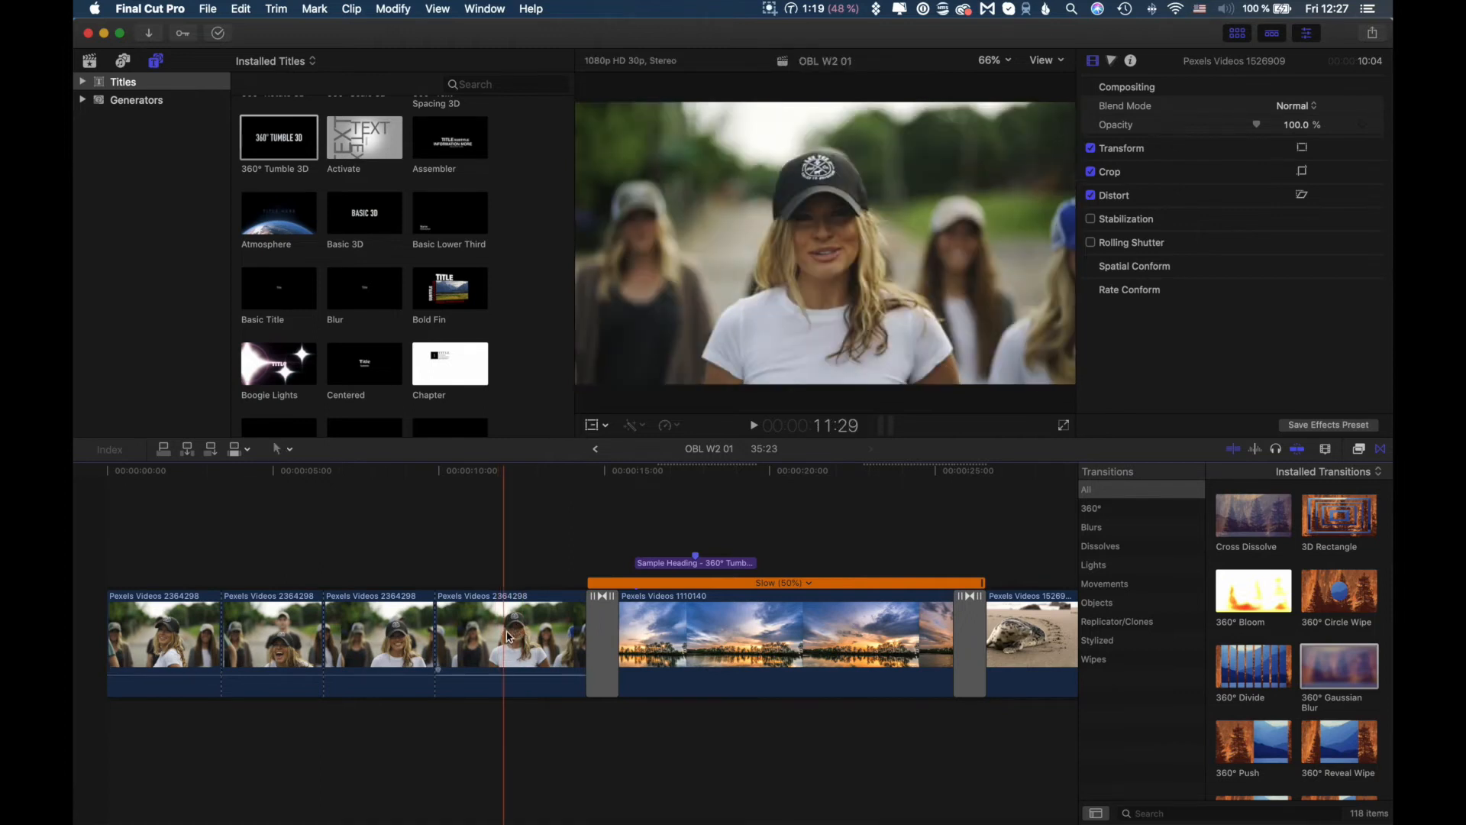
Step: Insert a freeze frame in the fourth black-cap piece at about 11:24 and select it
{"action": "left_click", "coordinate": [502, 636]}
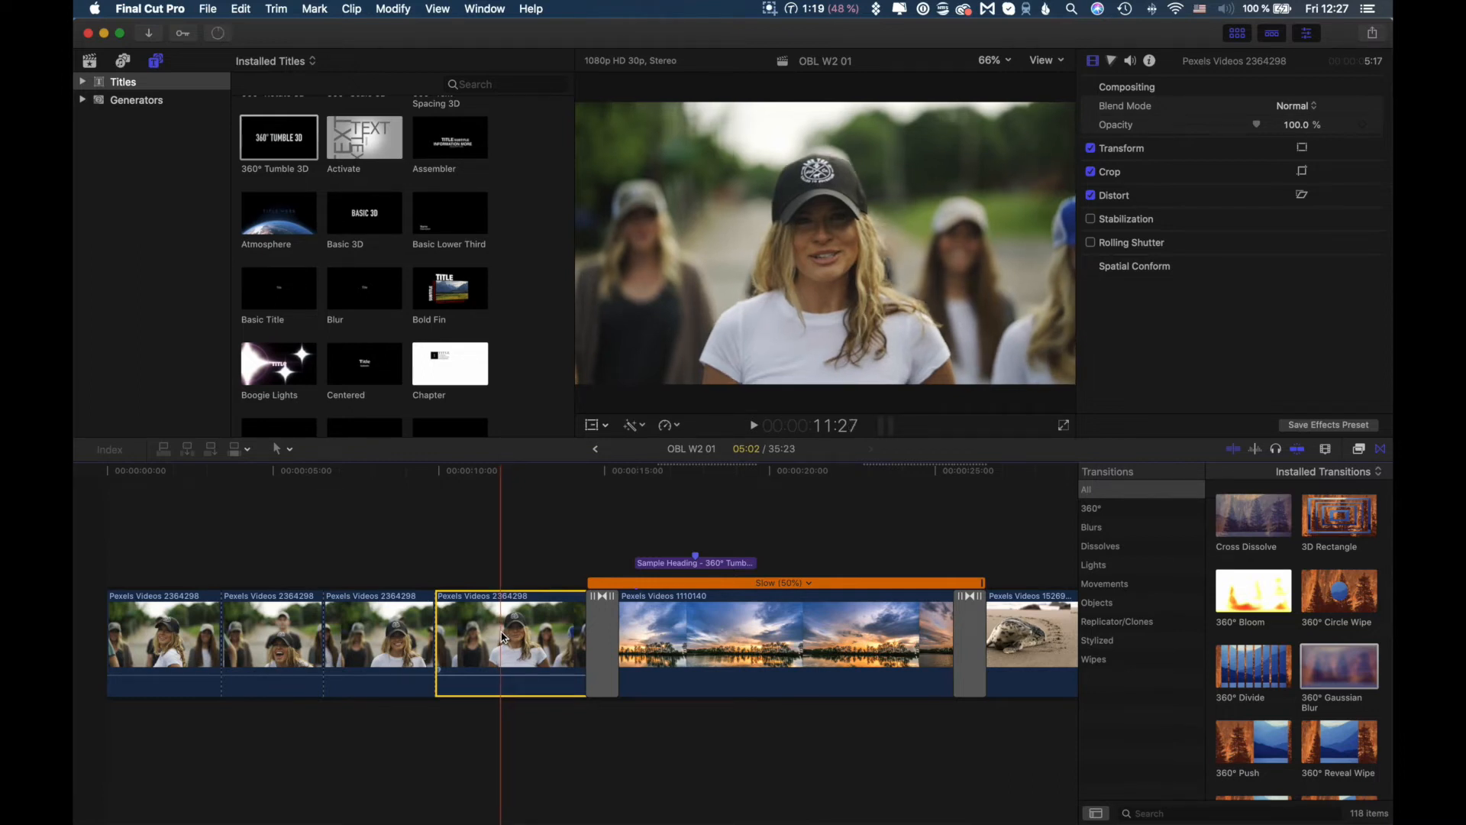
{"action": "key", "text": "alt+f"}
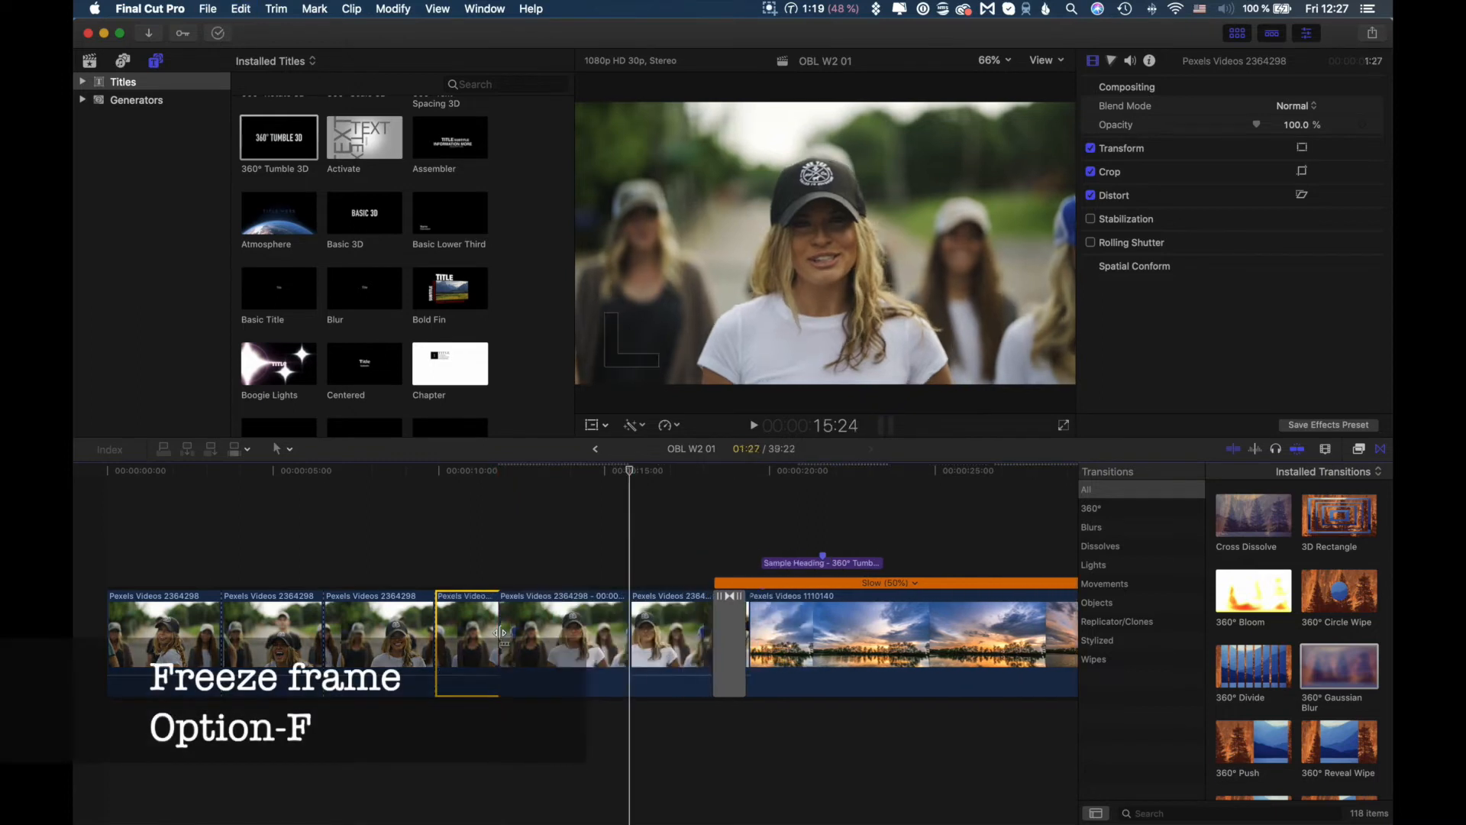
{"action": "left_click", "coordinate": [535, 623]}
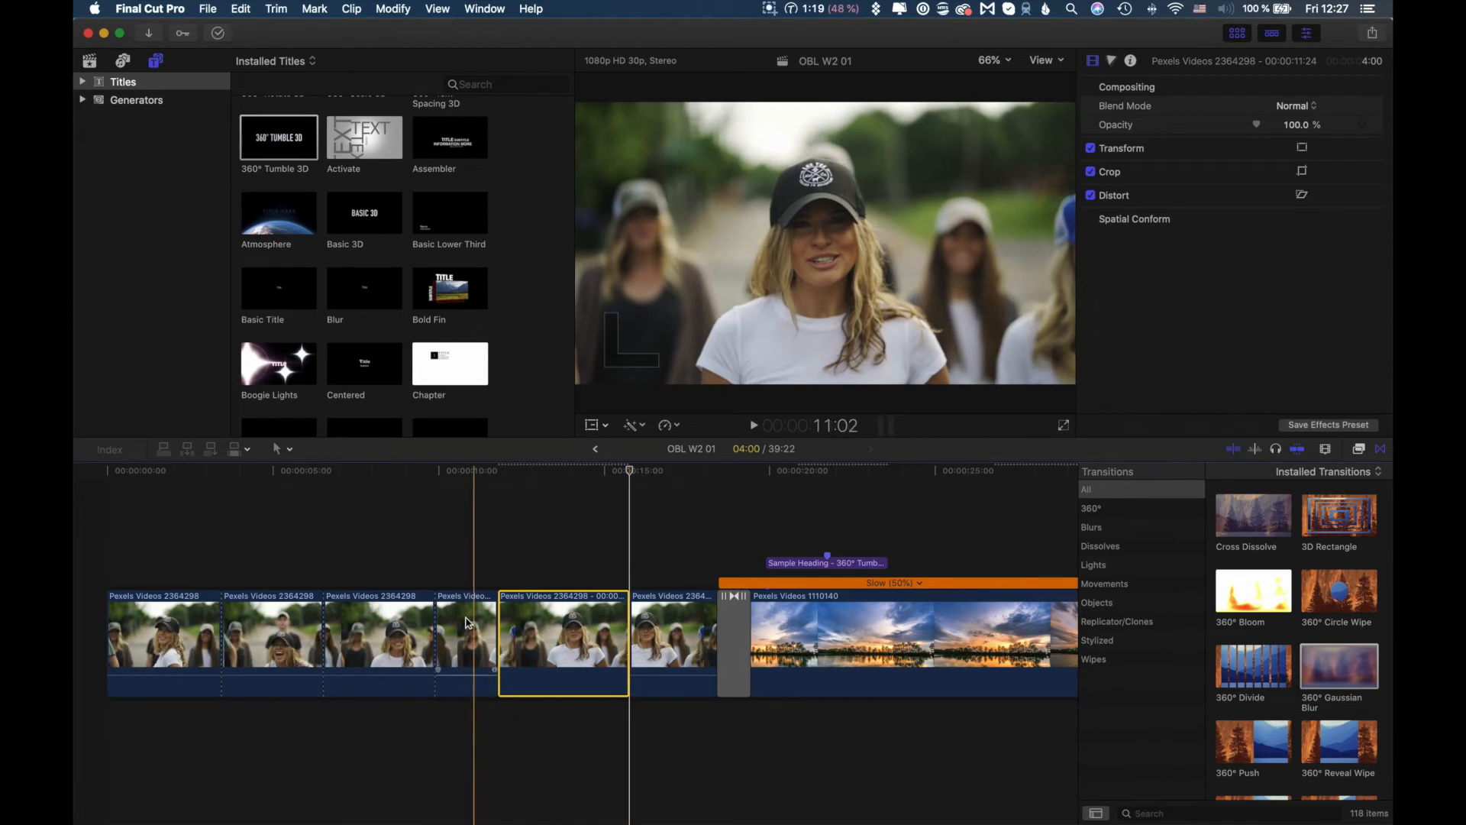
Step: Move the first black-cap piece behind the next two pieces so it becomes the third in the sequence
{"action": "left_click", "coordinate": [424, 641]}
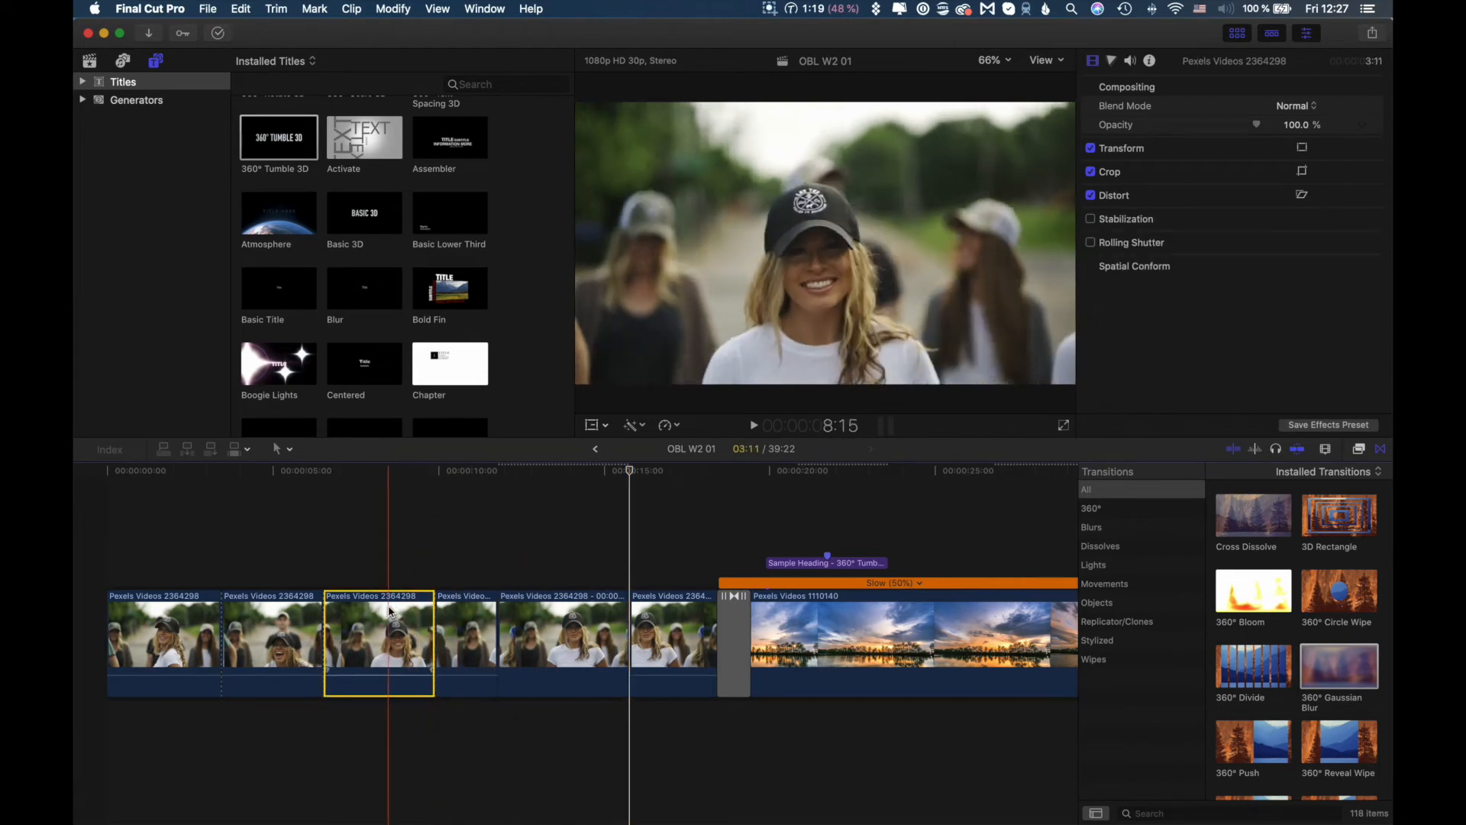
{"action": "left_click", "coordinate": [252, 619]}
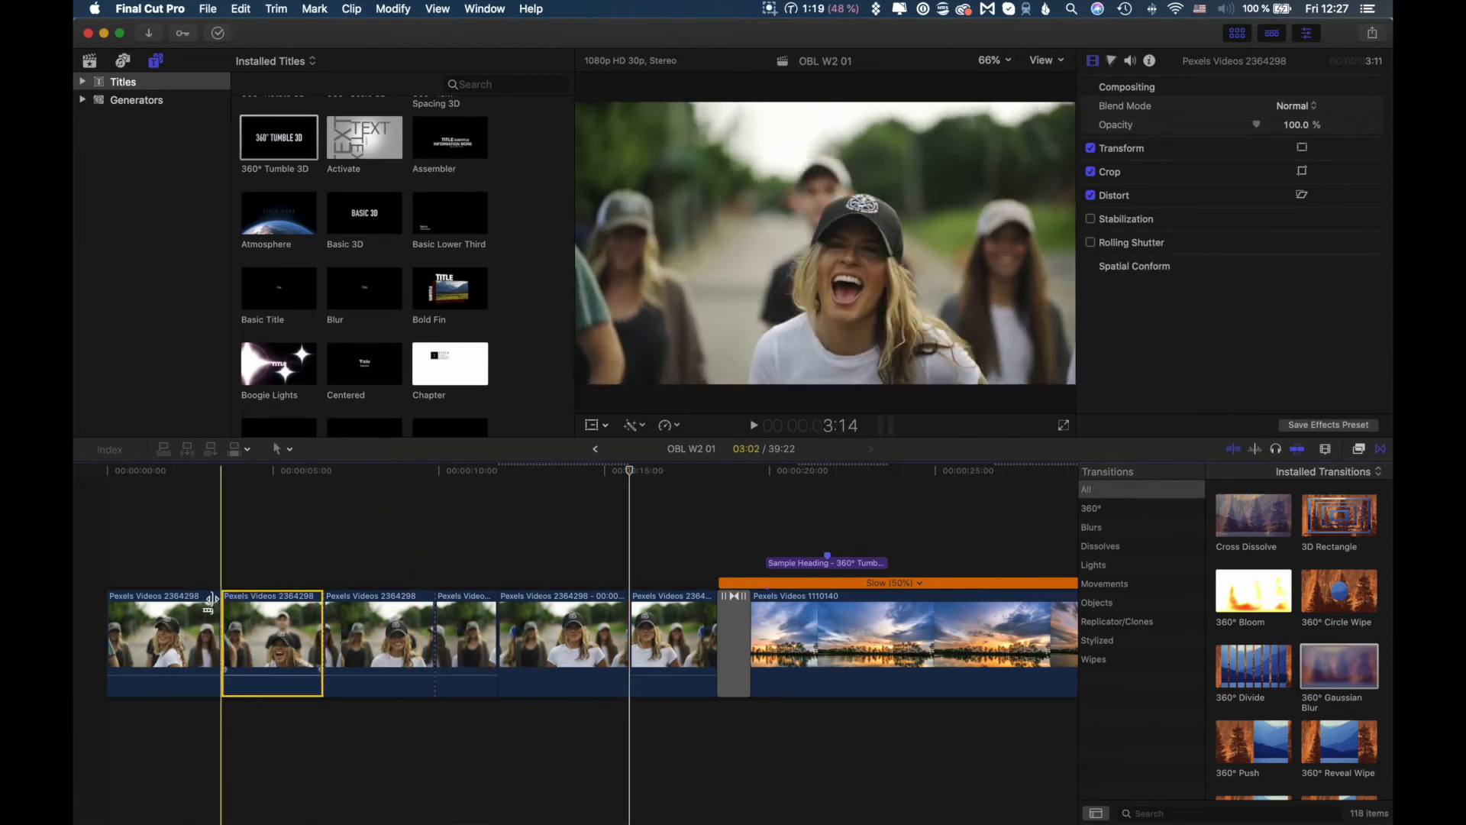
{"action": "left_click", "coordinate": [191, 601]}
{"action": "left_click_drag", "start_coordinate": [183, 599], "coordinate": [397, 610]}
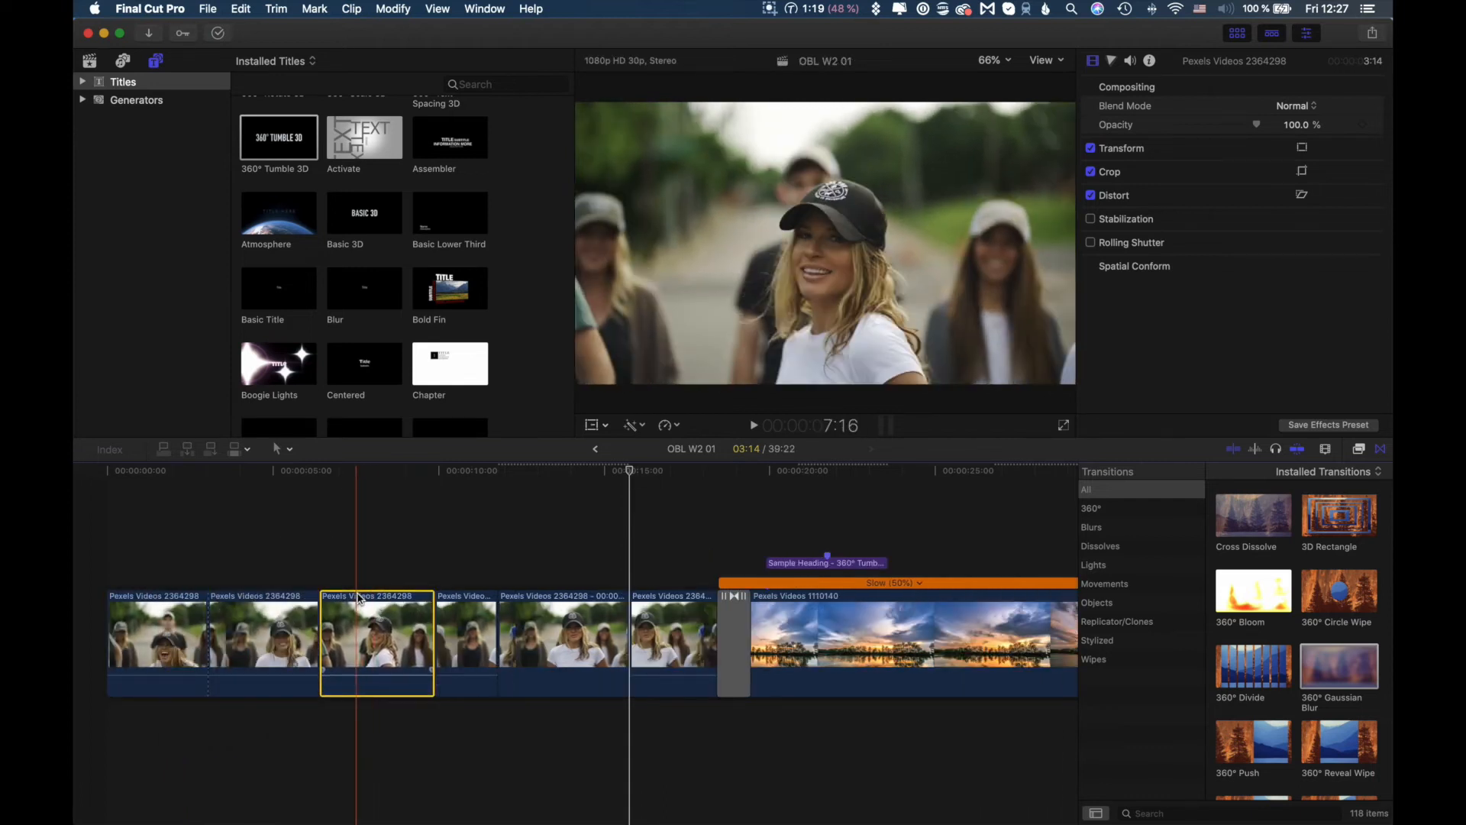
Step: Play the rearranged black-cap pieces into the freeze frame, stop playback and select the freeze frame
{"action": "left_click", "coordinate": [279, 585]}
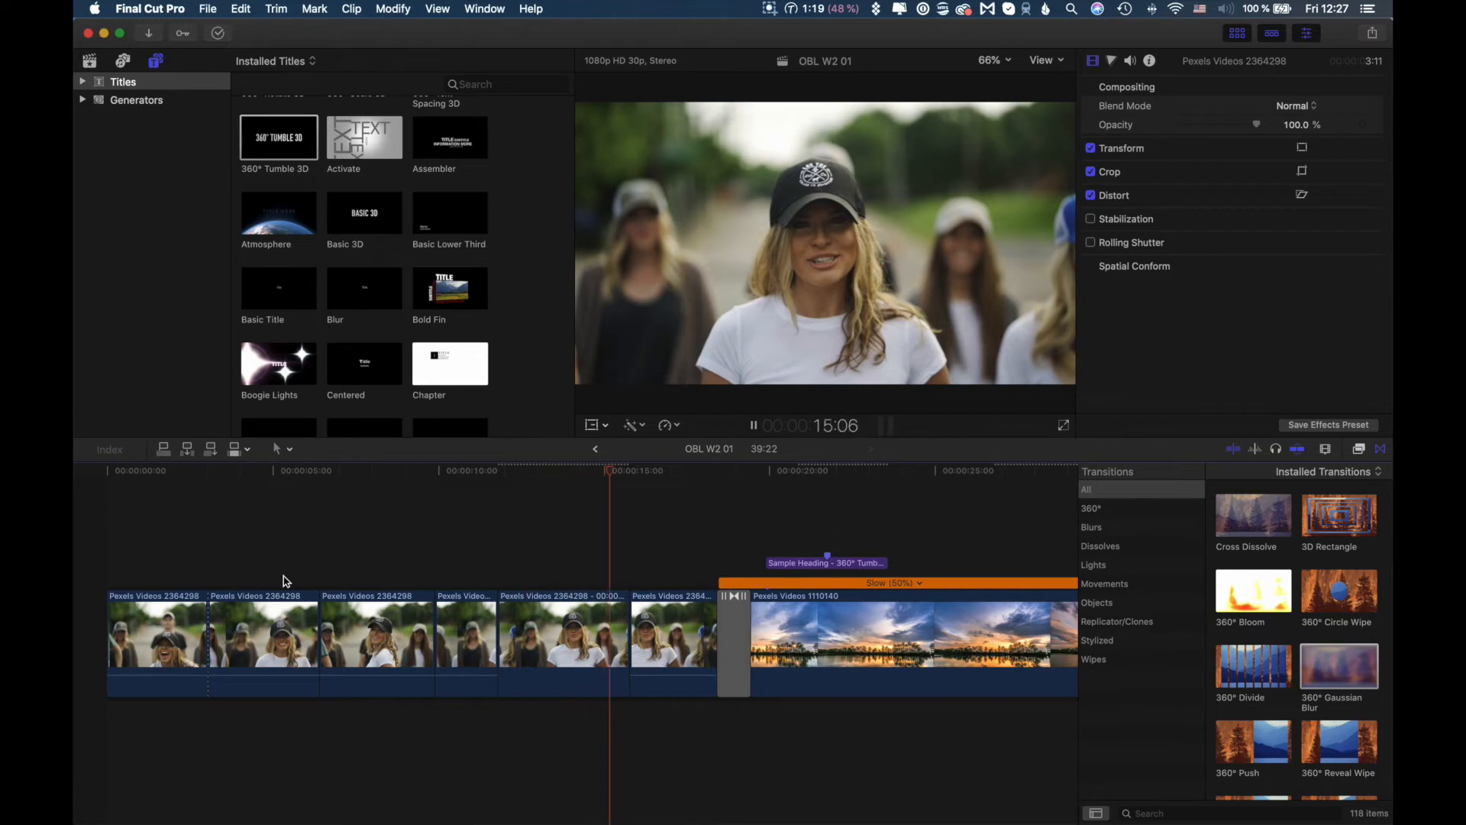
{"action": "key", "text": "space"}
{"action": "left_click", "coordinate": [607, 641]}
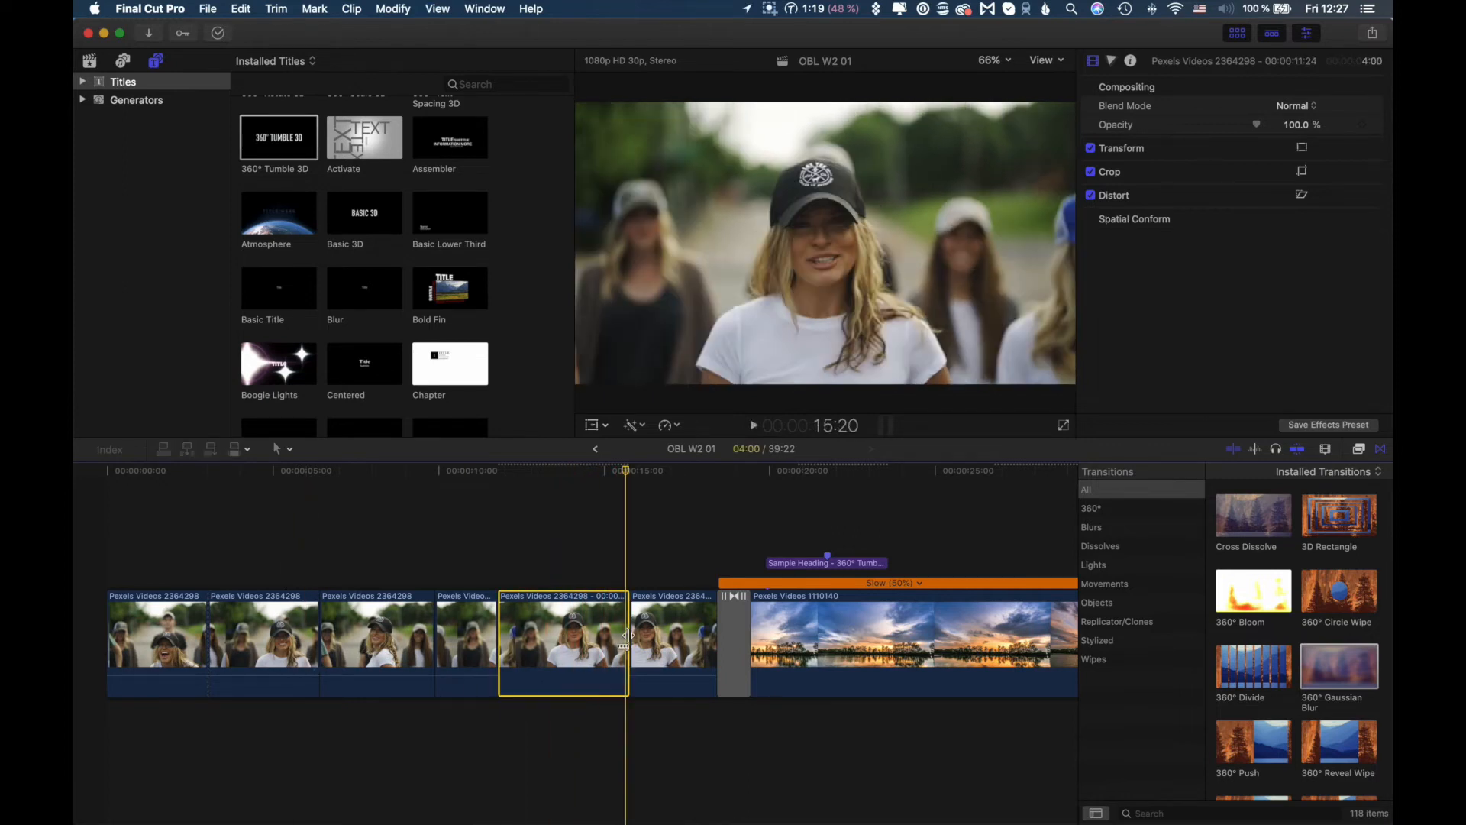
Step: Trim the end of the freeze frame back to the playhead at 15:20
{"action": "mouse_move", "coordinate": [625, 635]}
{"action": "left_mouse_down"}
{"action": "mouse_move", "coordinate": [569, 635]}
{"action": "mouse_move", "coordinate": [993, 635]}
{"action": "mouse_move", "coordinate": [565, 635]}
{"action": "mouse_move", "coordinate": [982, 636]}
{"action": "mouse_move", "coordinate": [625, 636]}
{"action": "left_mouse_up"}
Step: Check the Music and Sound Effects collections, and attach the OBL event's session-research-etsy audio below the black-cap pieces, starting at about 1 second
{"action": "left_click", "coordinate": [121, 61]}
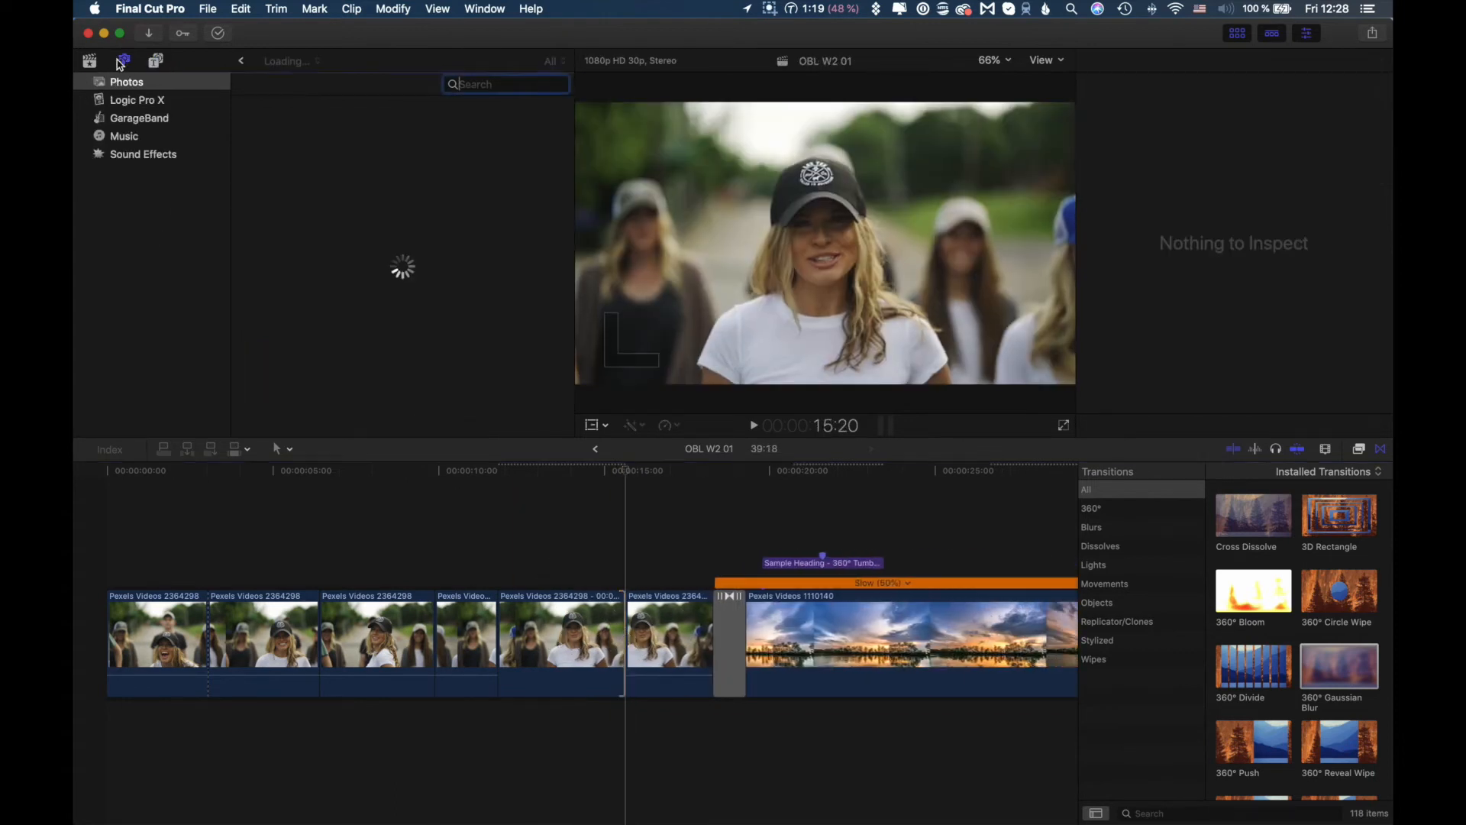
{"action": "left_click", "coordinate": [131, 138]}
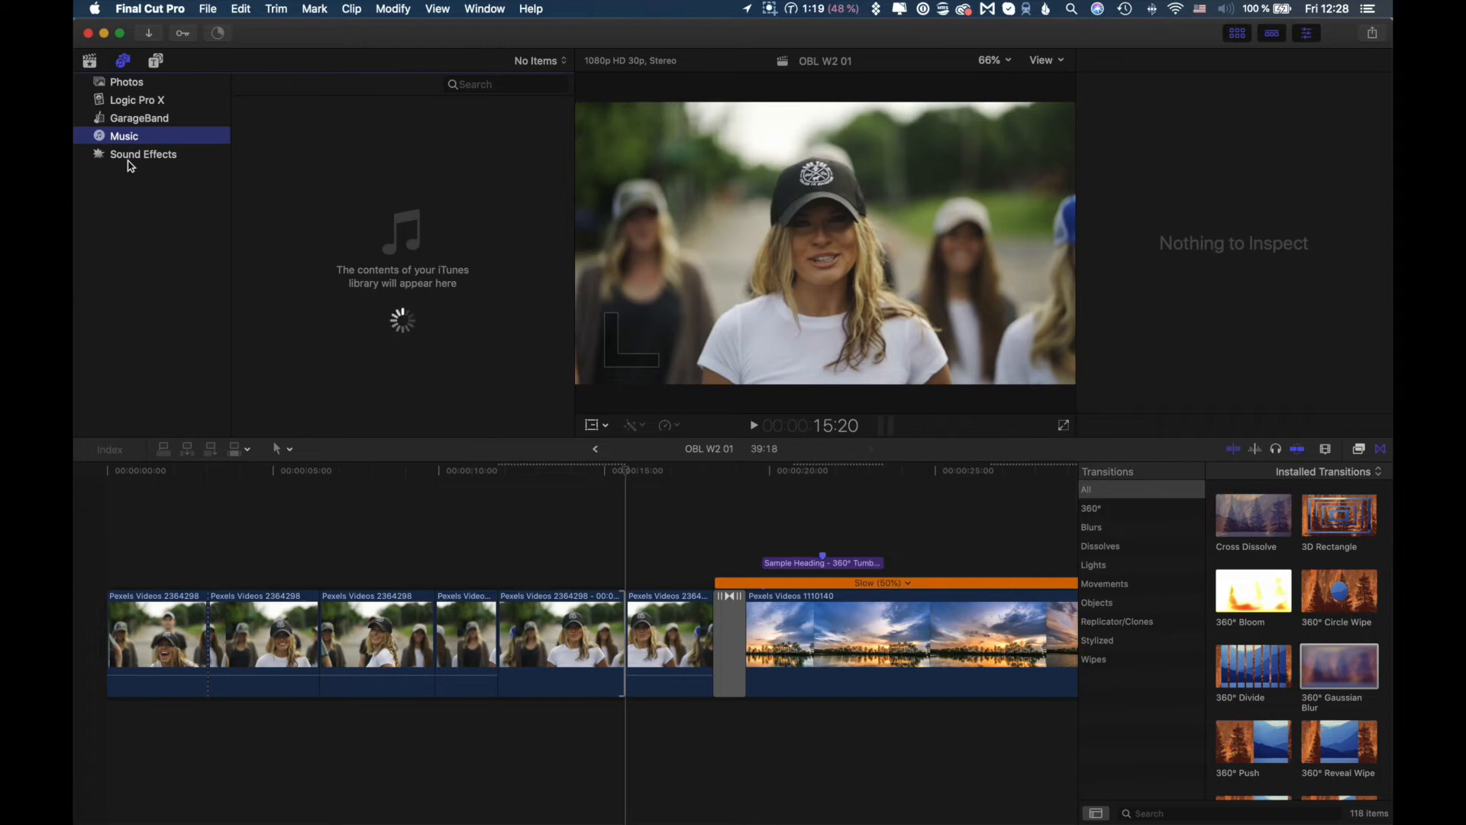
{"action": "left_click", "coordinate": [132, 156]}
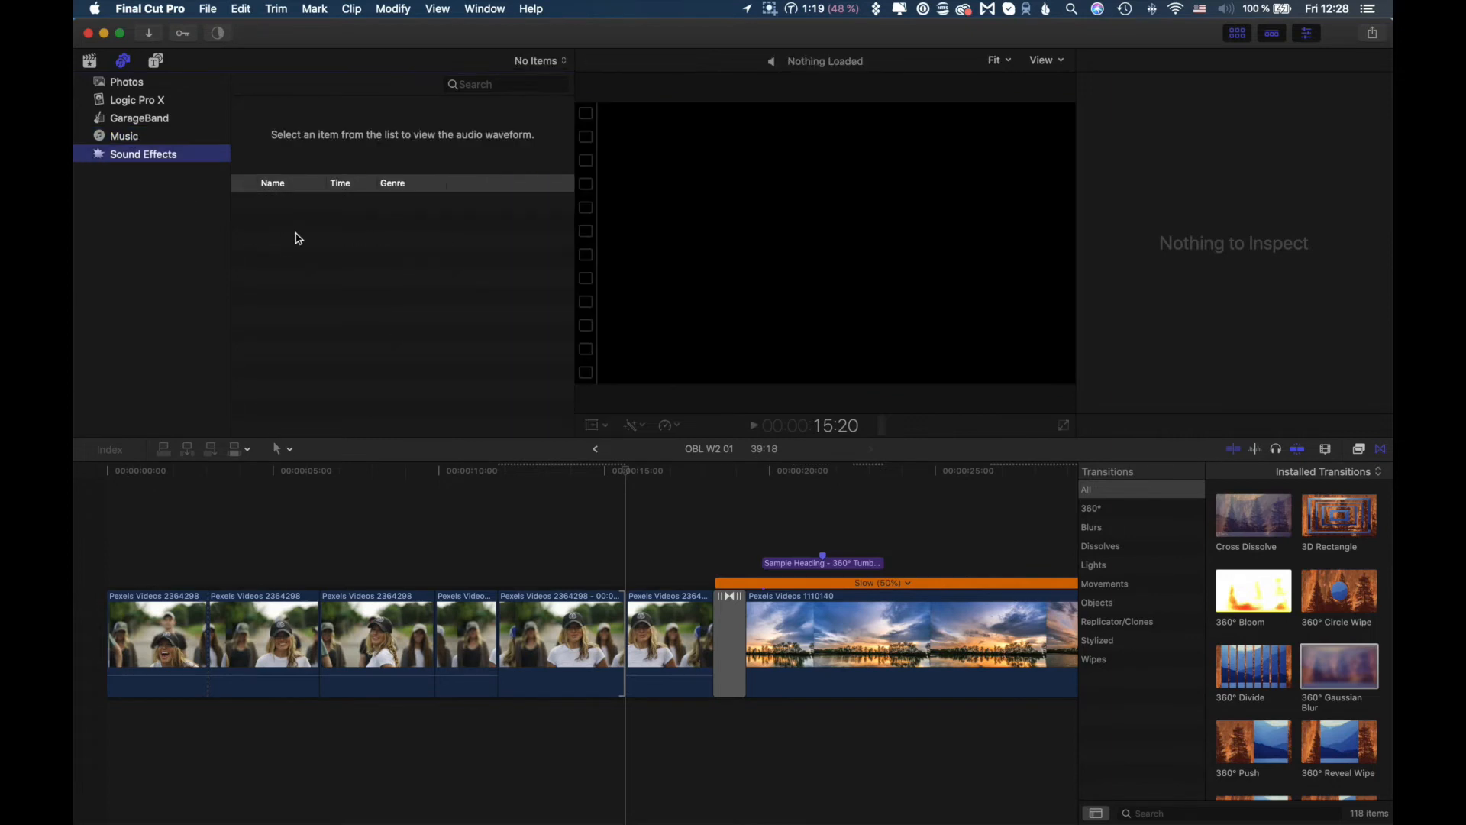
{"action": "left_click", "coordinate": [91, 61]}
{"action": "scroll", "coordinate": [380, 258], "scroll_direction": "down", "scroll_amount": 5}
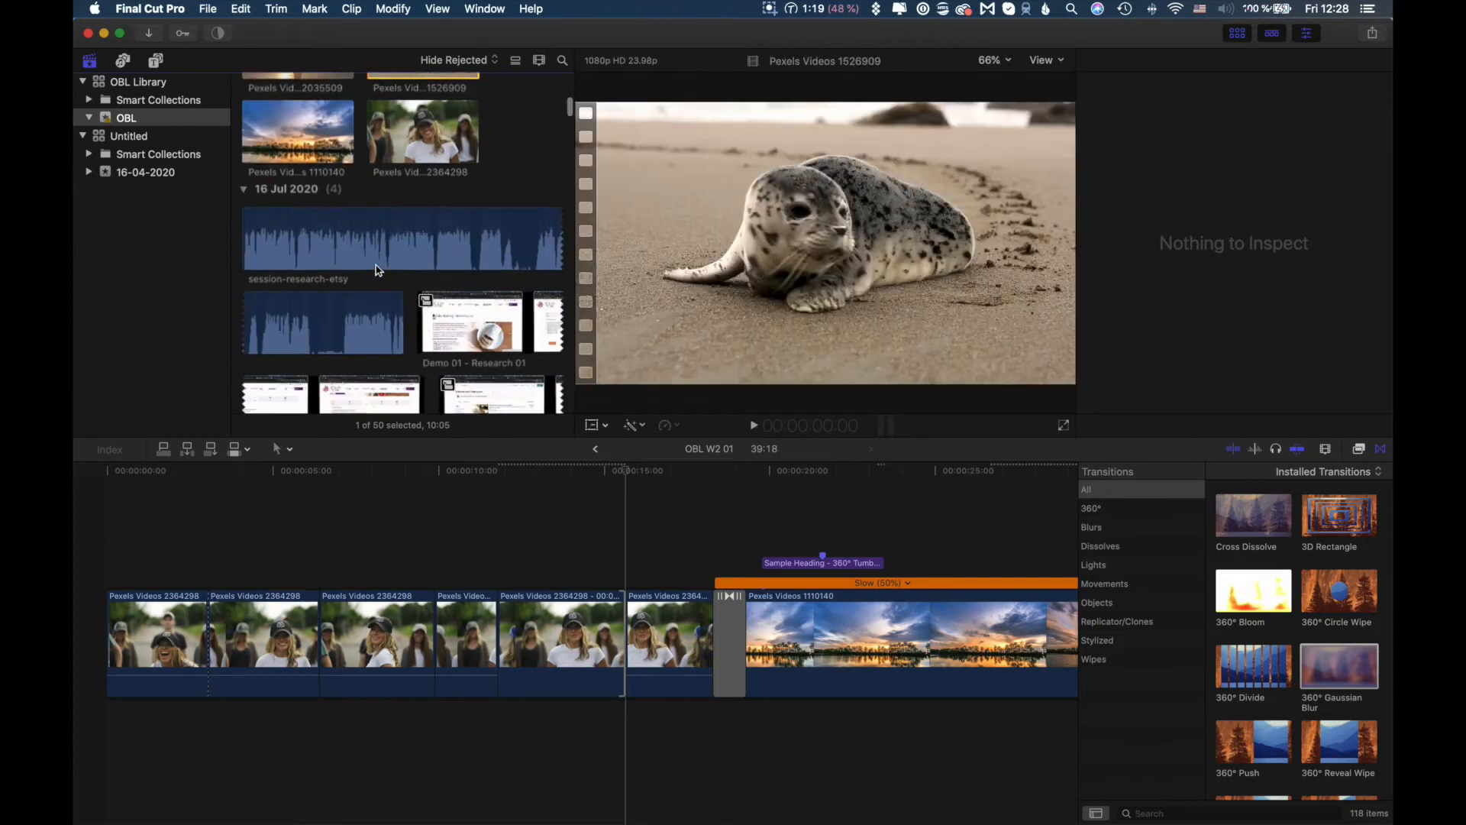
{"action": "left_click", "coordinate": [274, 167]}
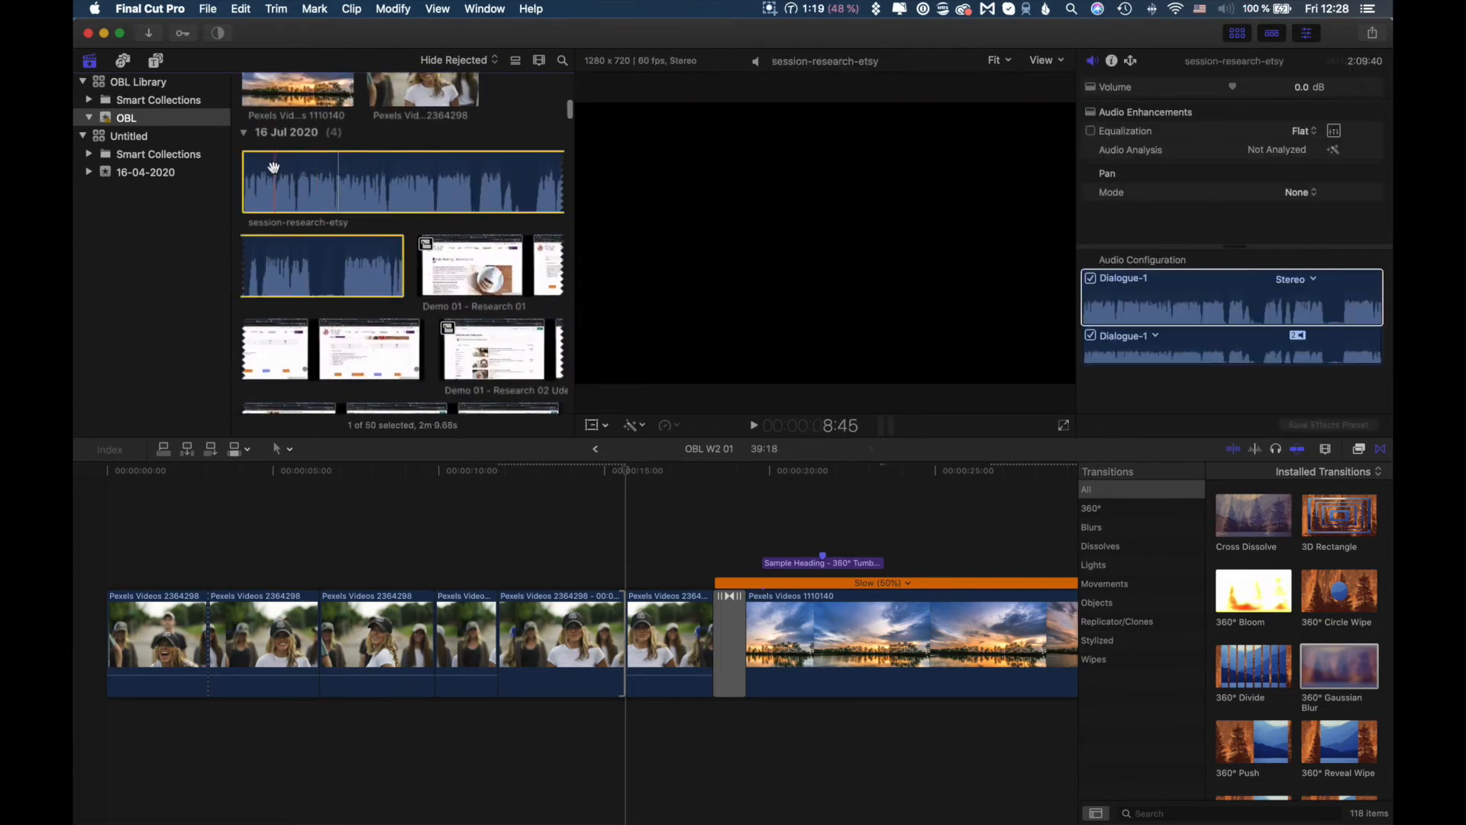
{"action": "left_click_drag", "start_coordinate": [352, 285], "coordinate": [139, 722]}
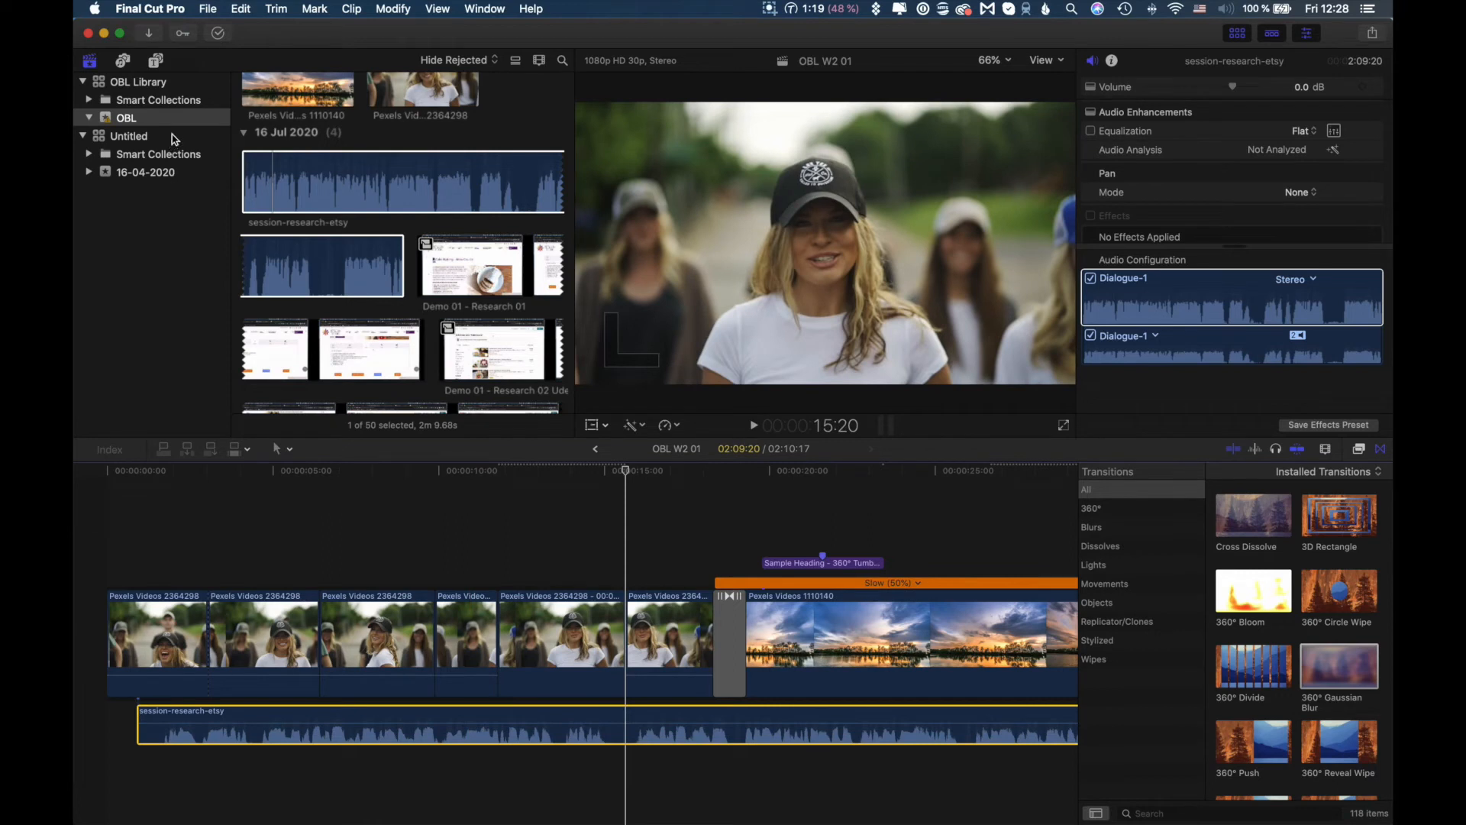
Step: Attach the song Big In Japan from the music library below the session-research-etsy audio, starting at about 0.5 seconds
{"action": "left_click", "coordinate": [123, 62]}
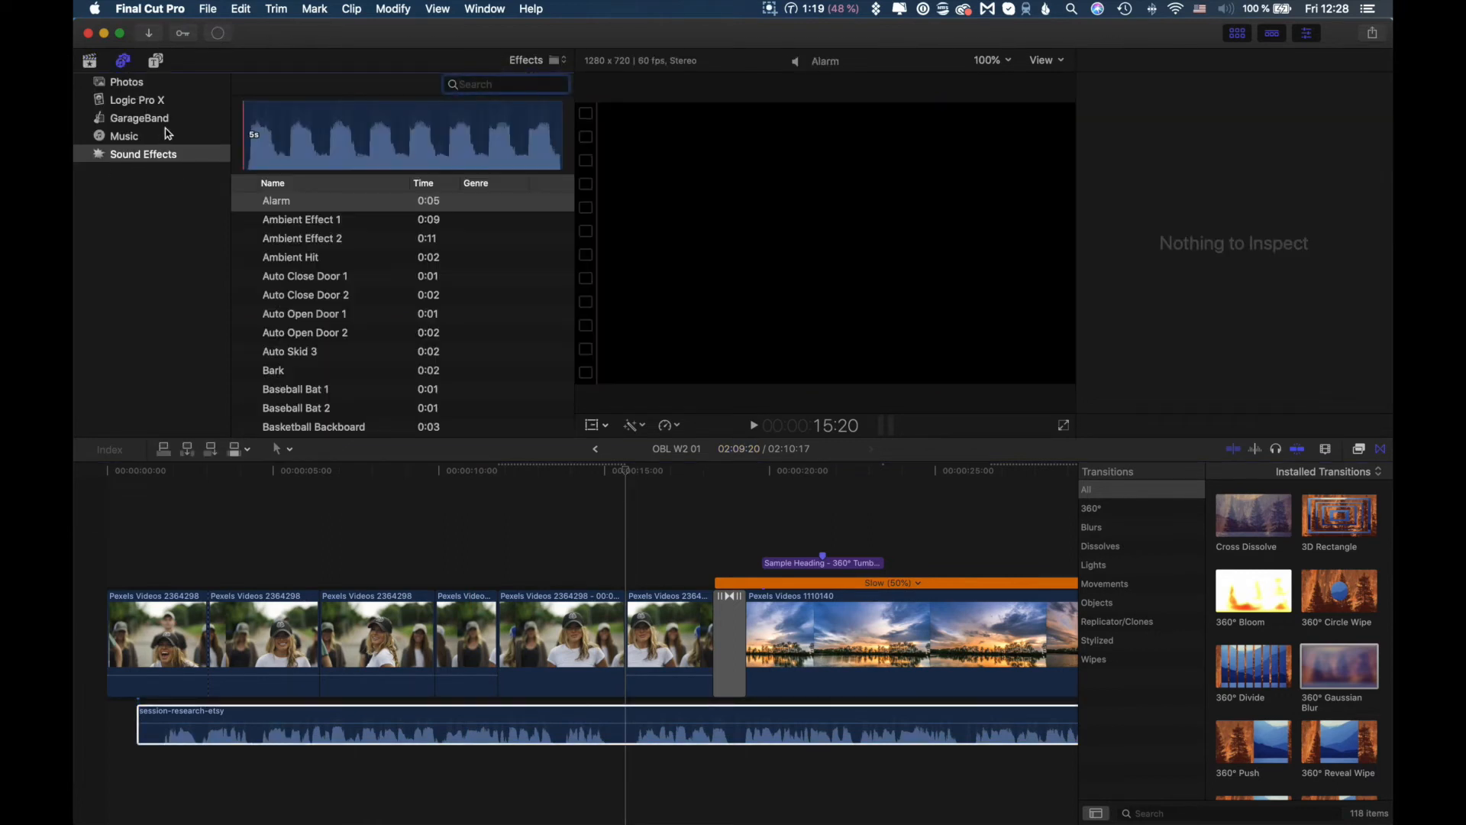
{"action": "left_click", "coordinate": [132, 142]}
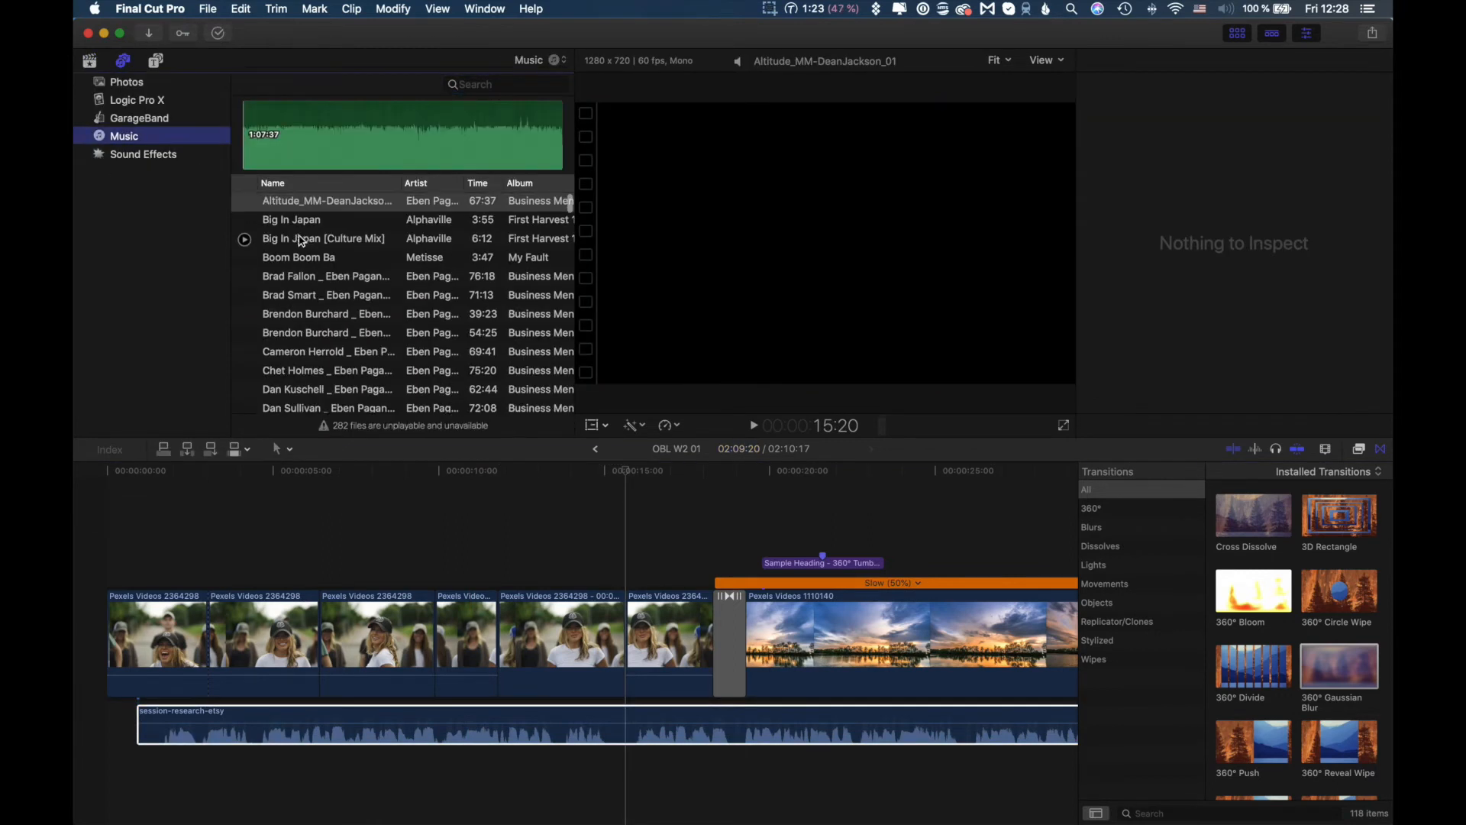
{"action": "left_click", "coordinate": [271, 221]}
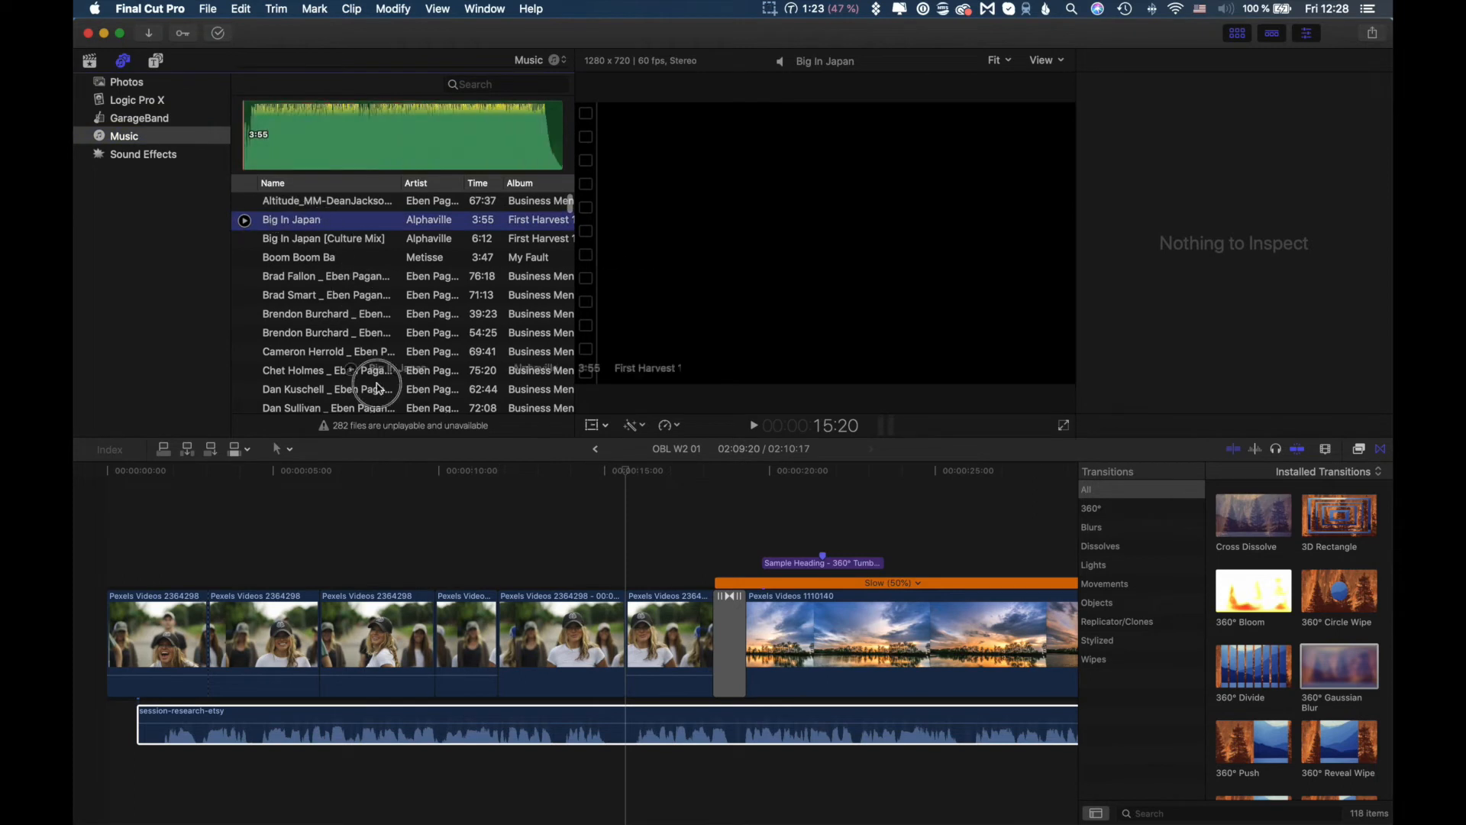
{"action": "left_click_drag", "start_coordinate": [378, 388], "coordinate": [128, 782]}
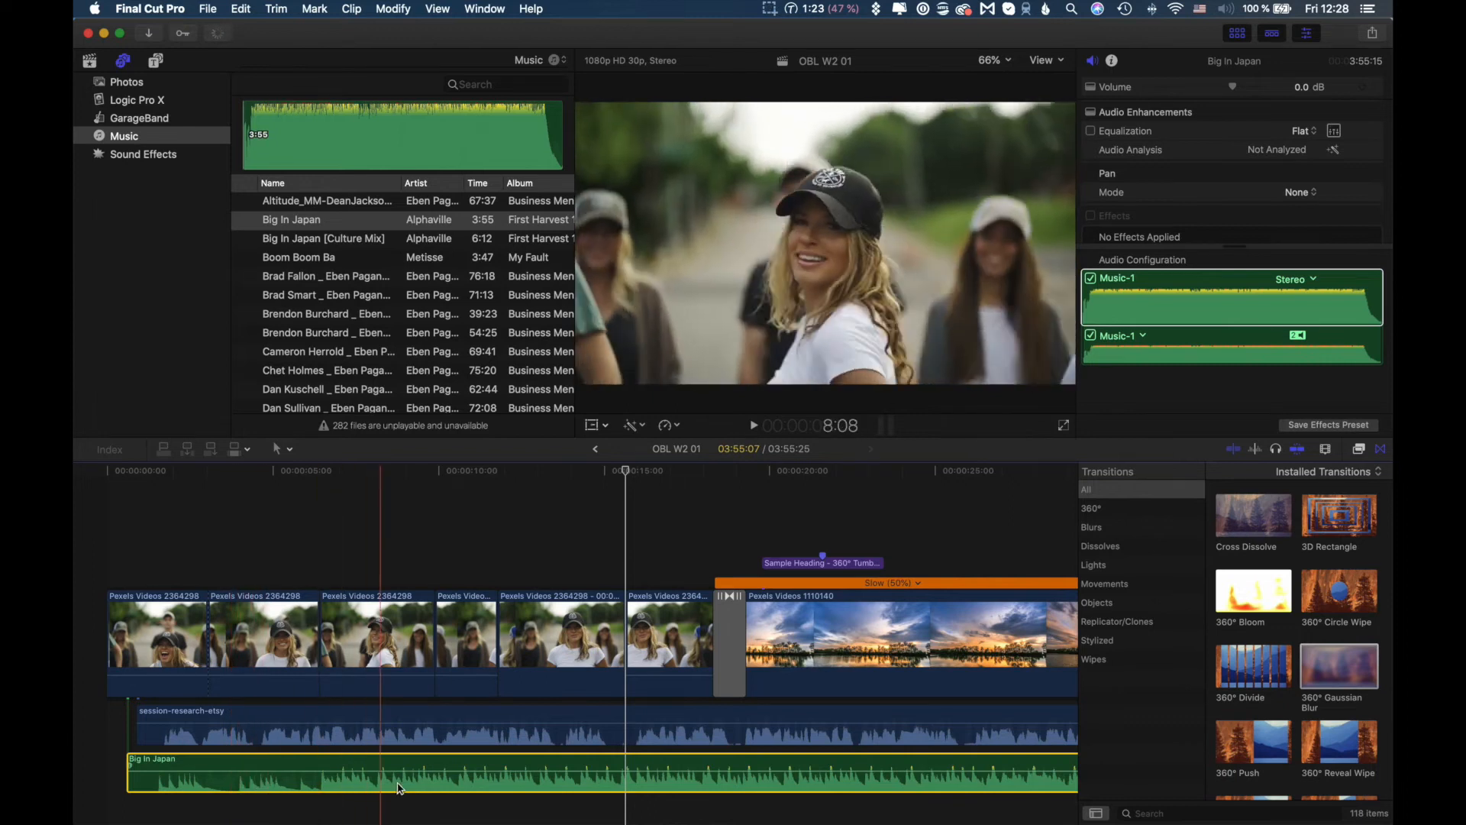
Step: Set the Big In Japan clip's volume to -1.0 dB and adjust the level of the session-research-etsy audio in the timeline
{"action": "mouse_move", "coordinate": [423, 770]}
{"action": "left_mouse_down"}
{"action": "mouse_move", "coordinate": [422, 787]}
{"action": "mouse_move", "coordinate": [420, 762]}
{"action": "left_mouse_up"}
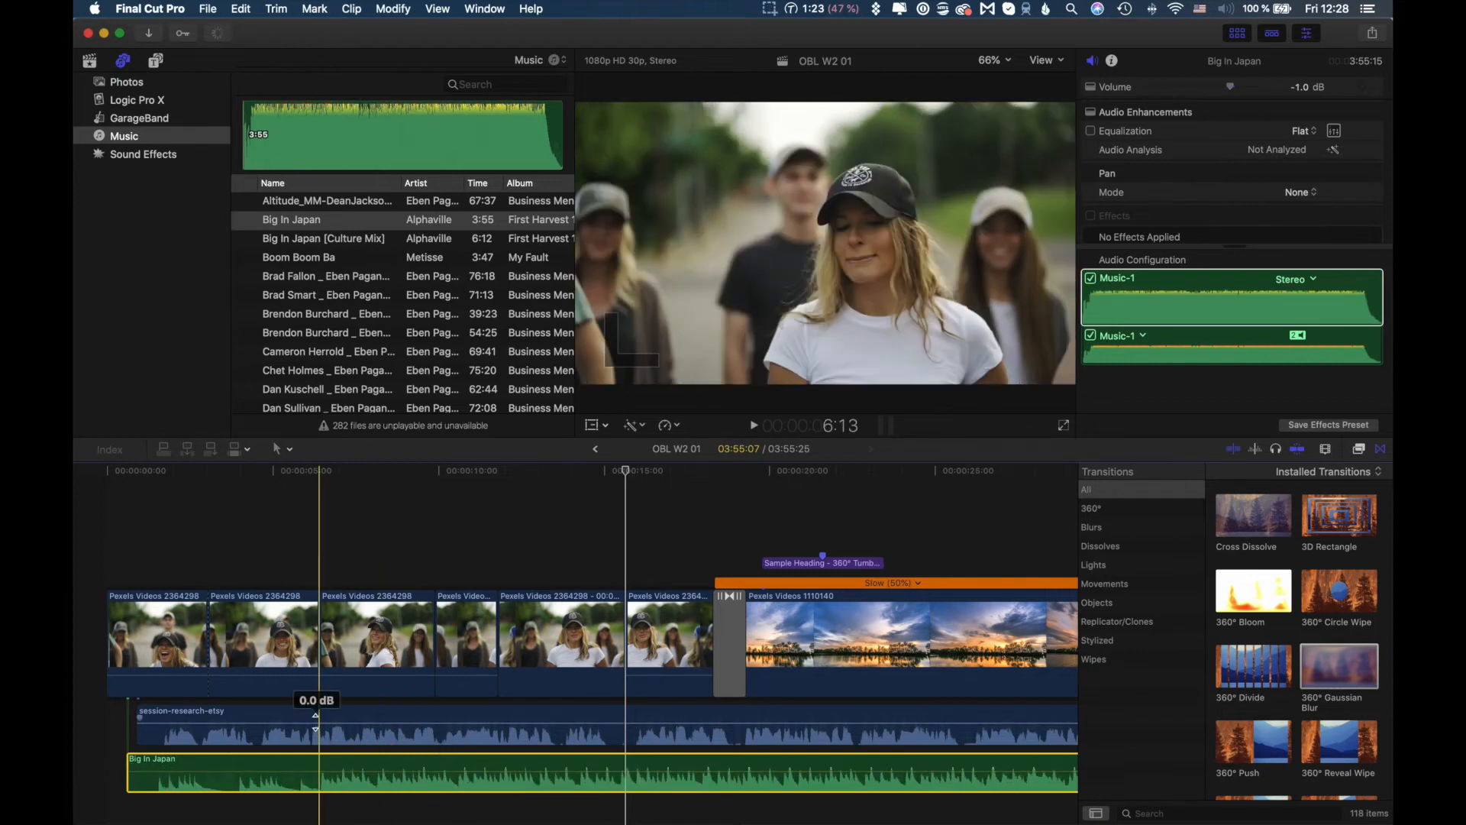
{"action": "left_click_drag", "start_coordinate": [316, 716], "coordinate": [317, 721]}
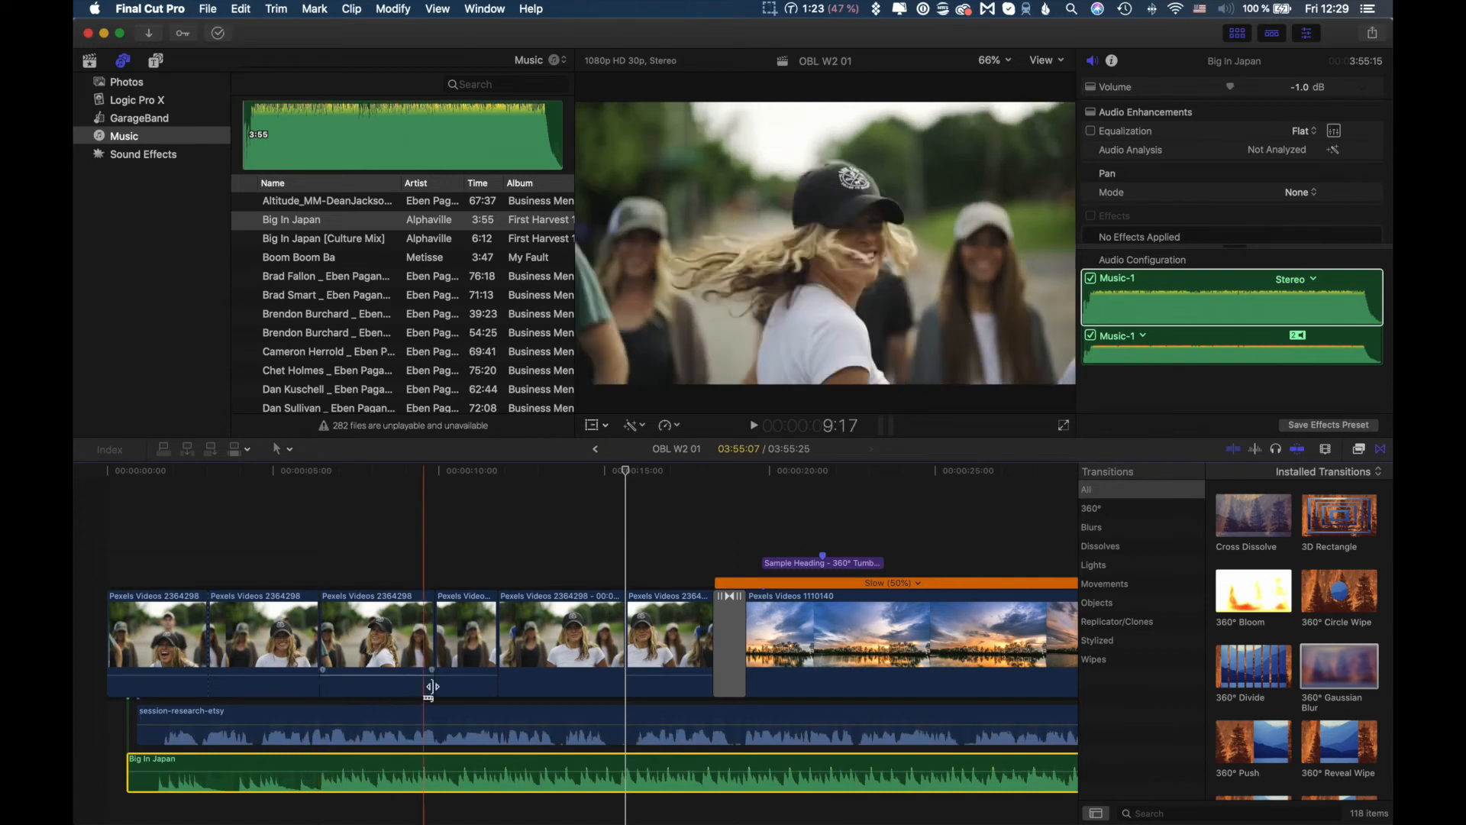
Step: Show the Final Cut Pro version information and close it
{"action": "left_click", "coordinate": [169, 15]}
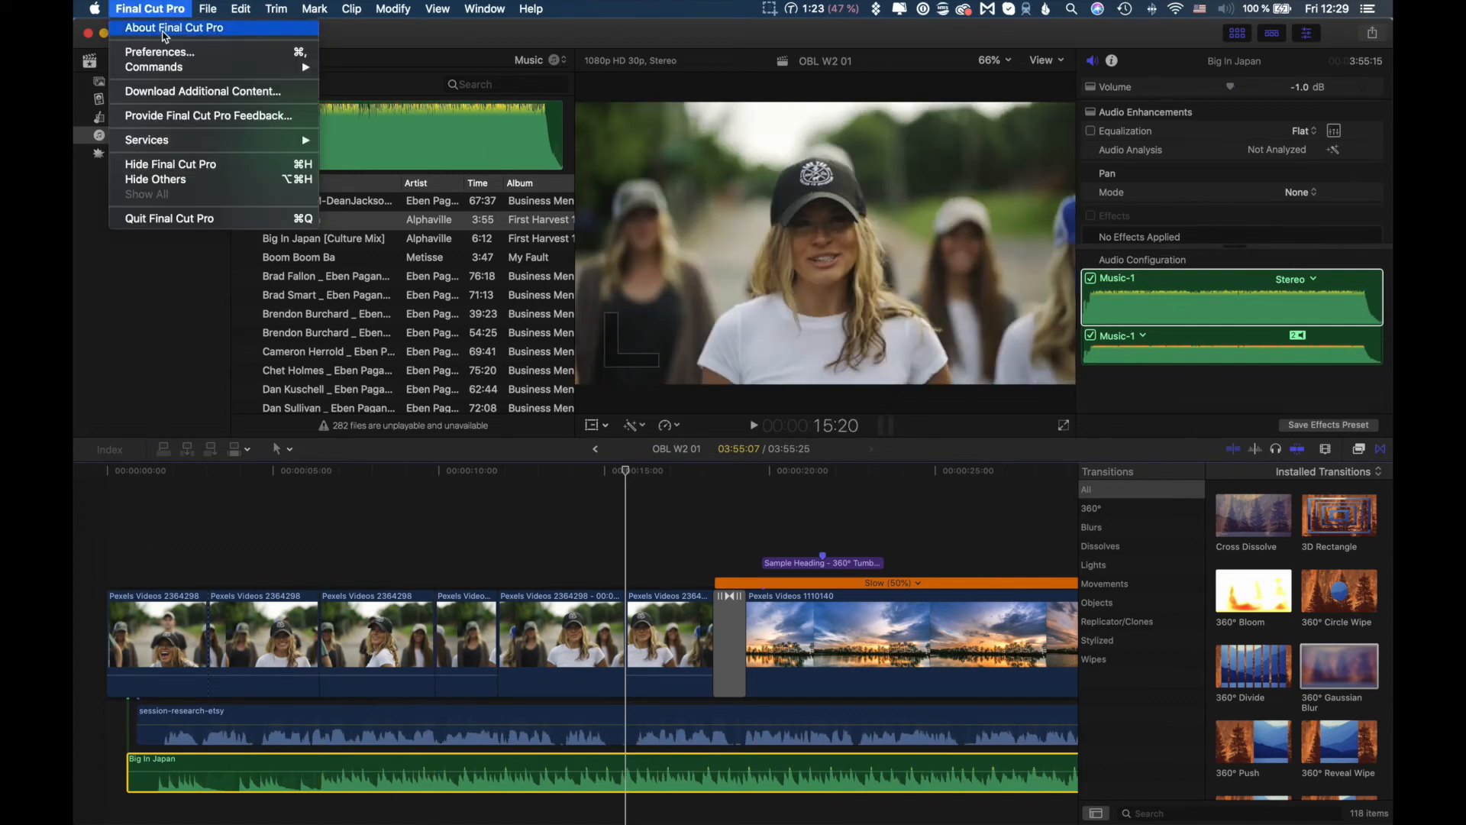
{"action": "left_click", "coordinate": [164, 24]}
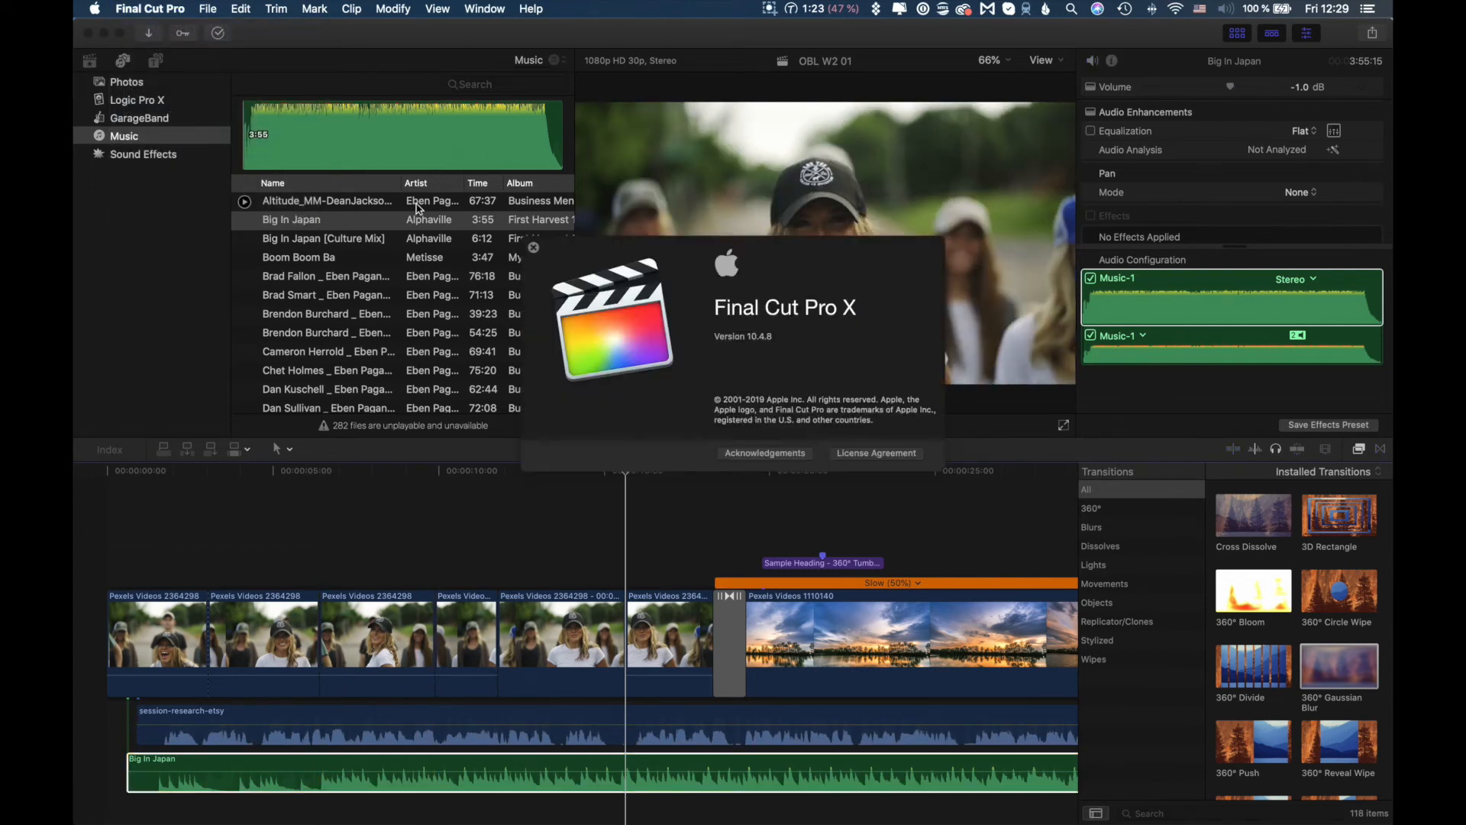
{"action": "left_click", "coordinate": [534, 250]}
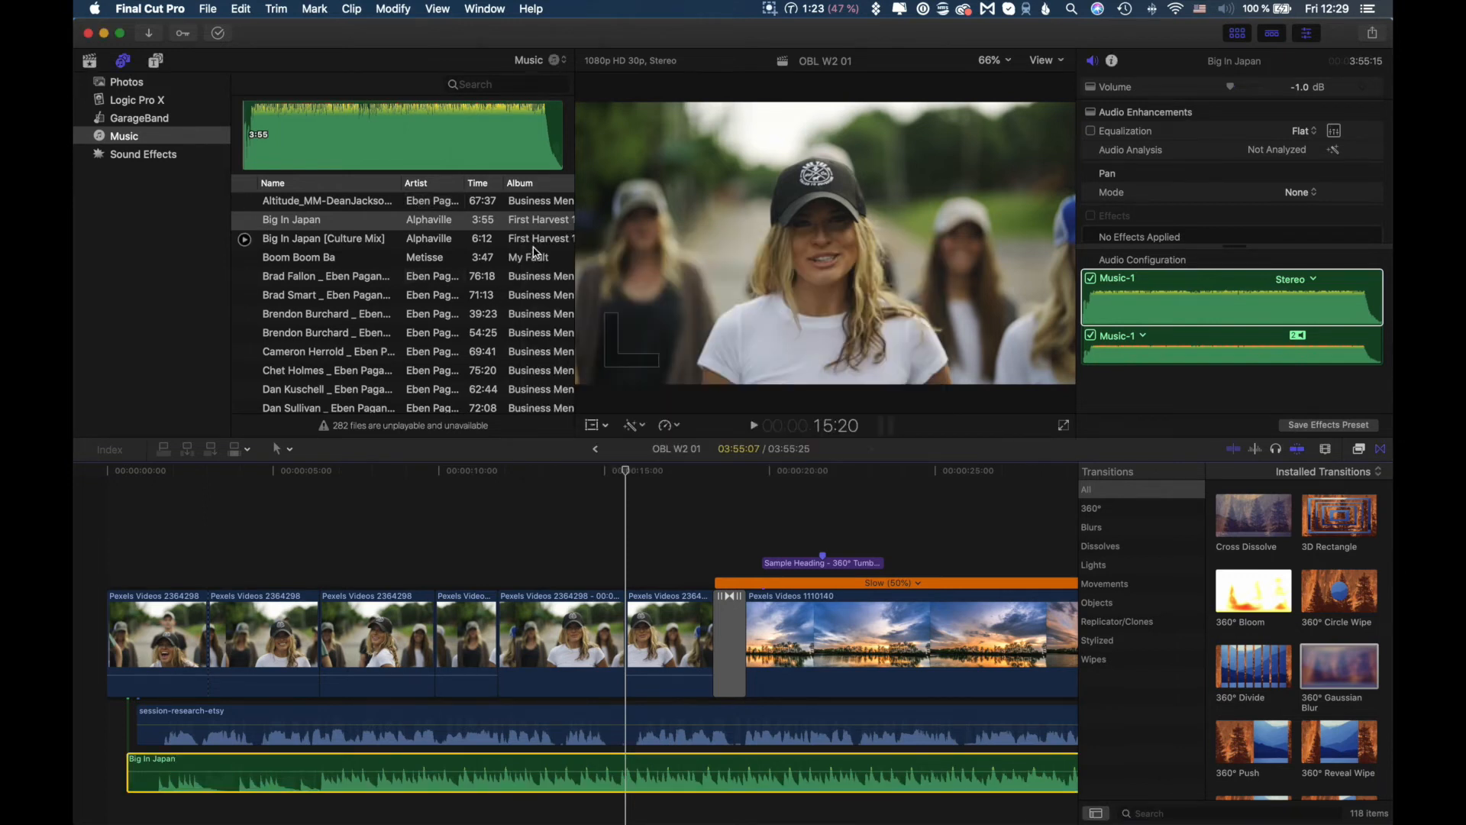
{"action": "scroll", "coordinate": [527, 249], "scroll_direction": "right", "scroll_amount": 2}
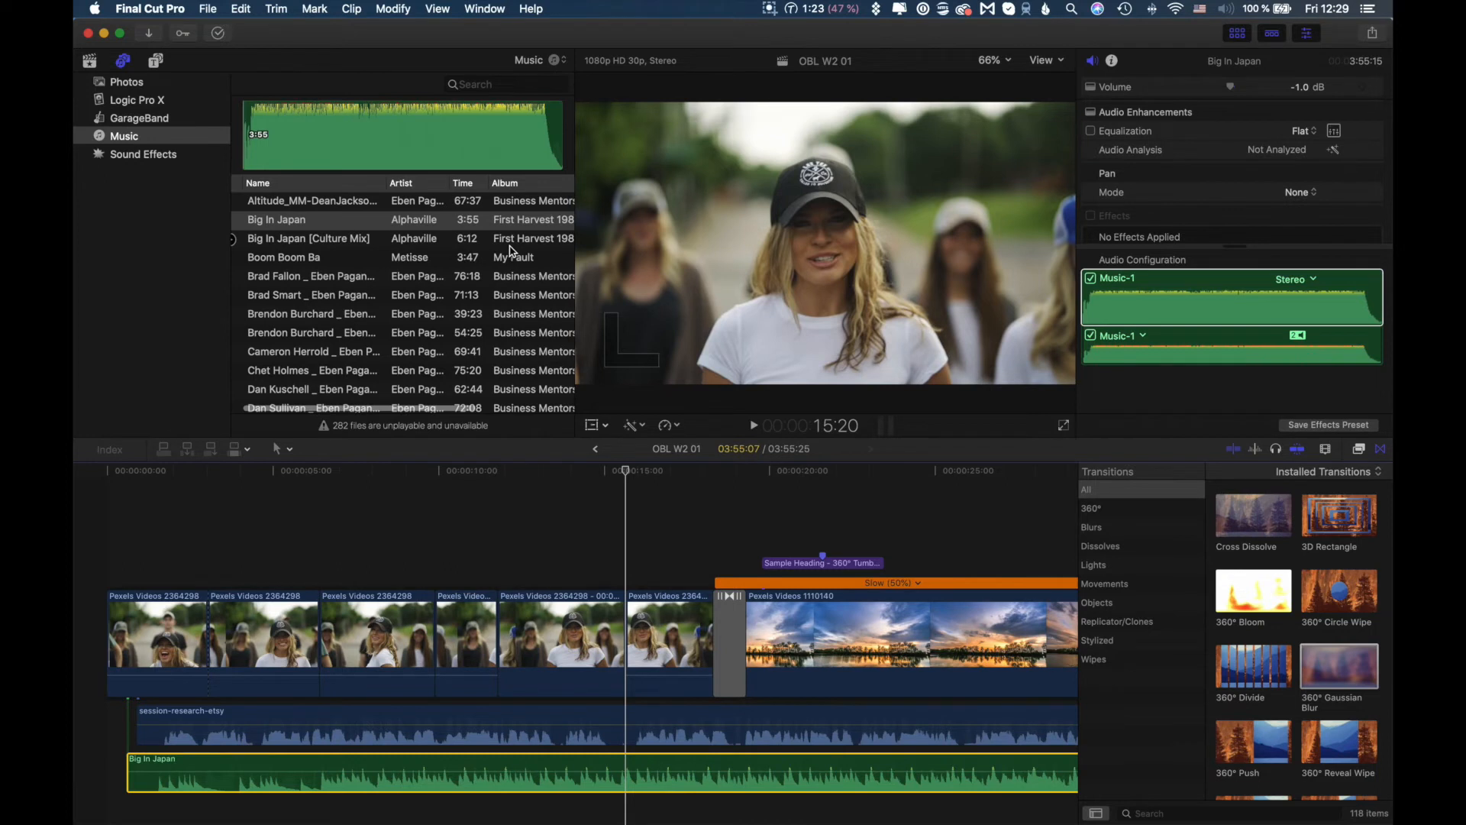
{"action": "scroll", "coordinate": [510, 251], "scroll_direction": "left", "scroll_amount": 2}
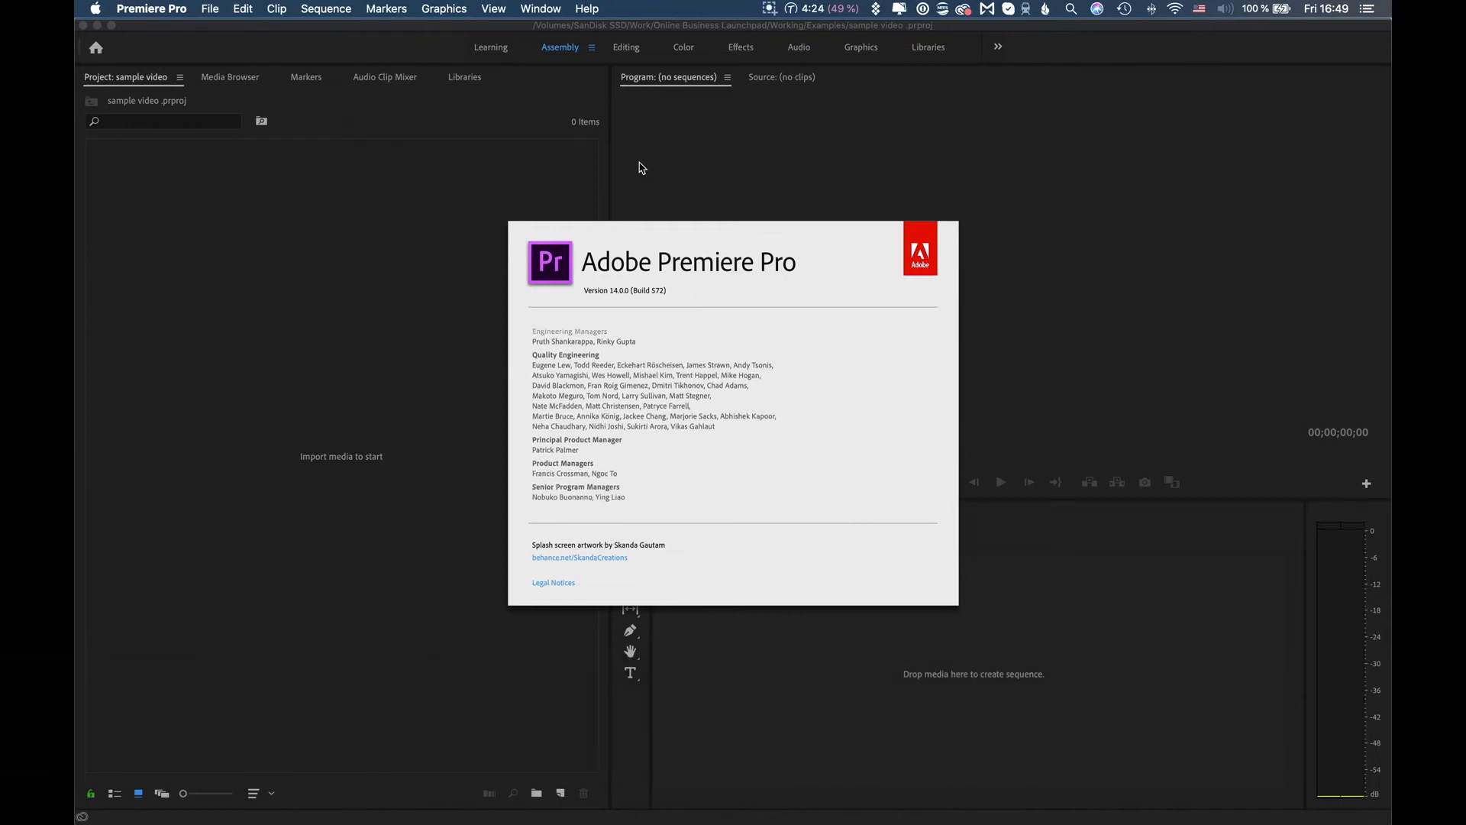
Step: Switch to Creative Cloud, look through the installed apps and those available in the subscription, and close its window
{"action": "left_click", "coordinate": [960, 11]}
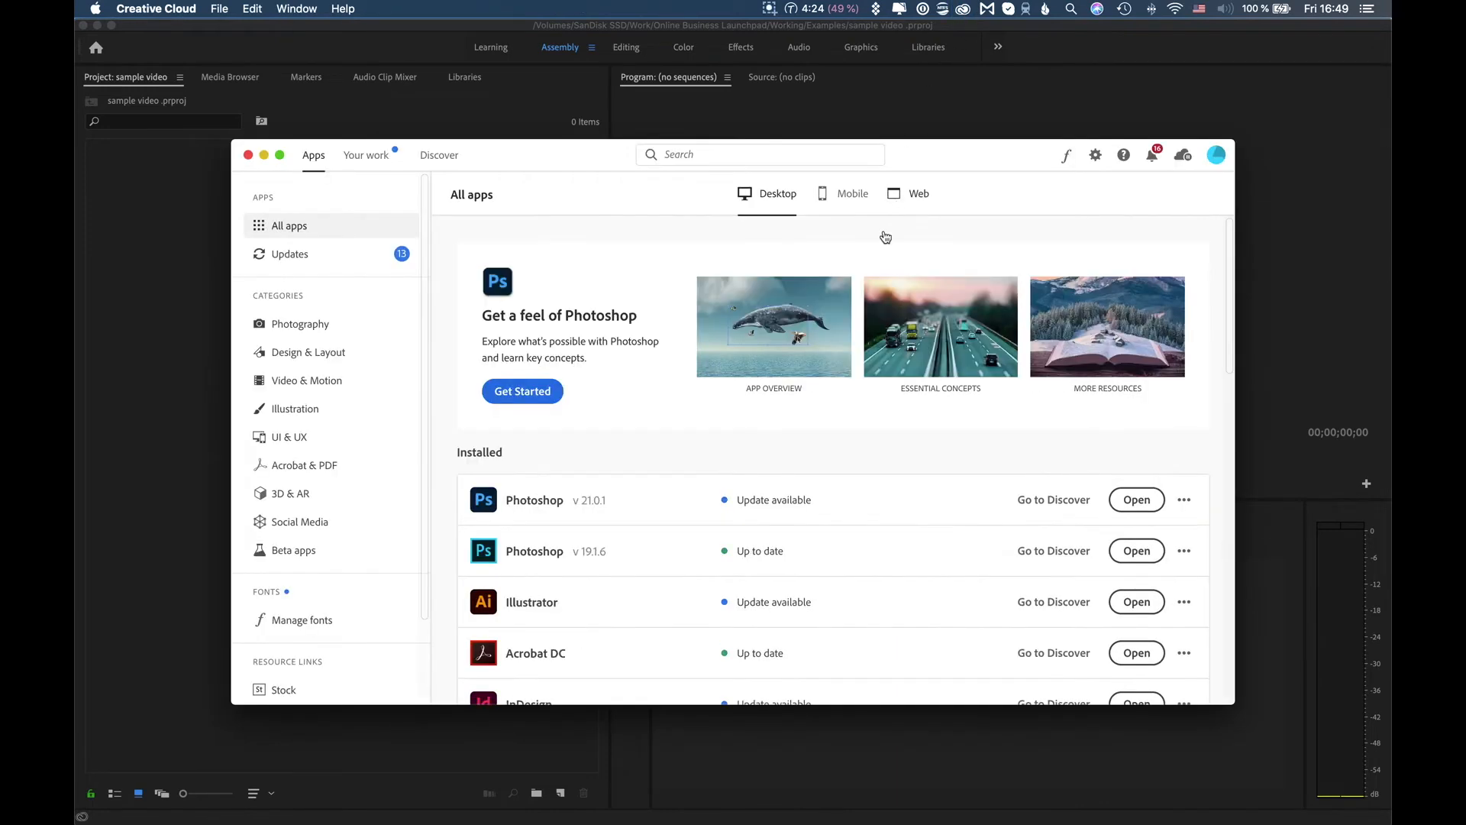
{"action": "scroll", "coordinate": [730, 332], "scroll_direction": "down", "scroll_amount": 5}
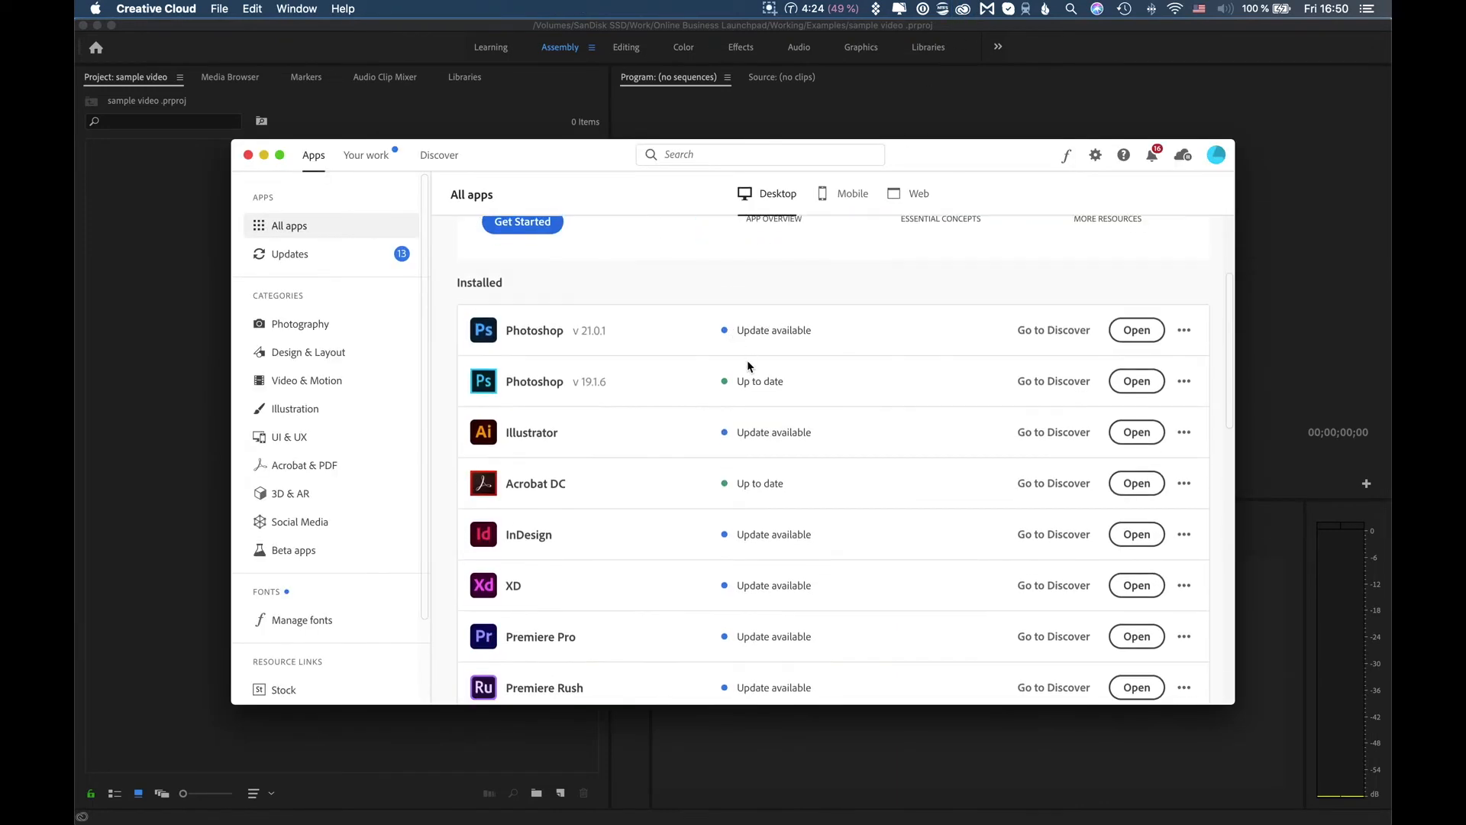
{"action": "scroll", "coordinate": [747, 360], "scroll_direction": "down", "scroll_amount": 12}
{"action": "scroll", "coordinate": [749, 374], "scroll_direction": "down", "scroll_amount": 10}
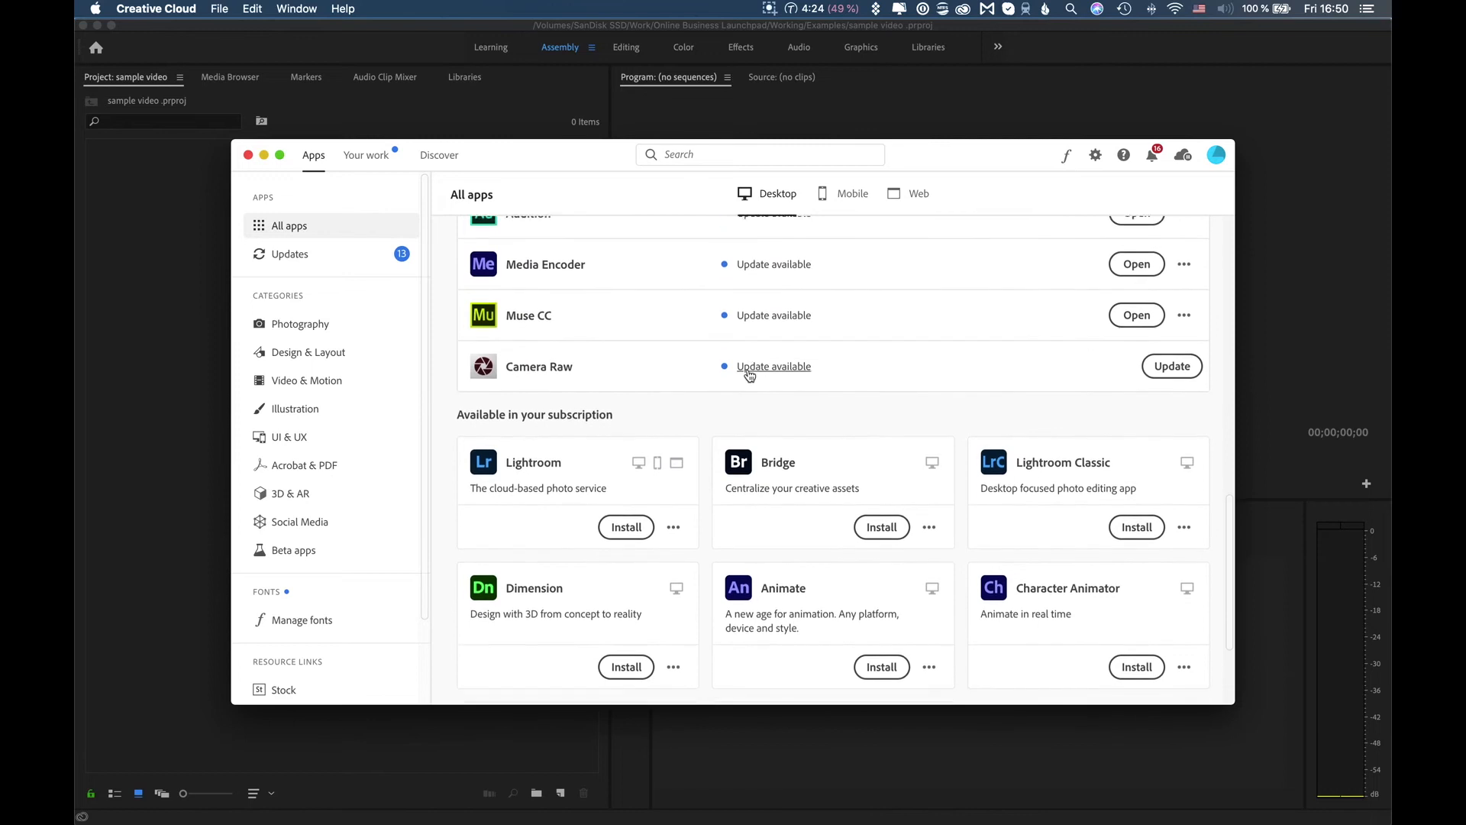
{"action": "scroll", "coordinate": [749, 374], "scroll_direction": "up", "scroll_amount": 20}
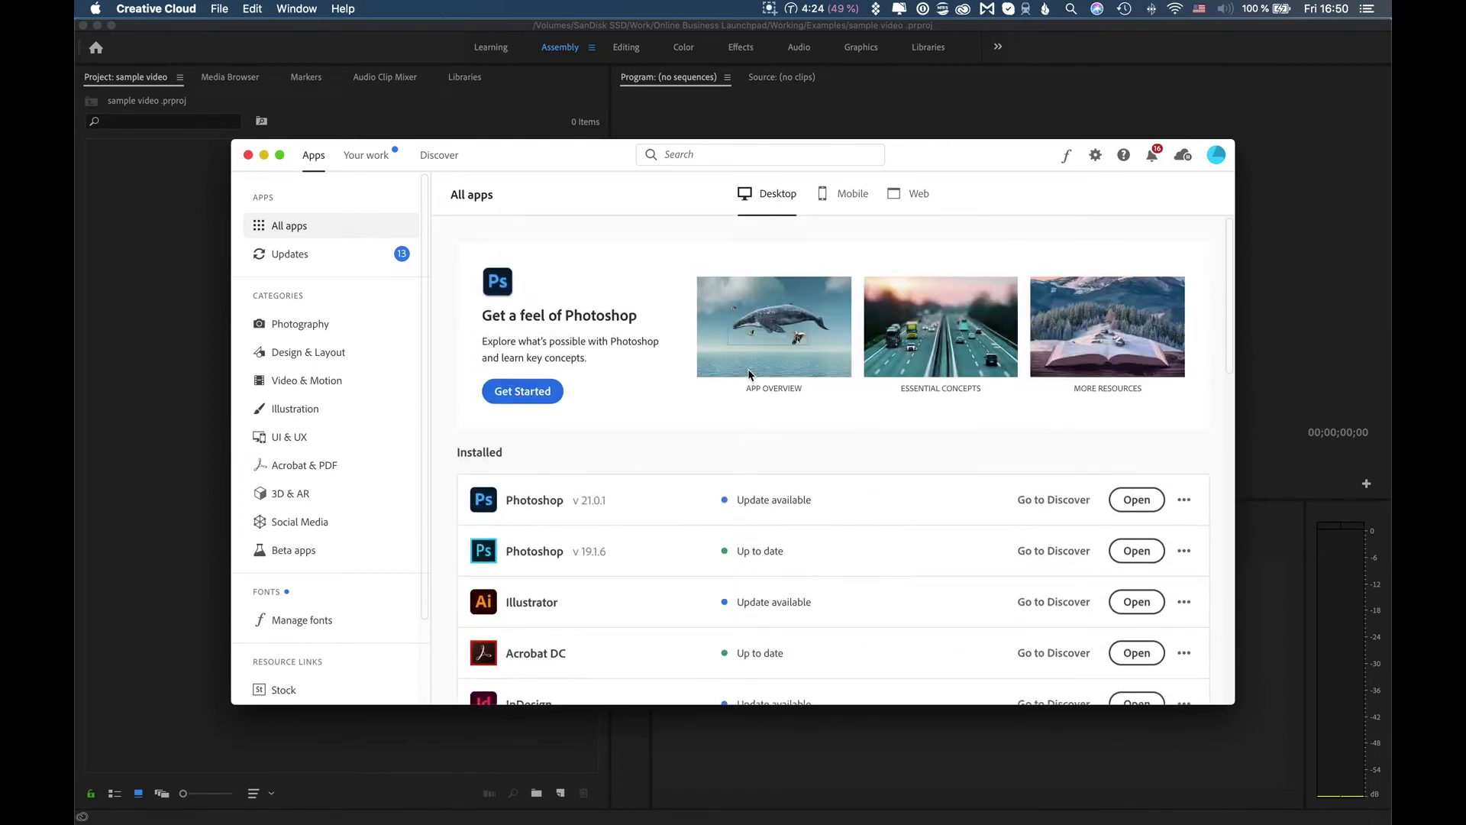
{"action": "scroll", "coordinate": [748, 374], "scroll_direction": "down", "scroll_amount": 3}
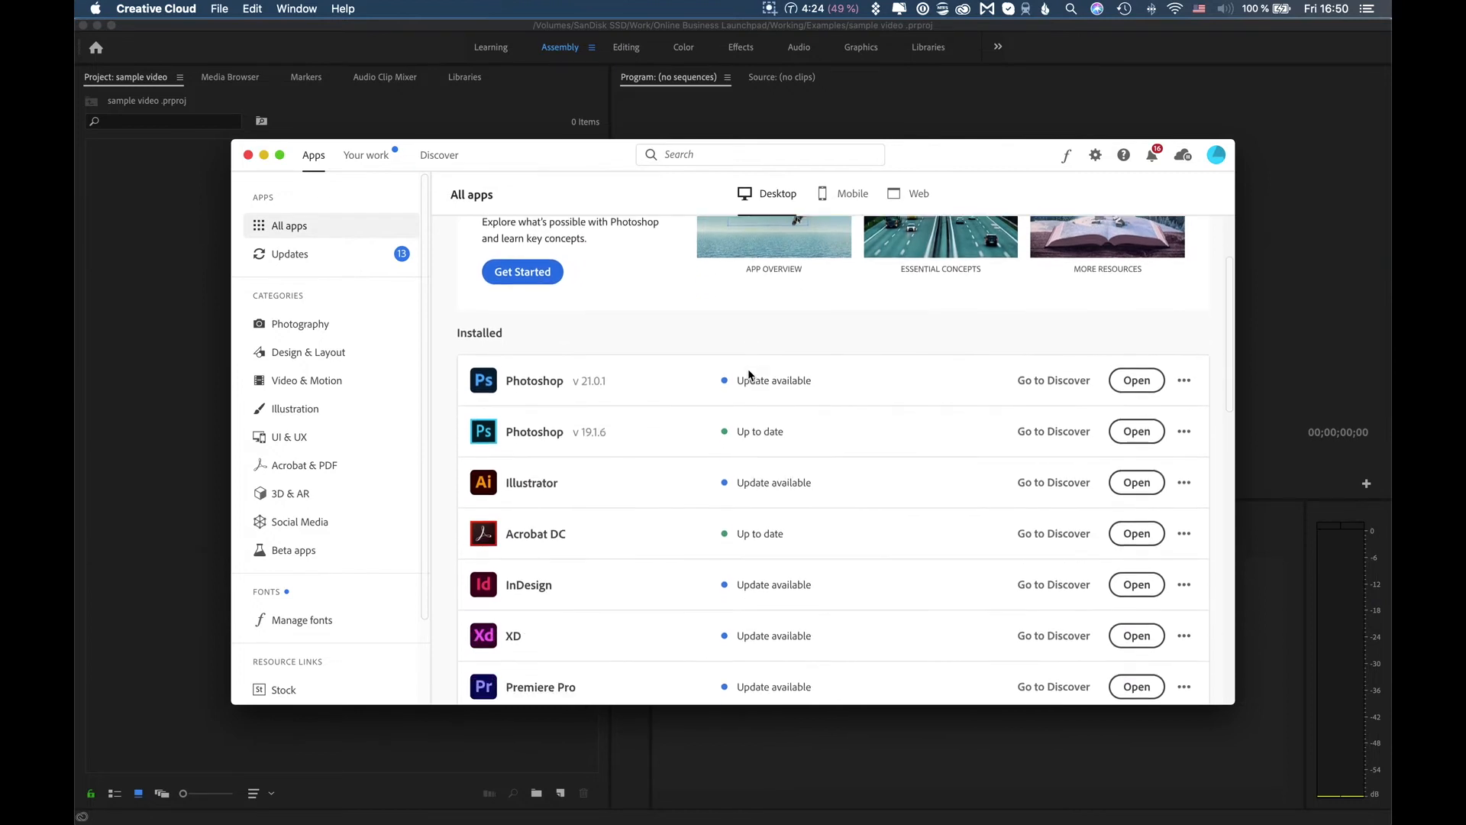
{"action": "scroll", "coordinate": [749, 374], "scroll_direction": "down", "scroll_amount": 5}
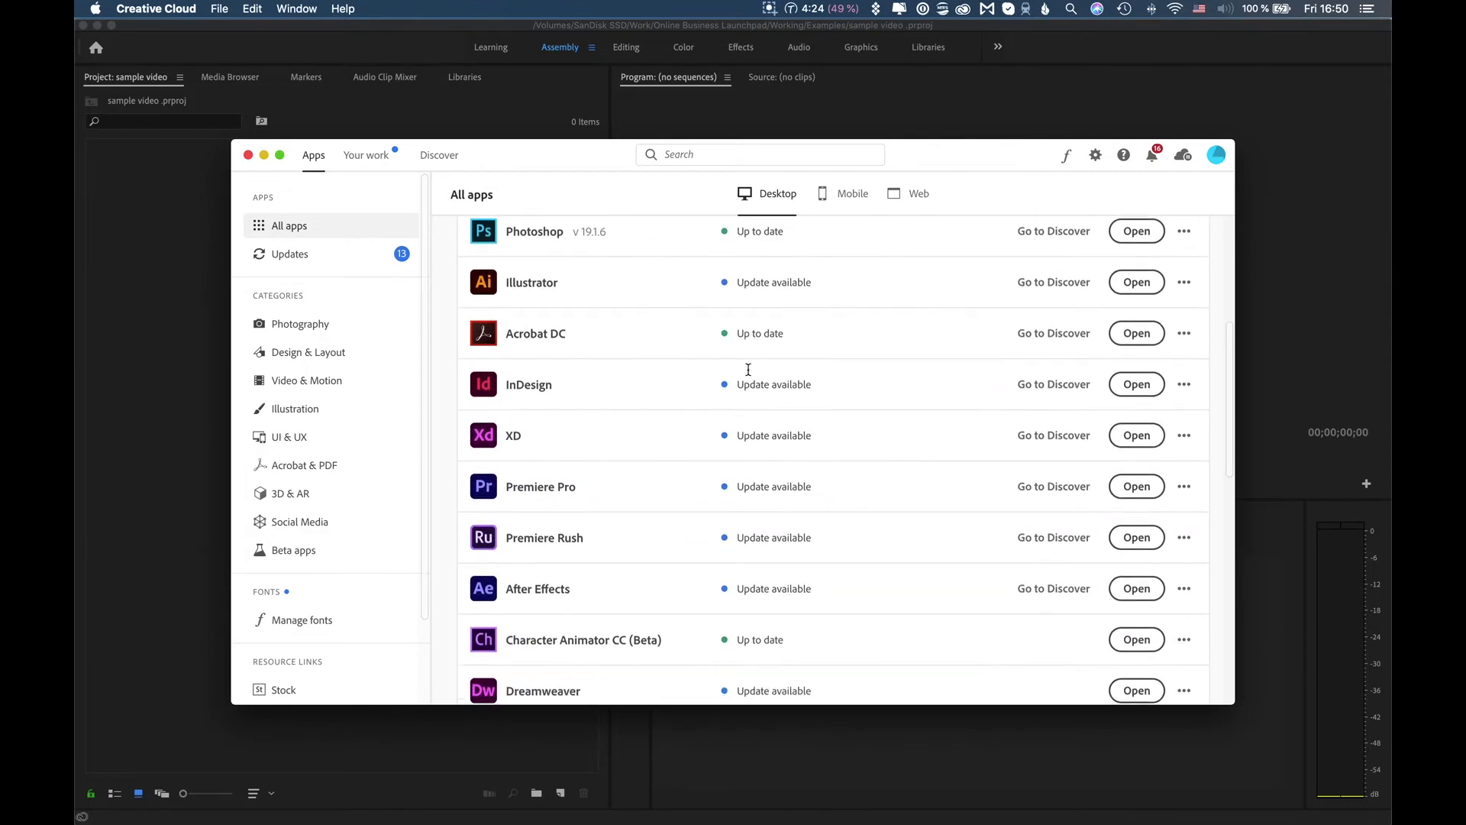
{"action": "scroll", "coordinate": [749, 369], "scroll_direction": "down", "scroll_amount": 12}
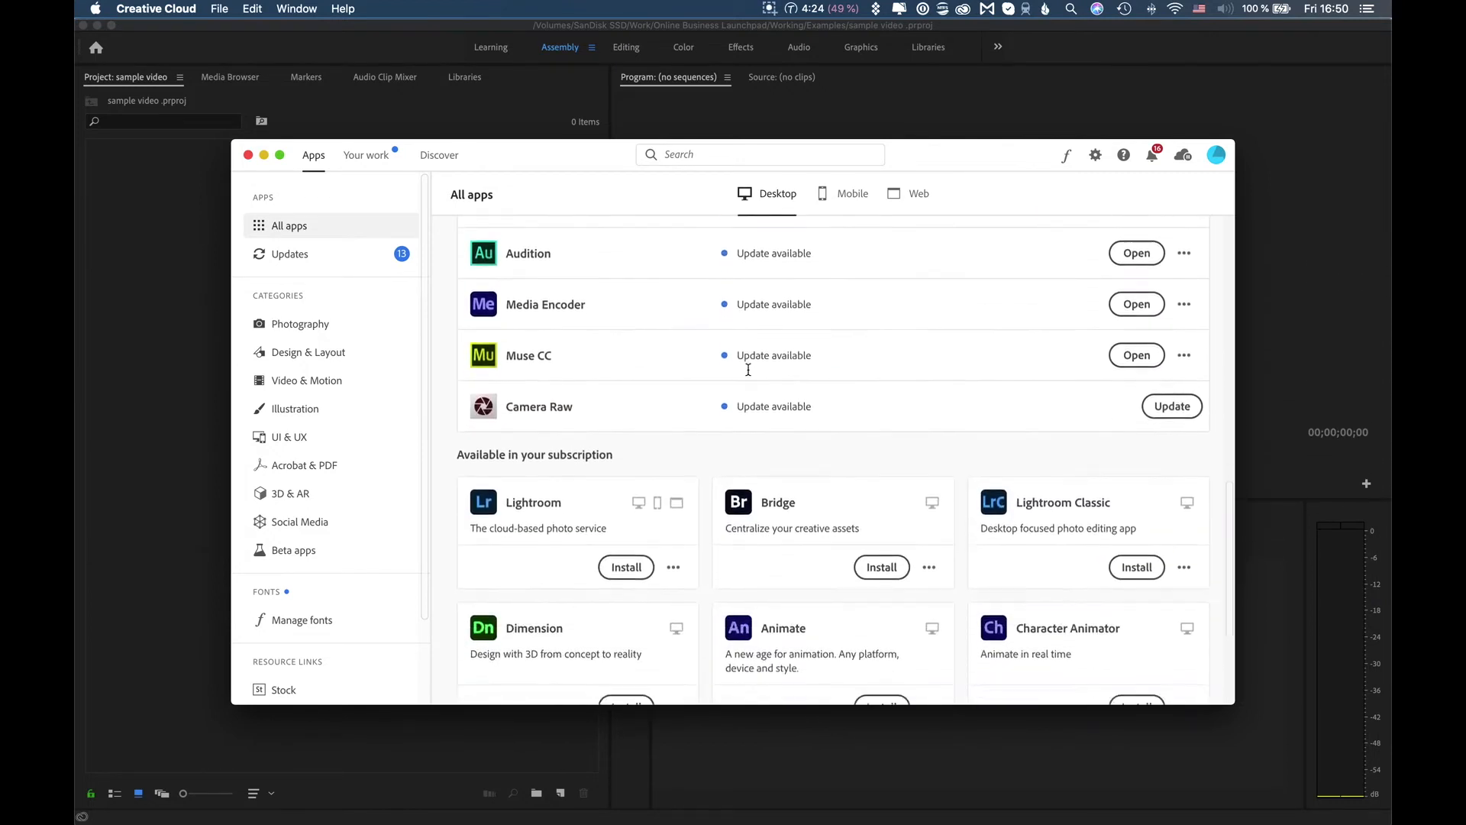
{"action": "scroll", "coordinate": [748, 369], "scroll_direction": "down", "scroll_amount": 2}
{"action": "scroll", "coordinate": [749, 374], "scroll_direction": "up", "scroll_amount": 3}
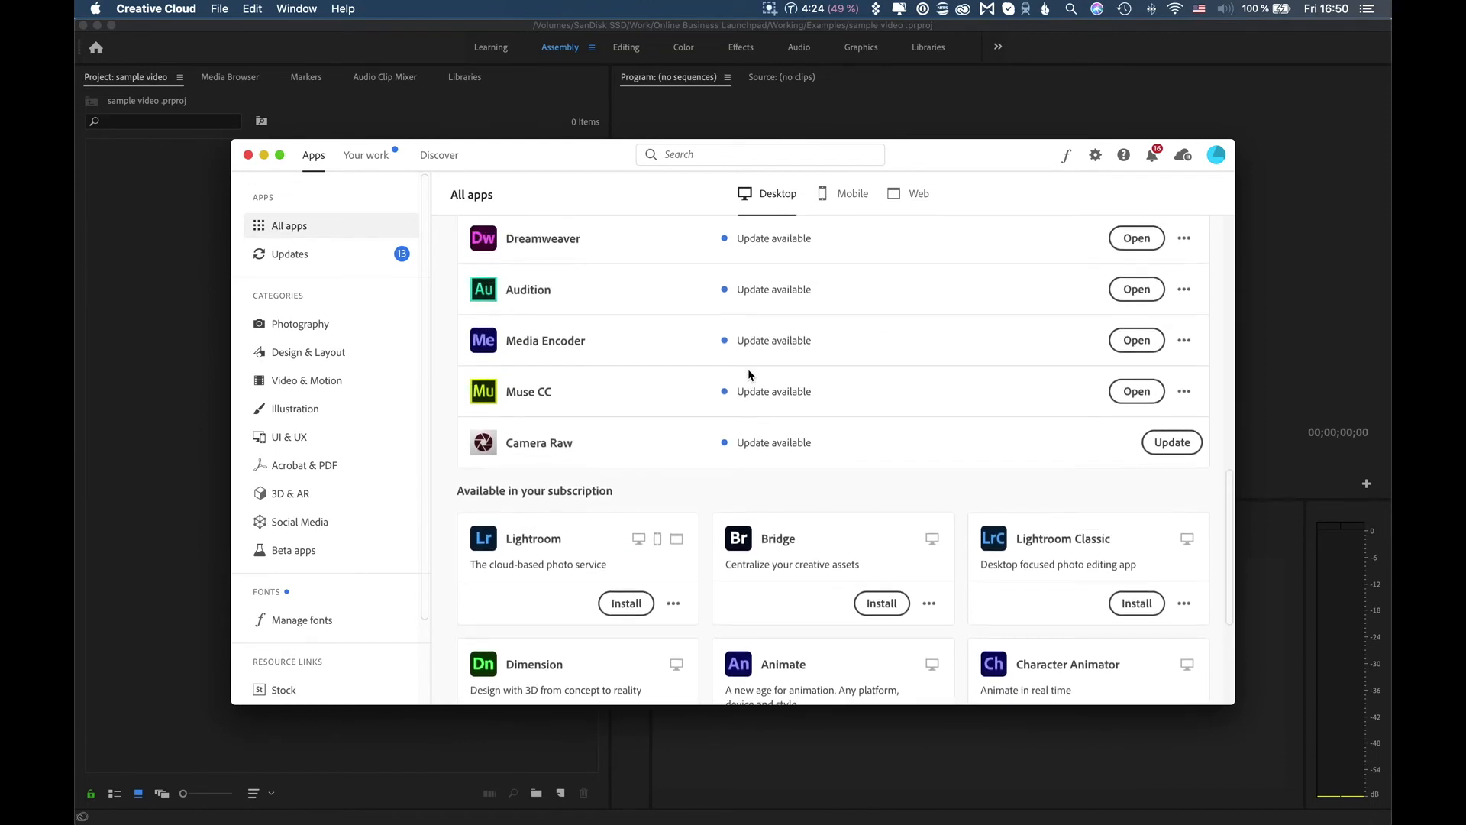
{"action": "scroll", "coordinate": [748, 374], "scroll_direction": "up", "scroll_amount": 20}
{"action": "left_click", "coordinate": [248, 155]}
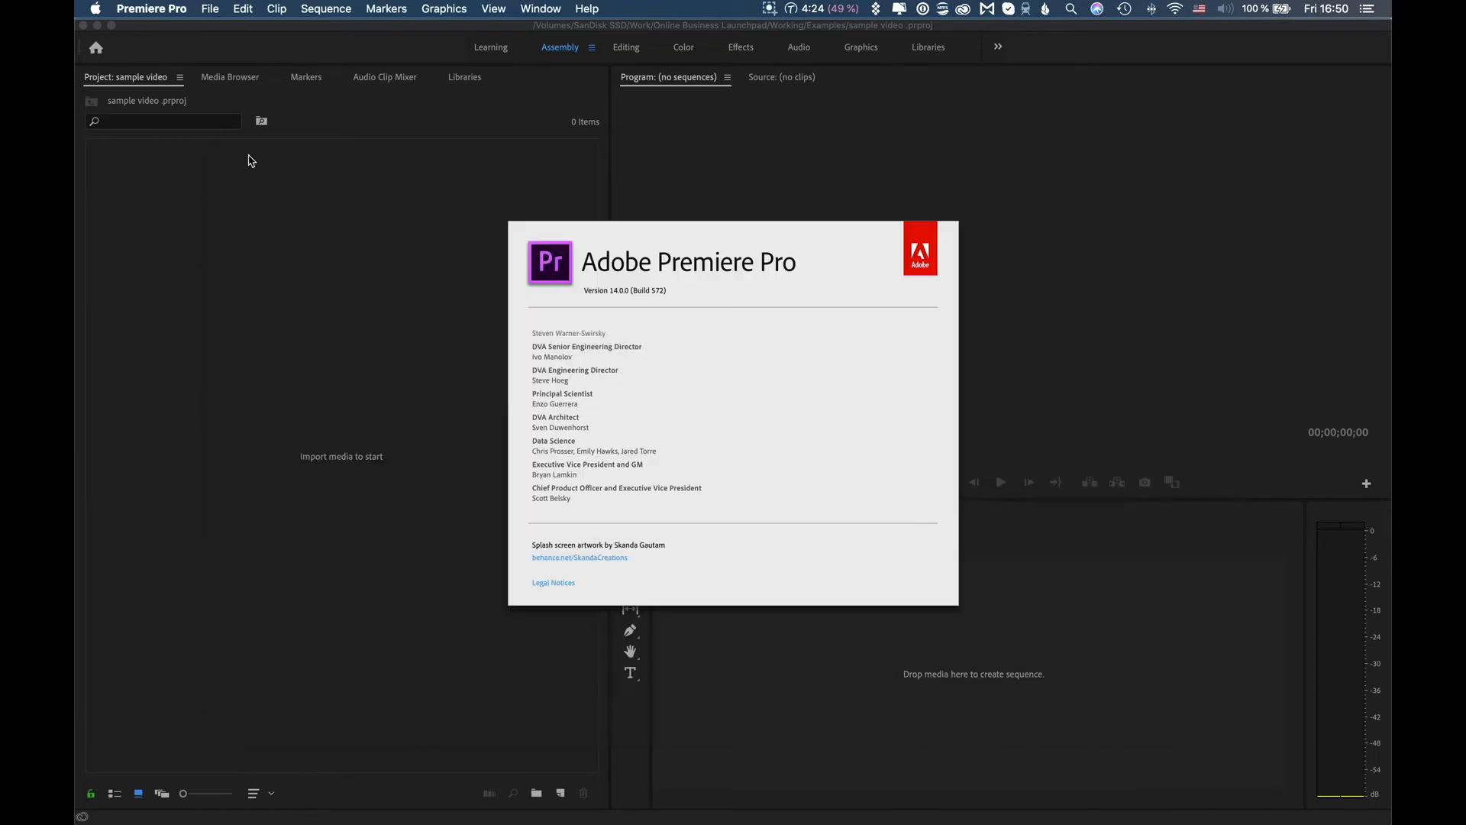
Step: Dismiss the Premiere Pro version information and import all four Pexels clips from the Stock Videos folder into the sample video project
{"action": "left_click", "coordinate": [581, 248]}
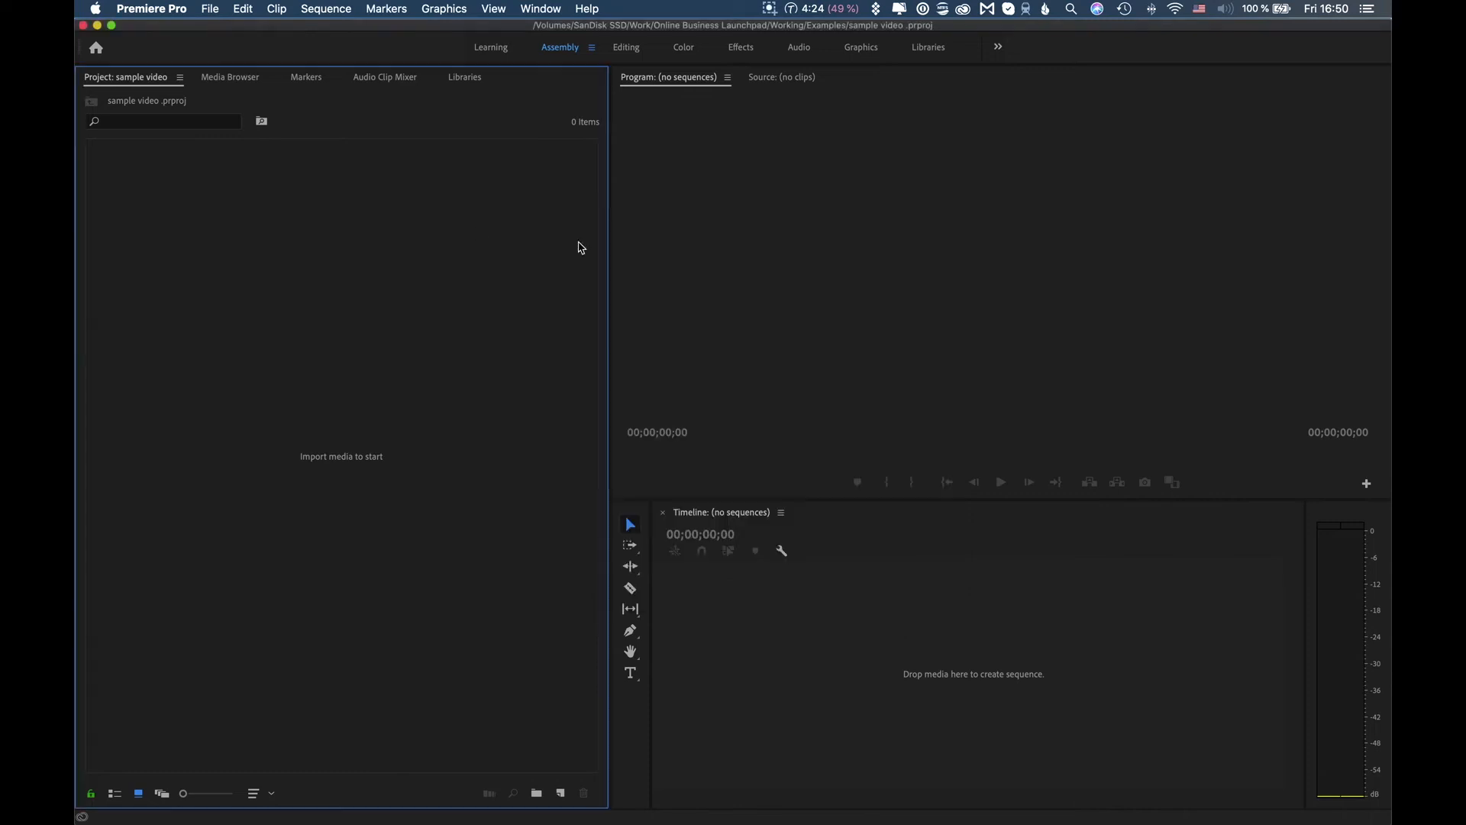
{"action": "right_click", "coordinate": [402, 391]}
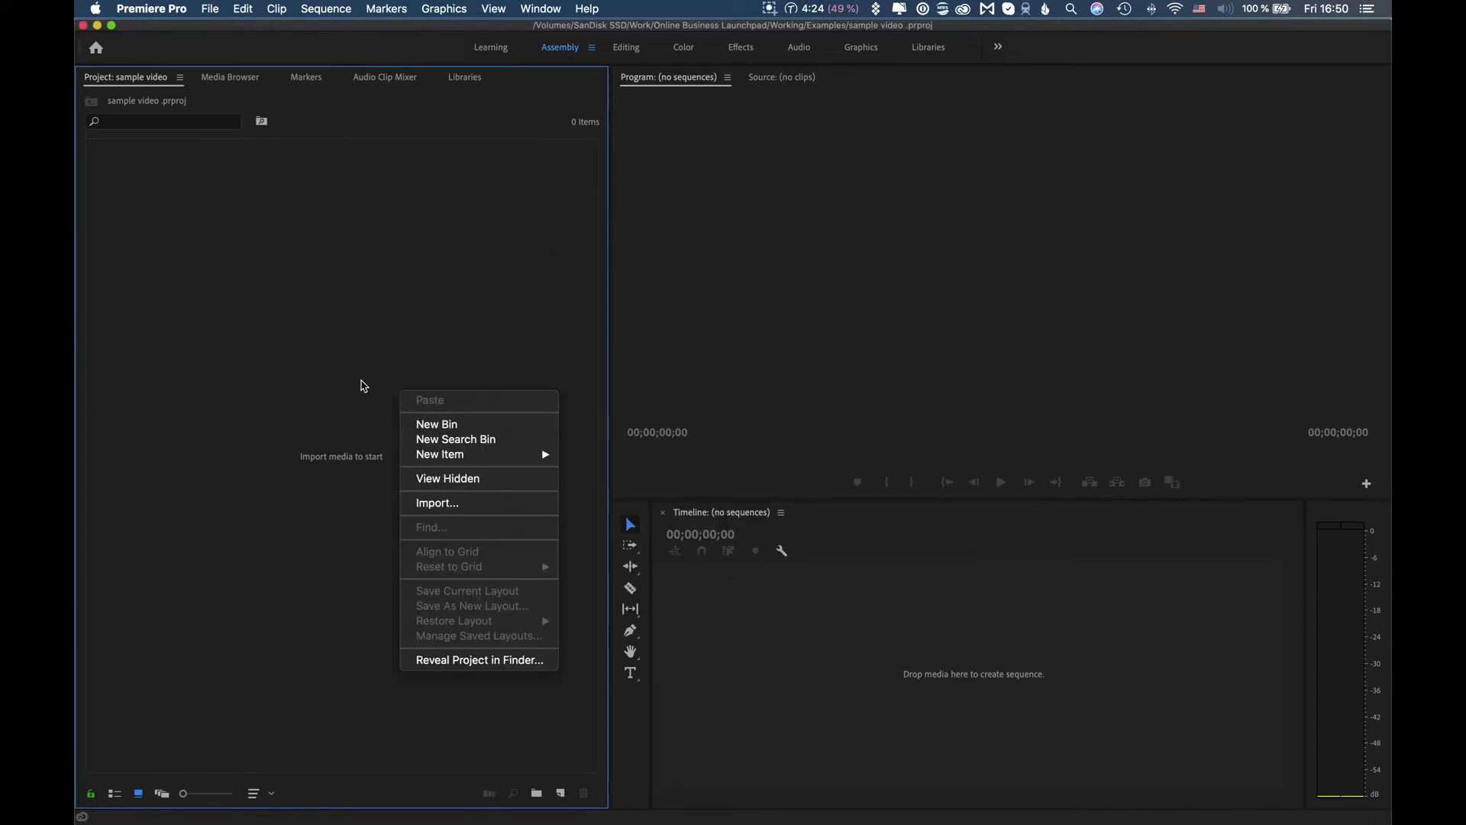
{"action": "left_click", "coordinate": [377, 346]}
{"action": "right_click", "coordinate": [381, 355]}
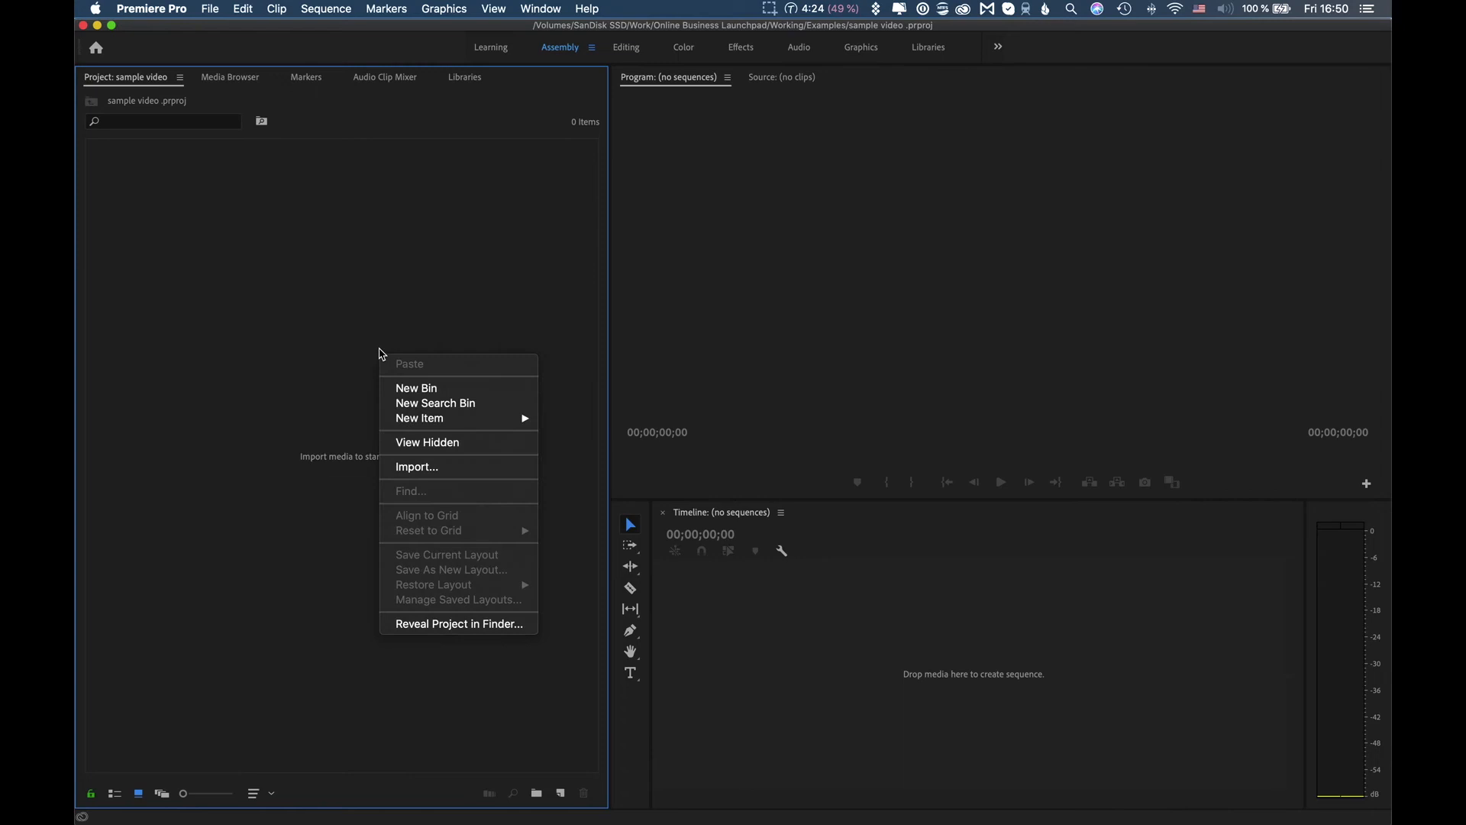
{"action": "left_click", "coordinate": [465, 467]}
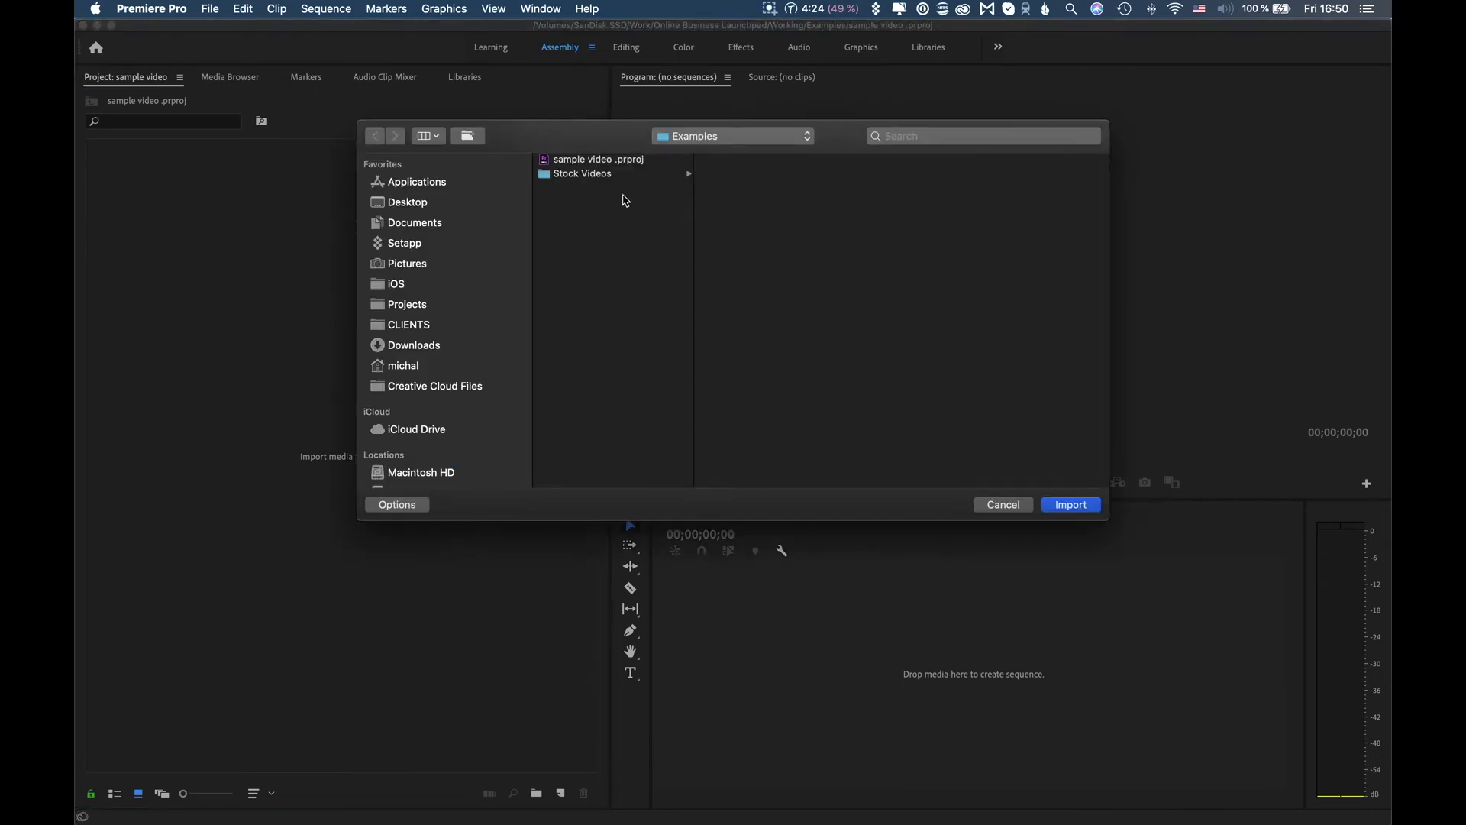
{"action": "left_click", "coordinate": [605, 176]}
{"action": "left_click_drag", "start_coordinate": [753, 222], "coordinate": [771, 155]}
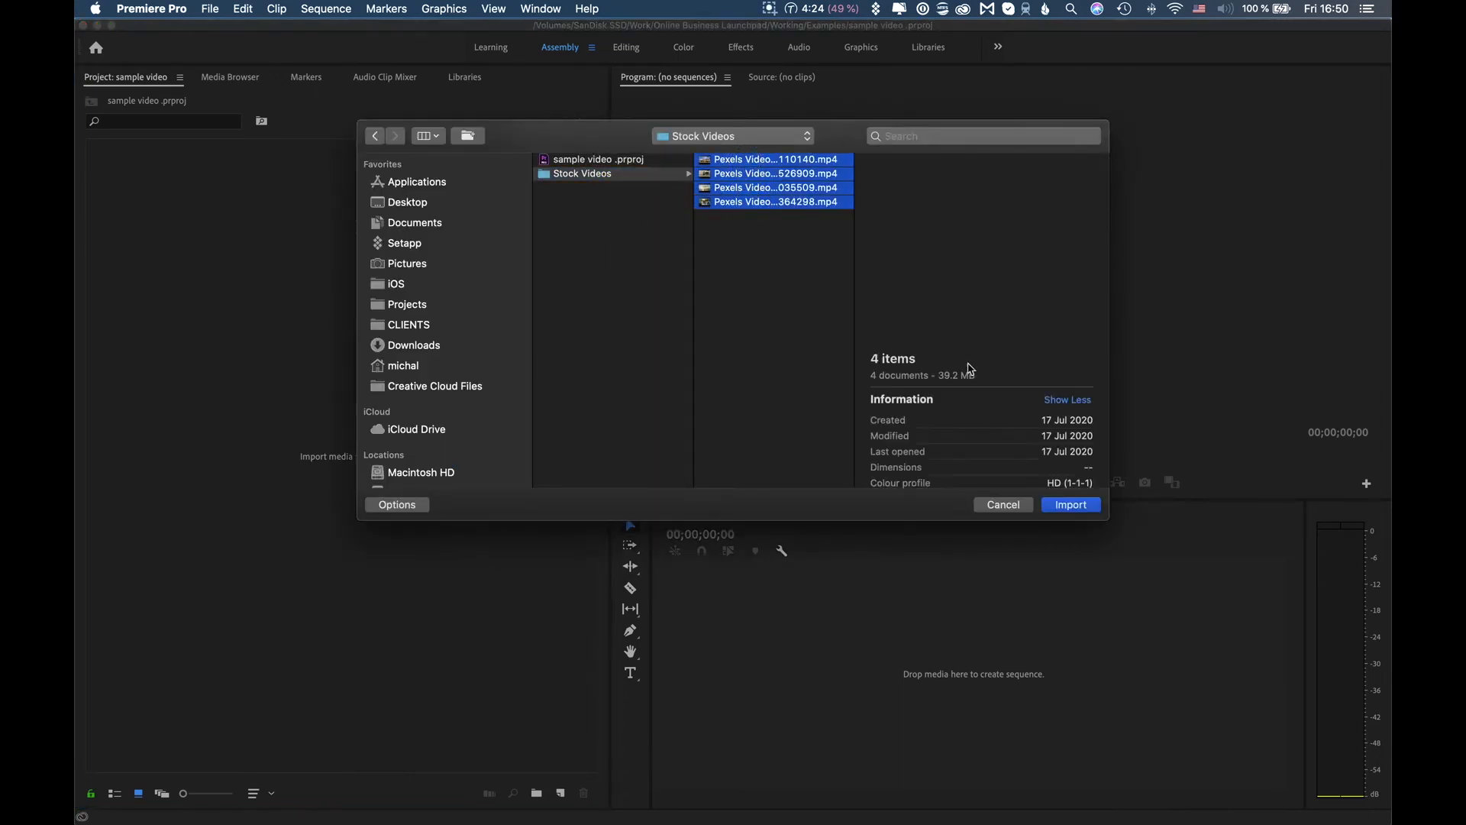
{"action": "left_click", "coordinate": [1055, 505]}
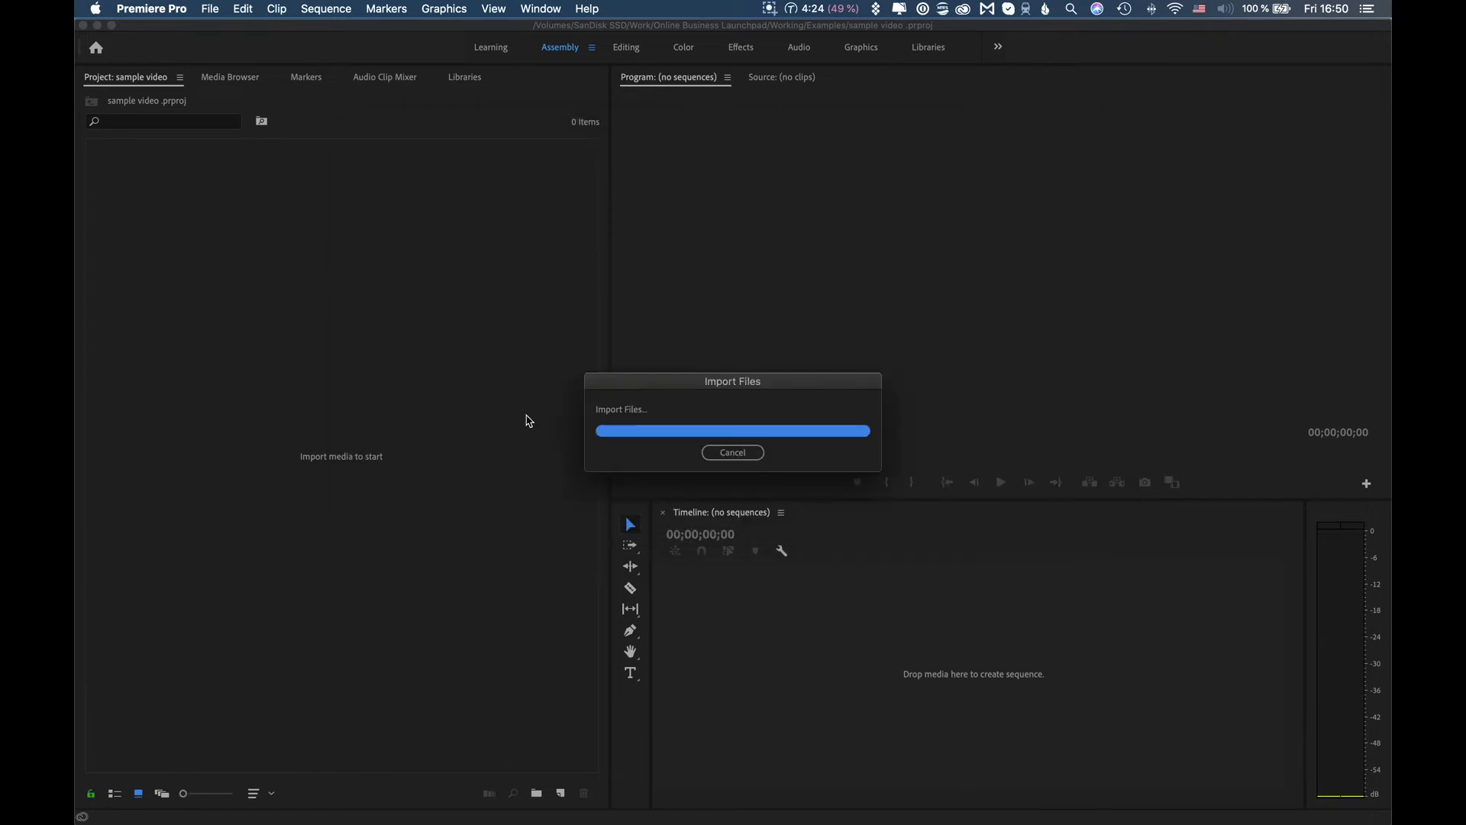
Step: Create a sequence by placing the sunset clip Pexels Videos 1110140 in the empty timeline
{"action": "left_click", "coordinate": [408, 199]}
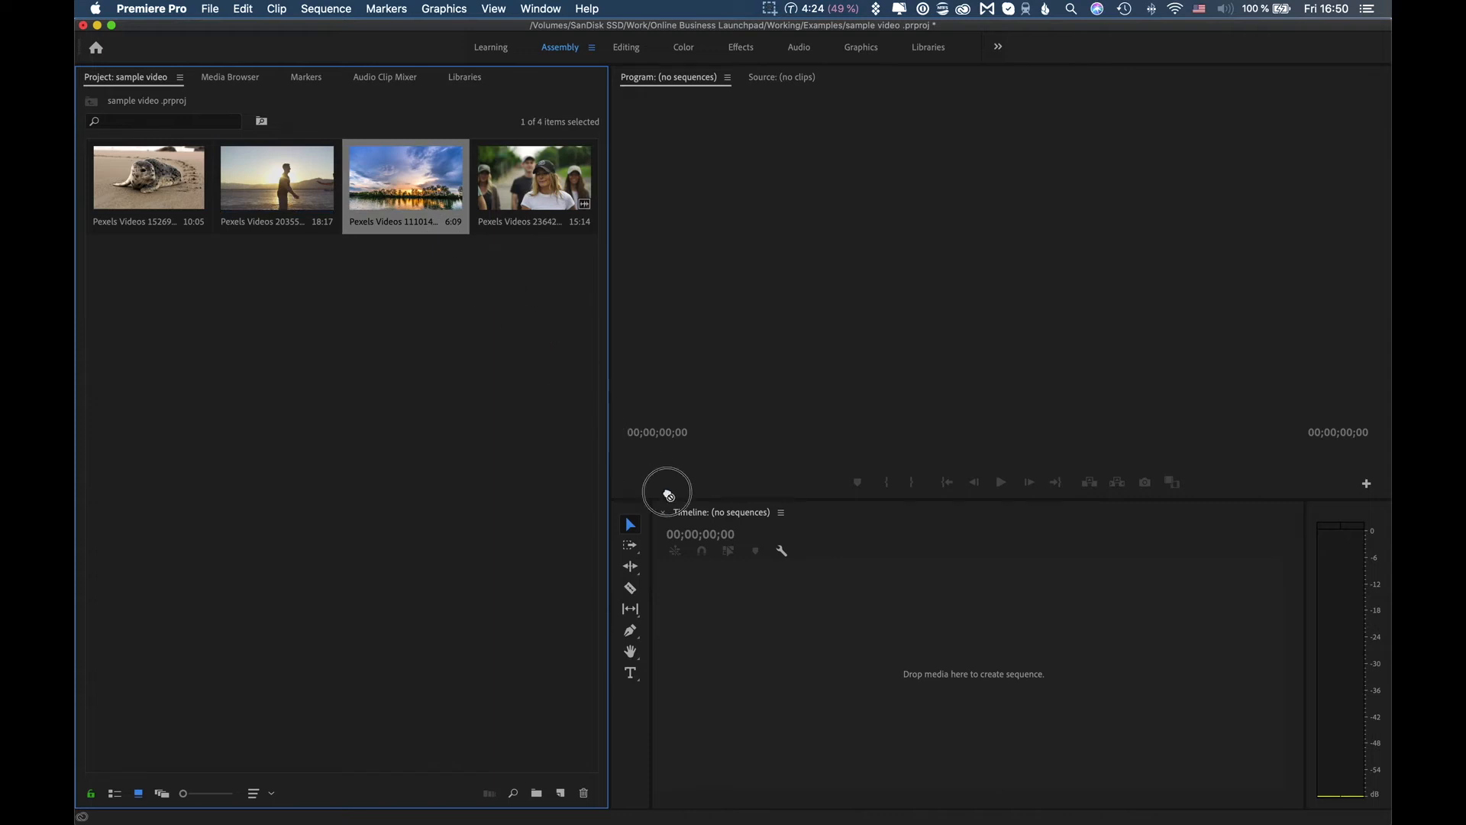
{"action": "left_click_drag", "start_coordinate": [705, 594], "coordinate": [707, 594]}
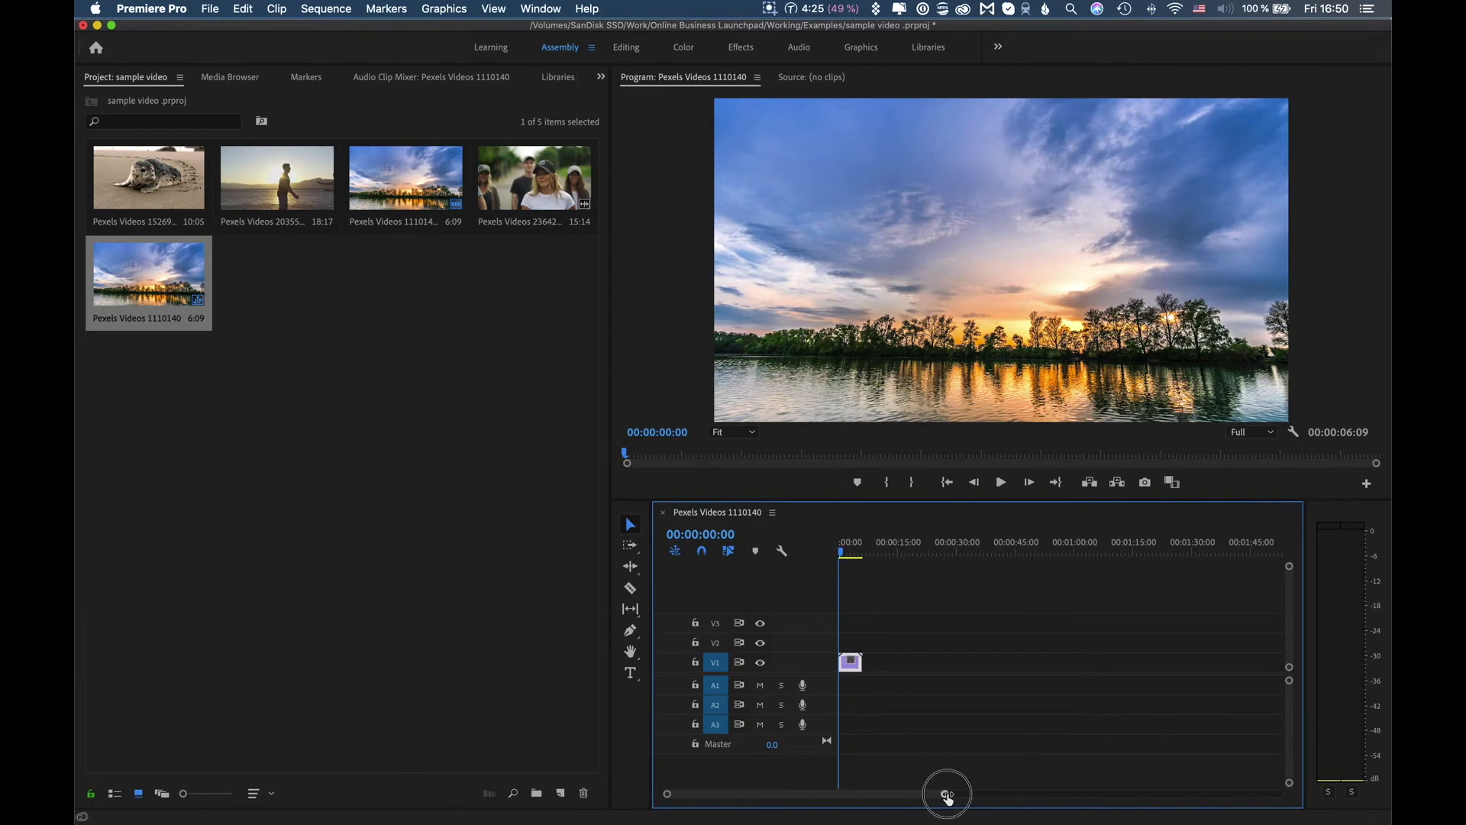
{"action": "left_click_drag", "start_coordinate": [948, 798], "coordinate": [881, 796]}
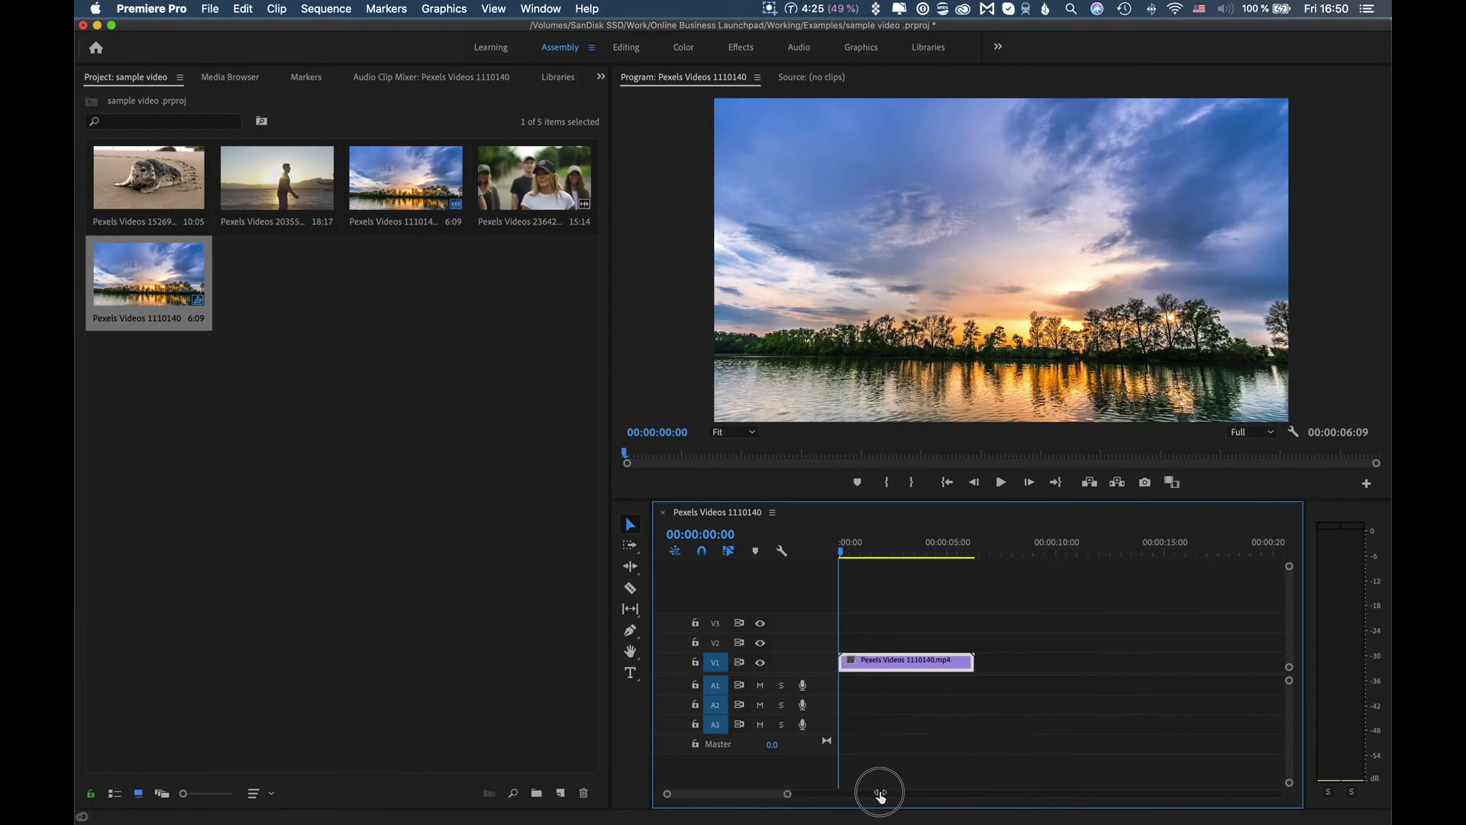
Step: Add the group clip Pexels Videos 2364298 after the sunset clip on V1 and stack the seal clip Pexels Videos 1526909 above it on V2
{"action": "left_click_drag", "start_coordinate": [512, 182], "coordinate": [987, 686]}
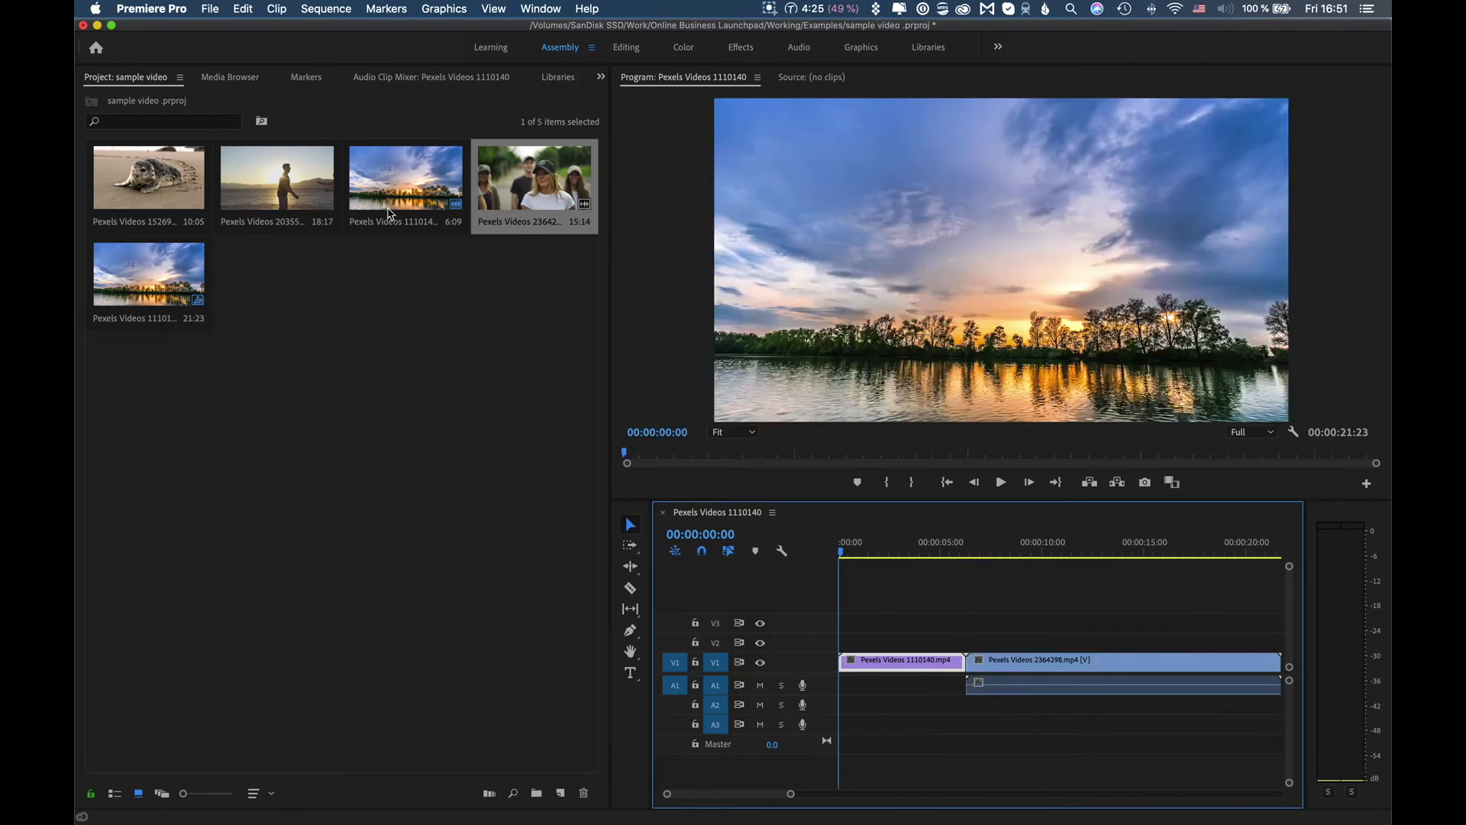
{"action": "left_click_drag", "start_coordinate": [171, 193], "coordinate": [965, 640]}
{"action": "scroll", "coordinate": [1020, 637], "scroll_direction": "right", "scroll_amount": 5}
{"action": "scroll", "coordinate": [1020, 637], "scroll_direction": "left", "scroll_amount": 5}
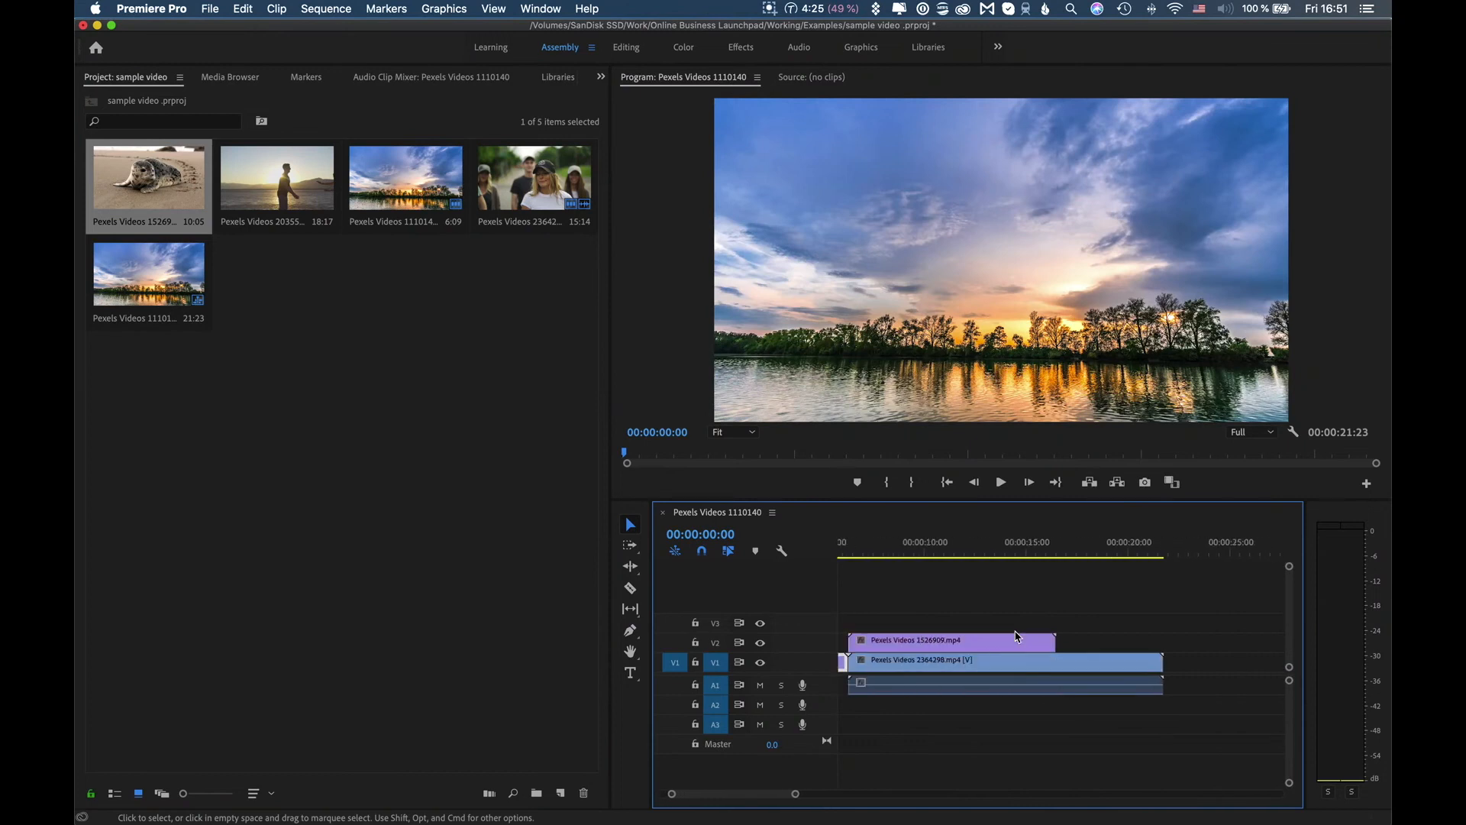
Step: Shift the seal clip along V2 so it overlaps the last seconds of the group clip
{"action": "left_click_drag", "start_coordinate": [990, 642], "coordinate": [1144, 643]}
{"action": "scroll", "coordinate": [1145, 641], "scroll_direction": "right", "scroll_amount": 3}
{"action": "left_click_drag", "start_coordinate": [953, 642], "coordinate": [990, 648]}
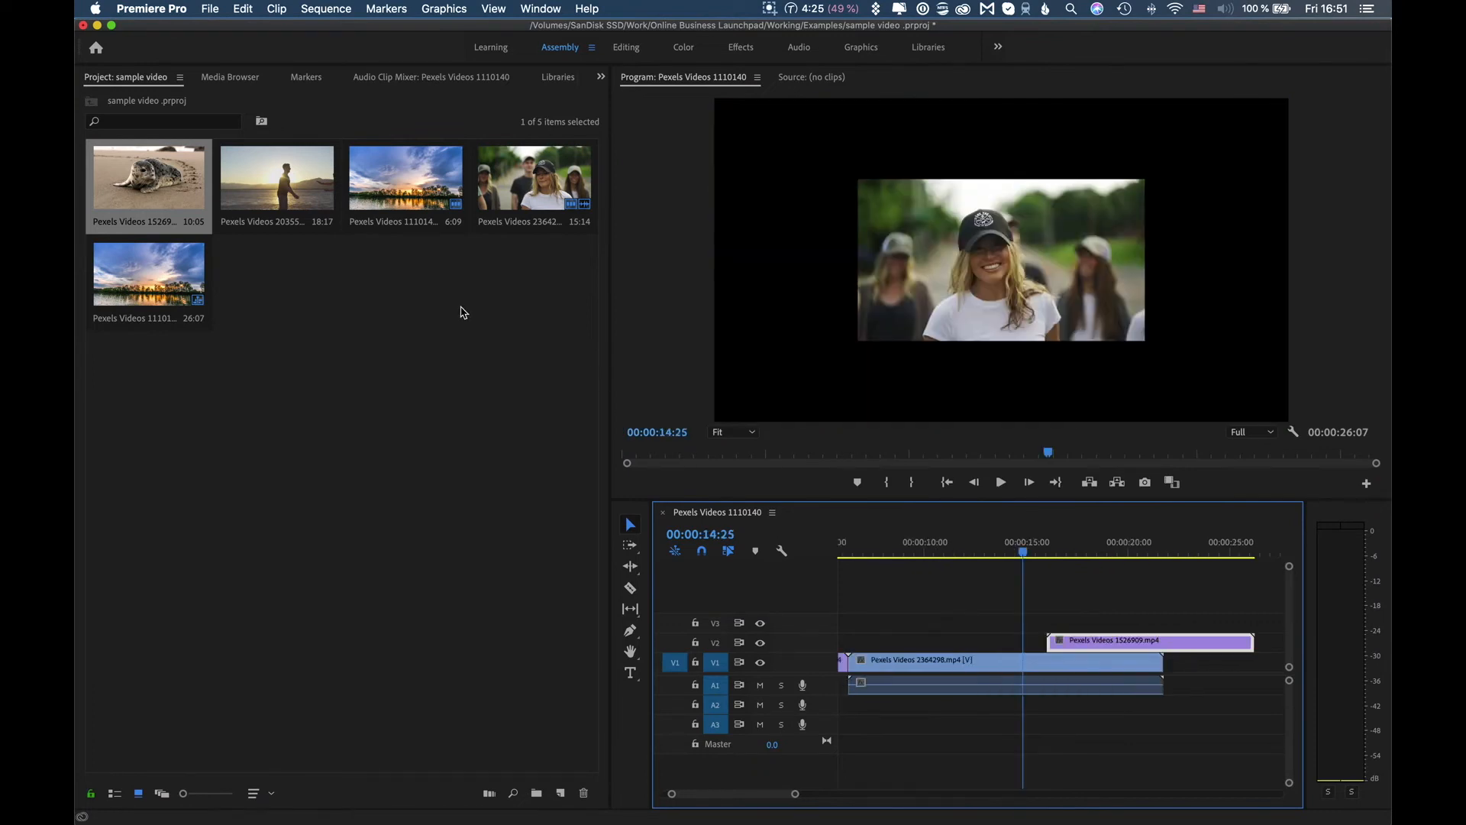
Step: Append the clip Pexels Videos 2035509 directly after the group clip on V1 and review the arrangement
{"action": "left_click", "coordinate": [267, 191]}
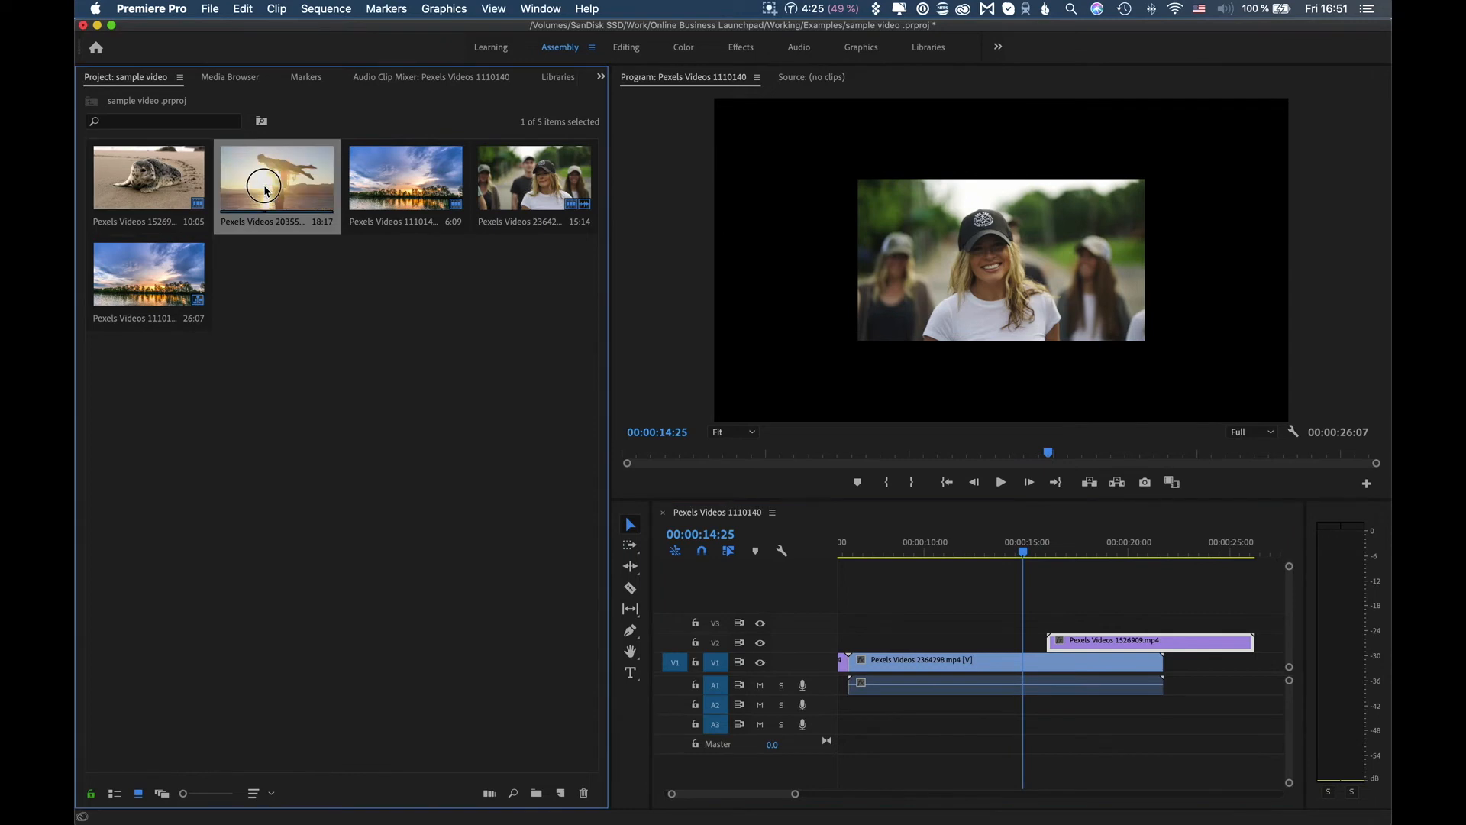
{"action": "left_click_drag", "start_coordinate": [267, 191], "coordinate": [1247, 658]}
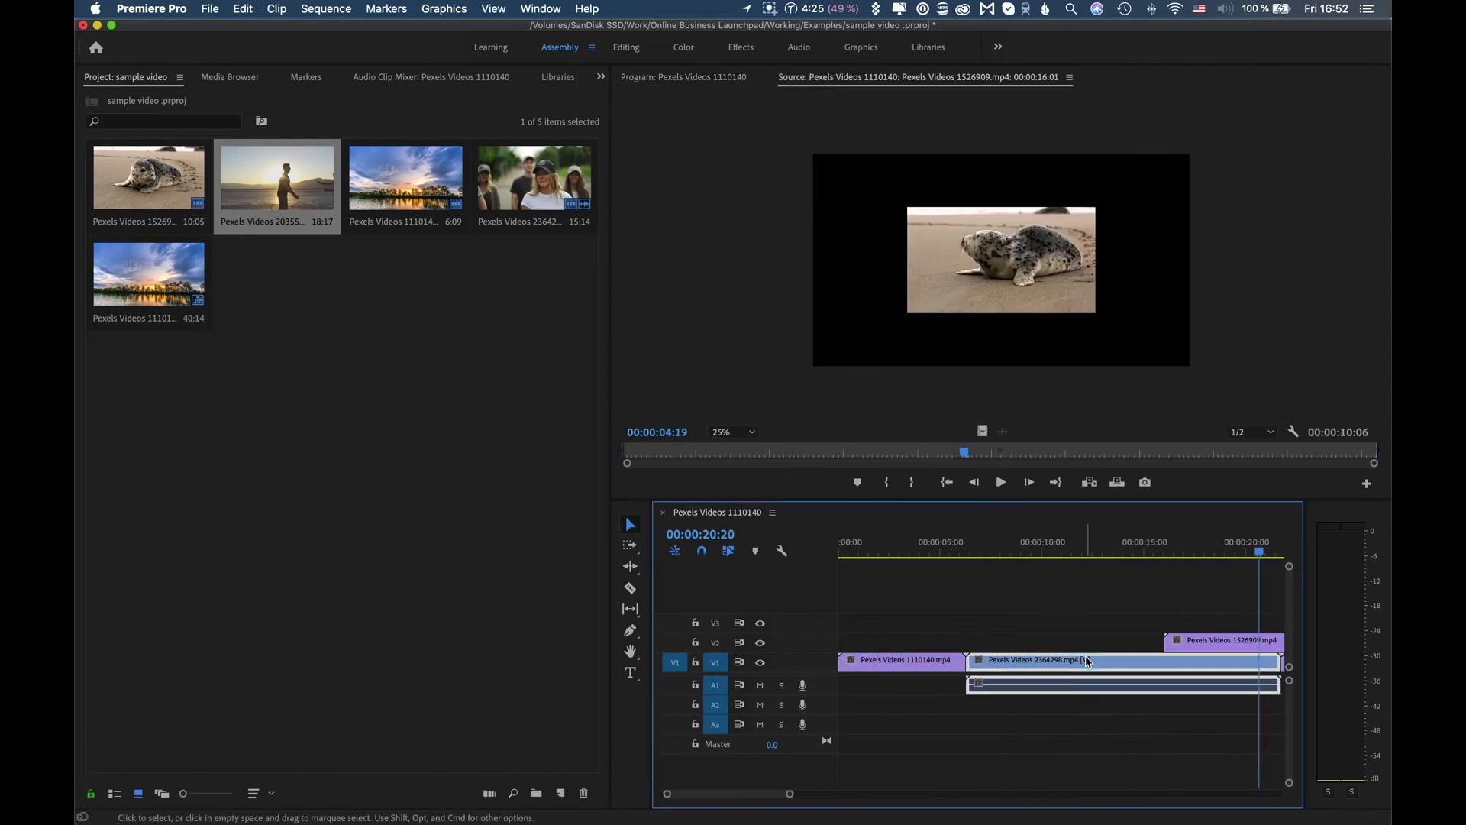
{"action": "mouse_move", "coordinate": [791, 794]}
{"action": "left_mouse_down"}
{"action": "mouse_move", "coordinate": [759, 791]}
{"action": "mouse_move", "coordinate": [786, 796]}
{"action": "left_mouse_up"}
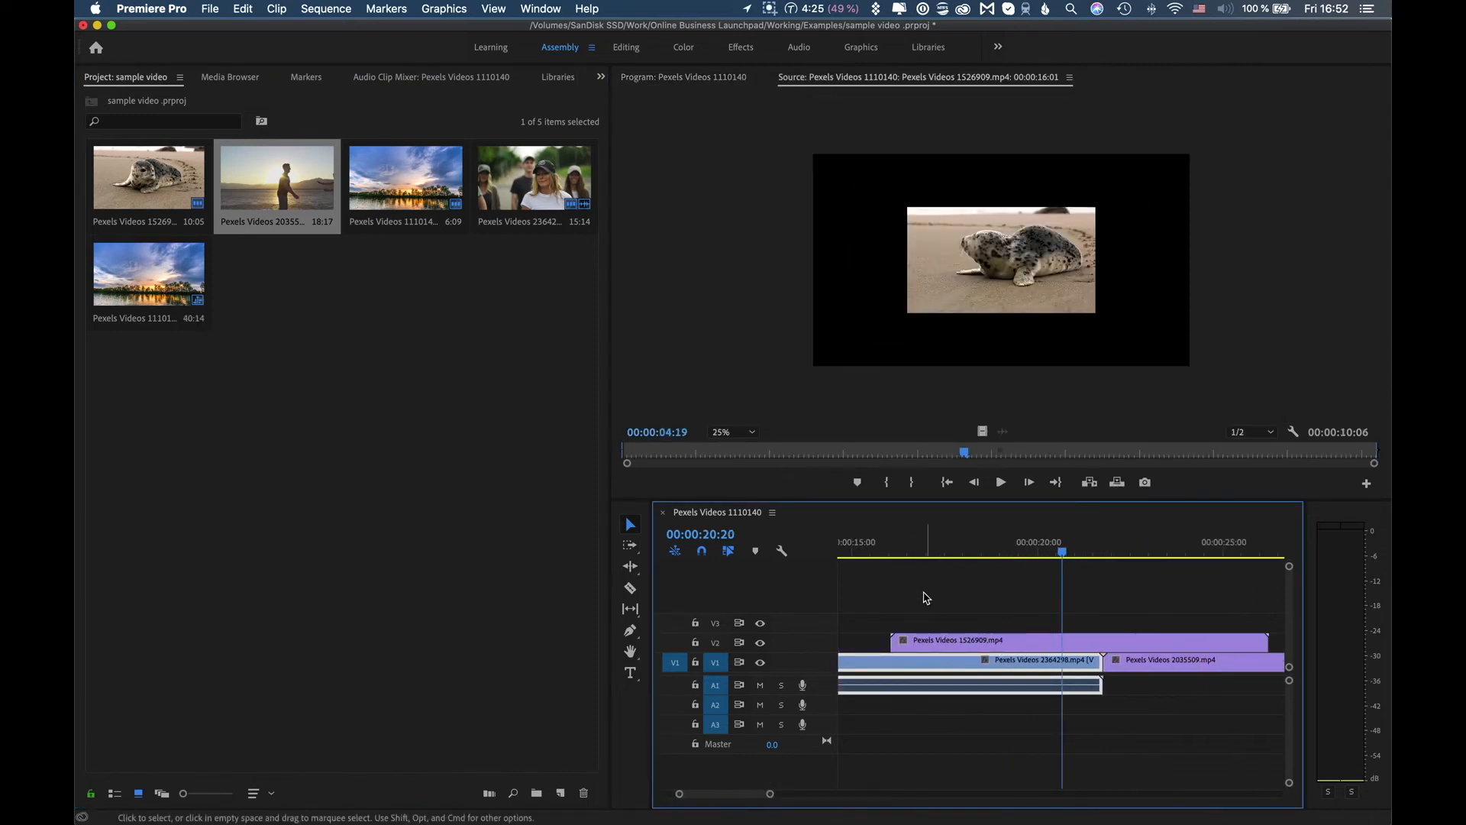
{"action": "scroll", "coordinate": [928, 562], "scroll_direction": "left", "scroll_amount": 8}
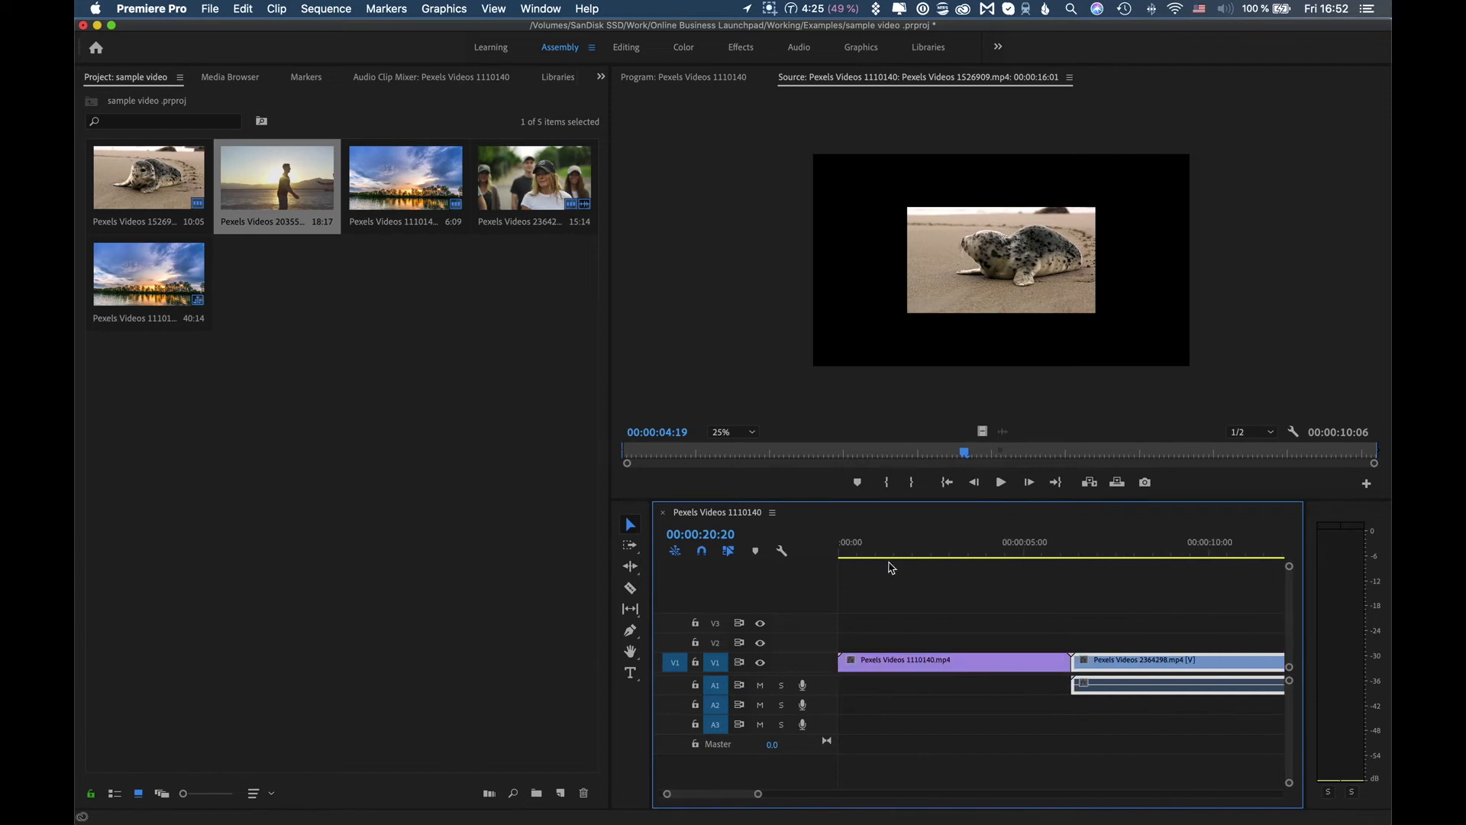
{"action": "scroll", "coordinate": [1054, 670], "scroll_direction": "right", "scroll_amount": 5}
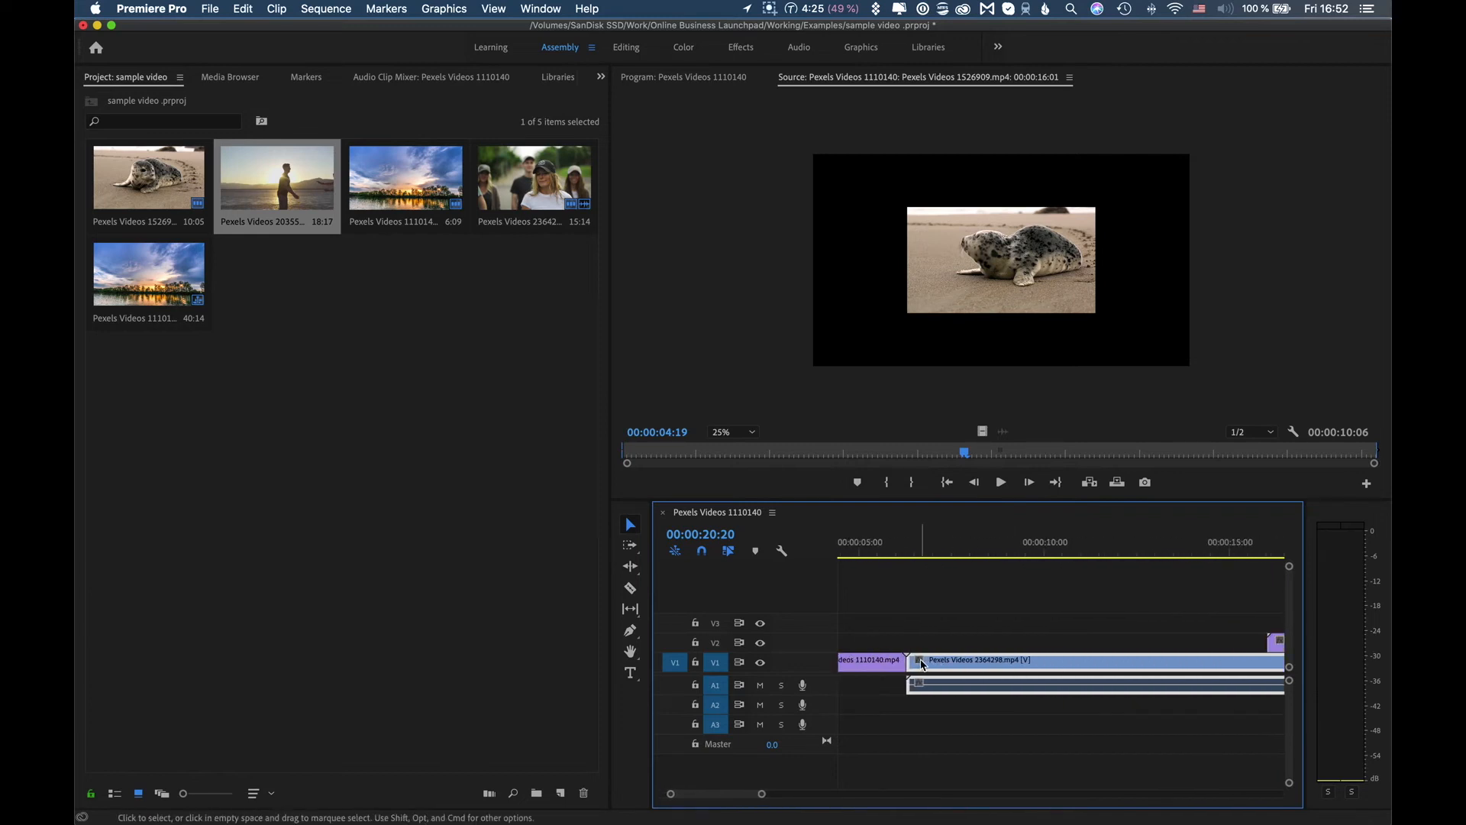
Step: Switch to the Effects workspace and apply the Dust & Scratches video effect from Noise & Grain to the group clip
{"action": "double_click", "coordinate": [922, 665]}
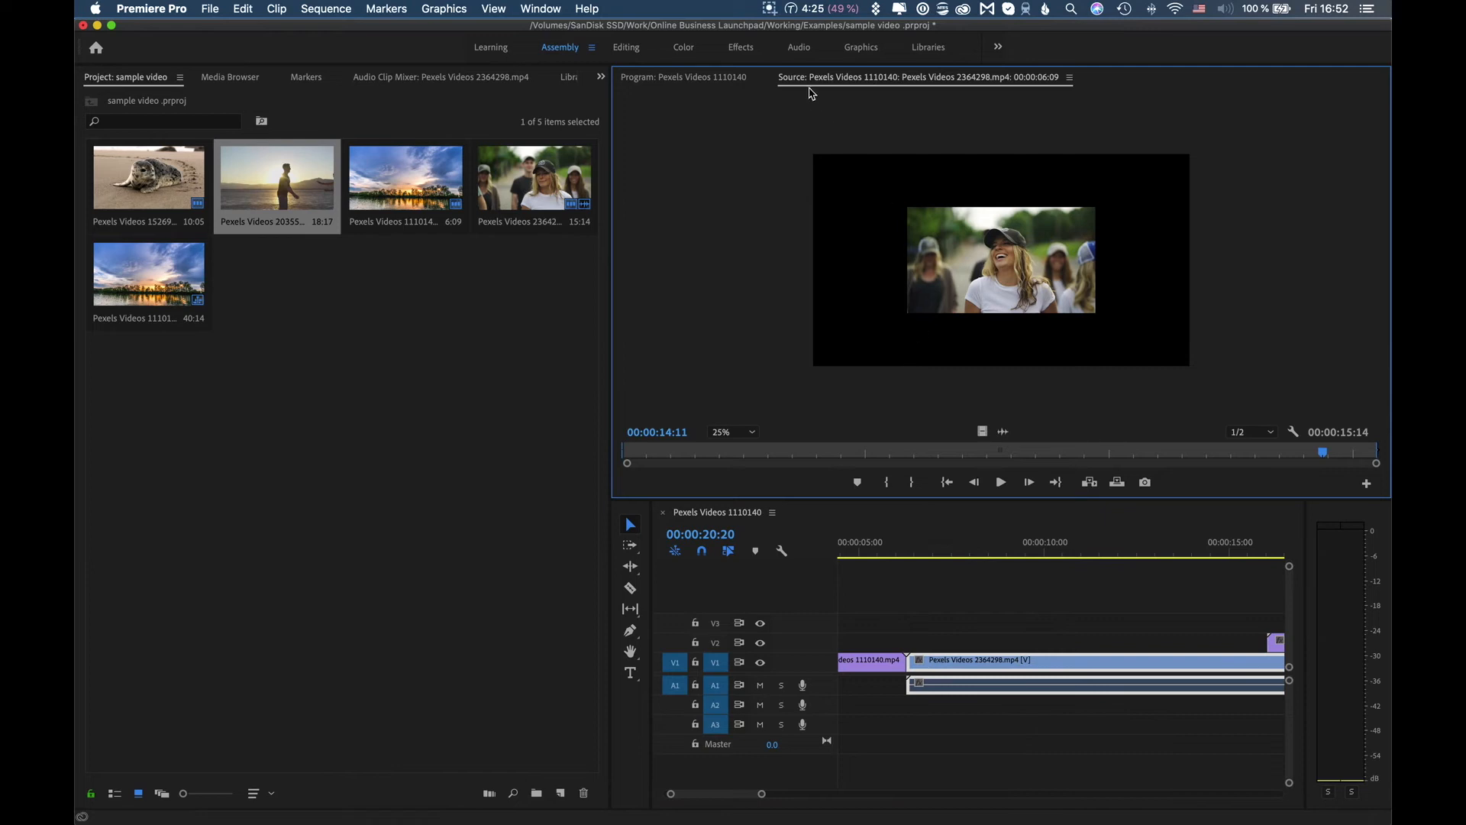
{"action": "left_click", "coordinate": [737, 58]}
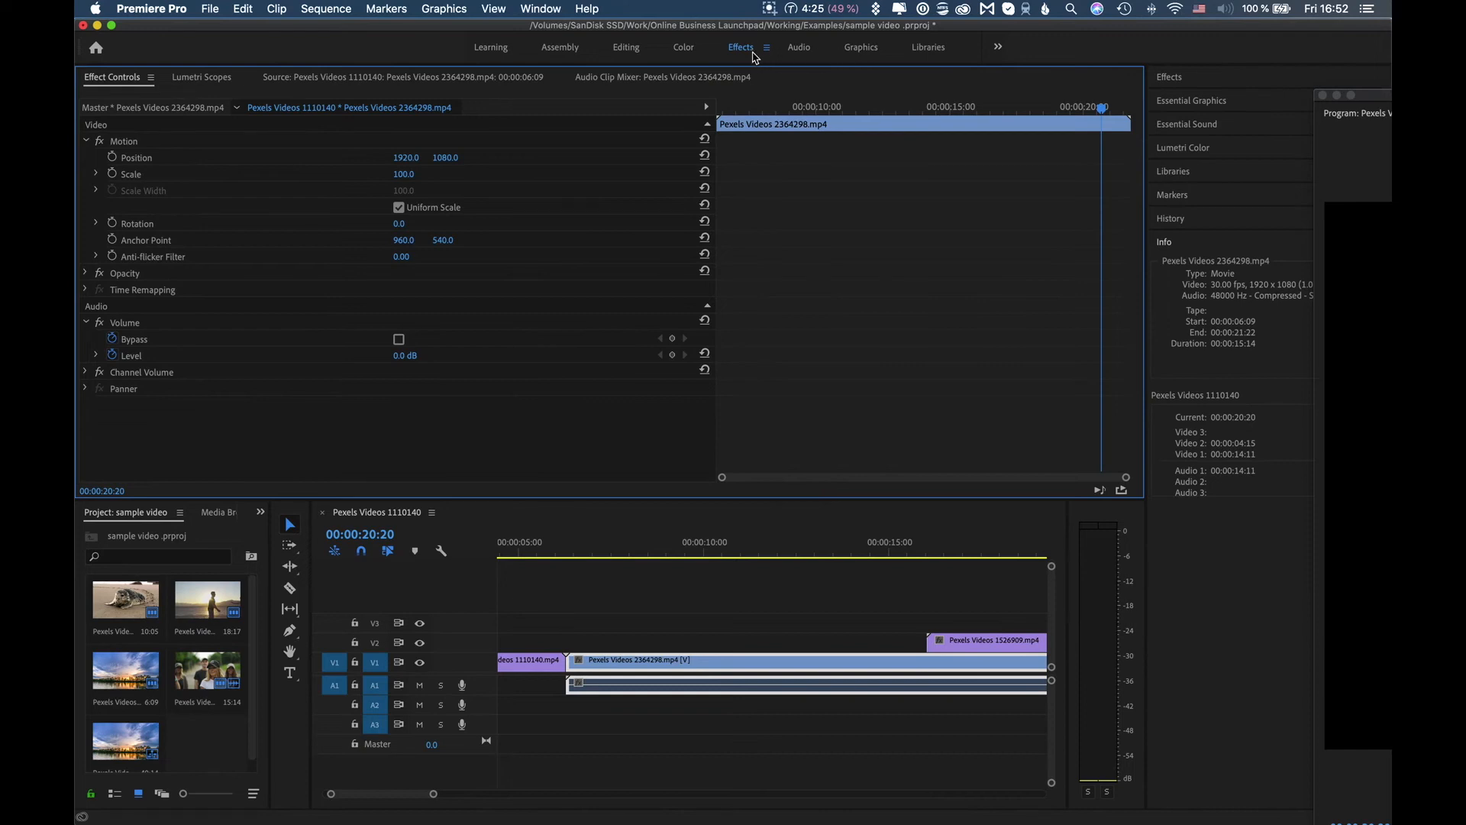
{"action": "left_click", "coordinate": [1173, 78]}
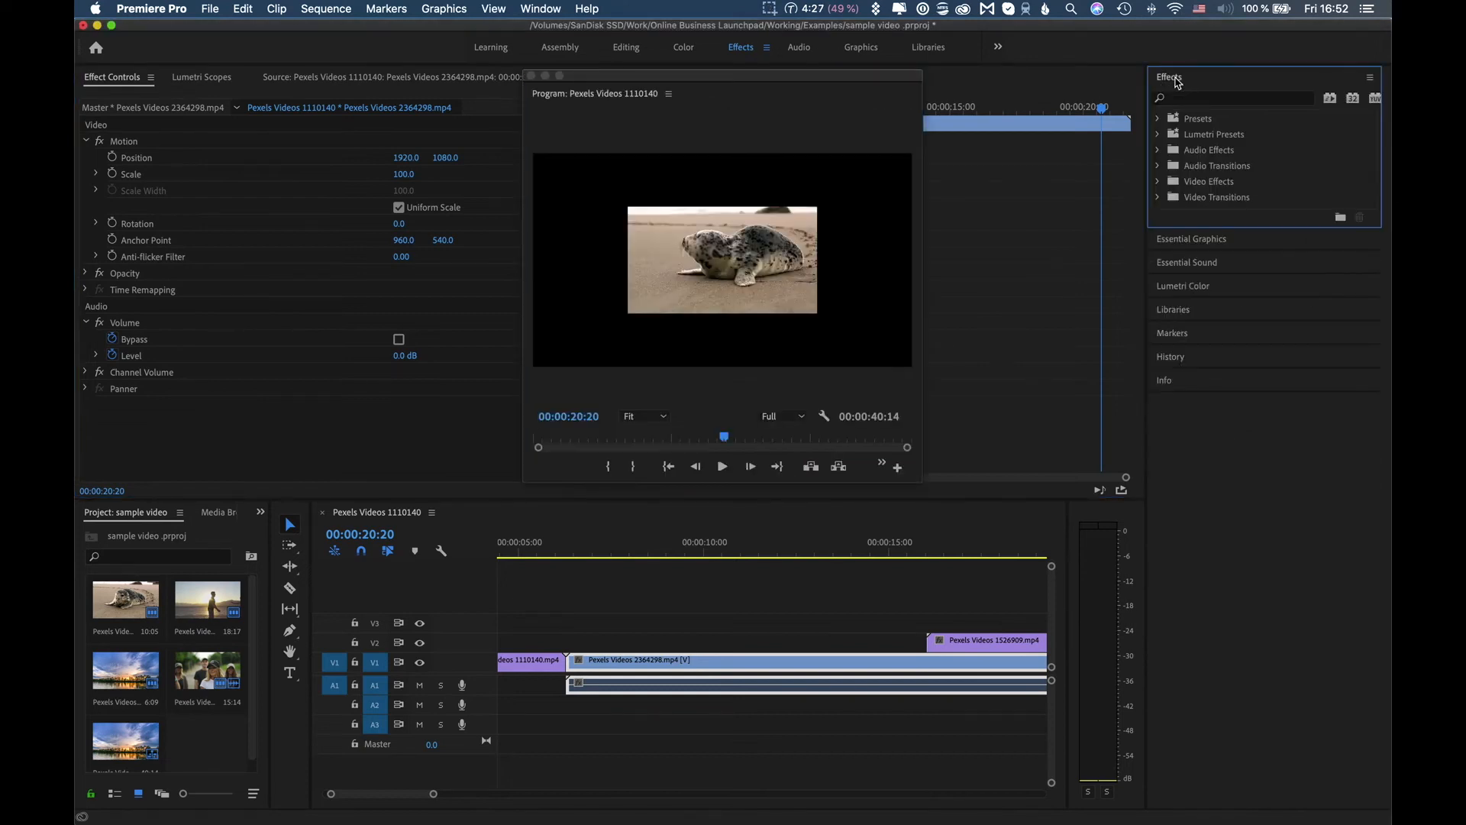
{"action": "left_click", "coordinate": [1158, 183]}
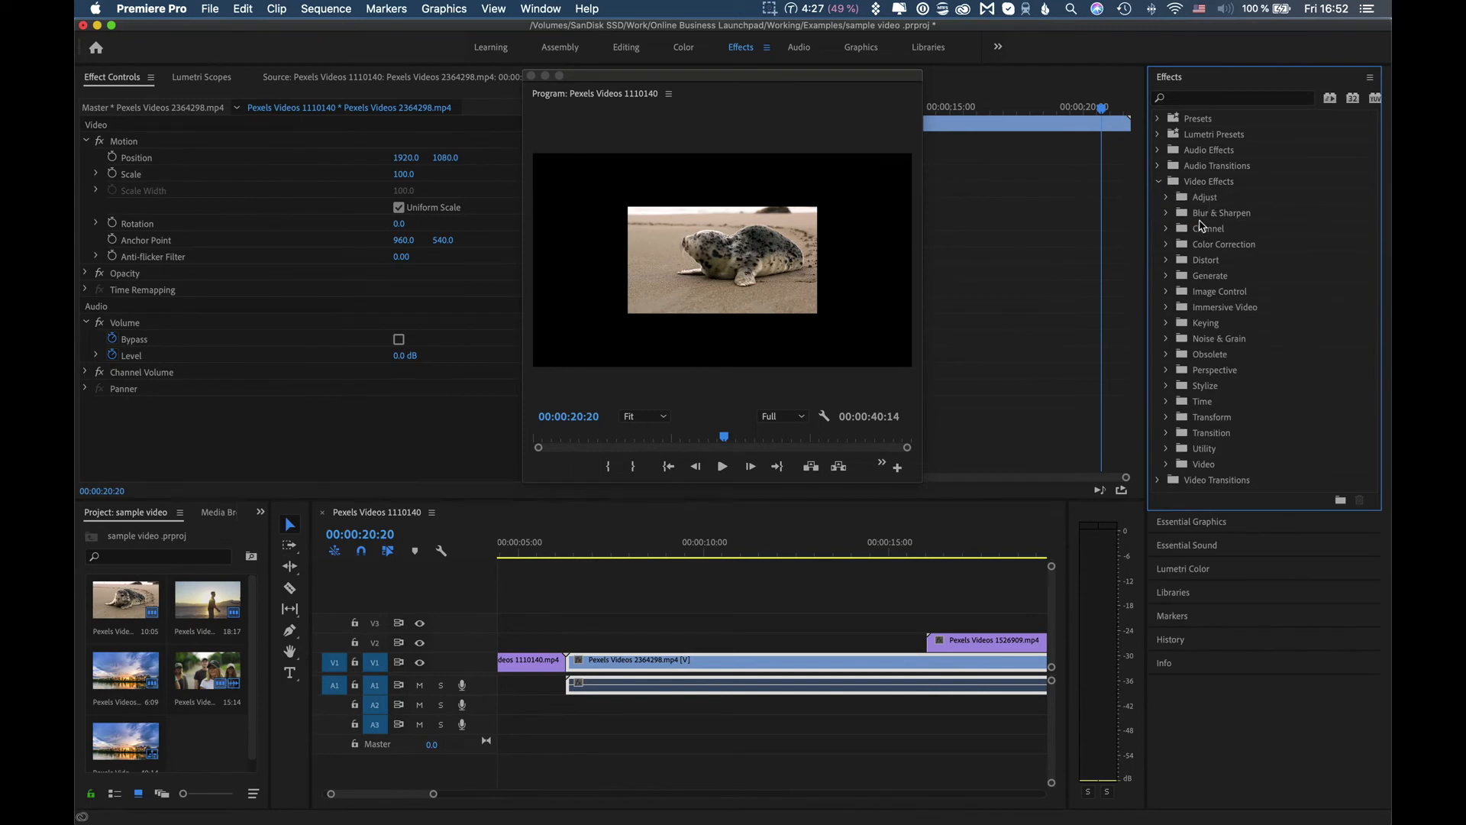
{"action": "left_click", "coordinate": [1214, 345]}
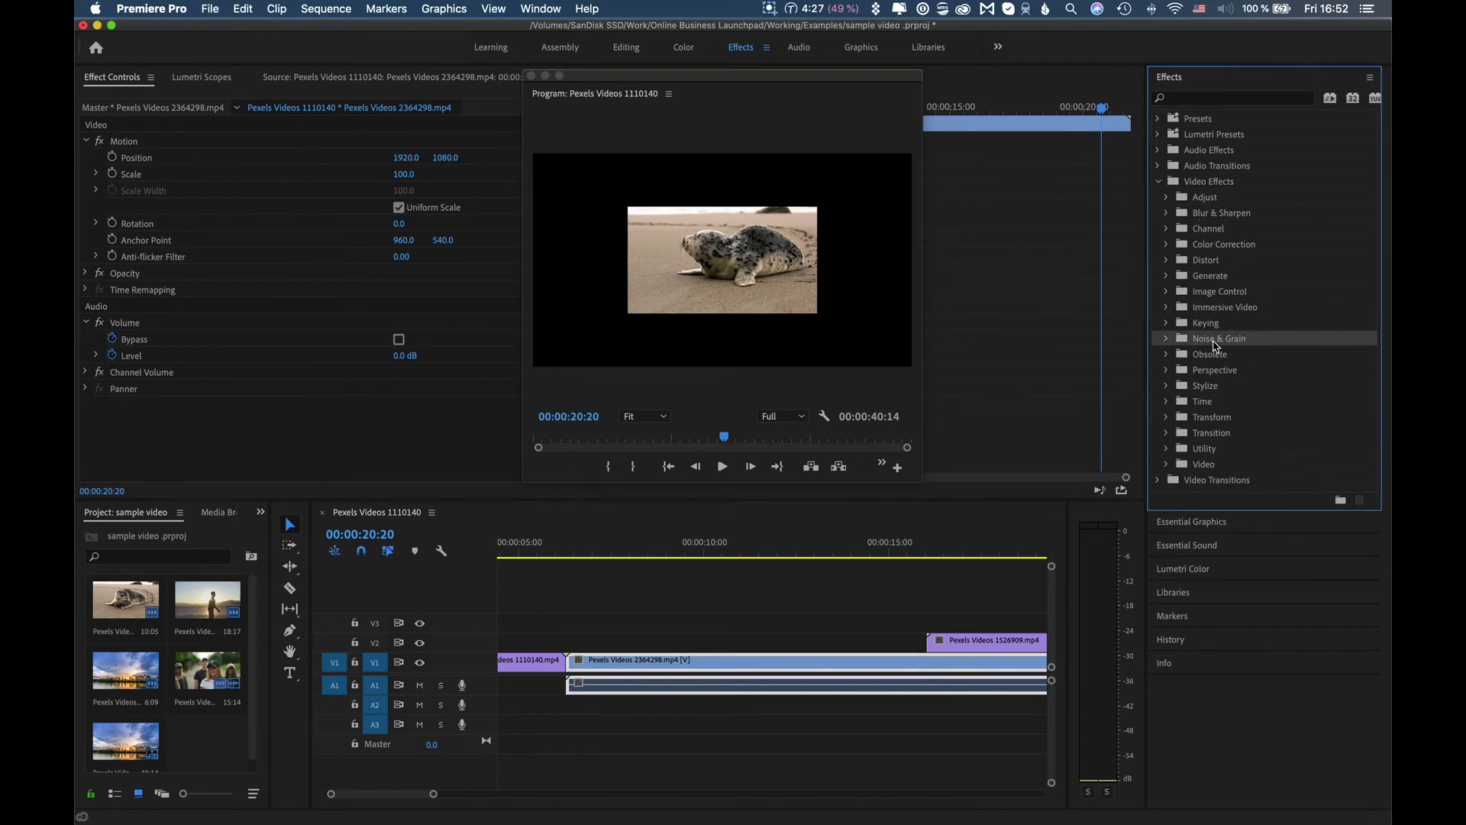
{"action": "left_click", "coordinate": [1166, 340]}
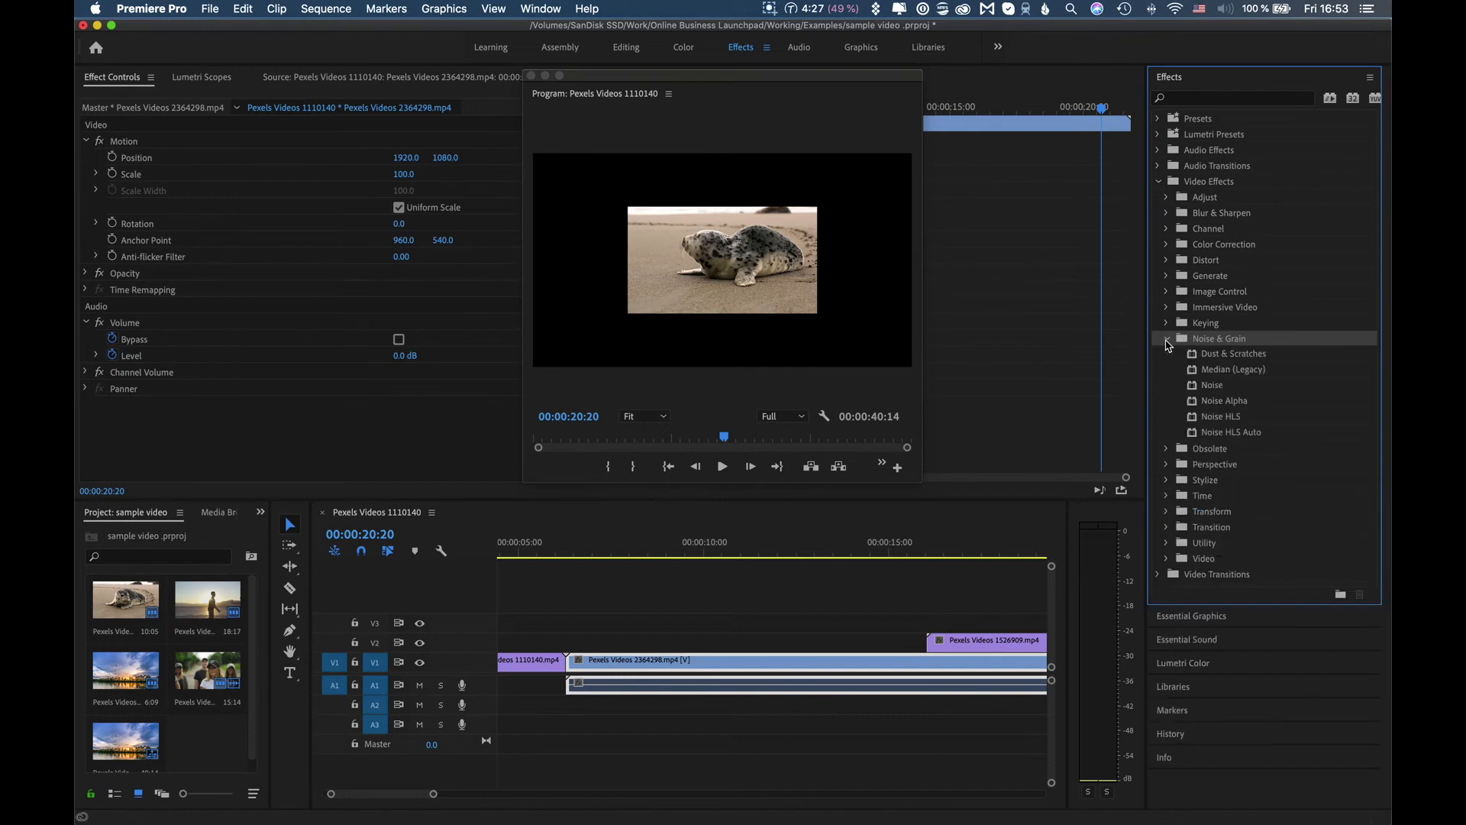
{"action": "left_click", "coordinate": [1208, 355]}
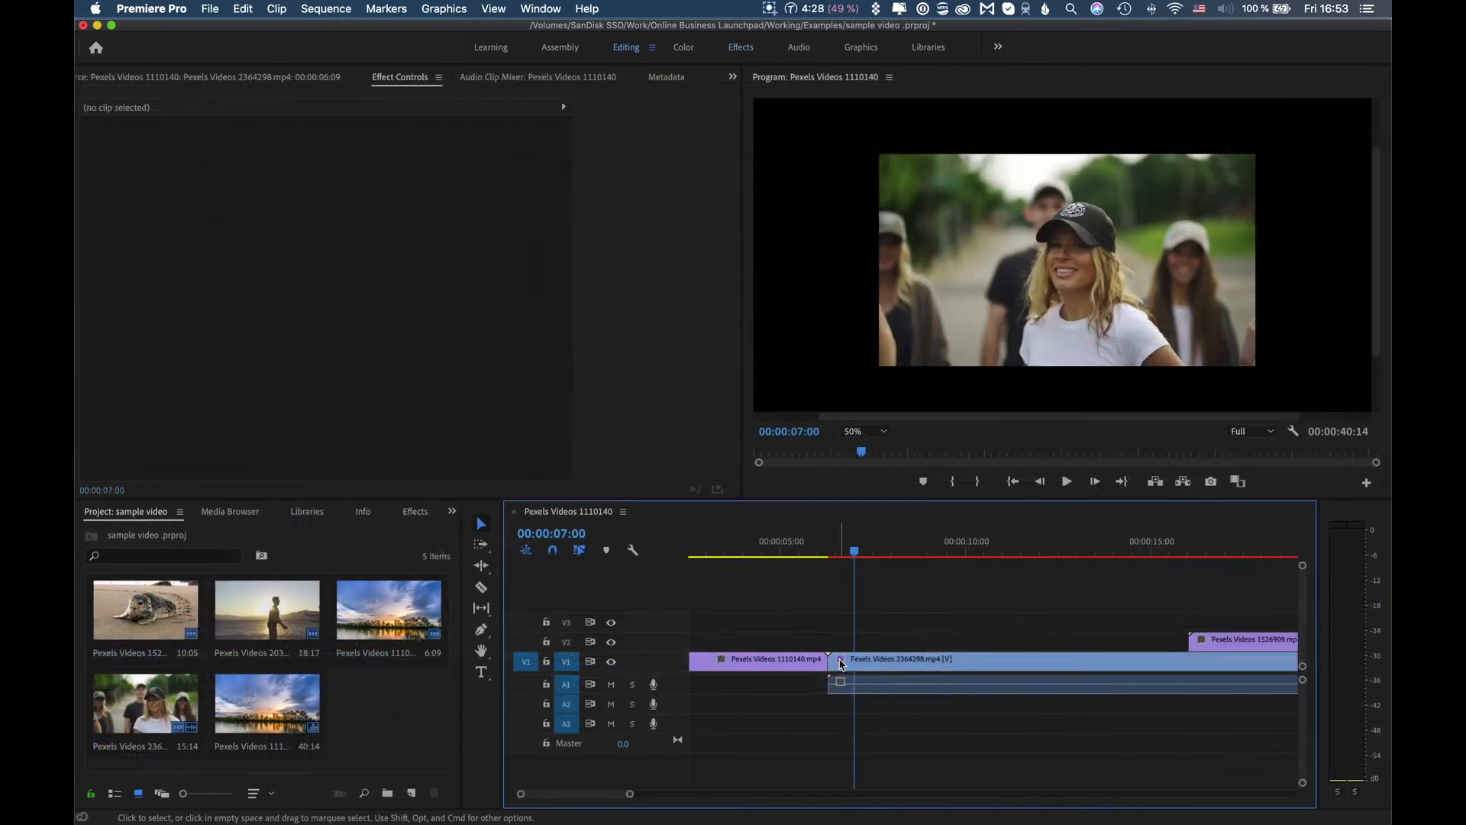
Step: Show the group clip's Dust & Scratches settings, try a Radius of 71 and reduce it to 8
{"action": "left_click", "coordinate": [842, 665]}
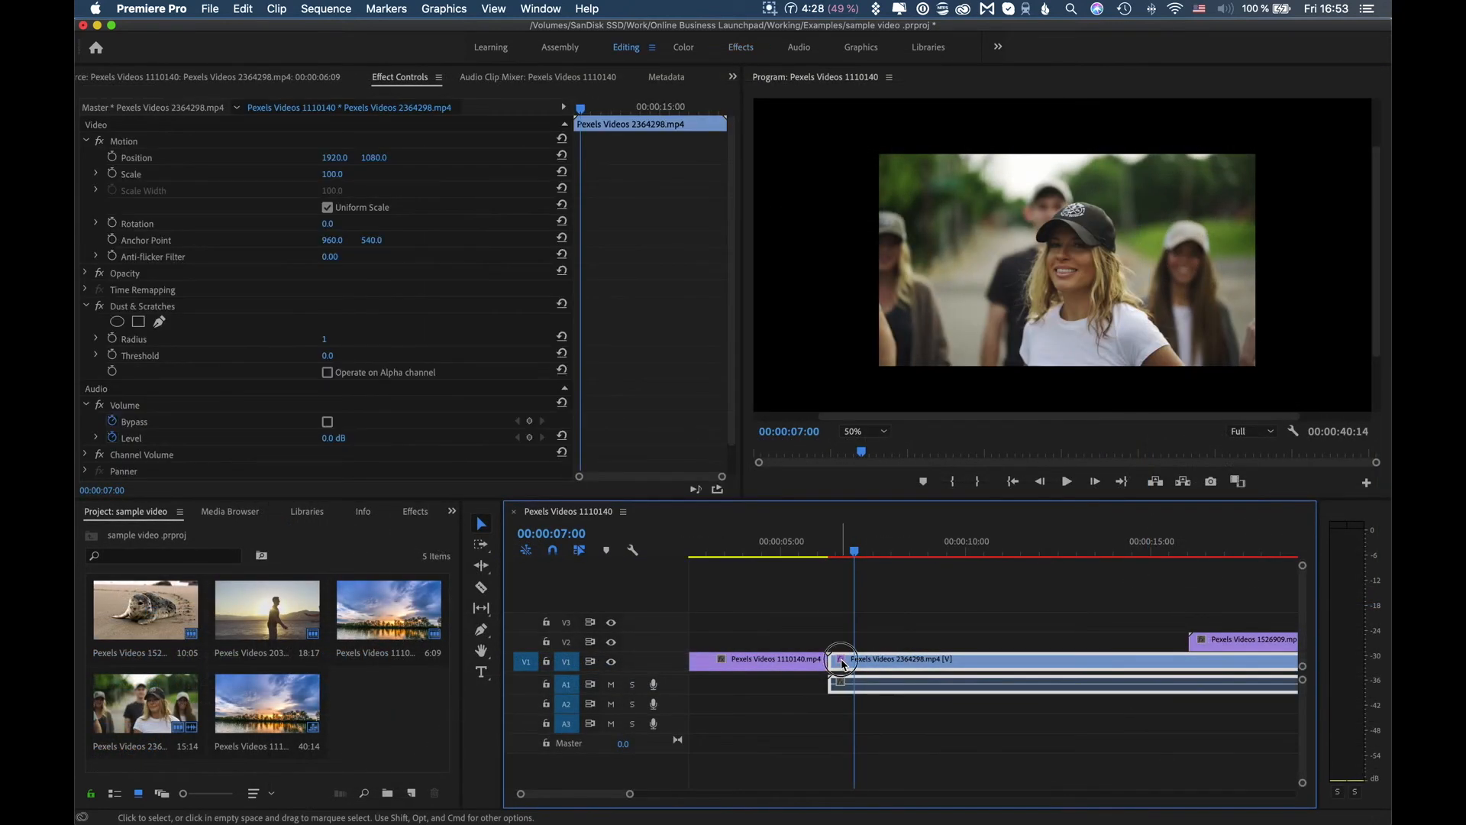
{"action": "double_click", "coordinate": [843, 664]}
{"action": "left_click", "coordinate": [424, 79]}
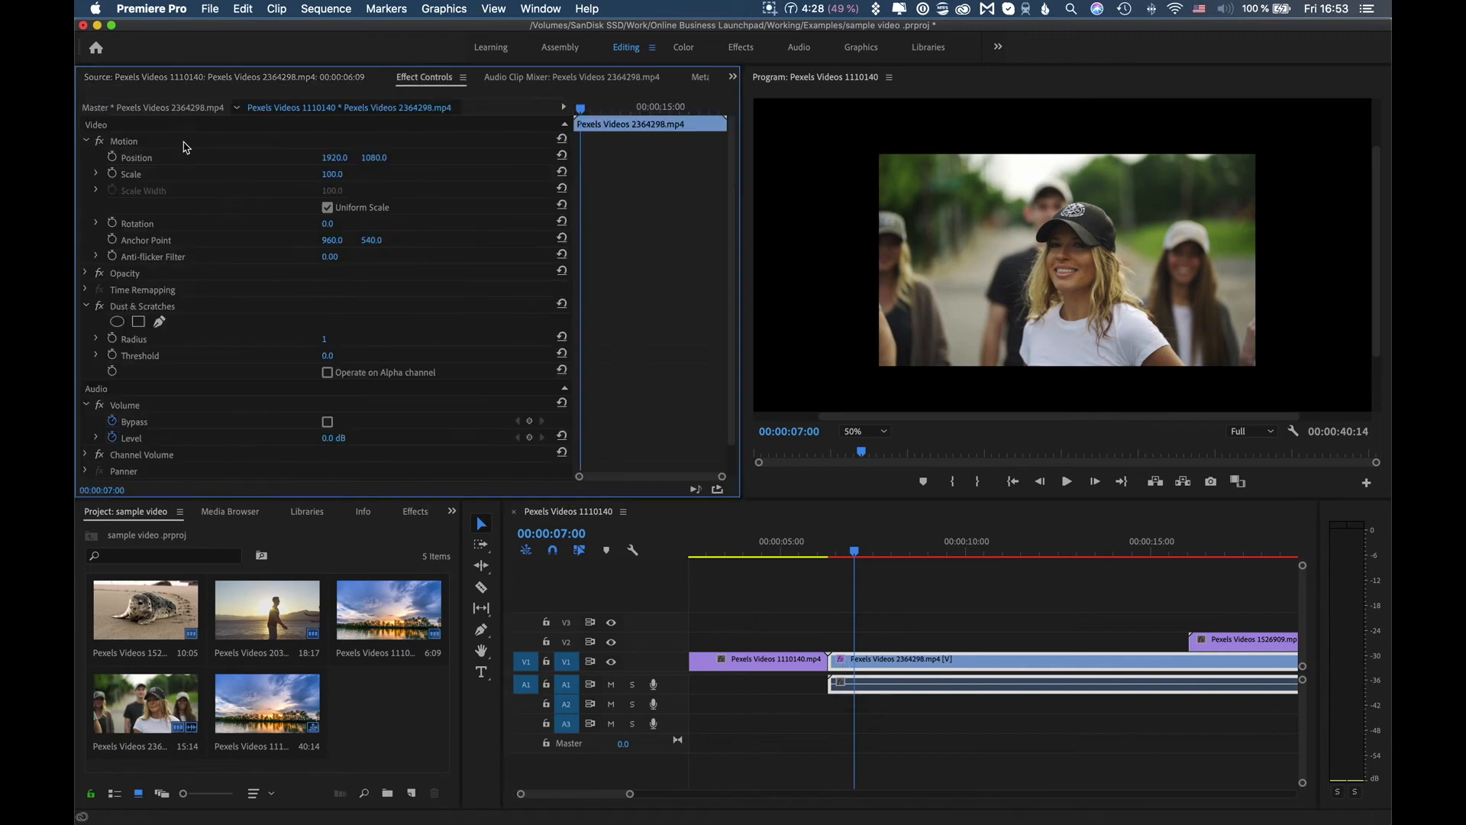
{"action": "left_click", "coordinate": [97, 308]}
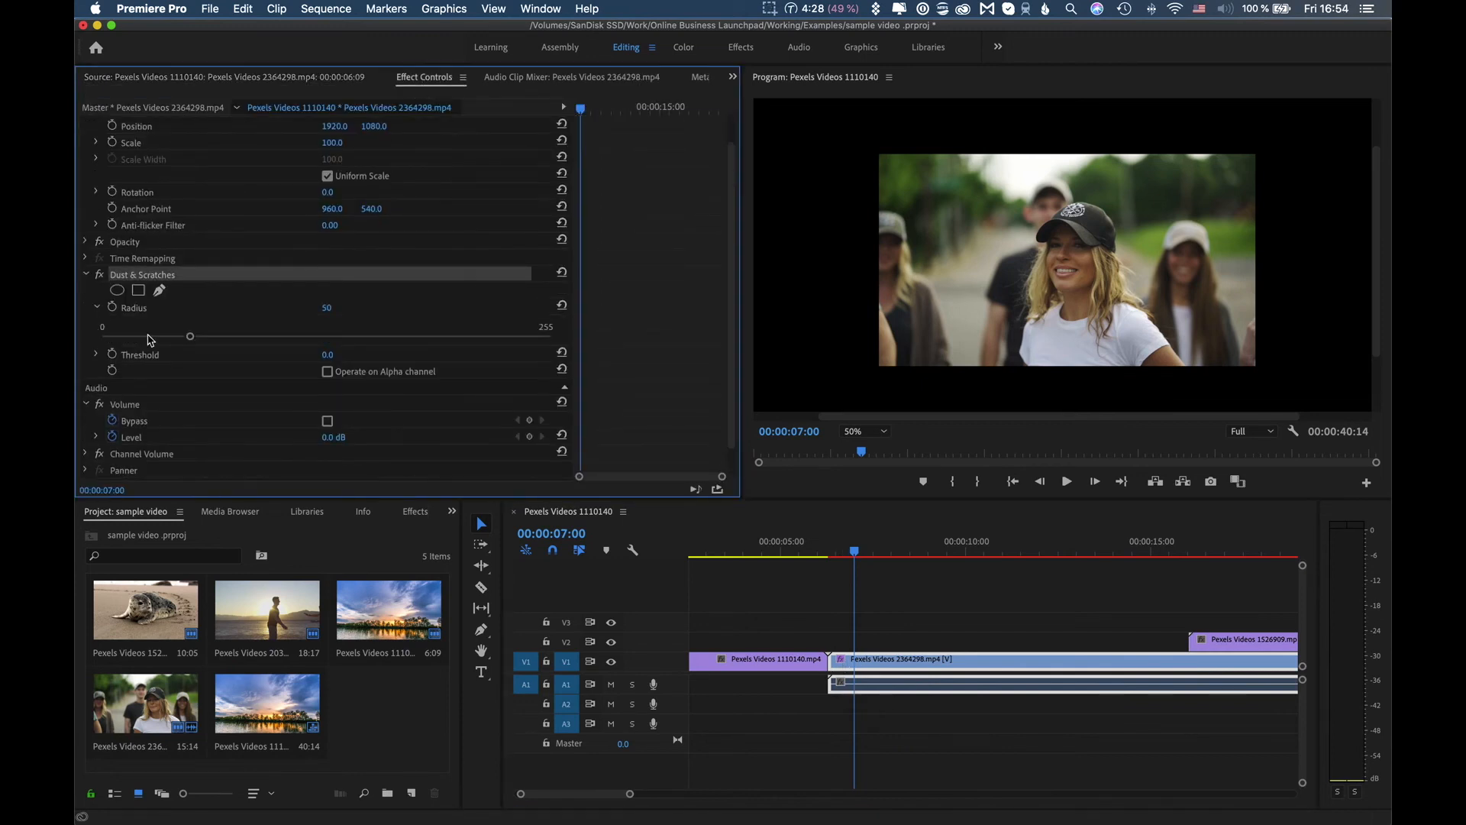
{"action": "left_click_drag", "start_coordinate": [191, 336], "coordinate": [228, 336]}
{"action": "left_click", "coordinate": [95, 355]}
{"action": "left_click", "coordinate": [139, 383]}
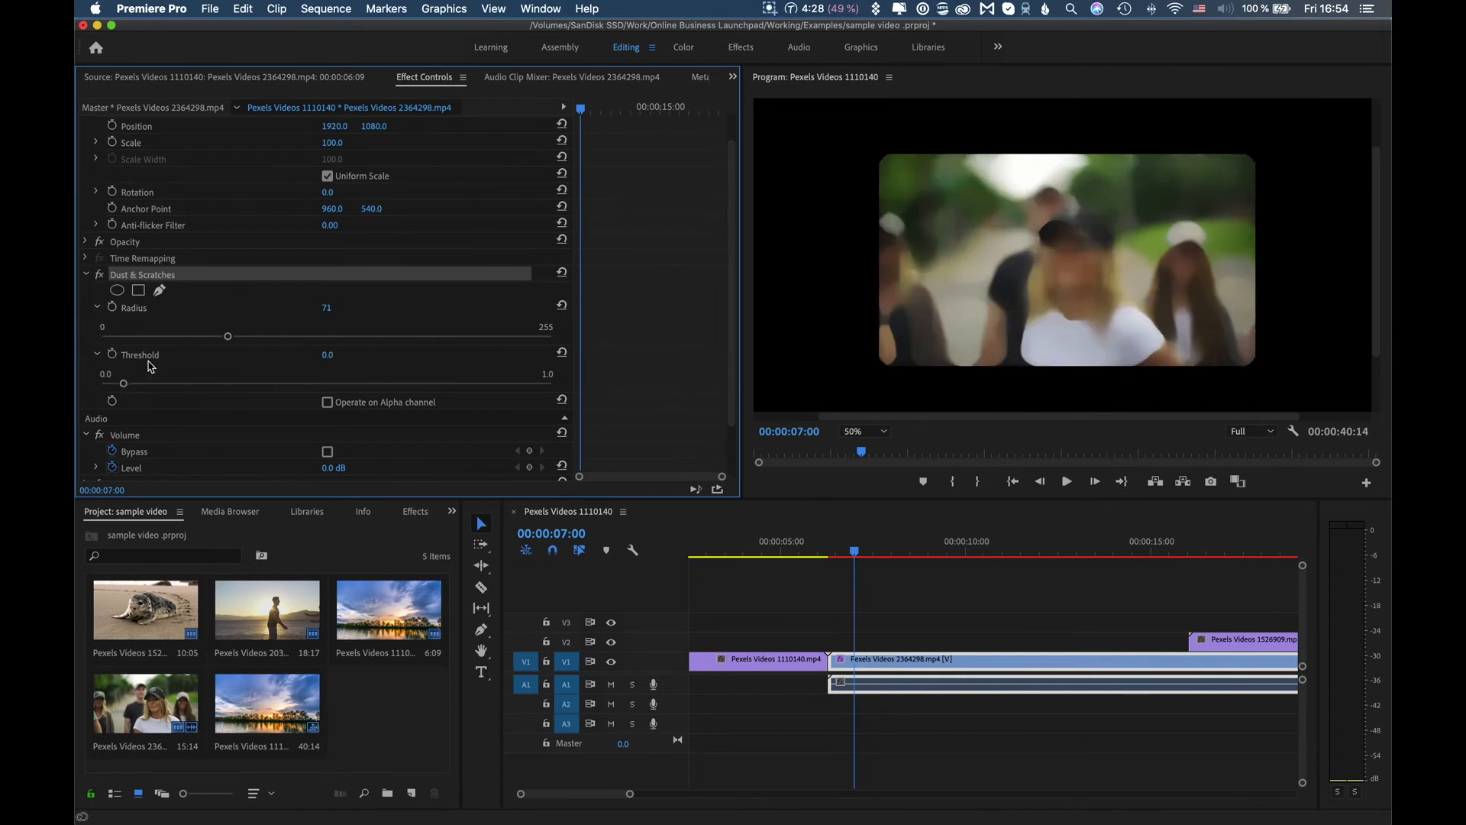
{"action": "left_click", "coordinate": [150, 336]}
{"action": "left_click_drag", "start_coordinate": [139, 342], "coordinate": [119, 341]}
Step: Return to the Effects workspace and try the cinematic Lumetri presets Cinespace 100 and Cinespace 50 on the group clip, keeping Cinespace 25
{"action": "left_click", "coordinate": [741, 46]}
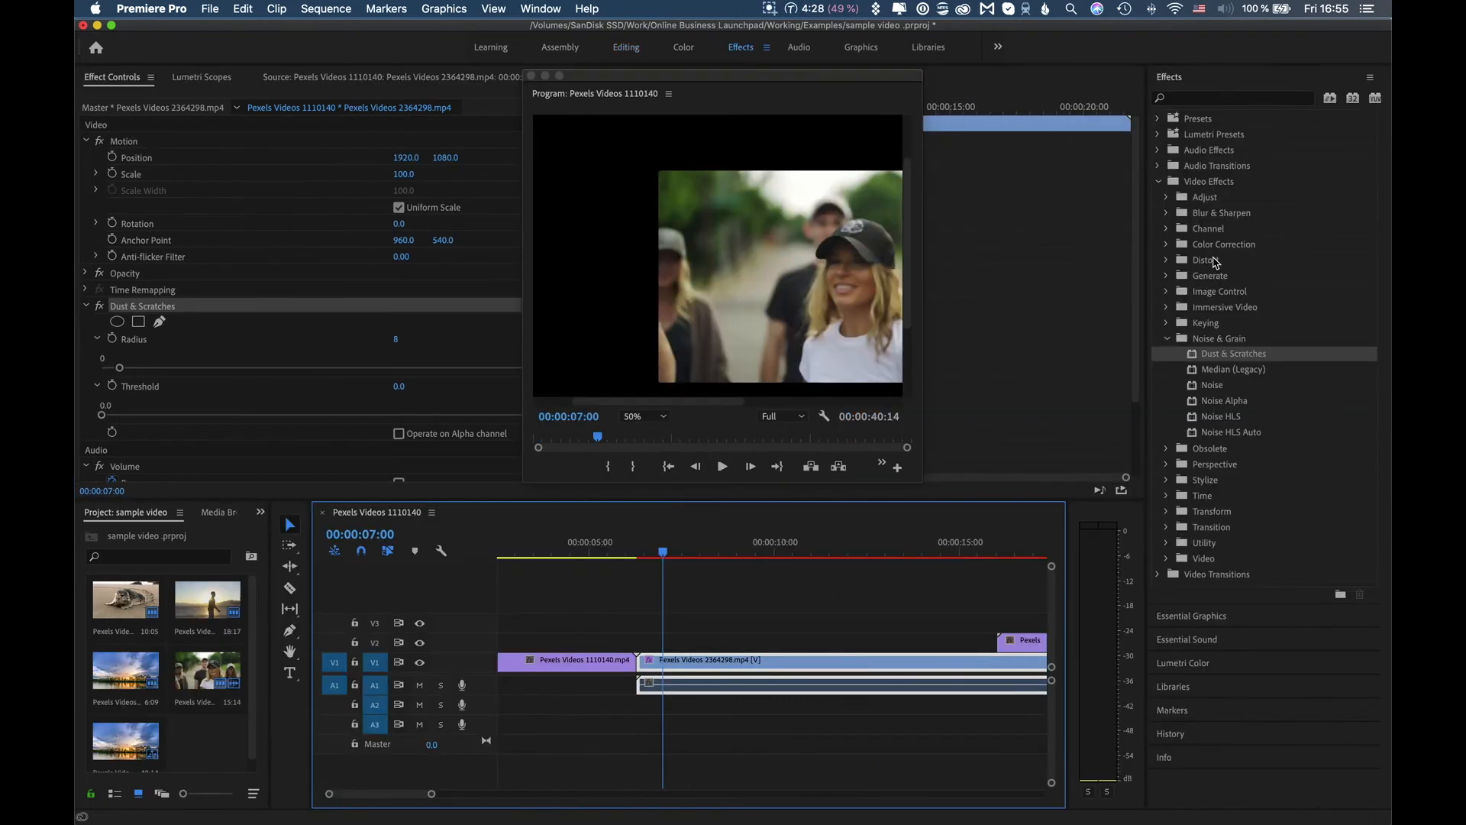
{"action": "left_click", "coordinate": [1167, 558]}
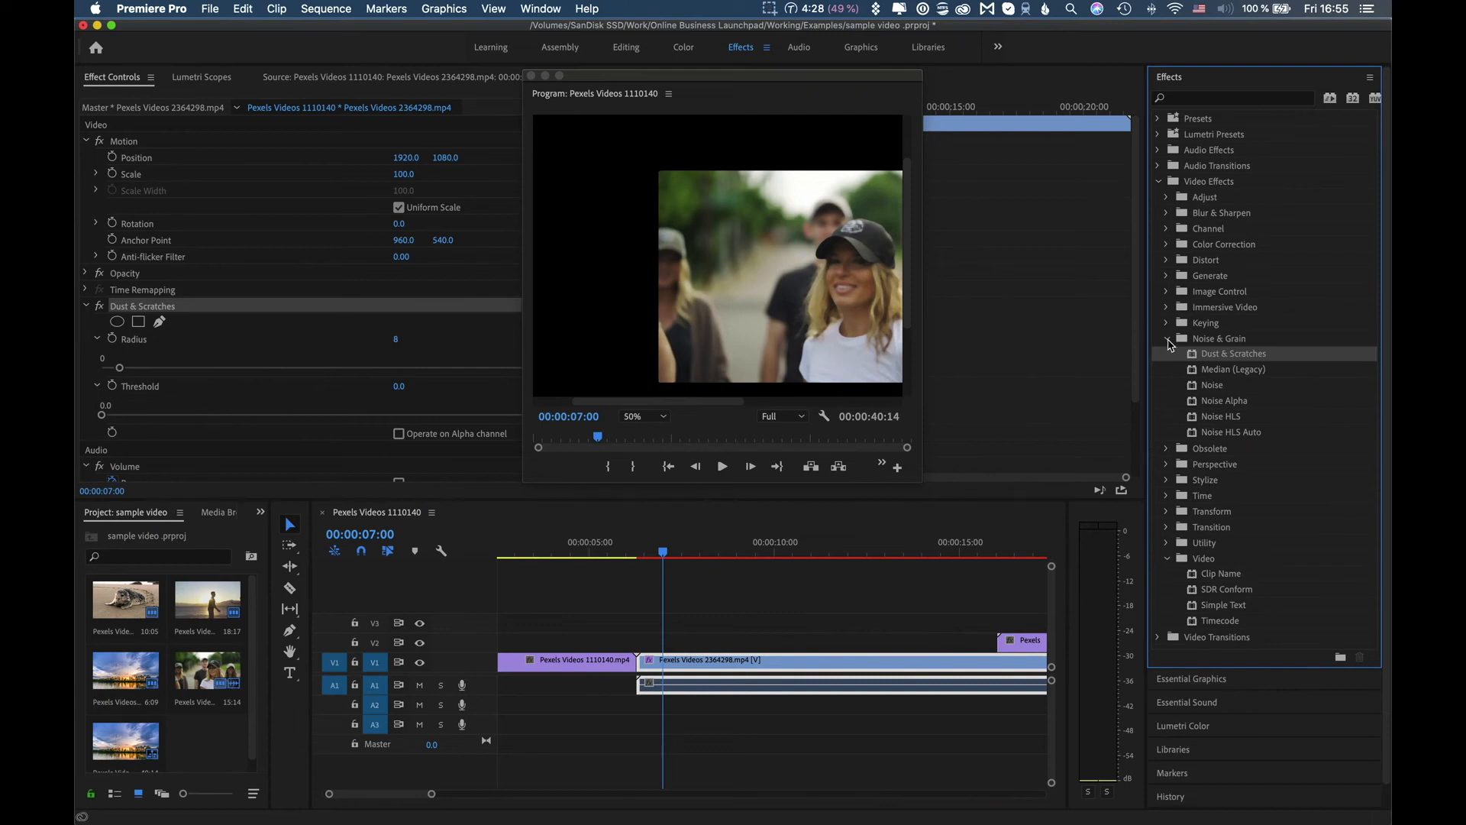
{"action": "left_click", "coordinate": [1168, 339]}
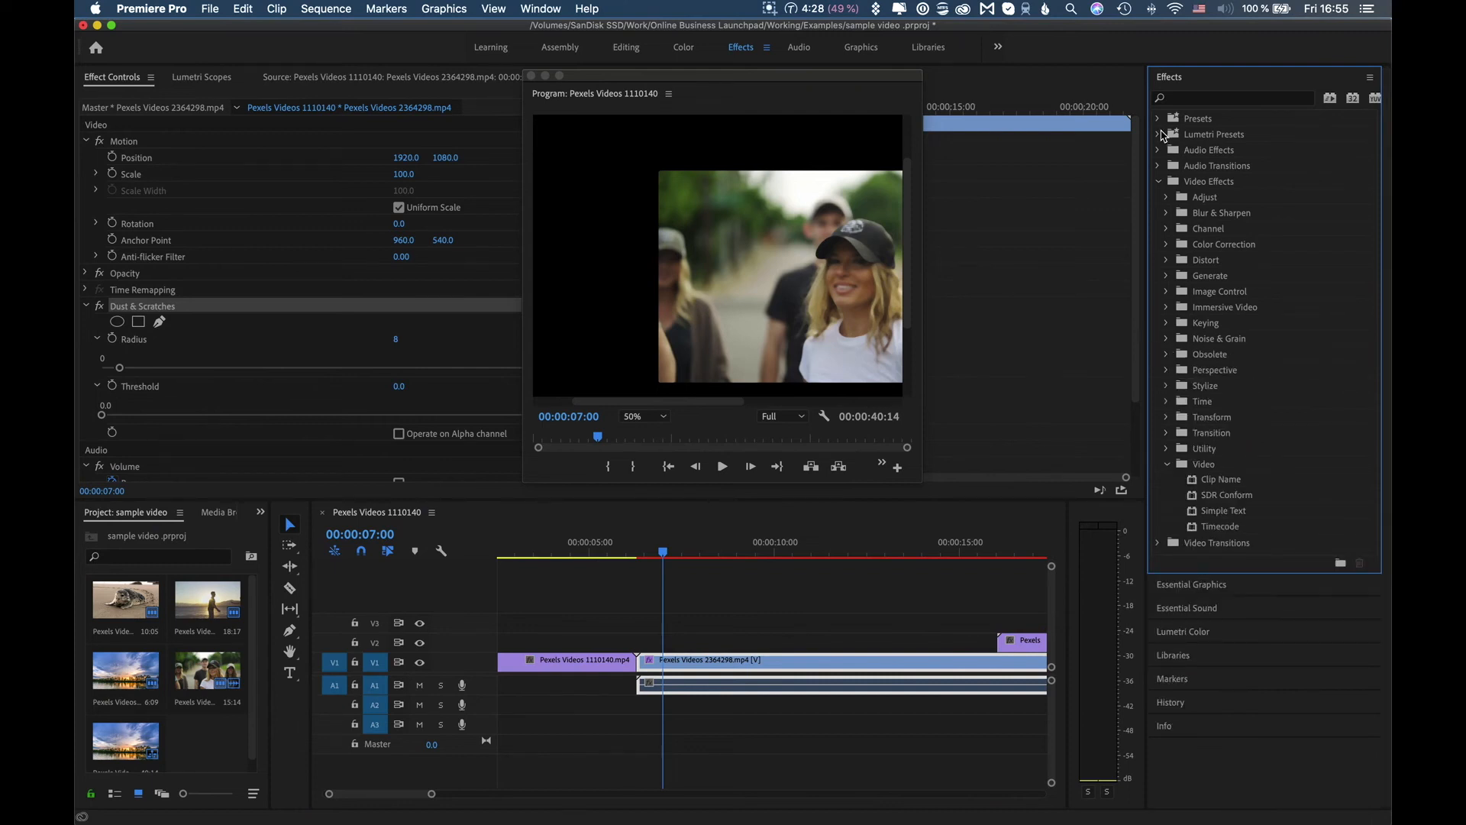
{"action": "left_click", "coordinate": [1159, 134]}
{"action": "left_click", "coordinate": [1169, 151]}
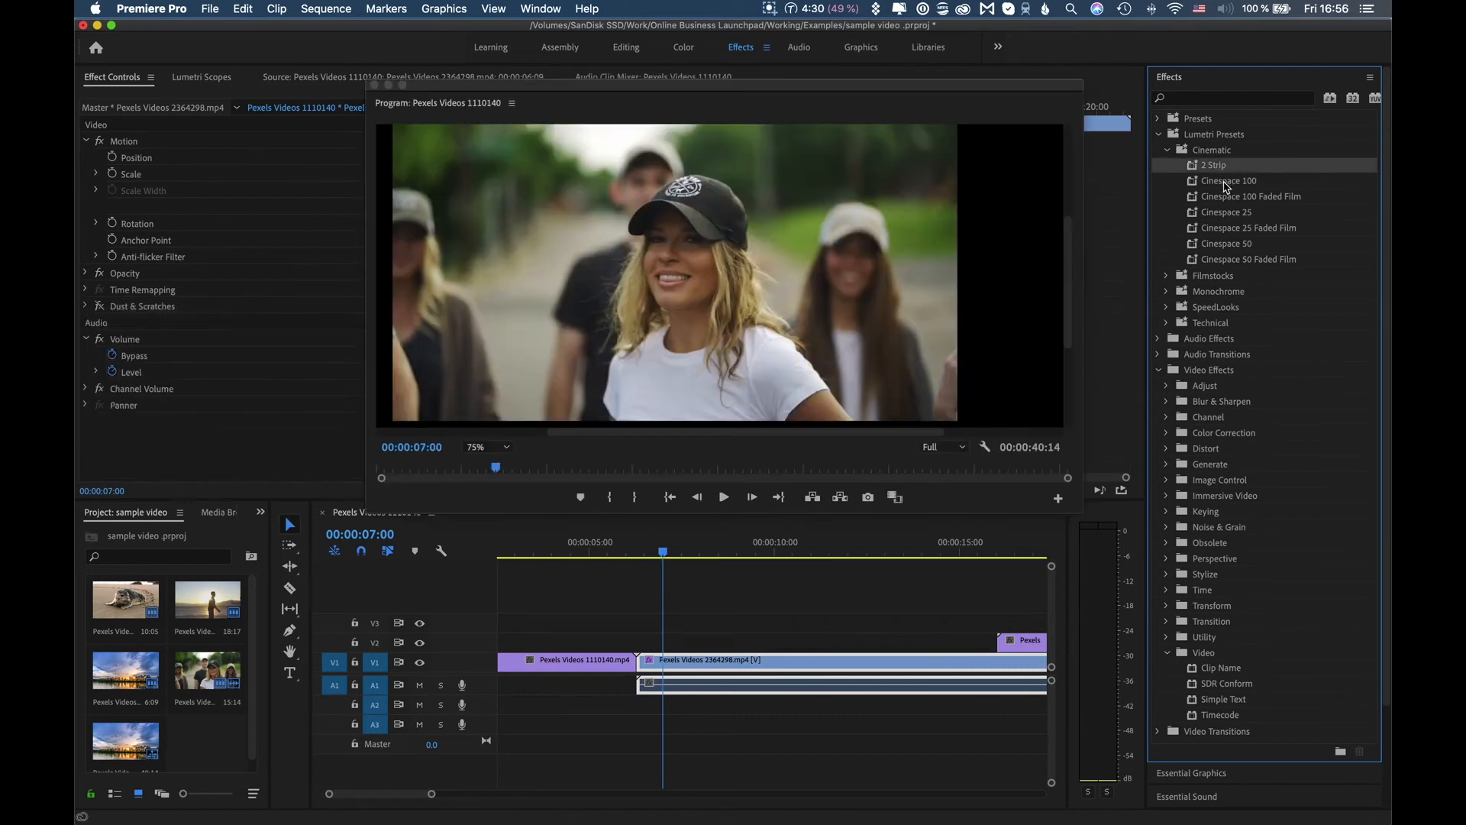
{"action": "double_click", "coordinate": [1224, 182]}
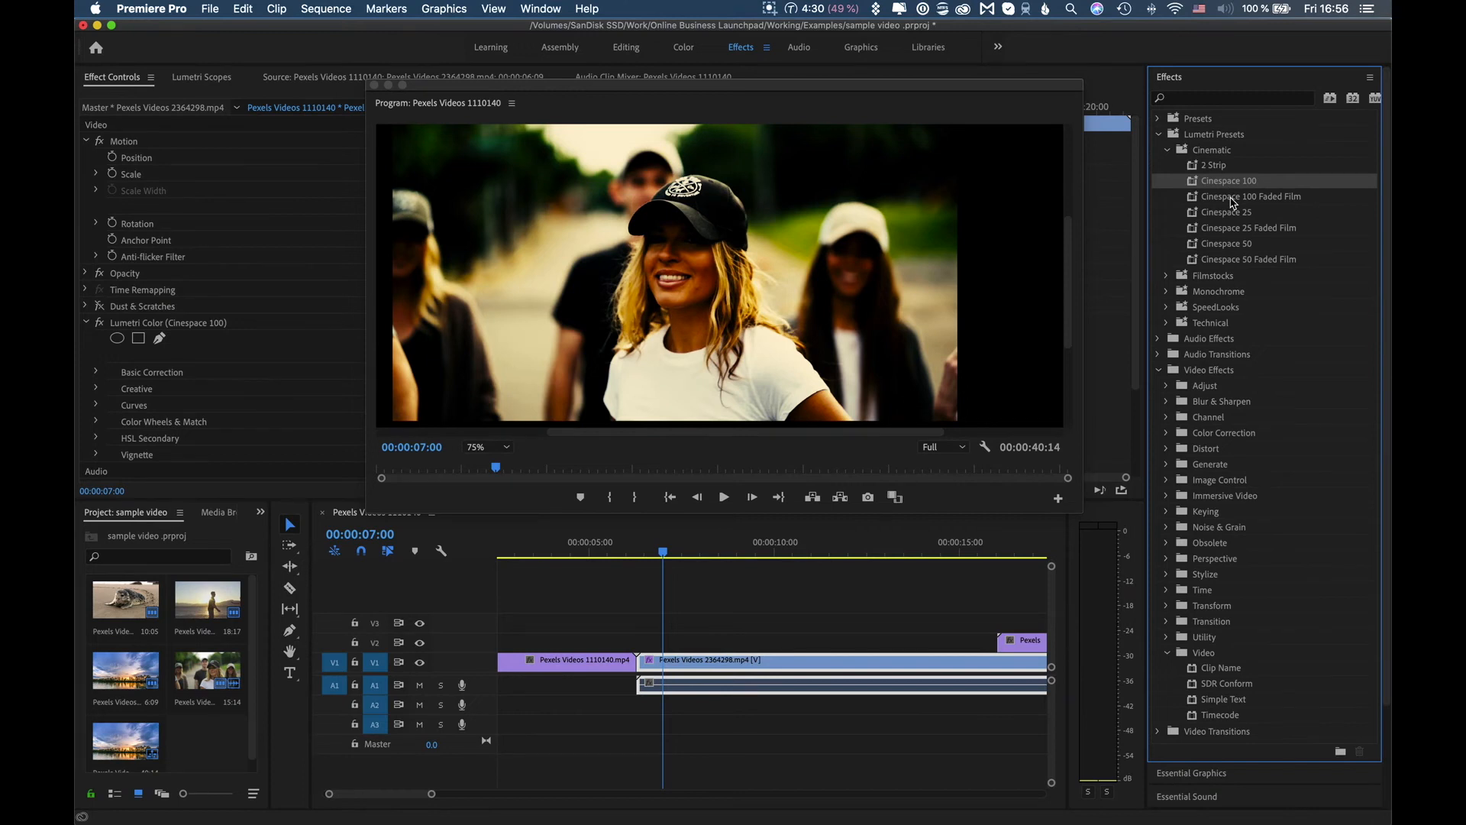
{"action": "double_click", "coordinate": [1226, 212]}
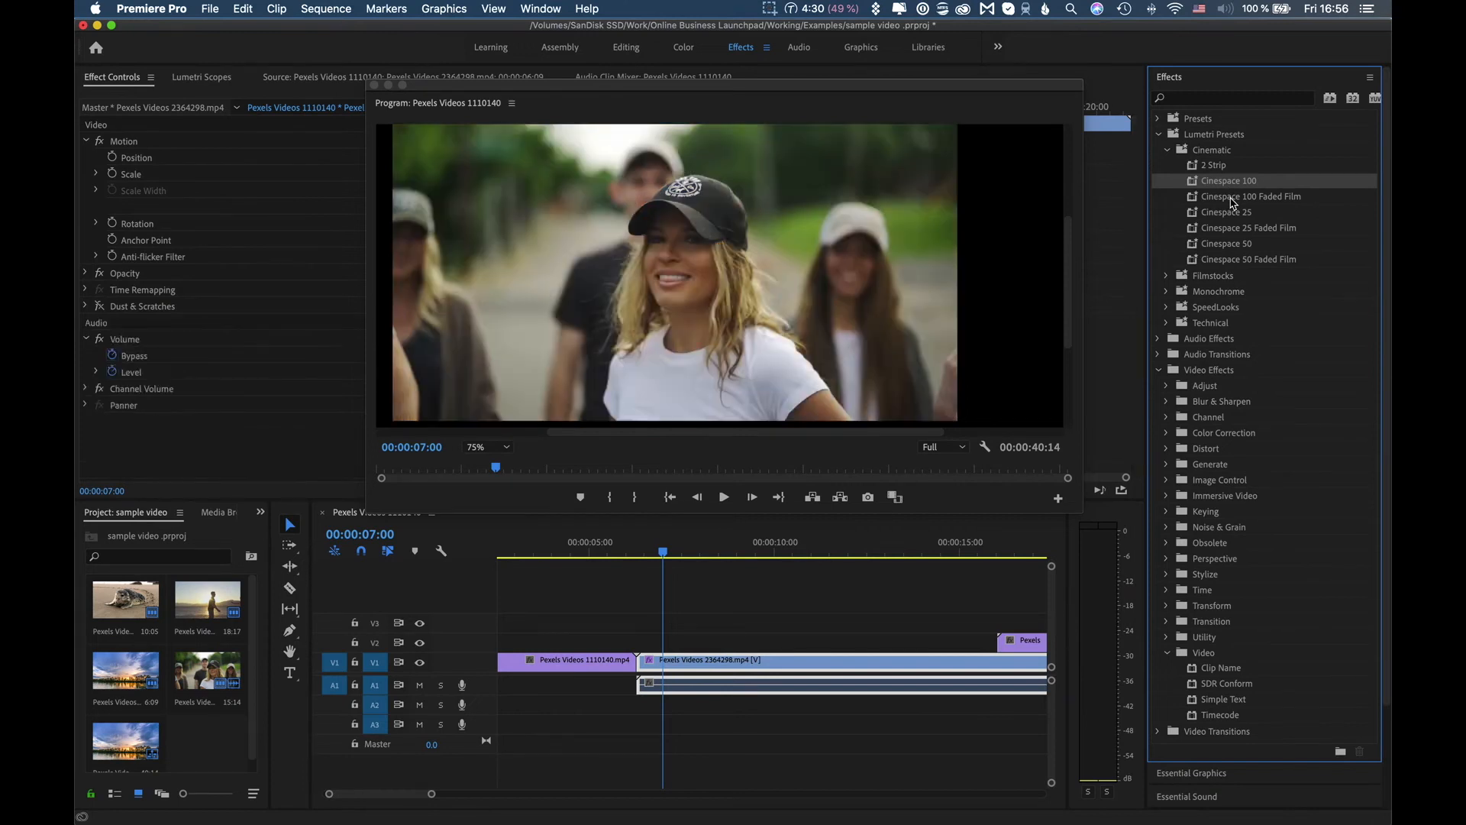
{"action": "double_click", "coordinate": [1222, 244]}
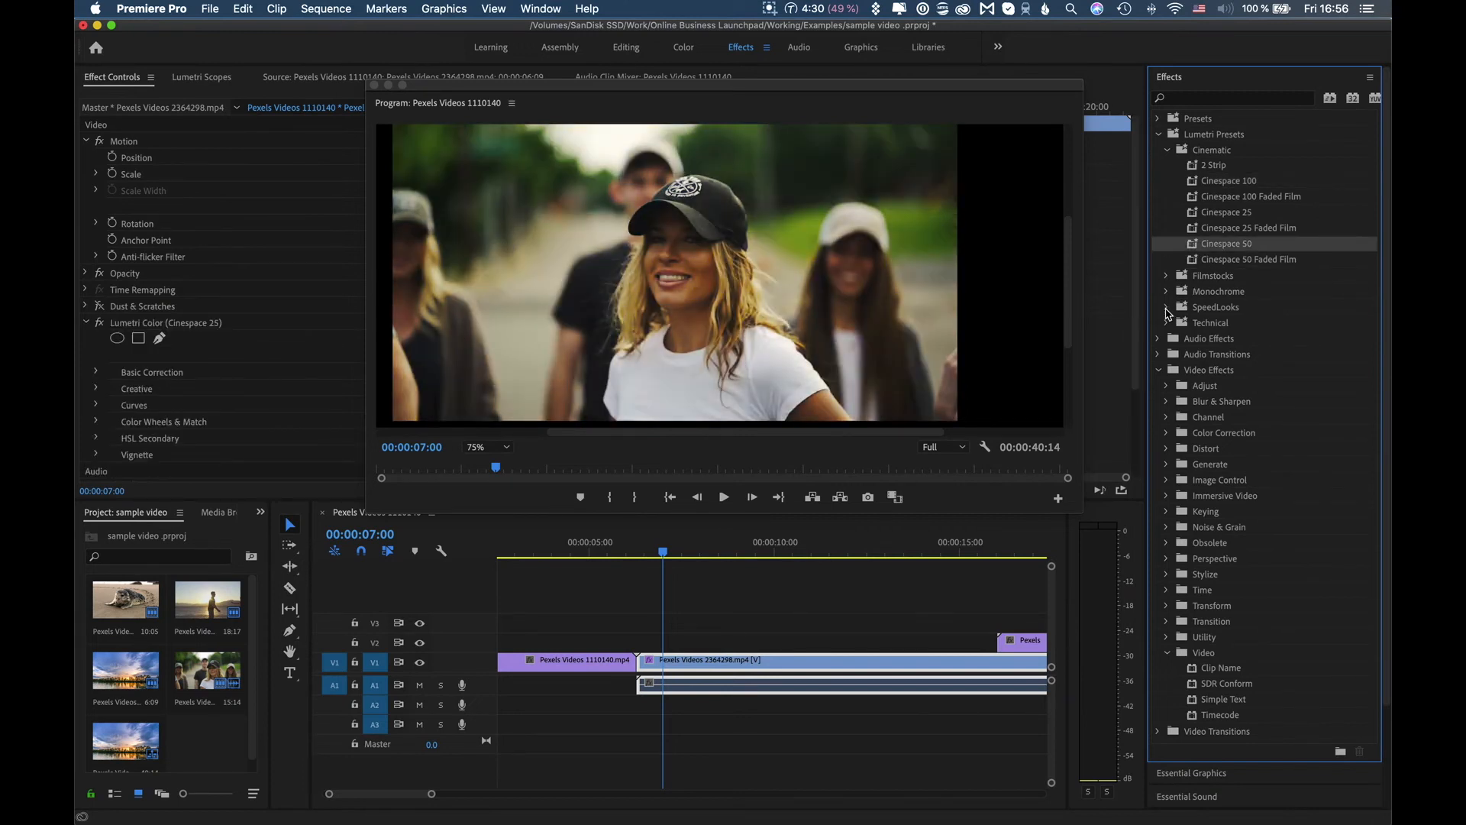
Step: Try the SpeedLooks Universal presets SL Blue Day4Nite and SL Clean Punch NDR on the group clip, undoing each
{"action": "left_click", "coordinate": [1167, 307]}
{"action": "left_click", "coordinate": [1176, 340]}
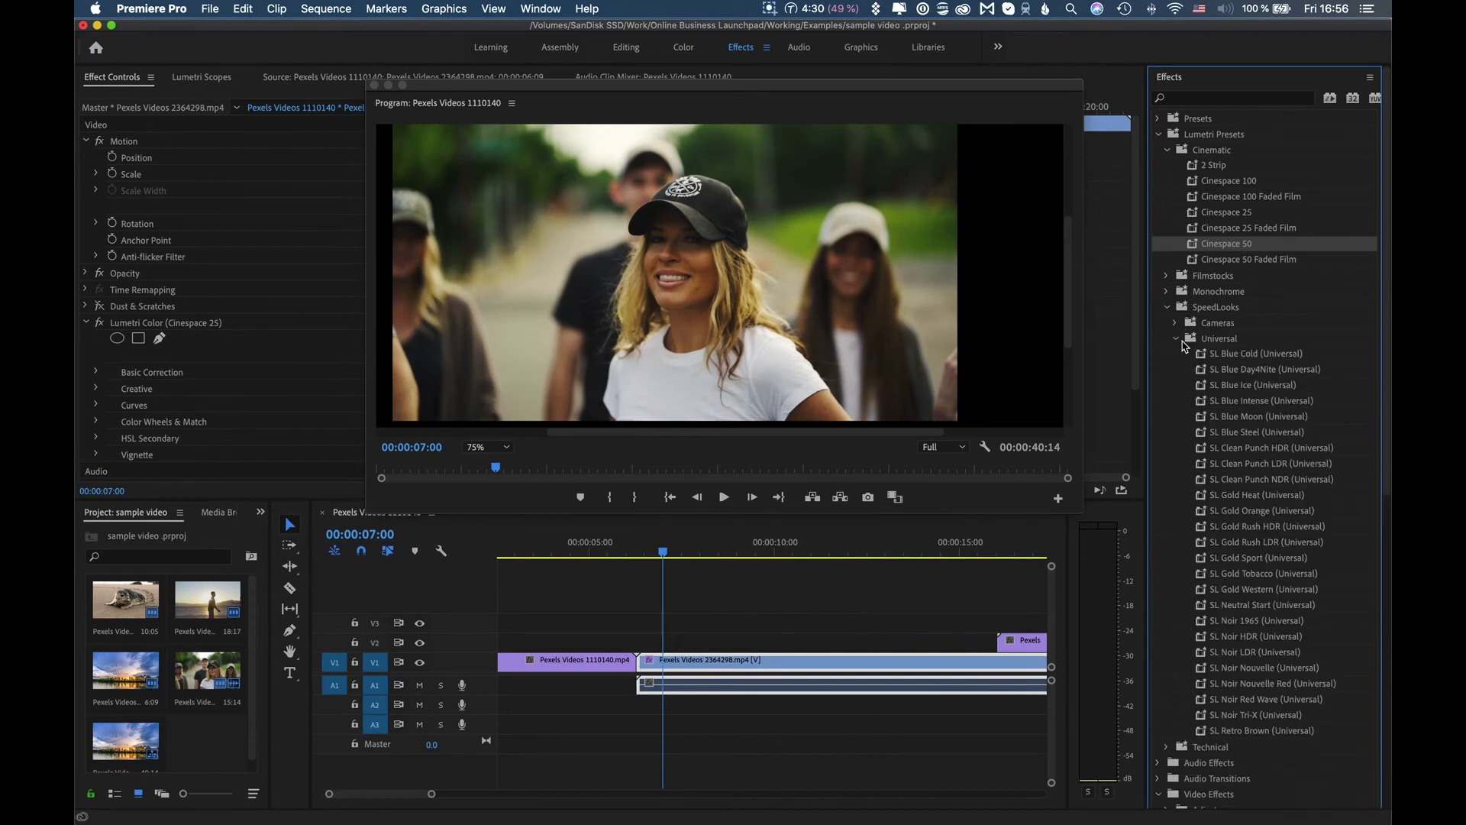
{"action": "double_click", "coordinate": [1249, 356]}
{"action": "double_click", "coordinate": [1249, 386]}
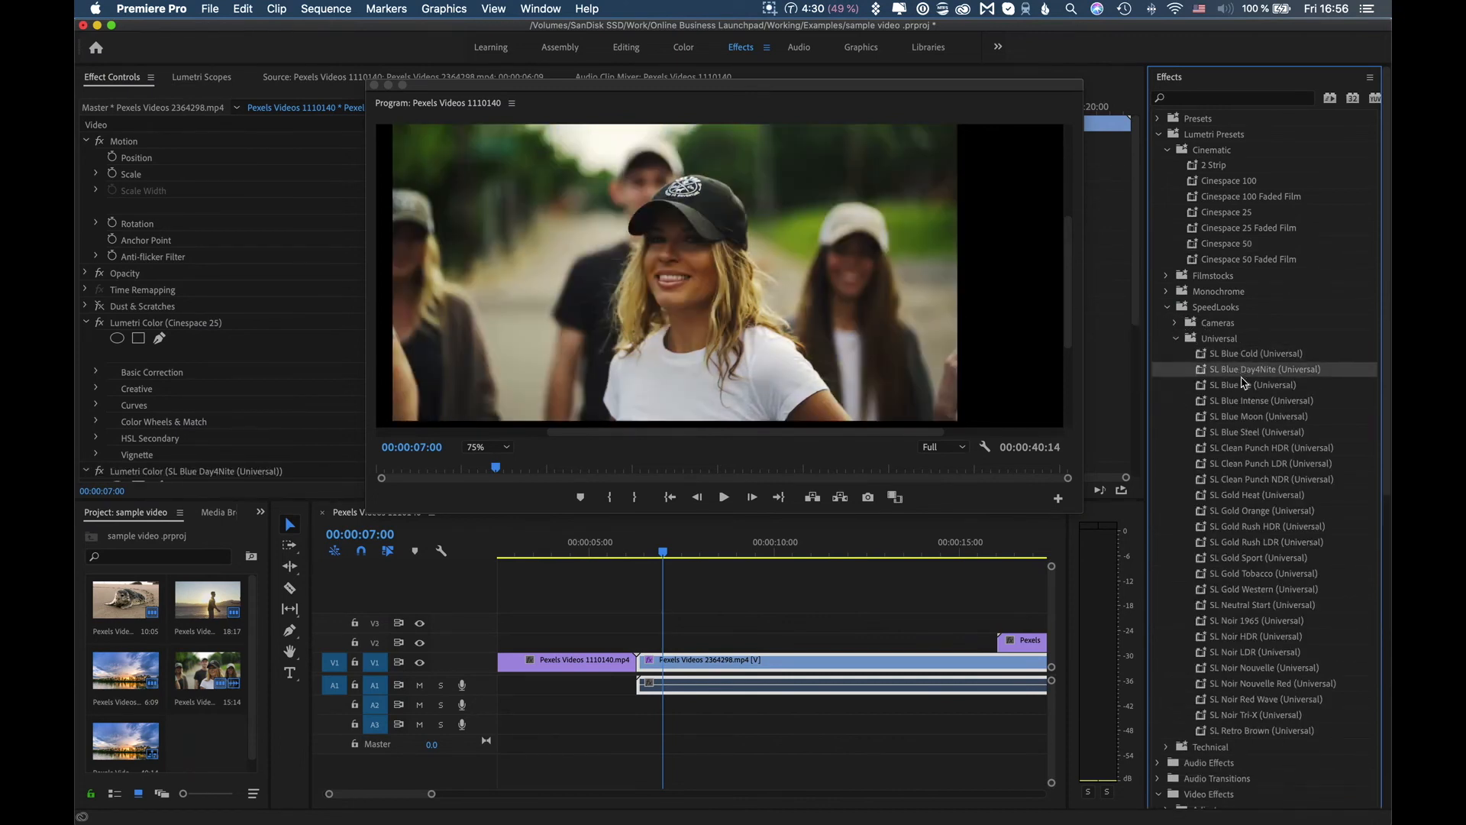
{"action": "key", "text": "super+z"}
{"action": "double_click", "coordinate": [1242, 480]}
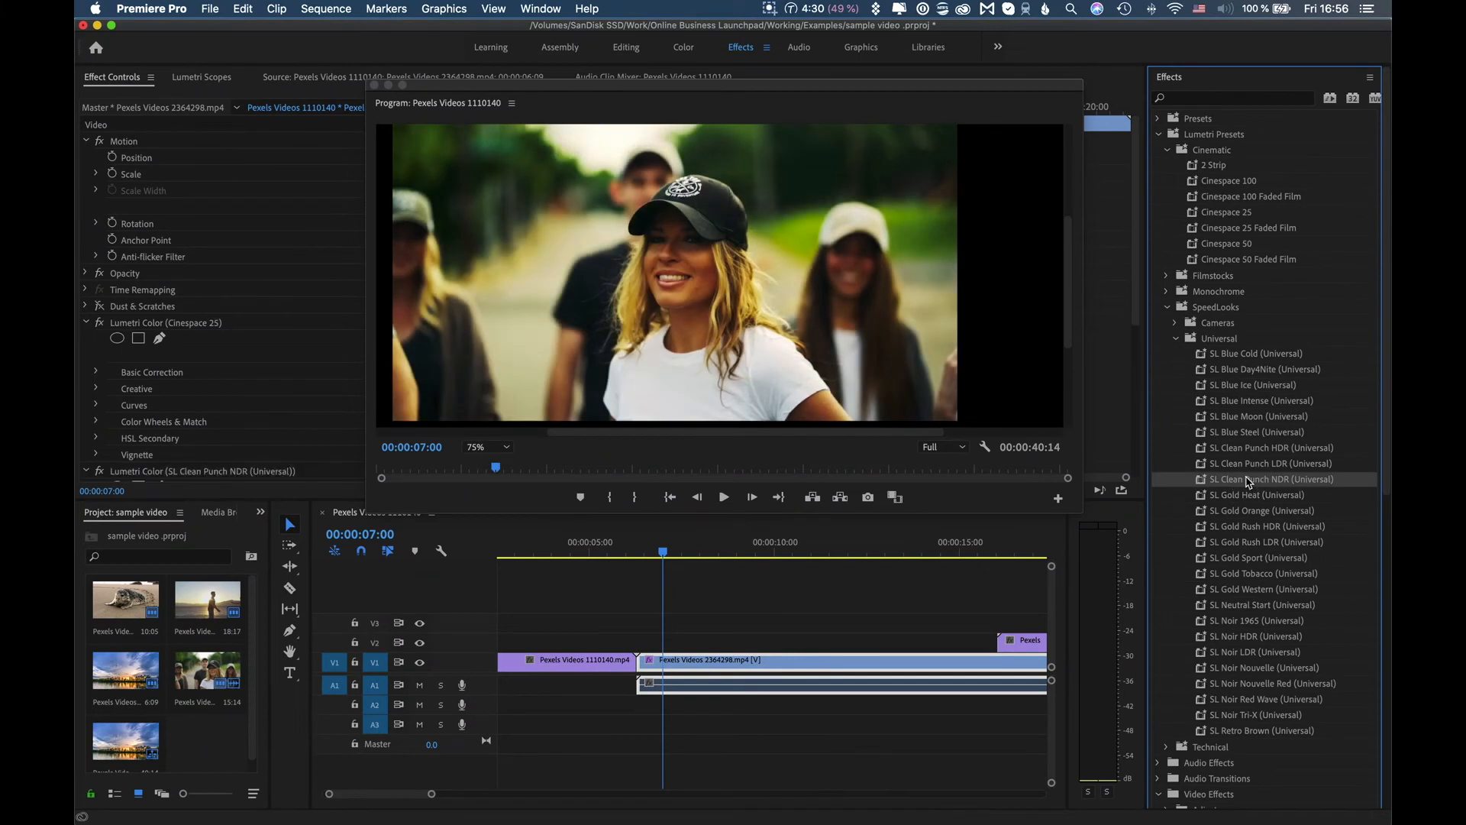
{"action": "key", "text": "super+z"}
Step: Try the SL Gold Rush LDR, SL Neutral Start and SL Noir LDR presets on the group clip, undoing each
{"action": "double_click", "coordinate": [1254, 542]}
{"action": "key", "text": "super+z"}
{"action": "double_click", "coordinate": [1231, 608]}
{"action": "key", "text": "super+z"}
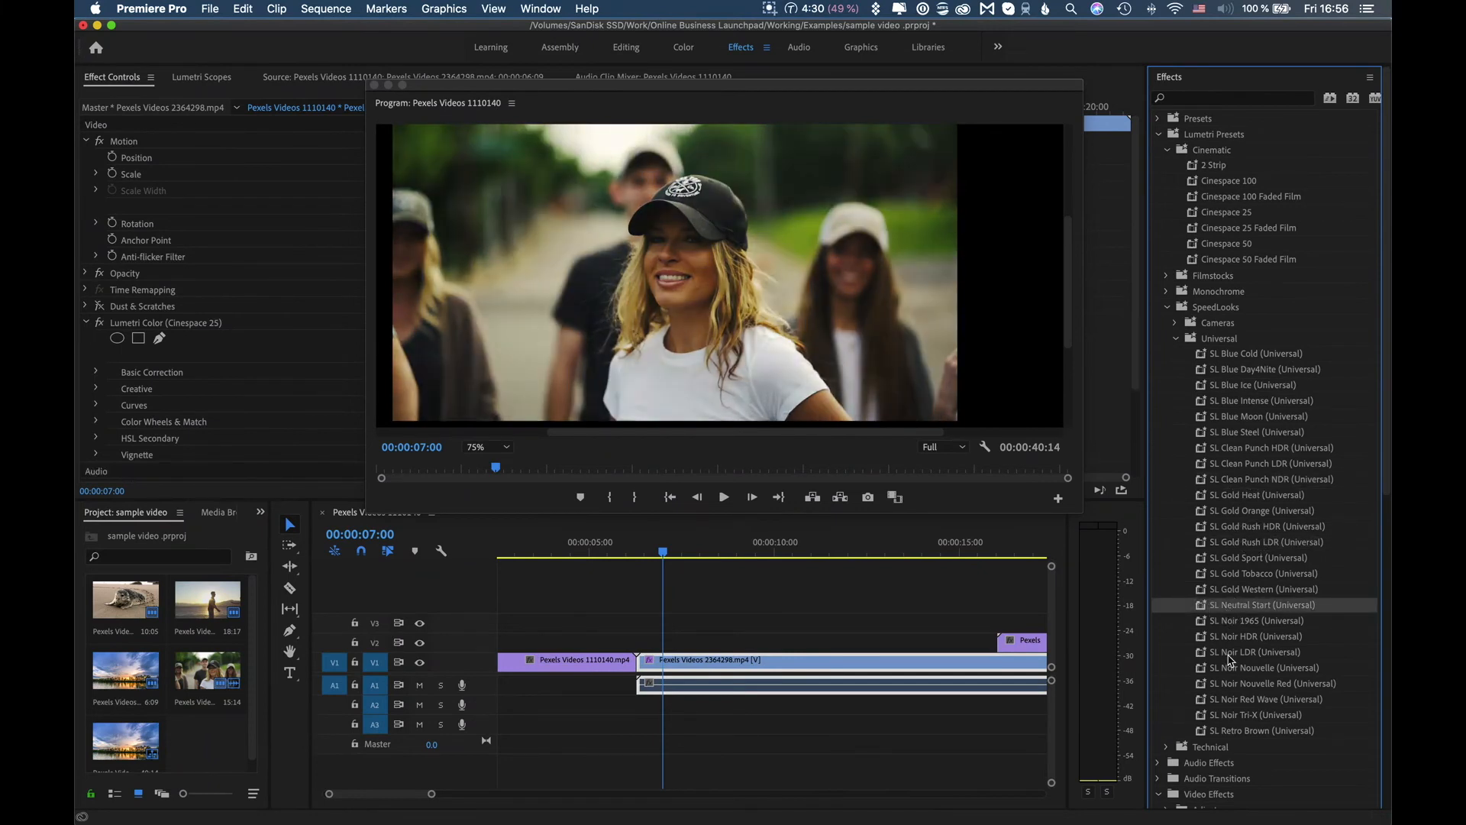
{"action": "double_click", "coordinate": [1231, 653]}
{"action": "key", "text": "super+z"}
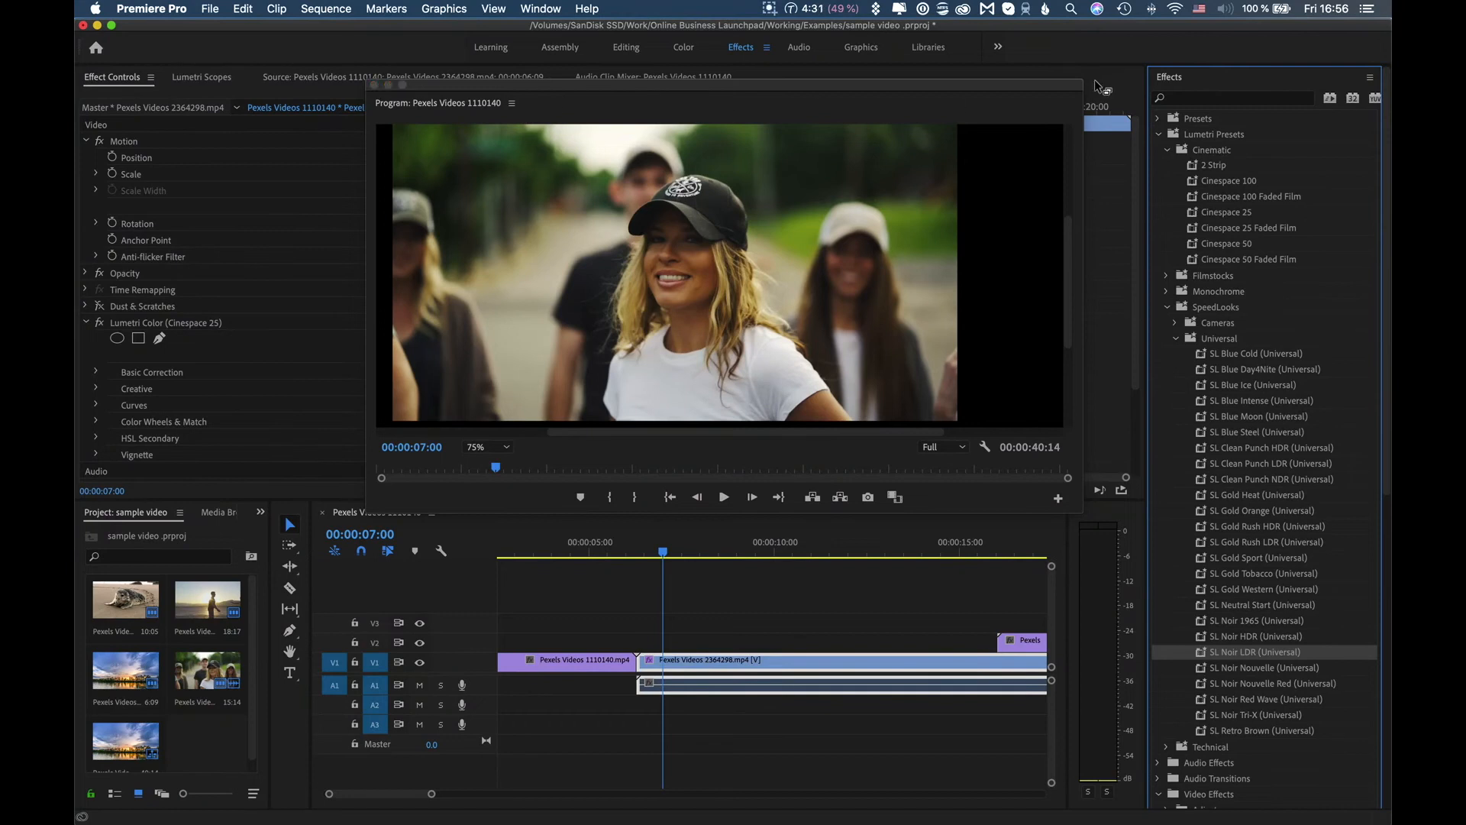
Step: Collapse the effect folders, reposition the floating Program monitor and preview the graded group clip at 00:00:15:06
{"action": "left_click", "coordinate": [1160, 135]}
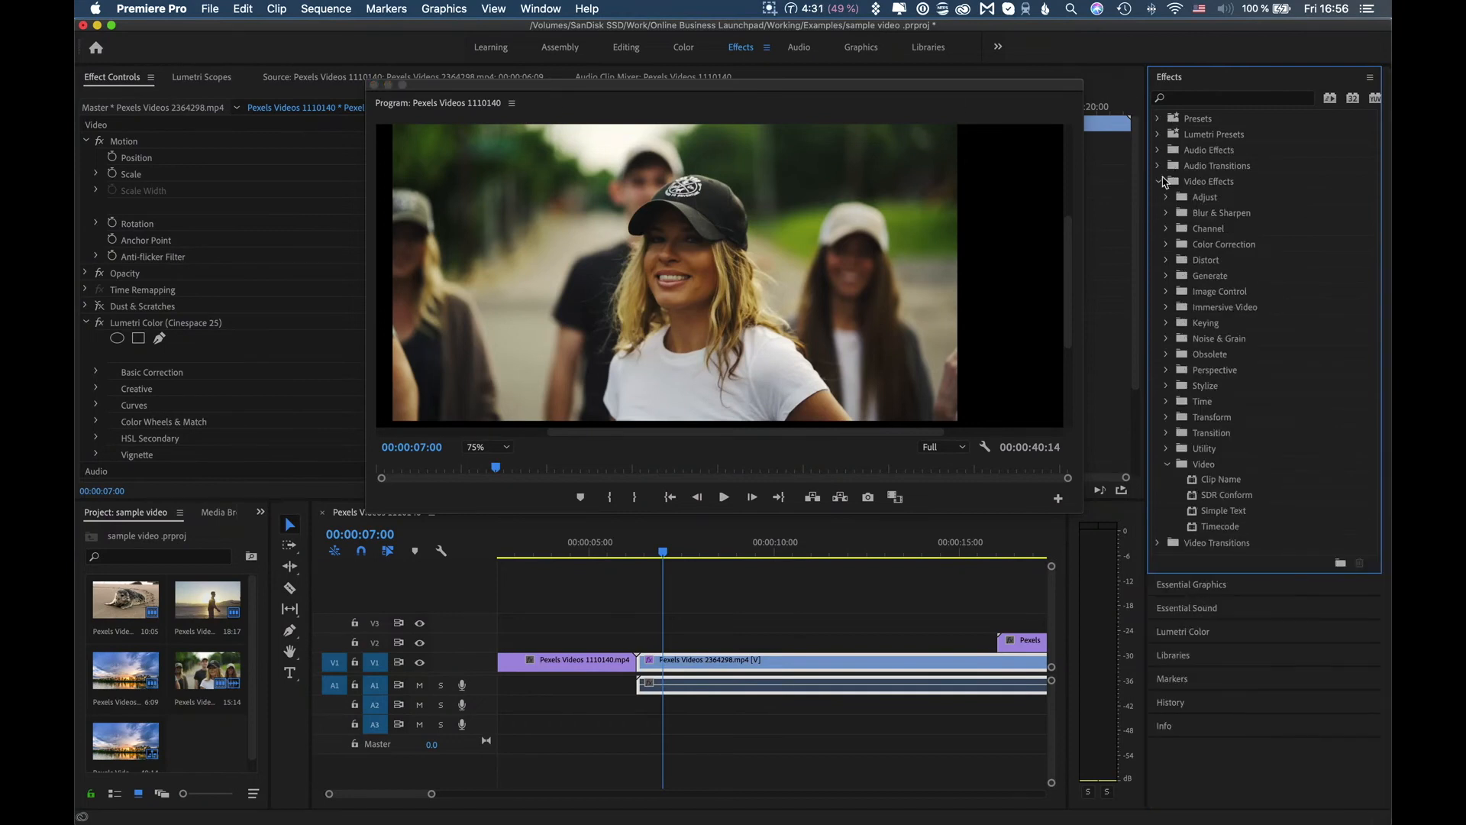
{"action": "left_click", "coordinate": [1160, 182]}
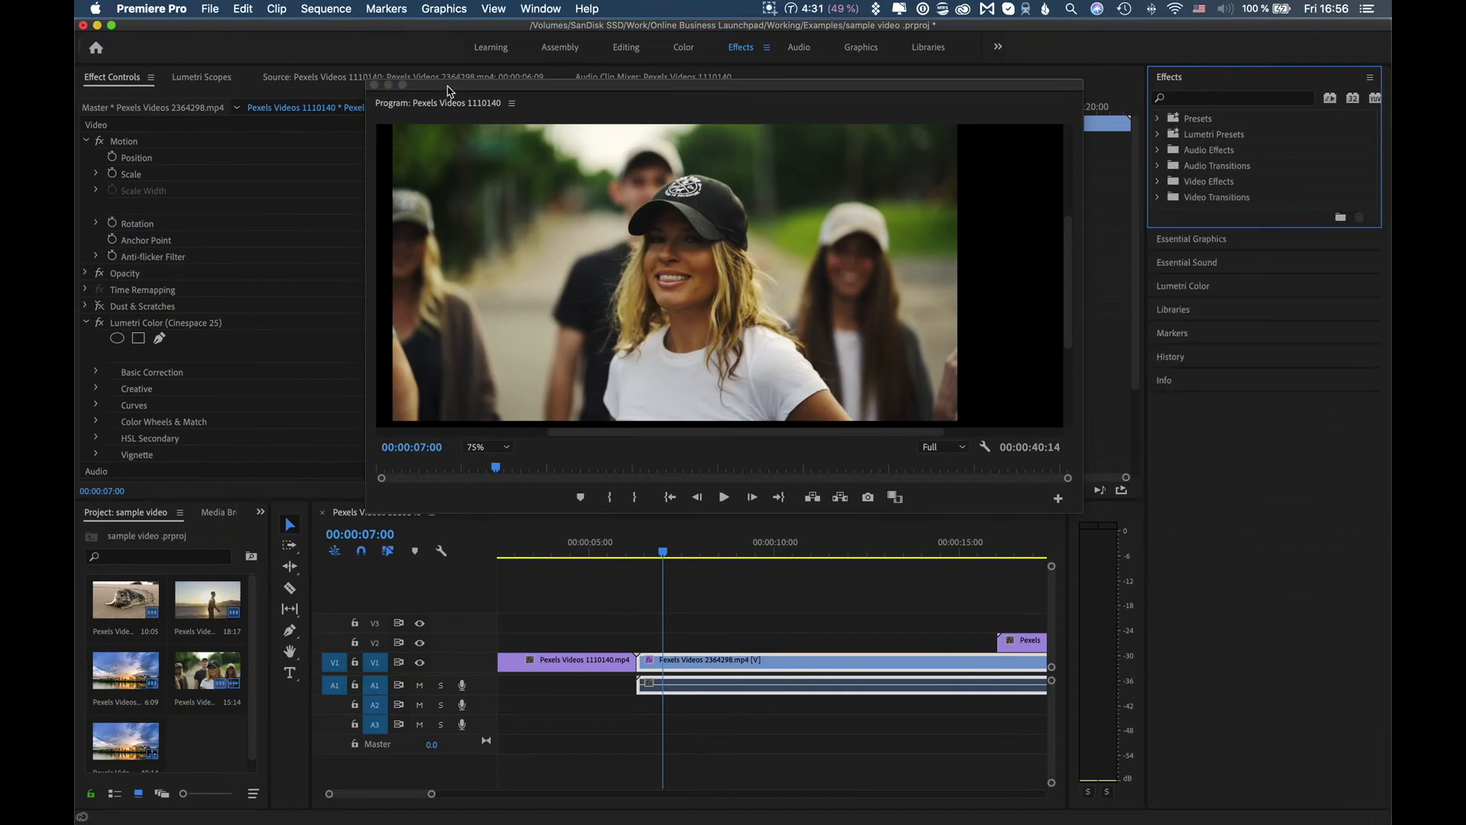
{"action": "left_click_drag", "start_coordinate": [448, 90], "coordinate": [604, 81]}
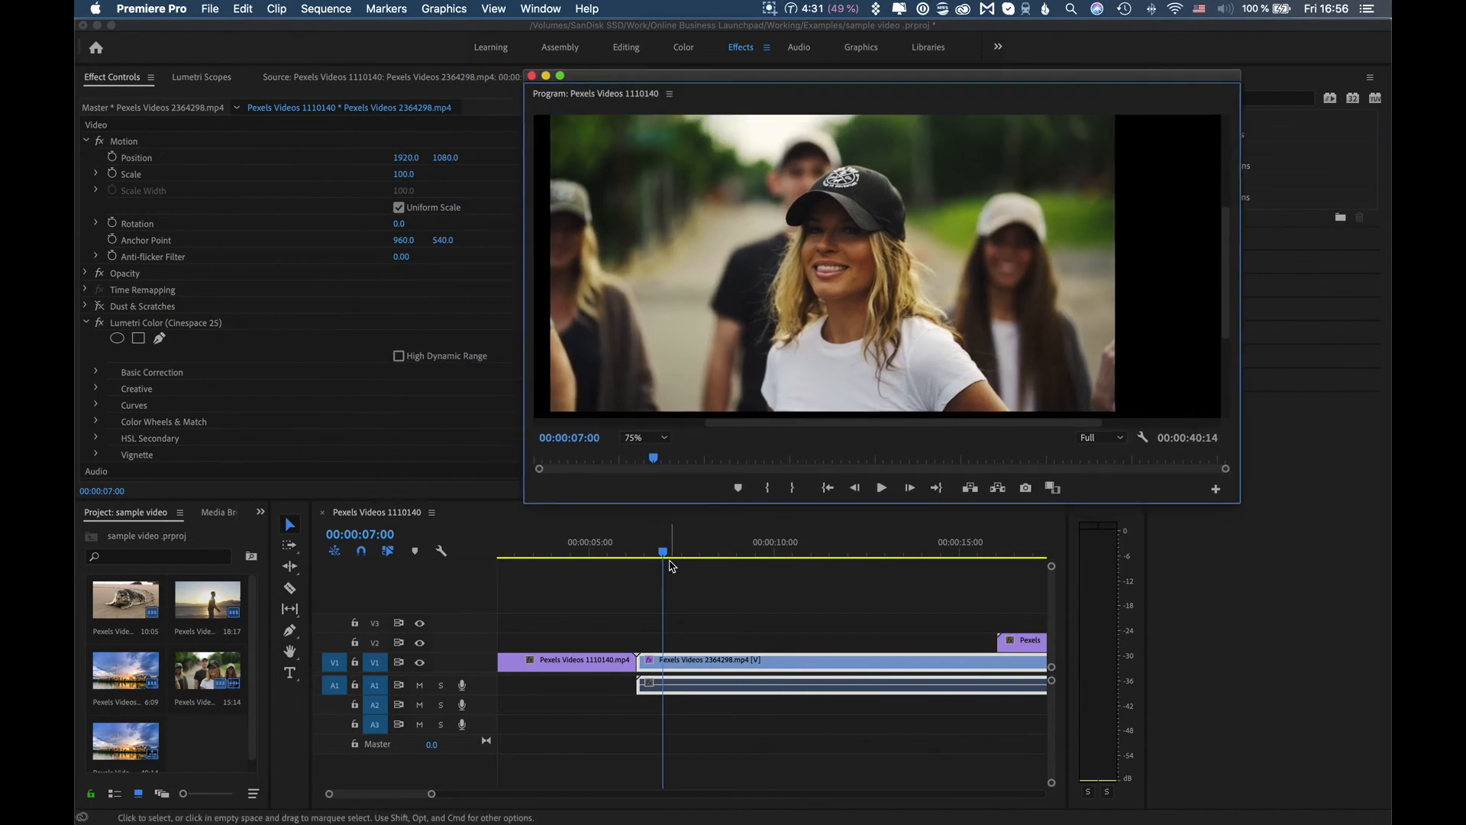
{"action": "left_click_drag", "start_coordinate": [662, 553], "coordinate": [966, 553]}
{"action": "left_click_drag", "start_coordinate": [1001, 77], "coordinate": [909, 105]}
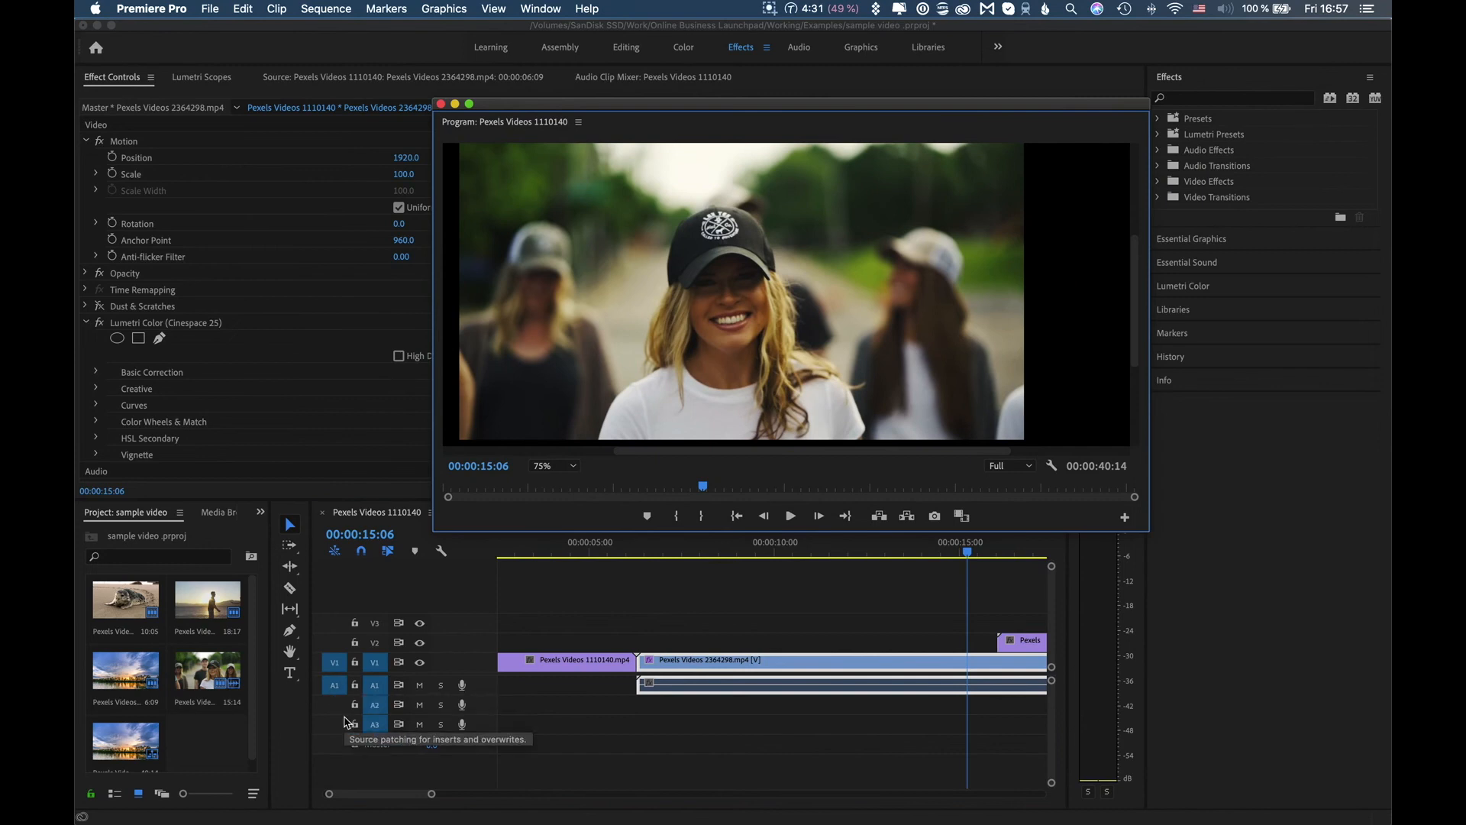
Step: Import the 3777-fretless music MP3 in the Assembly workspace and place it on track A2 at the start of the sequence
{"action": "left_click", "coordinate": [562, 48]}
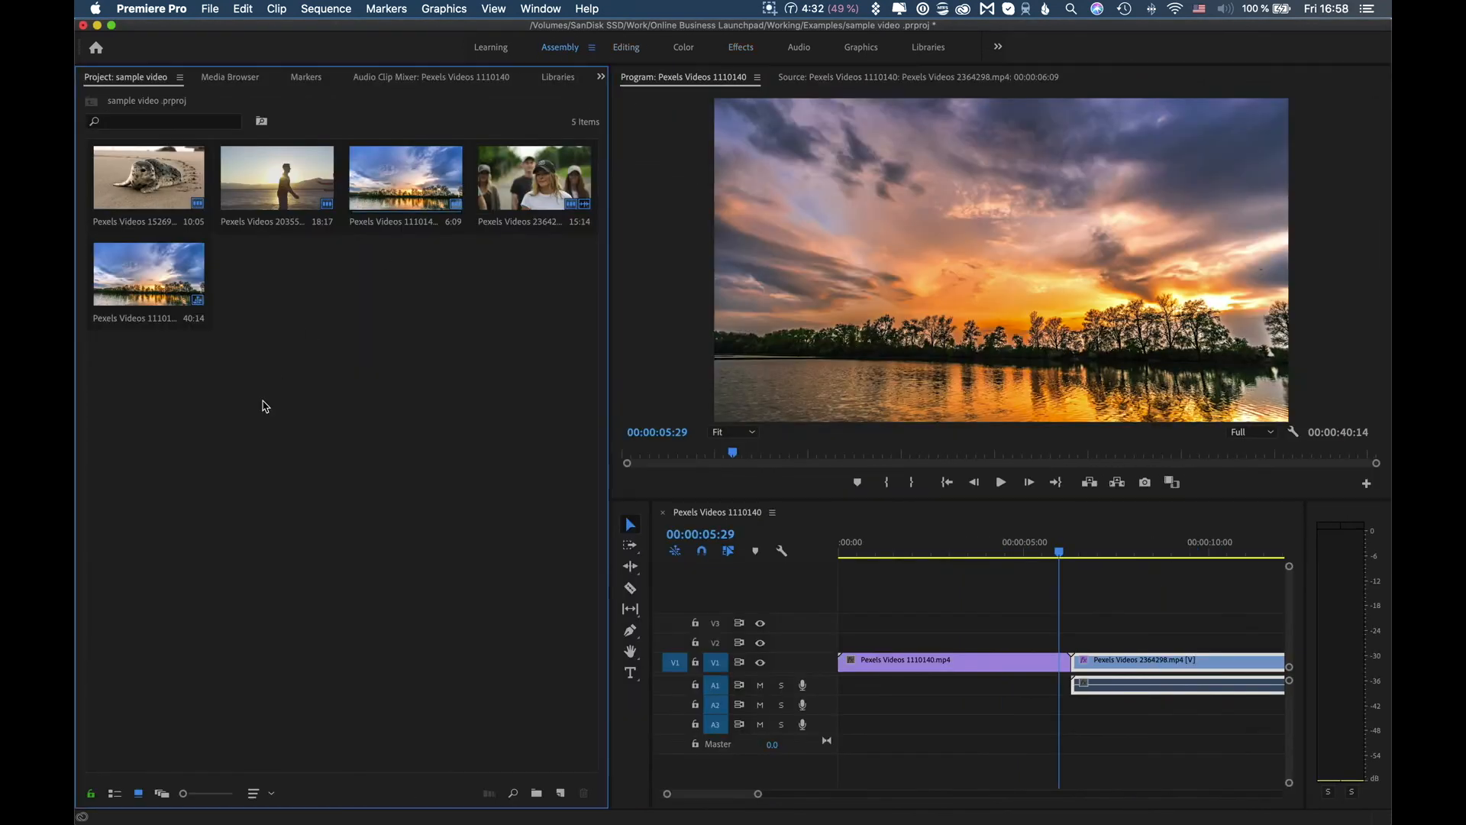
{"action": "right_click", "coordinate": [263, 407]}
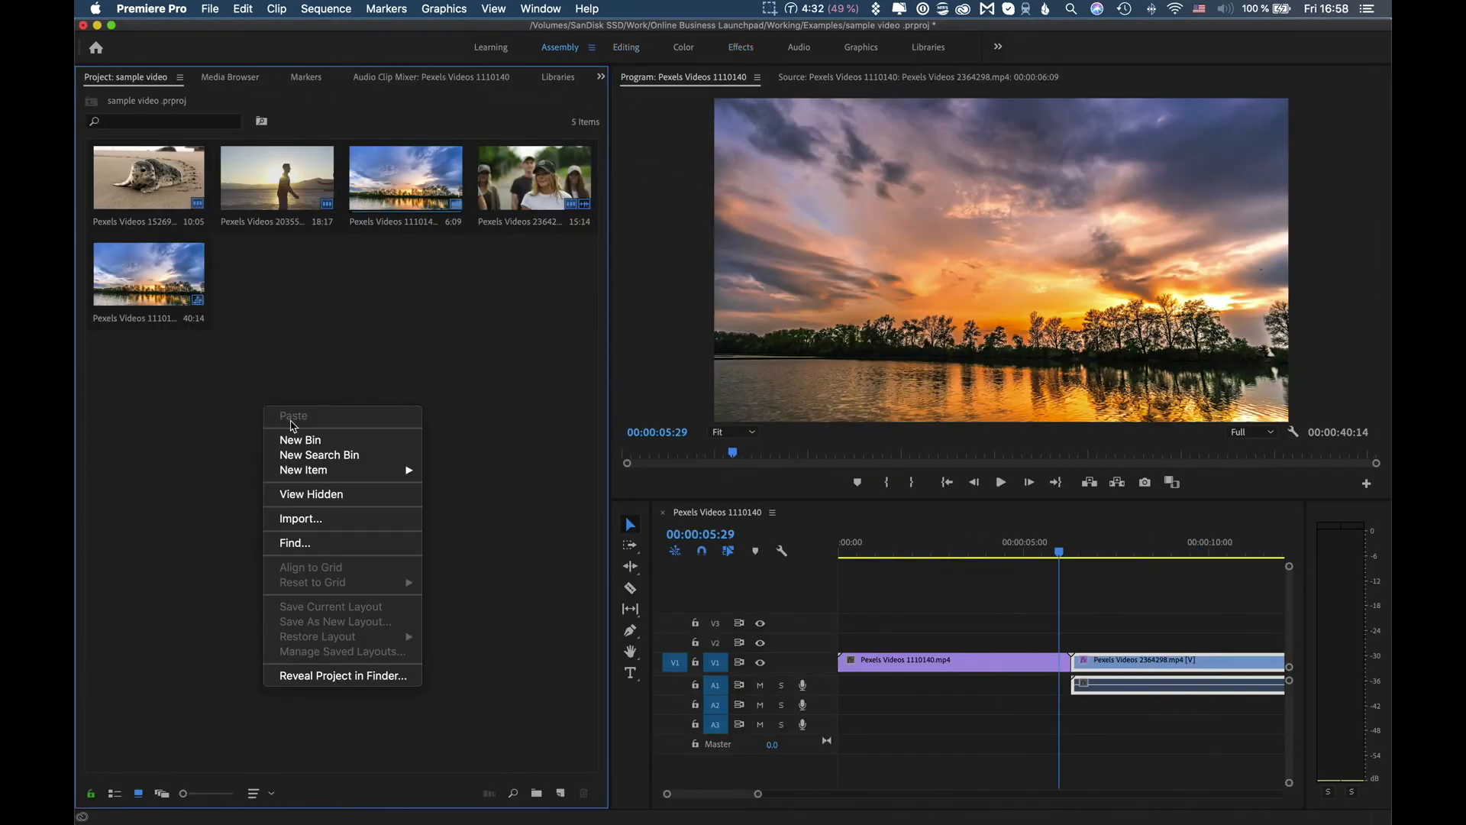
{"action": "left_click", "coordinate": [293, 520]}
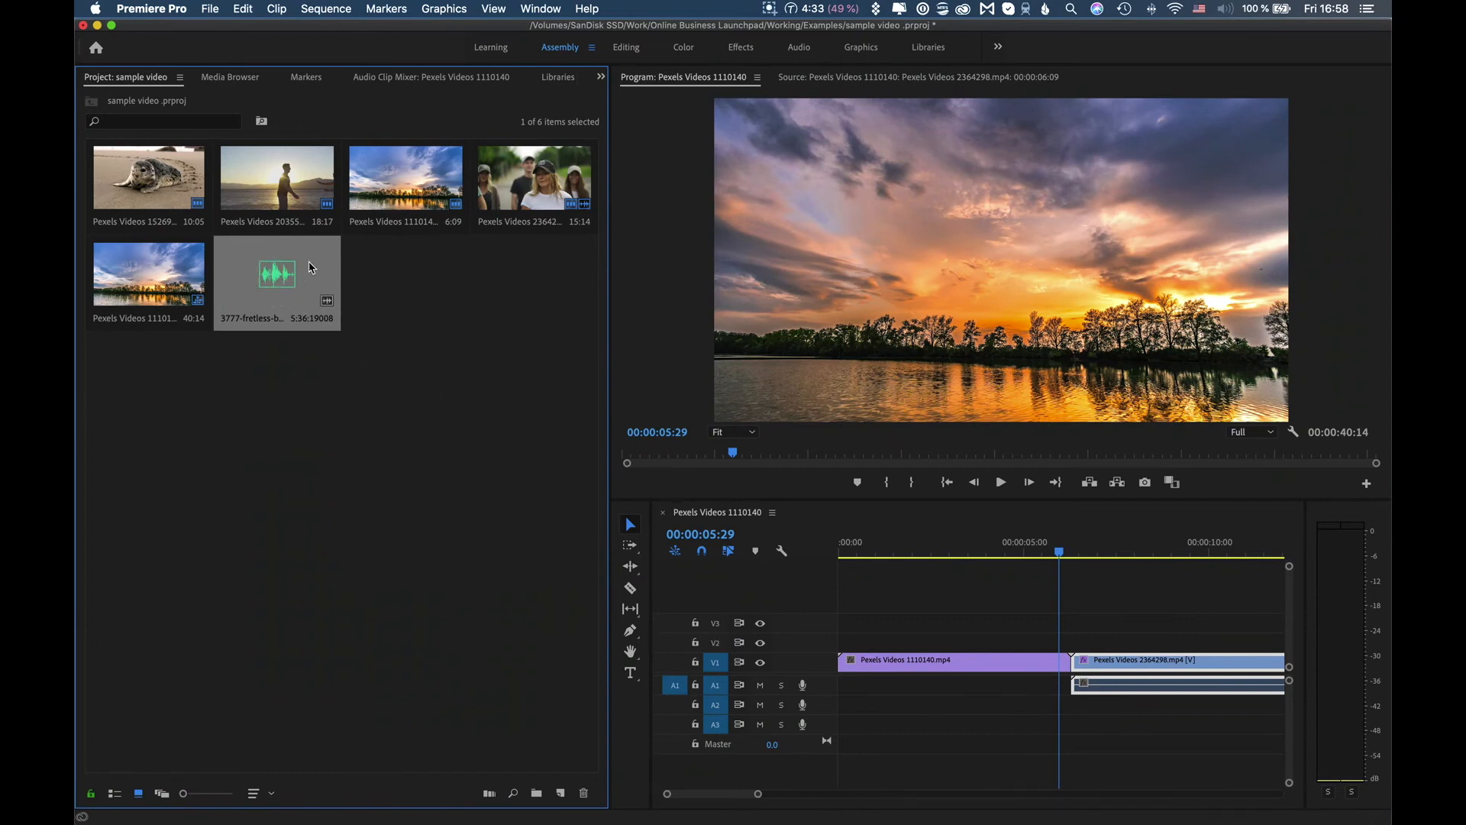
{"action": "left_click_drag", "start_coordinate": [310, 264], "coordinate": [840, 709]}
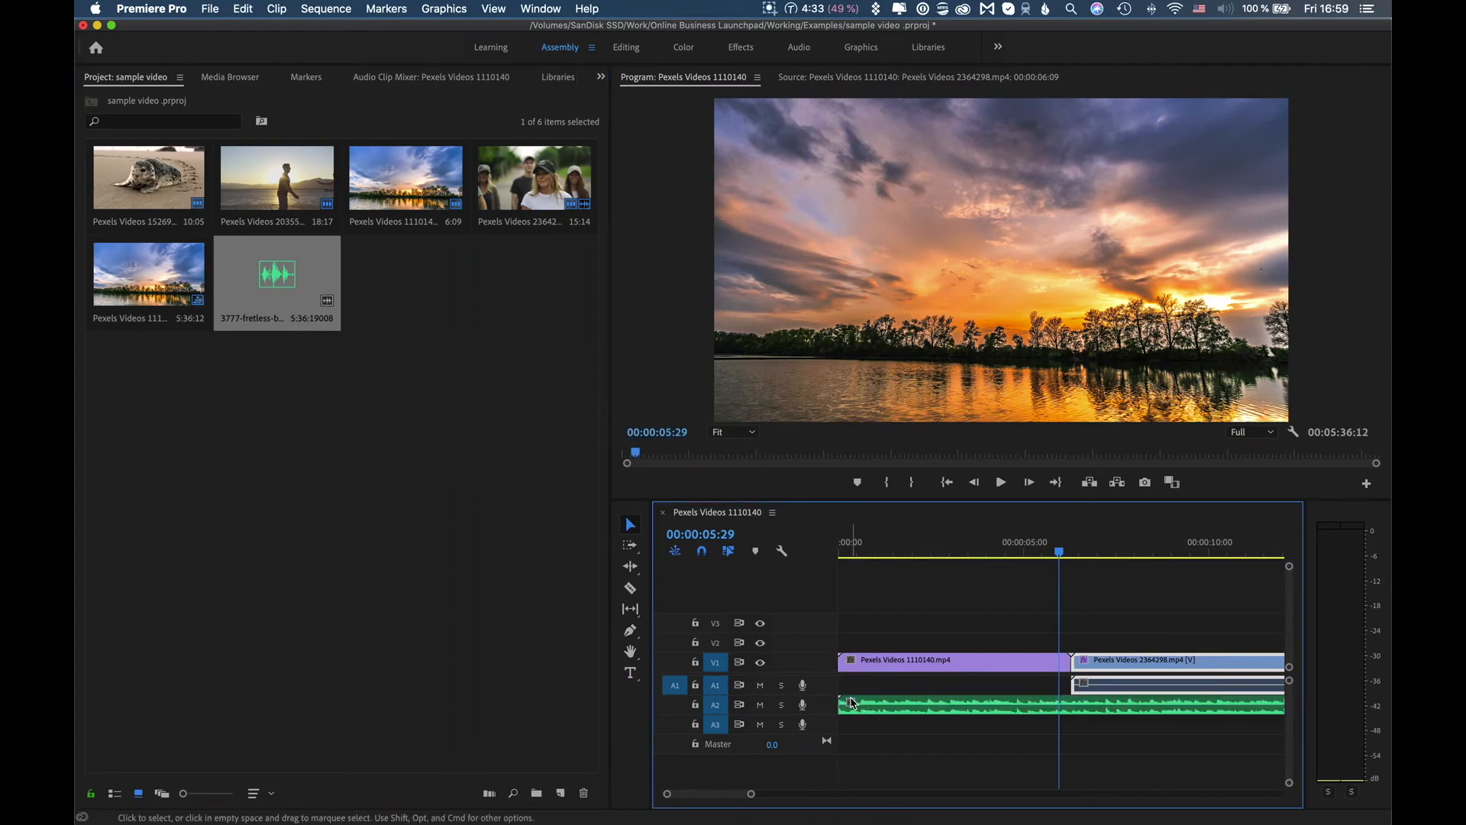
Step: Open the music clip from track A2 as a source waveform and play a short stretch of it
{"action": "double_click", "coordinate": [871, 706]}
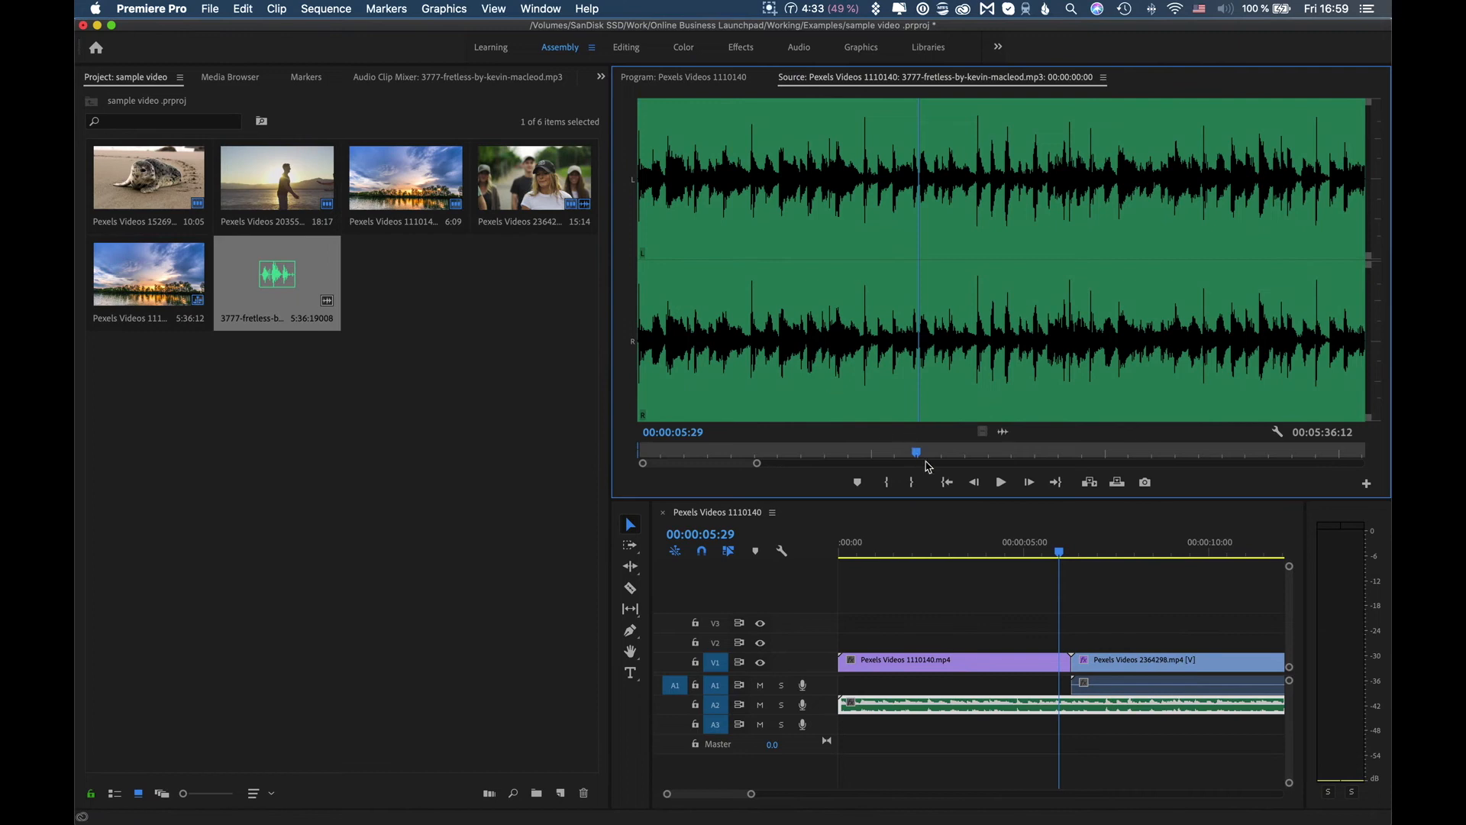
{"action": "left_click", "coordinate": [1000, 483]}
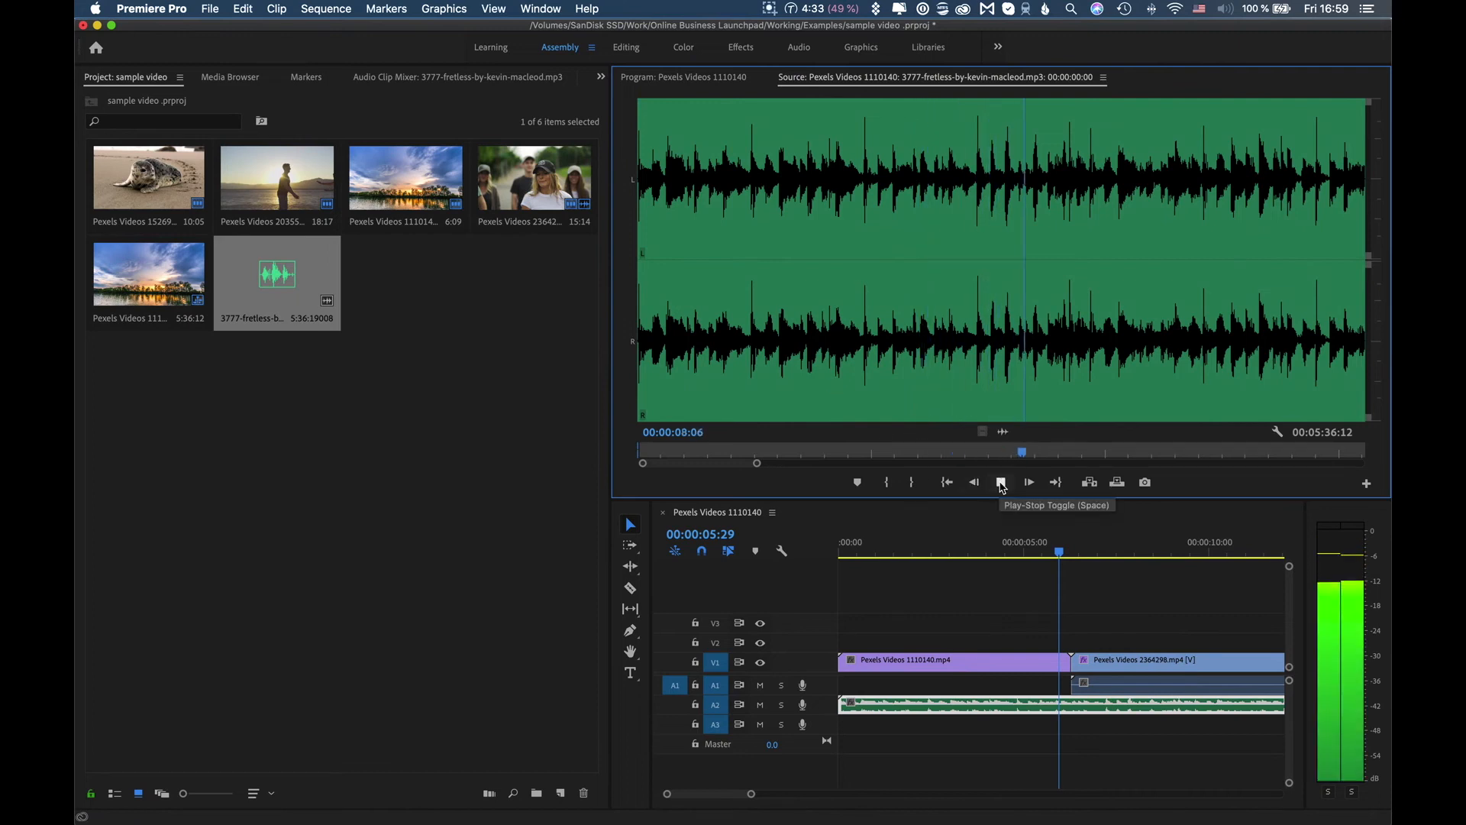
{"action": "left_click", "coordinate": [1000, 483]}
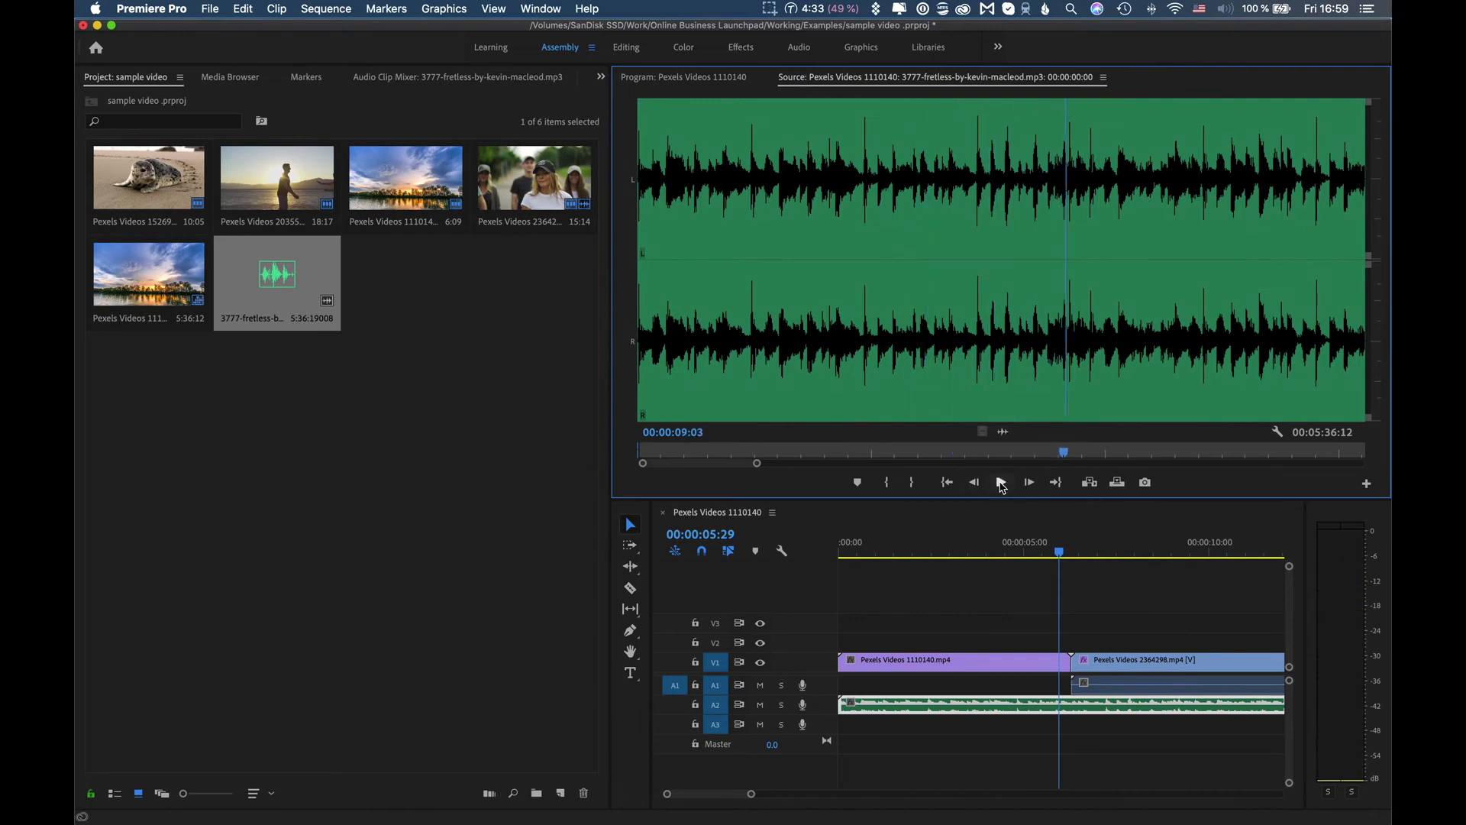
Step: Return to the Effects workspace and try the 3D Motion Cube Spin transition at the cut between the sunset and group clips
{"action": "left_click", "coordinate": [741, 48]}
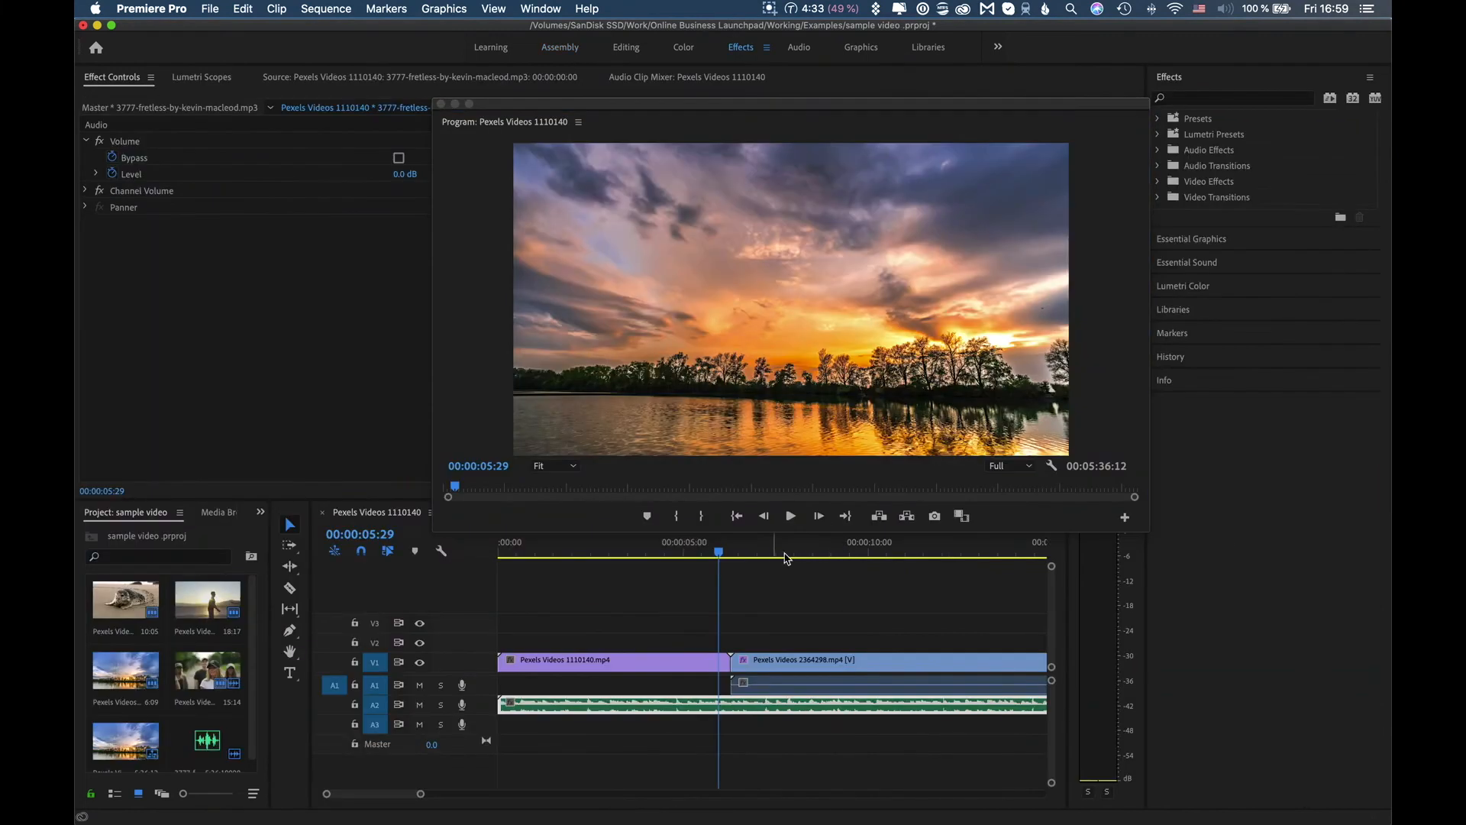
{"action": "left_click", "coordinate": [1157, 183]}
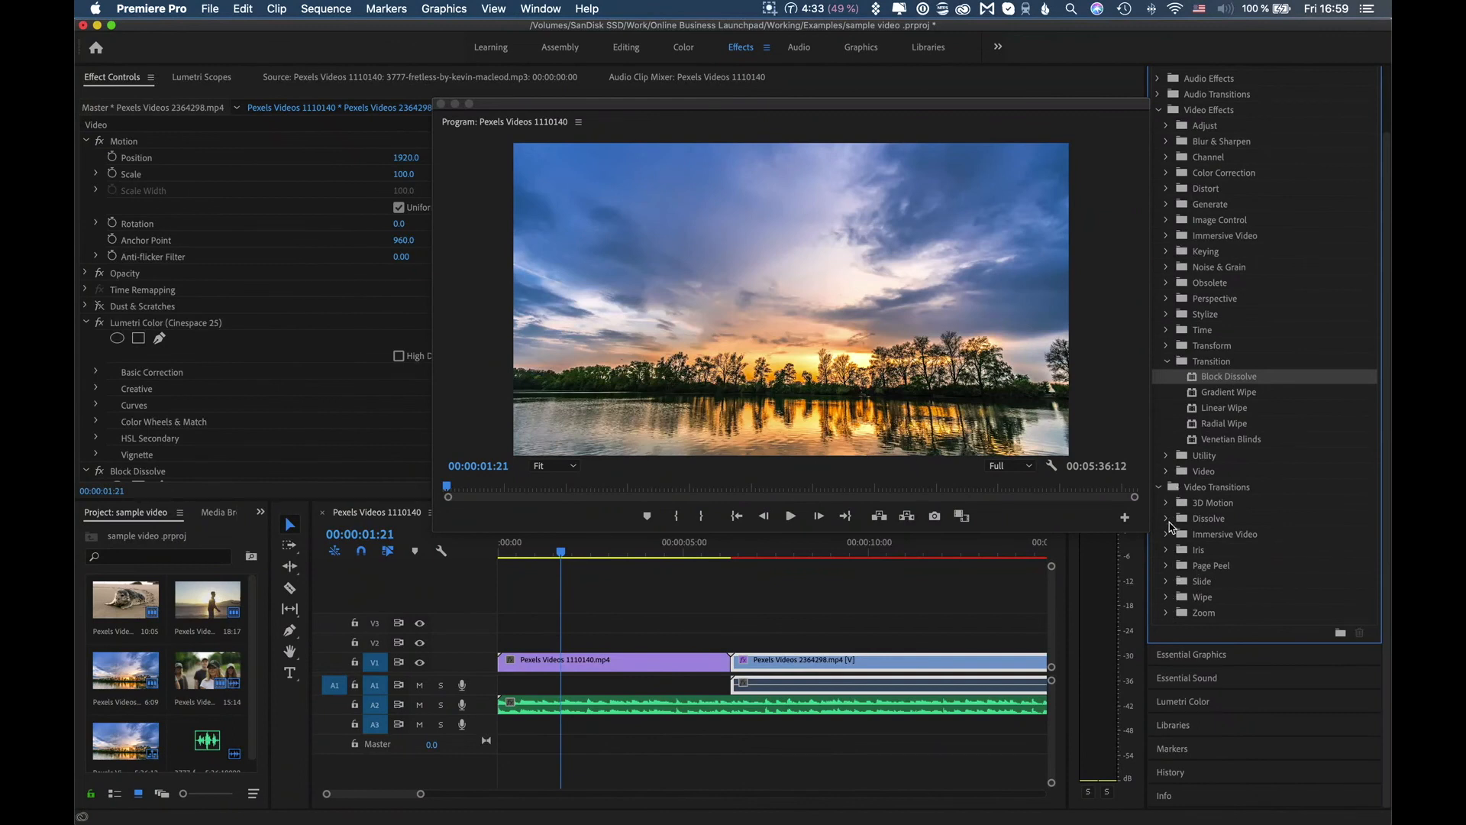
{"action": "left_click", "coordinate": [1167, 519]}
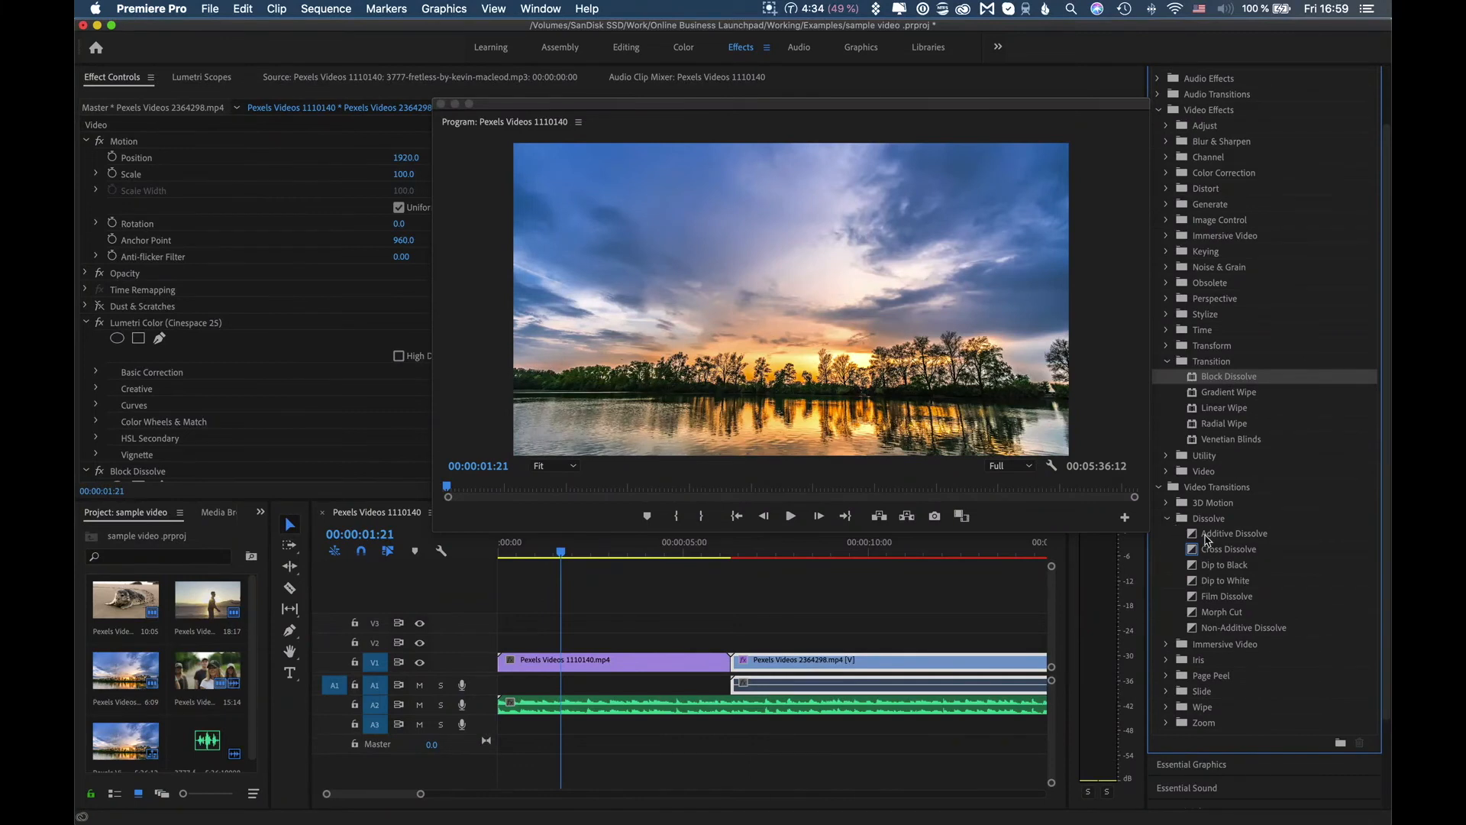
{"action": "left_click", "coordinate": [1207, 539]}
{"action": "left_click", "coordinate": [1167, 502]}
{"action": "left_click_drag", "start_coordinate": [1220, 518], "coordinate": [733, 663]}
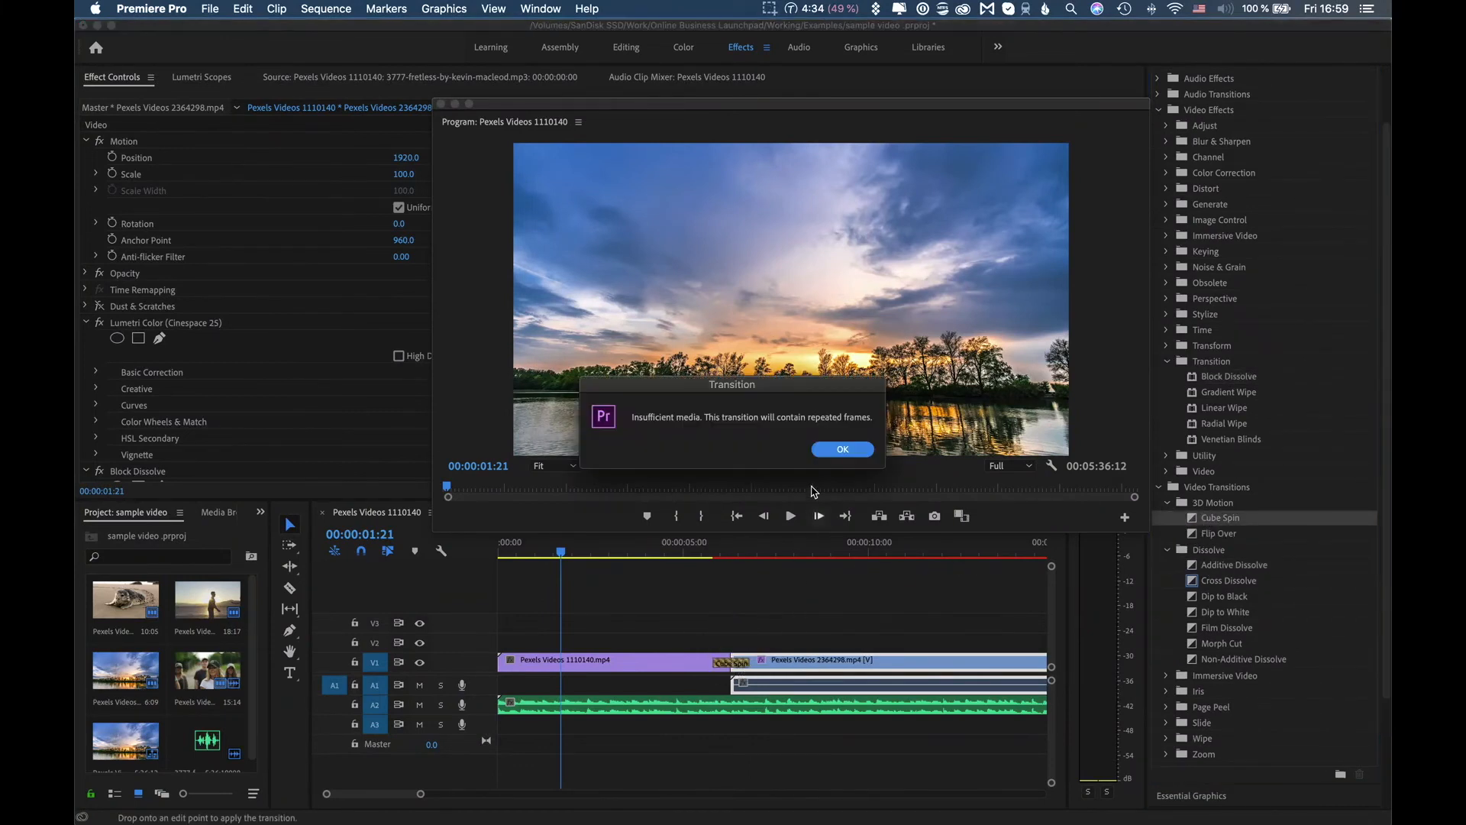
{"action": "left_click", "coordinate": [833, 450]}
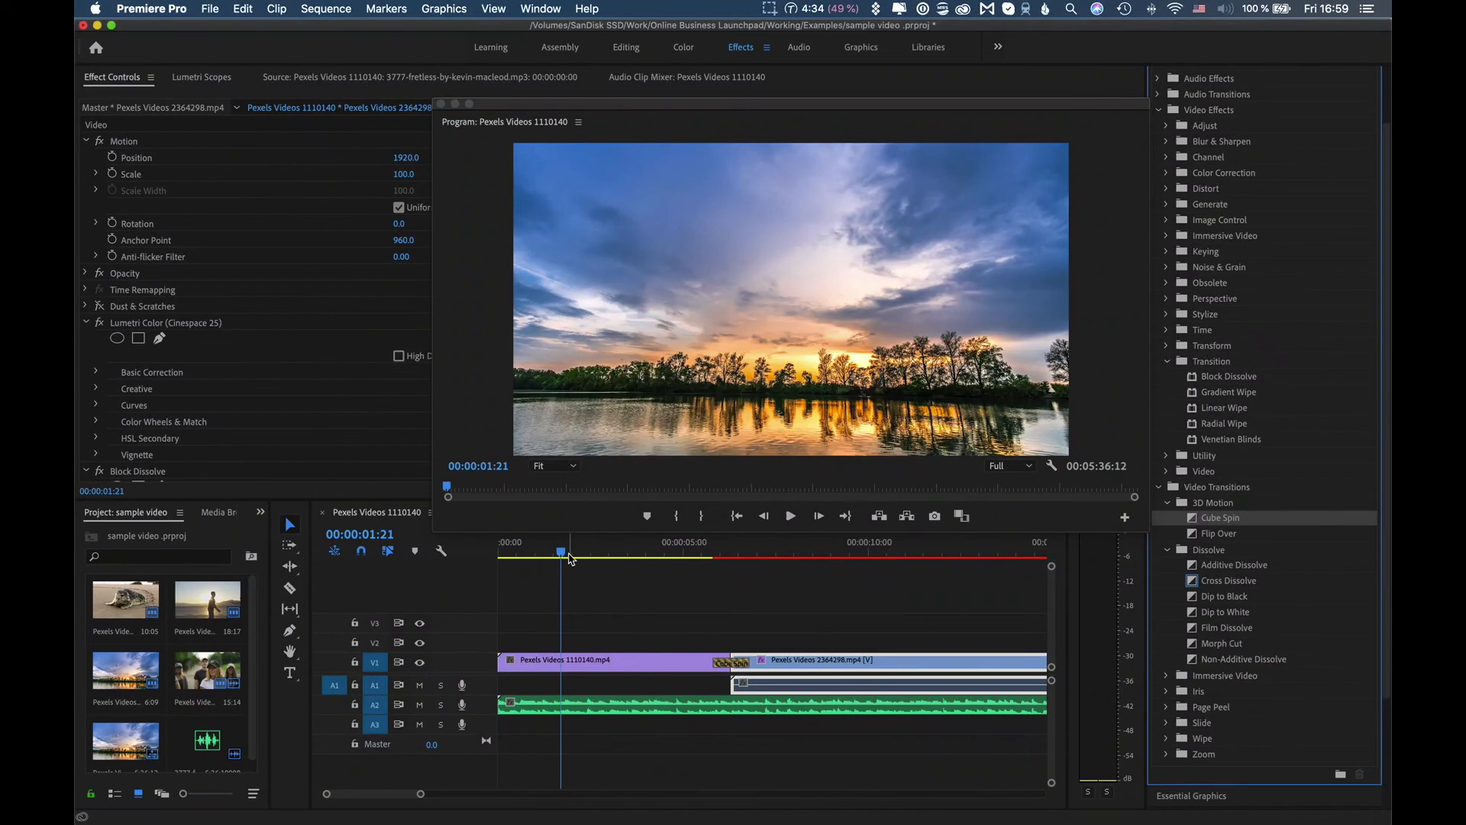
Step: Preview the Cube Spin transition on the sunset-to-group cut and delete it
{"action": "key", "text": "space"}
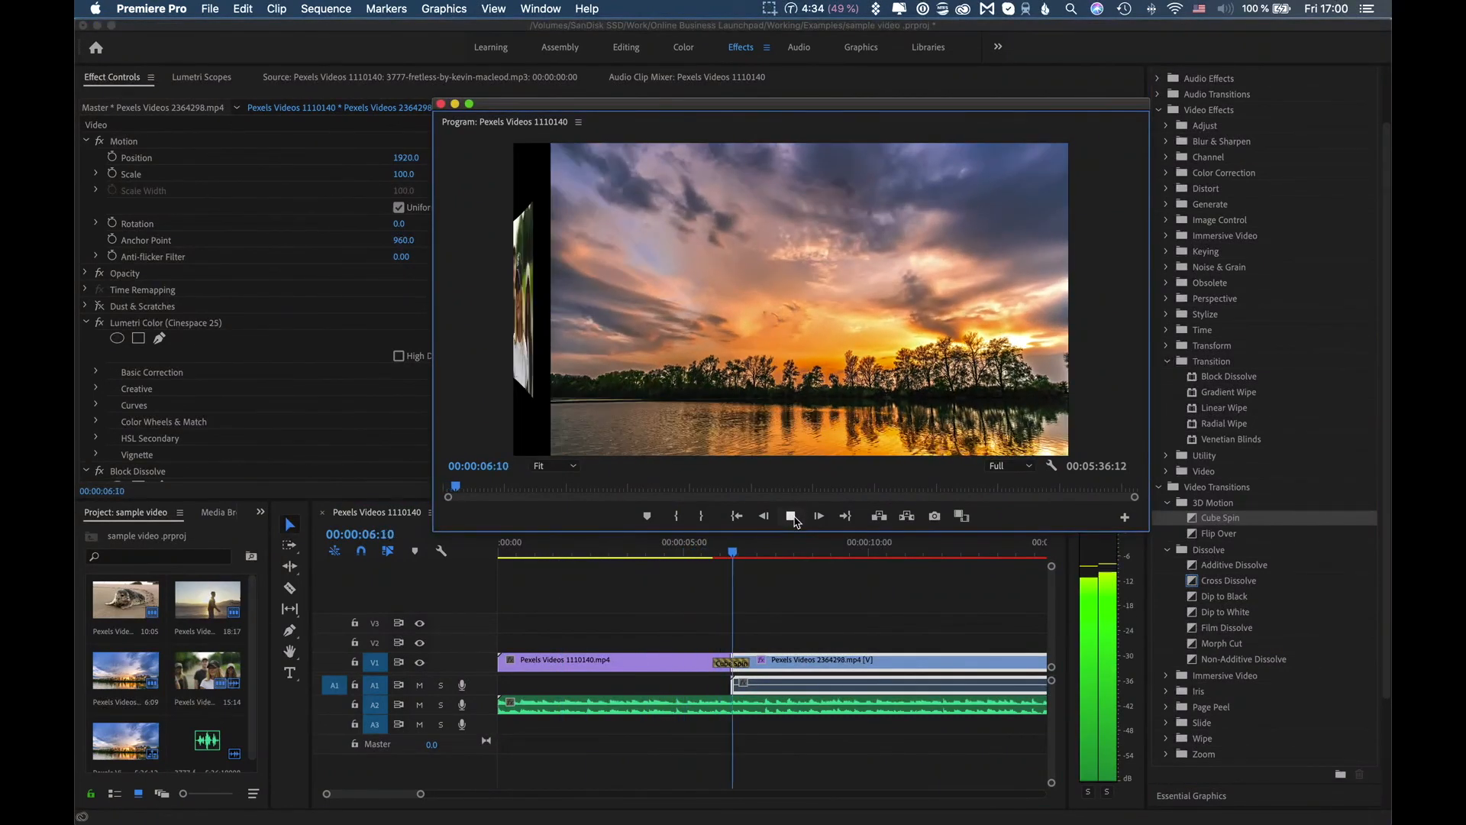
{"action": "left_click", "coordinate": [791, 516]}
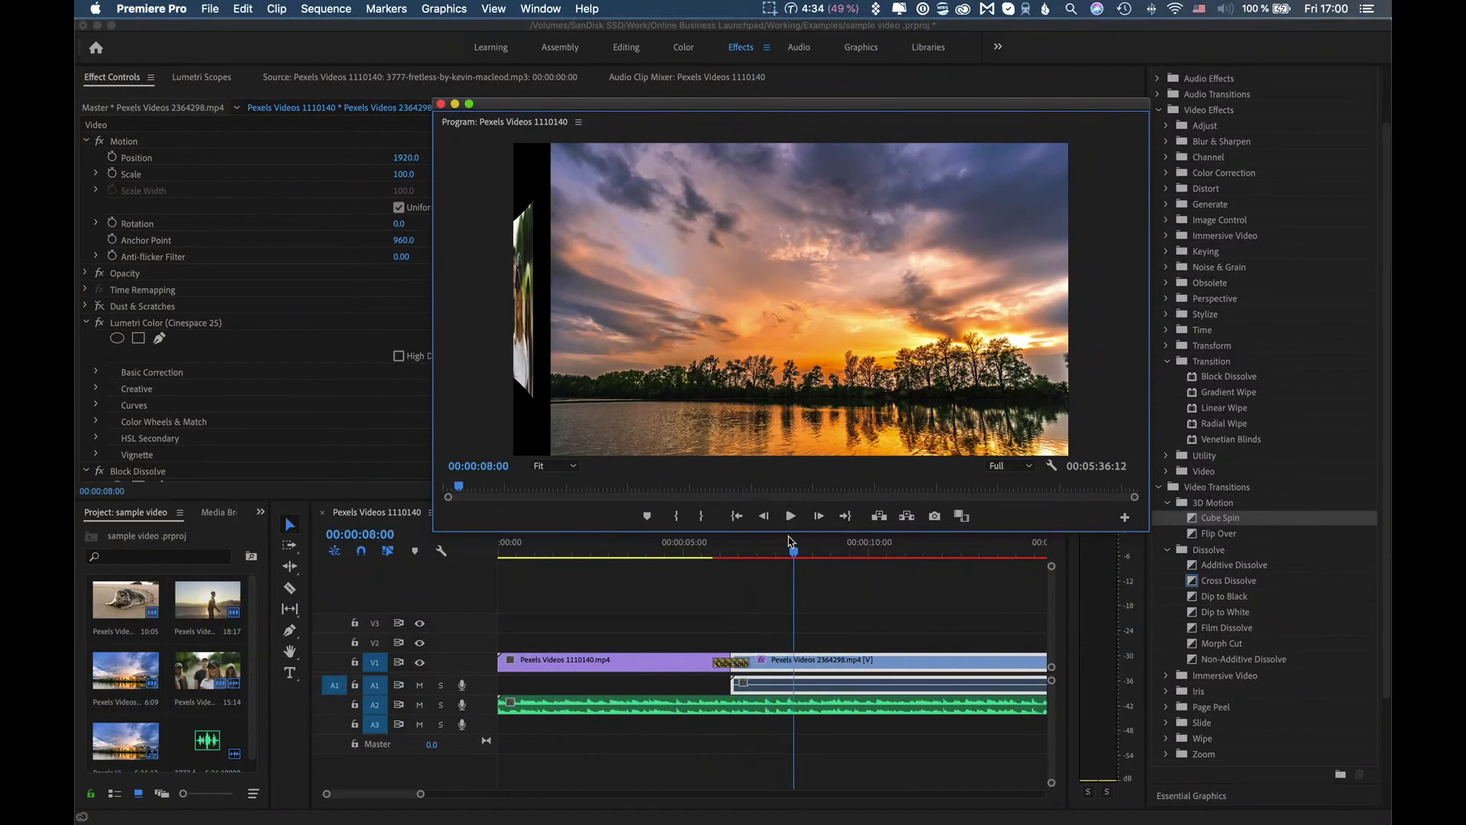
{"action": "left_click_drag", "start_coordinate": [791, 540], "coordinate": [703, 543]}
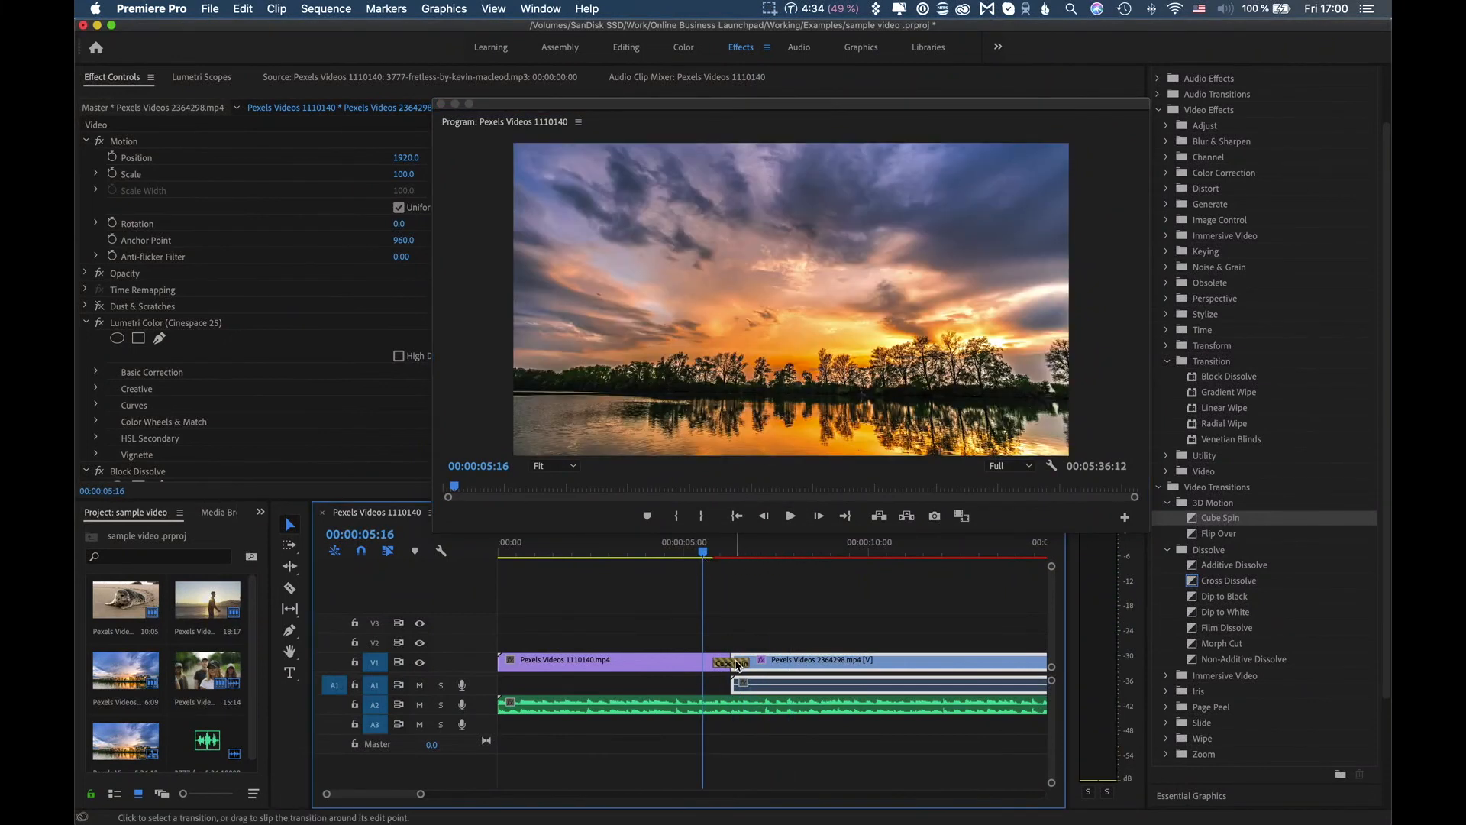
{"action": "left_click", "coordinate": [737, 666]}
{"action": "key", "text": "Delete"}
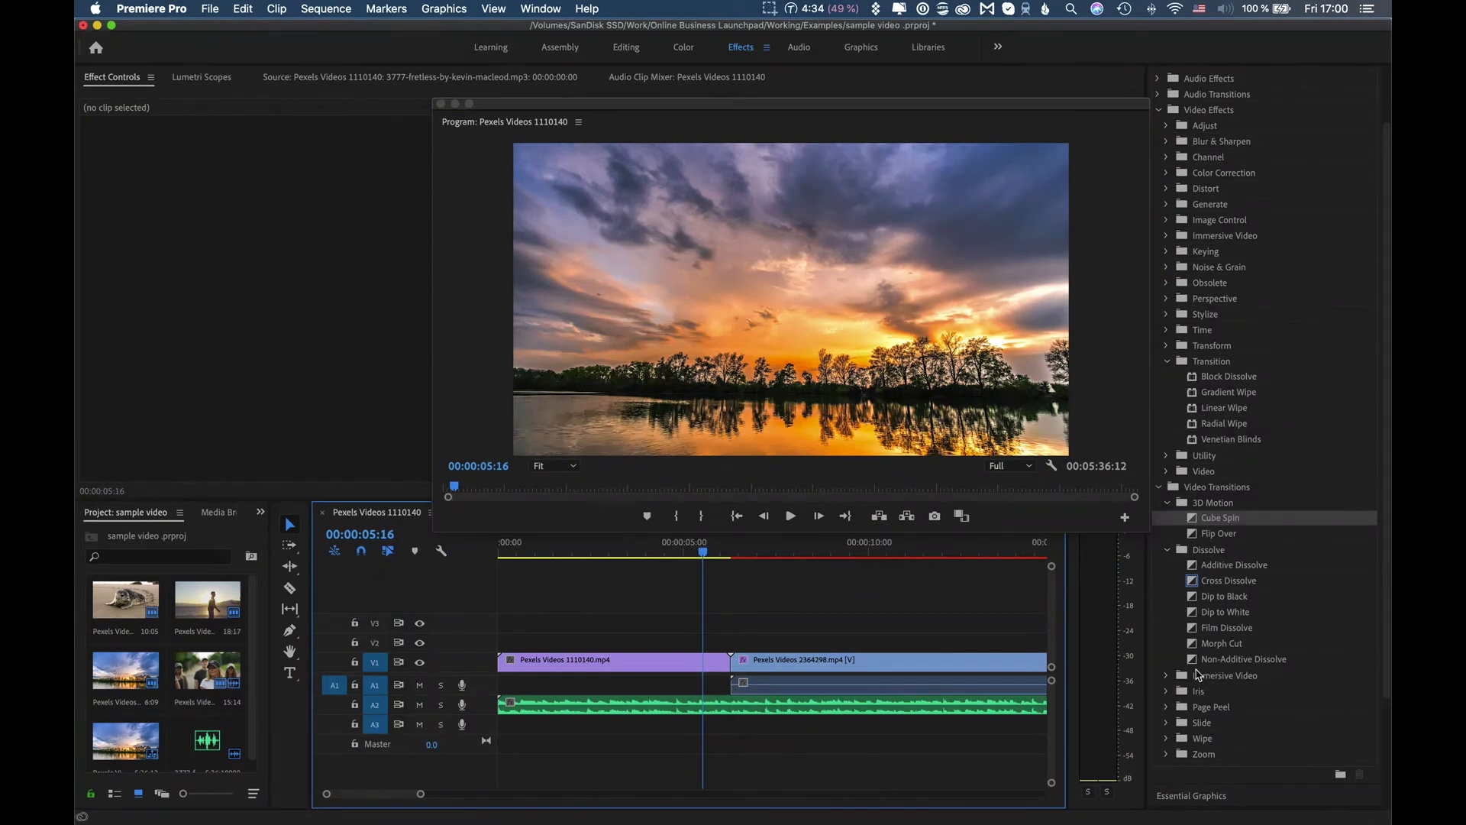
Step: Try the Immersive Video transition VR Chroma Leaks at the cut between the sunset and group clips
{"action": "left_click", "coordinate": [1167, 676]}
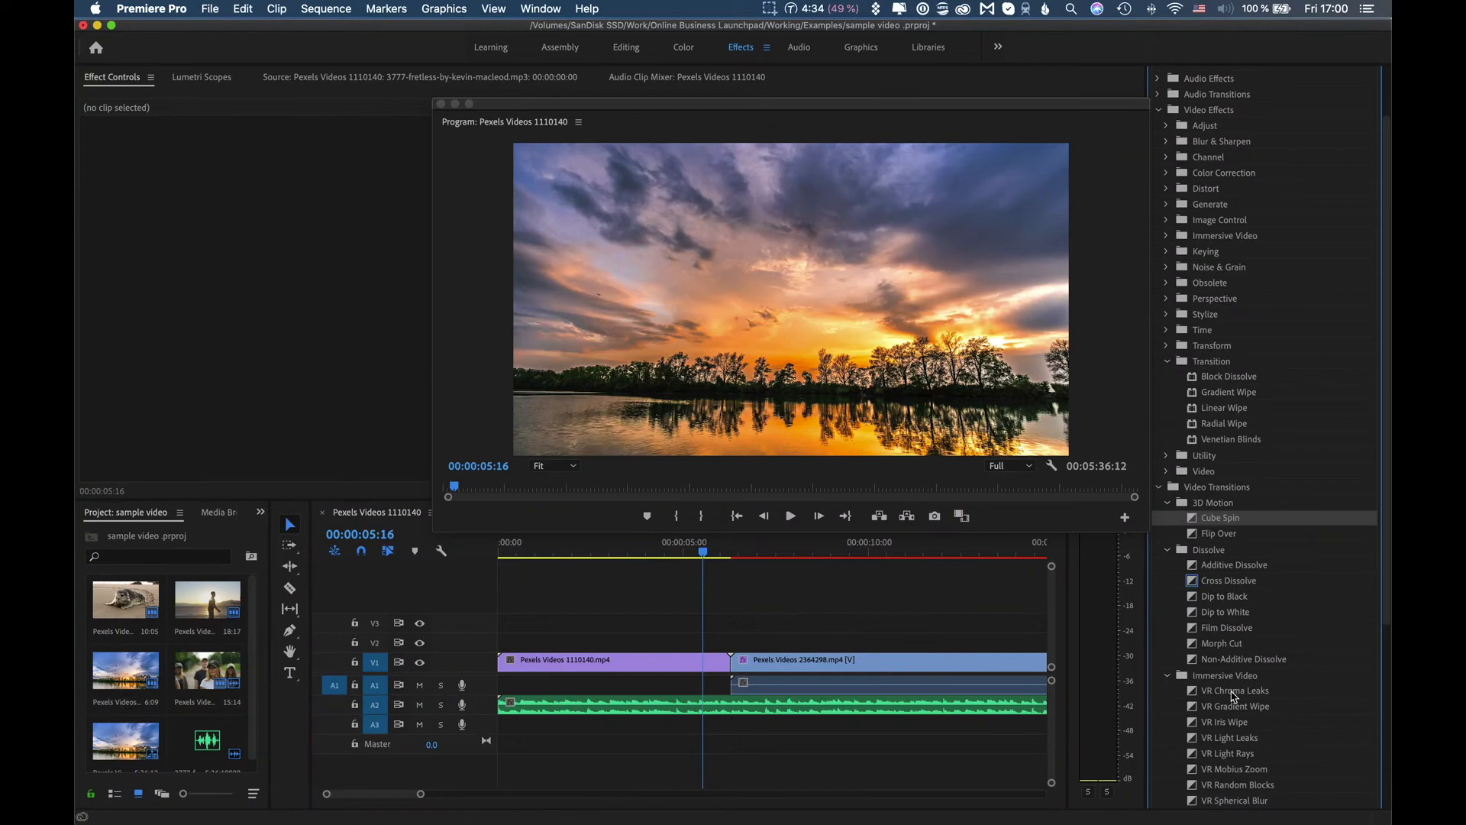
{"action": "left_click_drag", "start_coordinate": [1232, 695], "coordinate": [732, 663]}
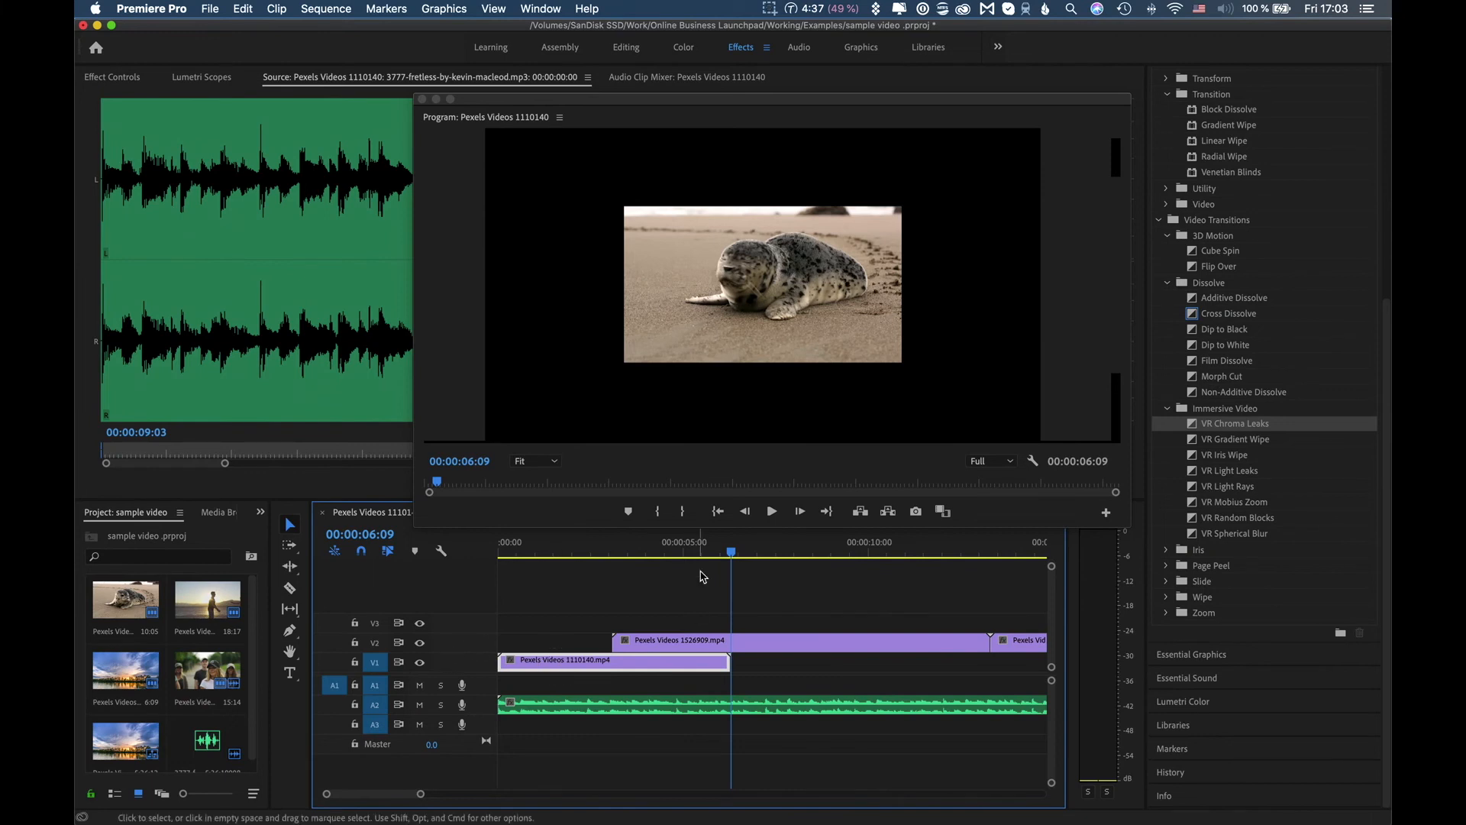
Step: Set the speed of the sunset clip Pexels Videos 1110140.mp4 on V1 to 30%
{"action": "left_click_drag", "start_coordinate": [489, 563], "coordinate": [511, 569]}
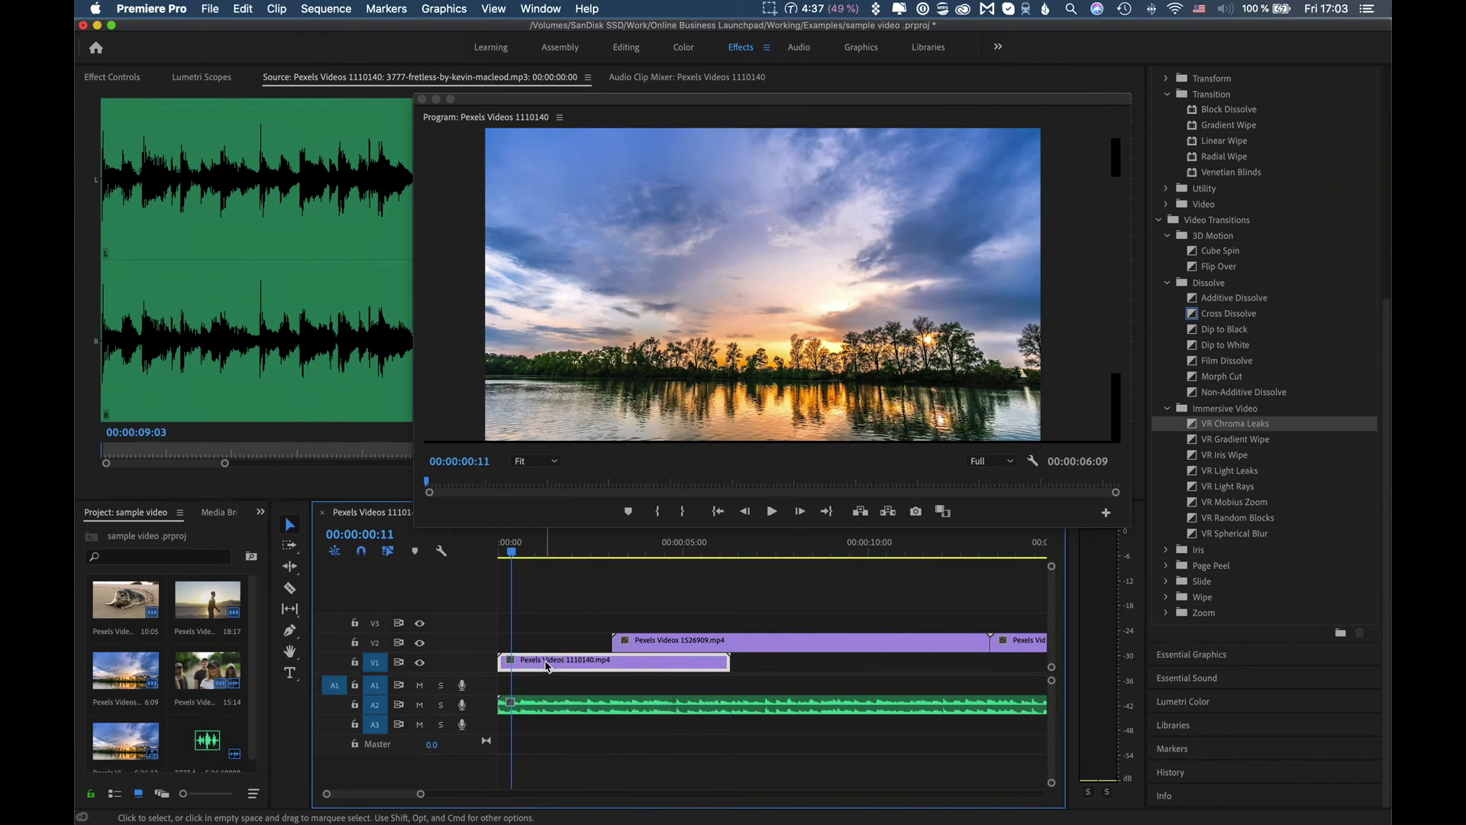
{"action": "right_click", "coordinate": [549, 665]}
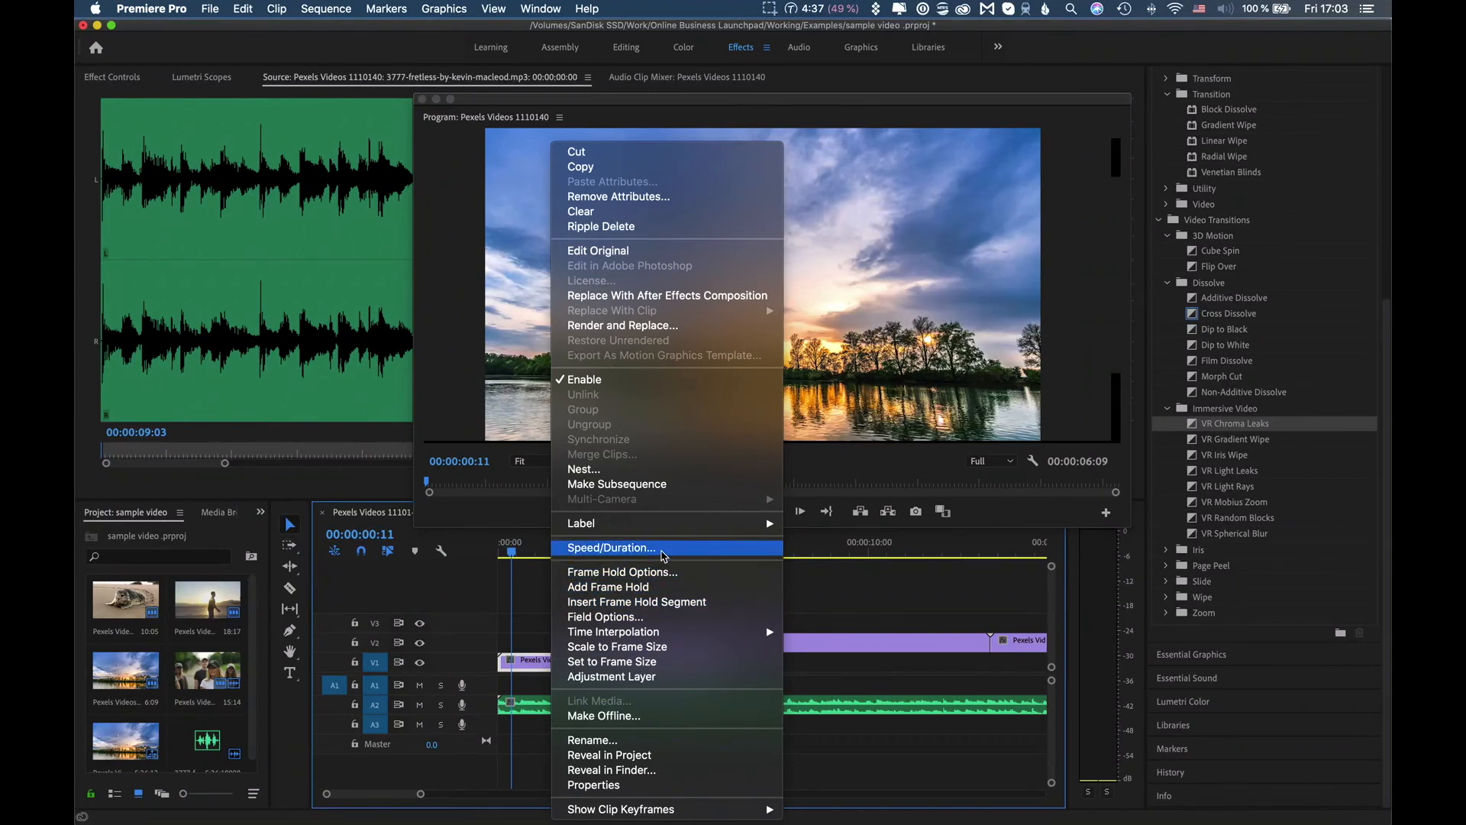
{"action": "left_click", "coordinate": [664, 548]}
{"action": "type", "text": "30"}
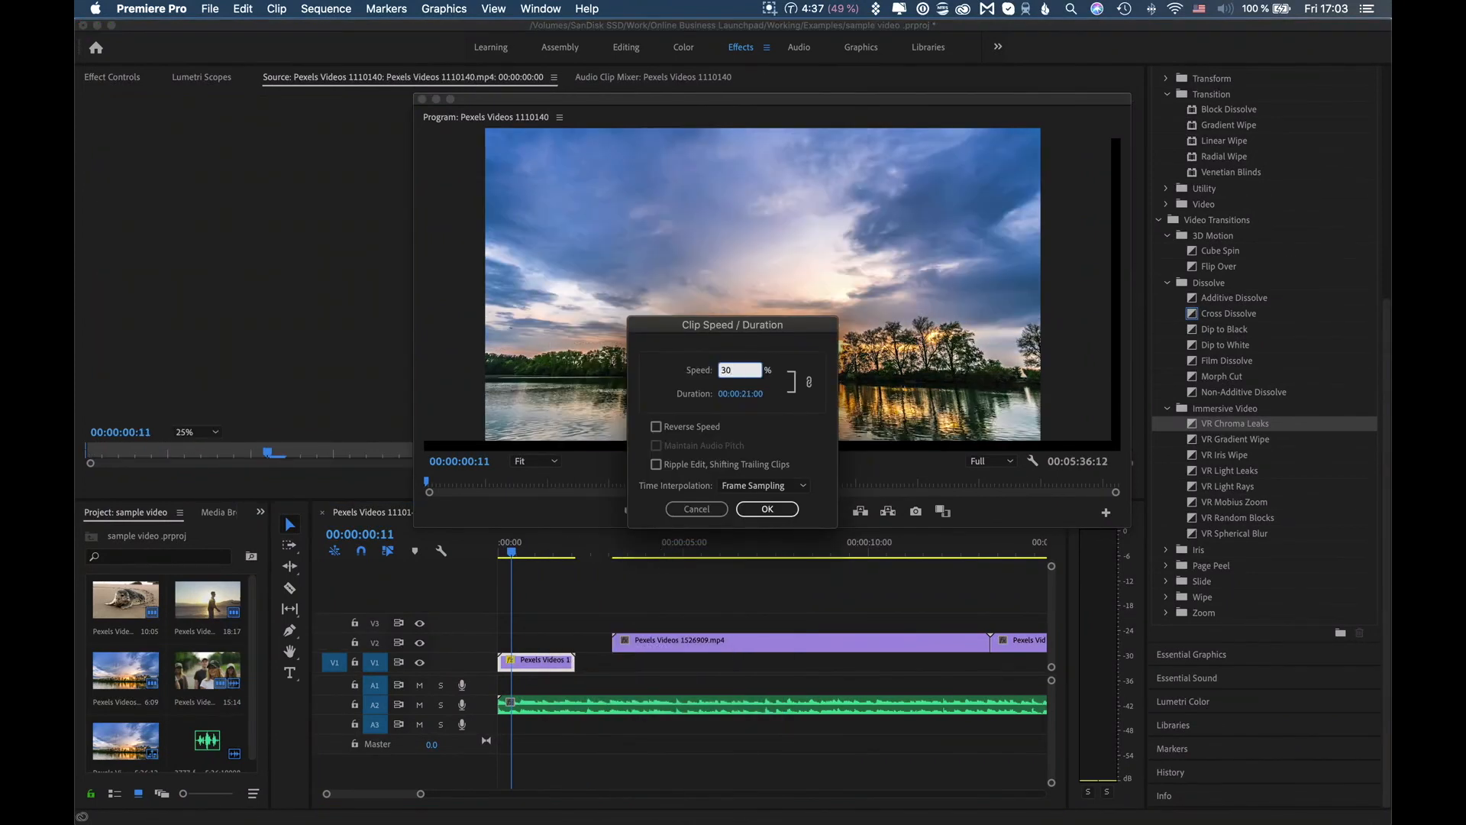
{"action": "key", "text": "Return"}
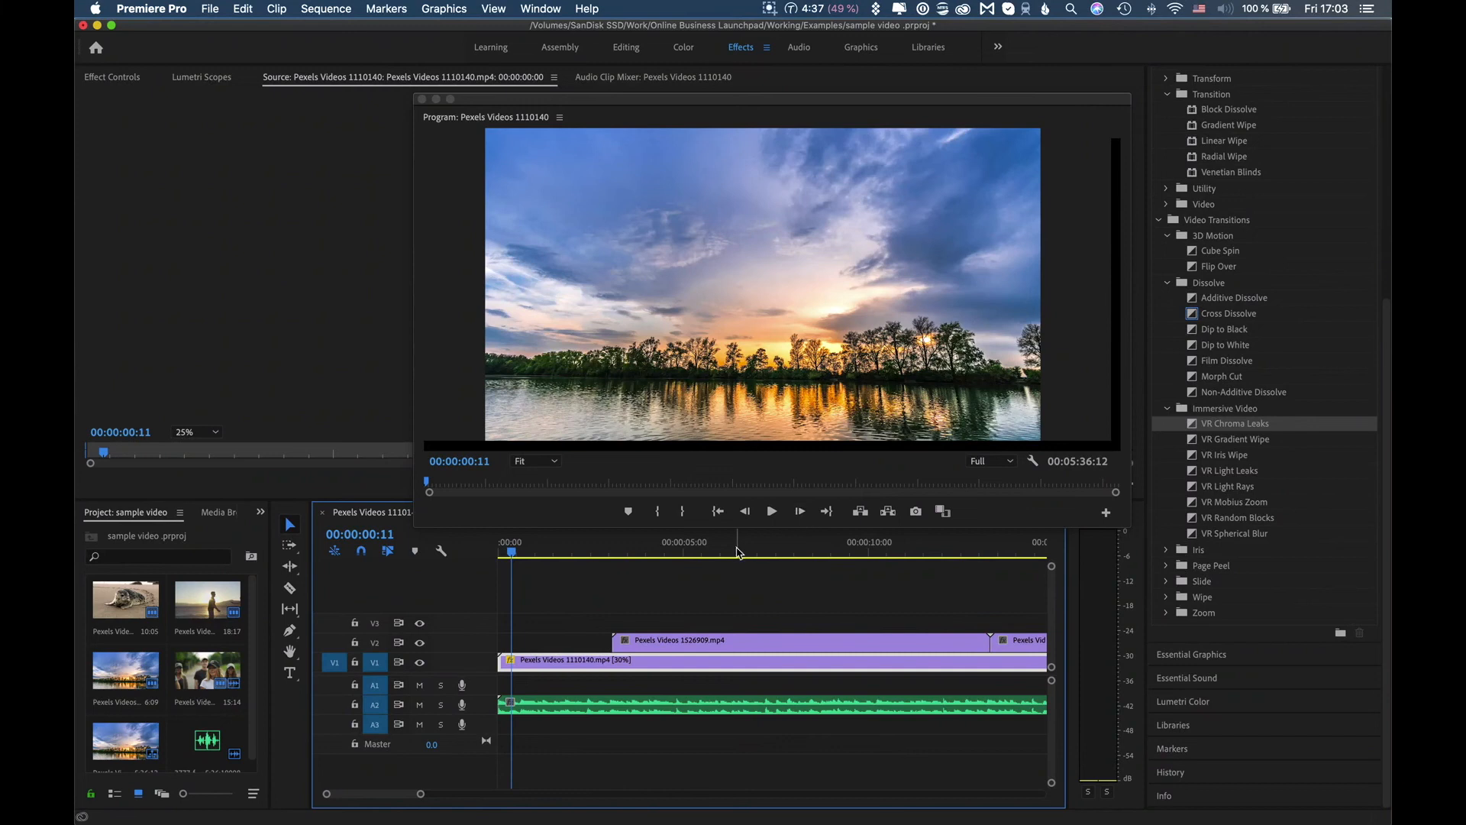
Step: Move the seal clip Pexels Videos 1526909.mp4 on V2 to the start of the sequence, above the sunset clip
{"action": "scroll", "coordinate": [645, 633], "scroll_direction": "right", "scroll_amount": 1}
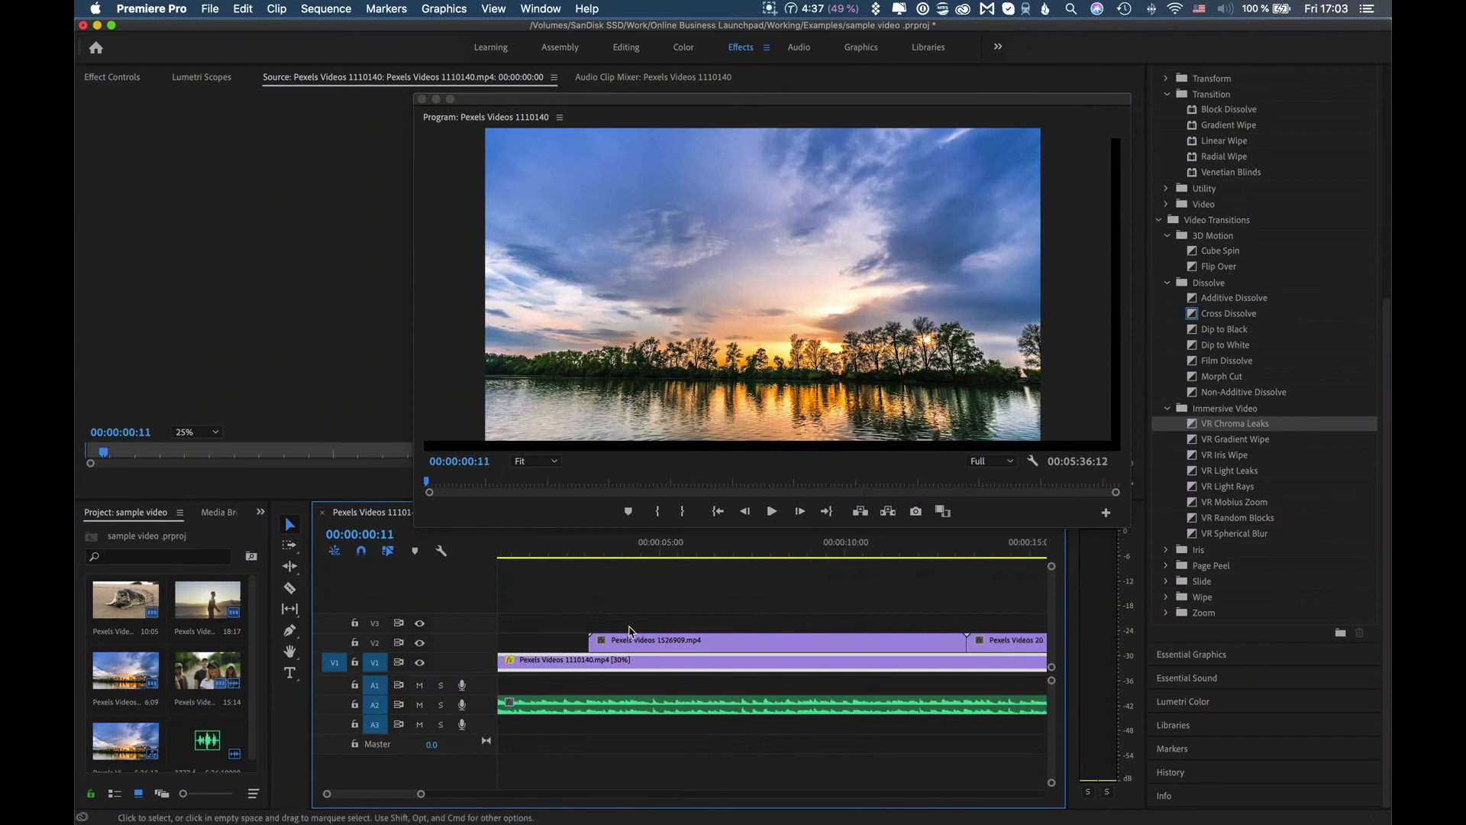
{"action": "scroll", "coordinate": [610, 621], "scroll_direction": "left", "scroll_amount": 1}
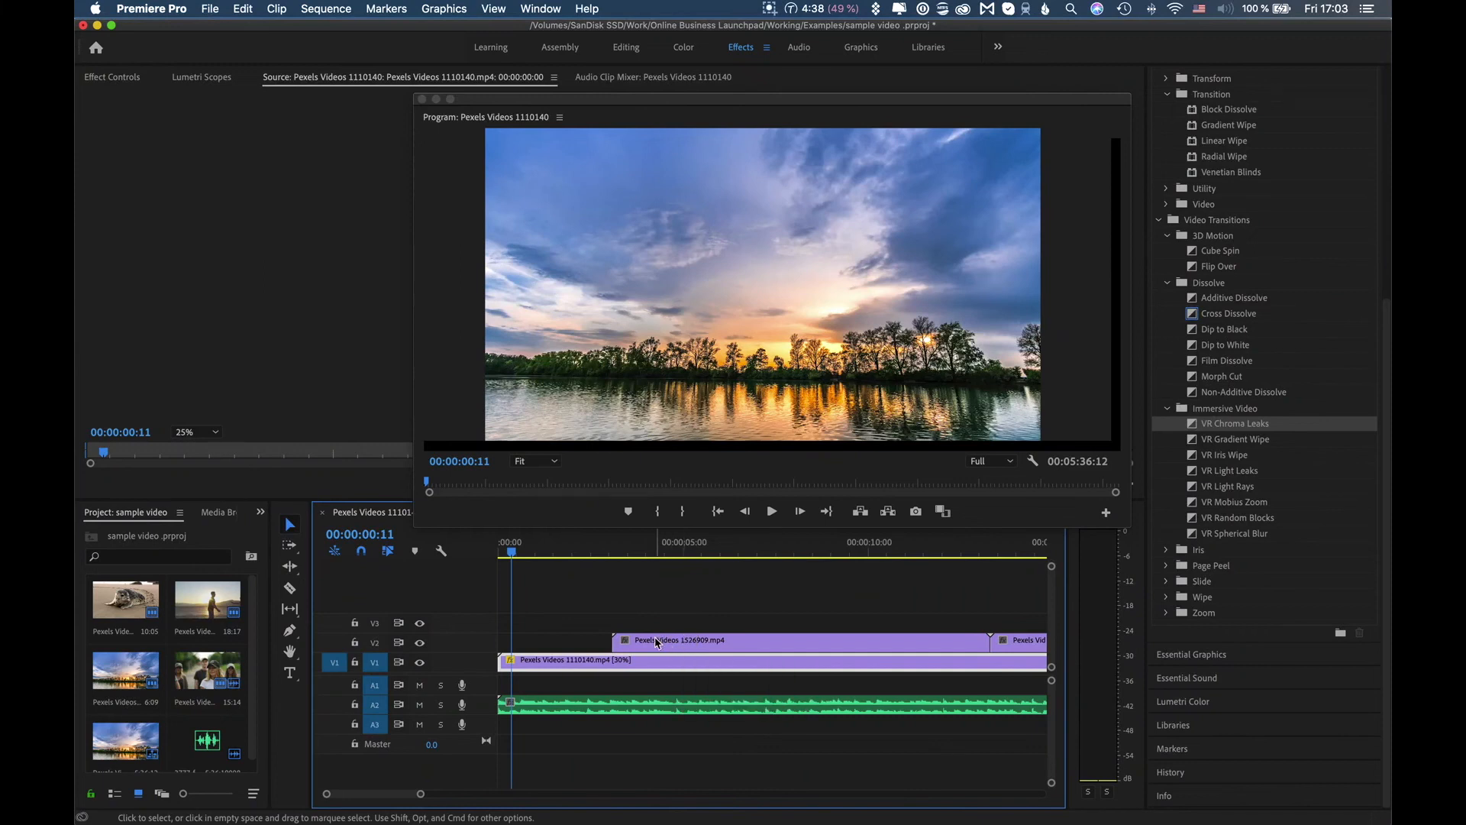
{"action": "left_click_drag", "start_coordinate": [658, 640], "coordinate": [547, 638]}
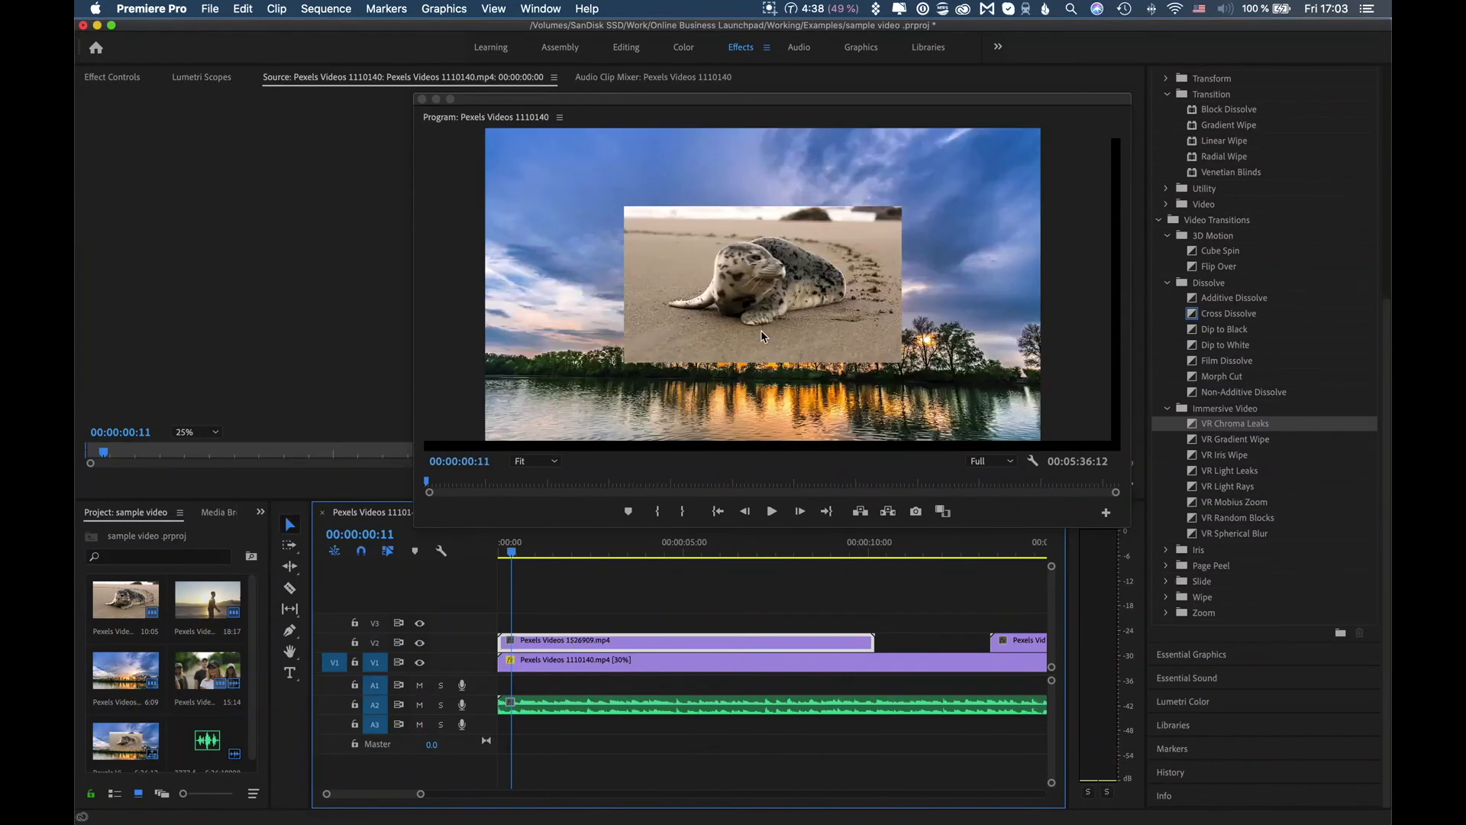
Step: Scale the seal clip down slightly and place it as a picture-in-picture in the upper-left corner of the frame
{"action": "left_click", "coordinate": [707, 330]}
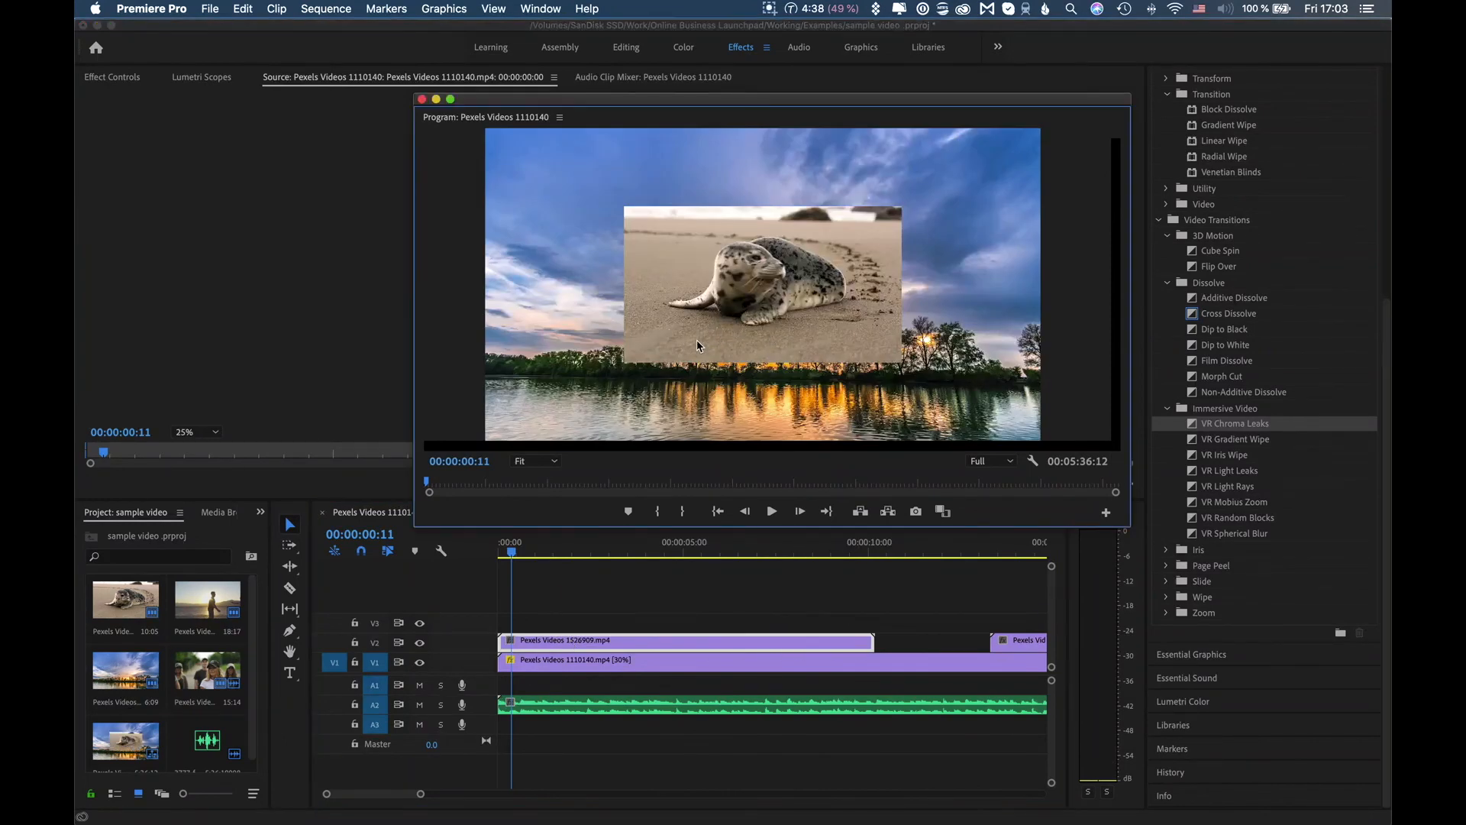
{"action": "left_click", "coordinate": [690, 344]}
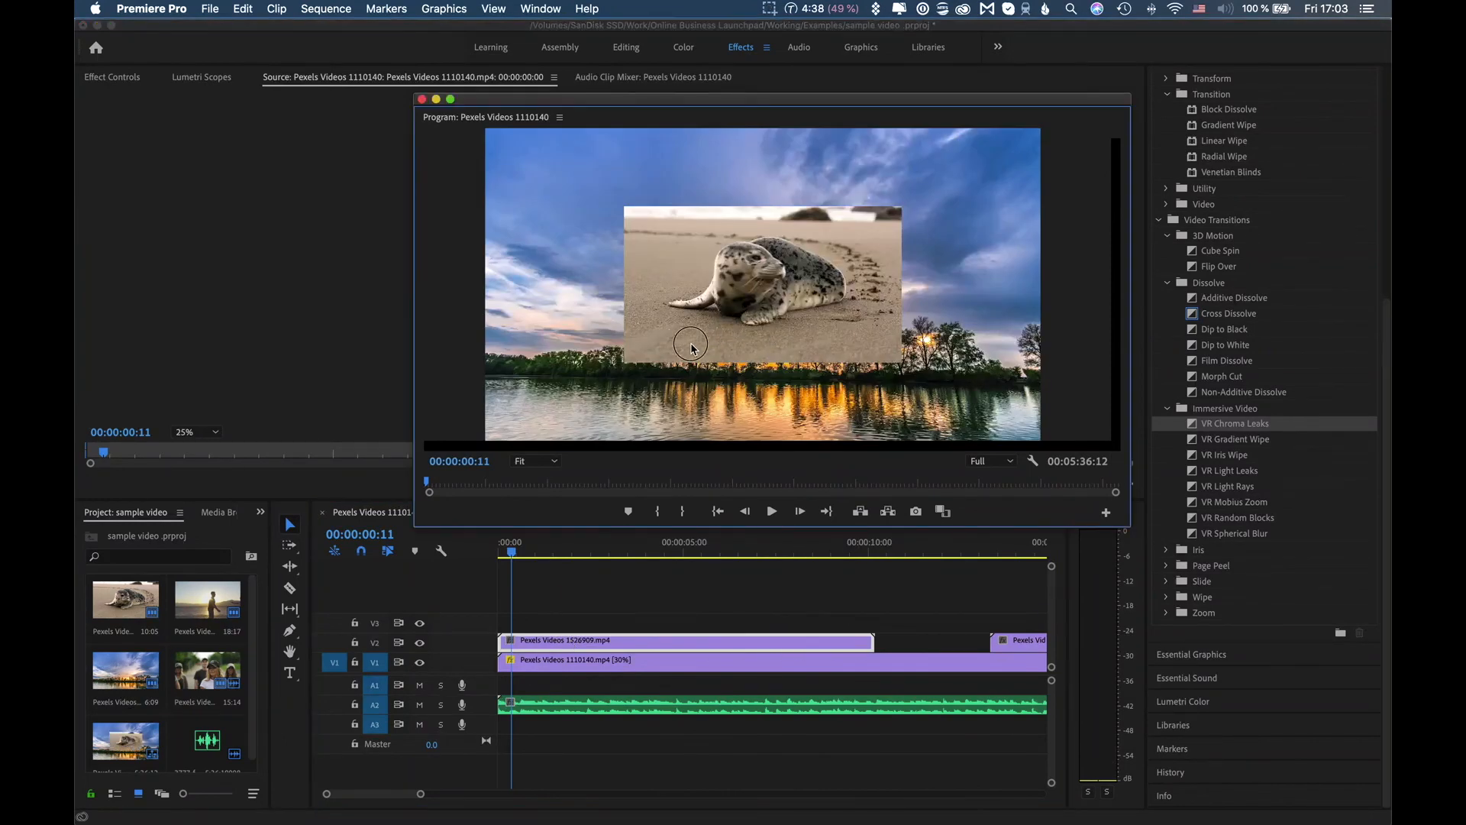
{"action": "left_click", "coordinate": [526, 645]}
{"action": "left_click", "coordinate": [767, 287]}
{"action": "key", "text": "h"}
{"action": "left_click_drag", "start_coordinate": [703, 317], "coordinate": [578, 254]}
{"action": "left_click_drag", "start_coordinate": [776, 291], "coordinate": [662, 246]}
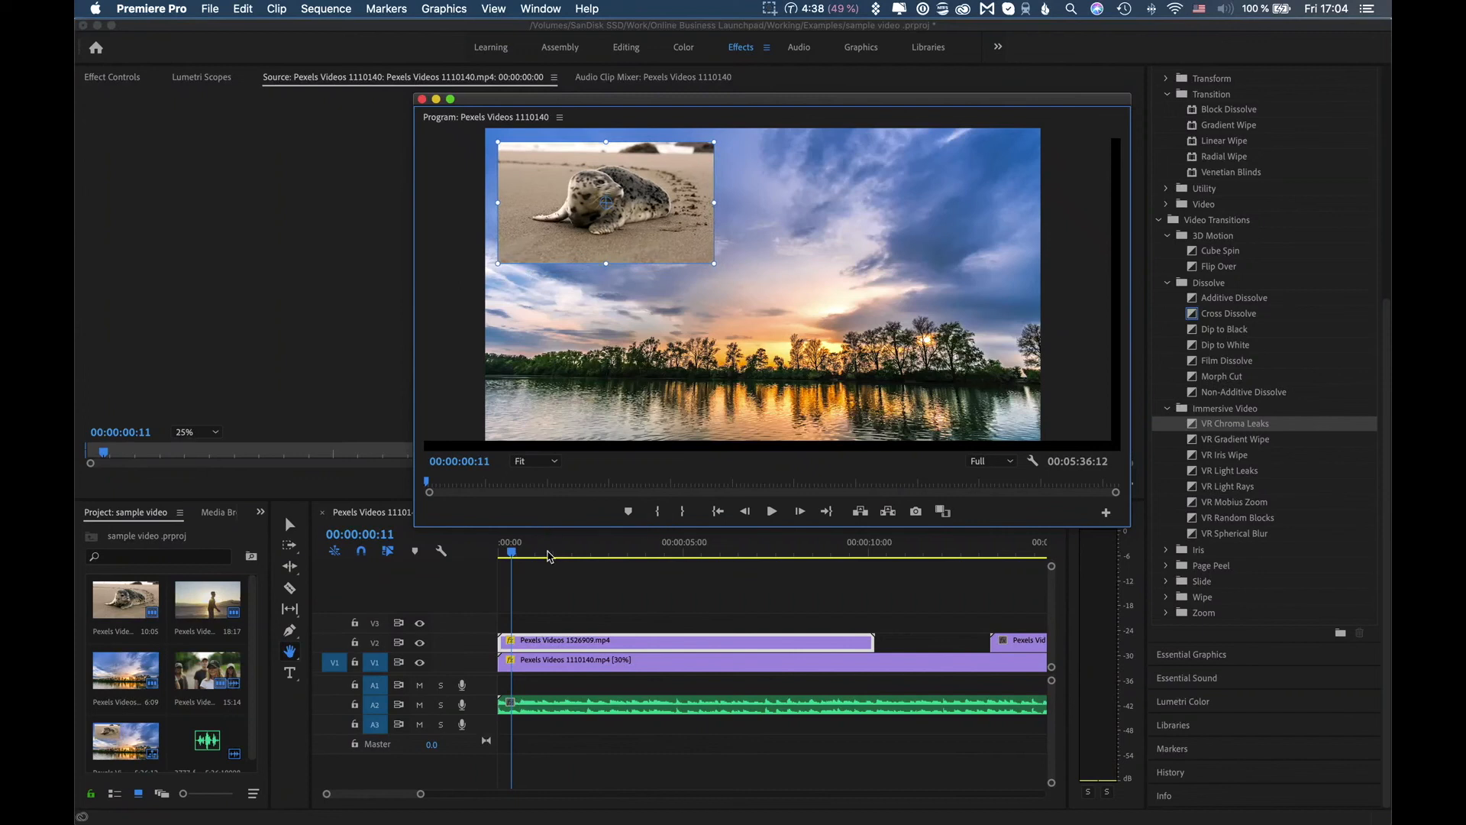
Step: Play the sequence from 00:00:00:00 past the end of the seal overlay to check the picture-in-picture
{"action": "left_click_drag", "start_coordinate": [513, 552], "coordinate": [498, 552]}
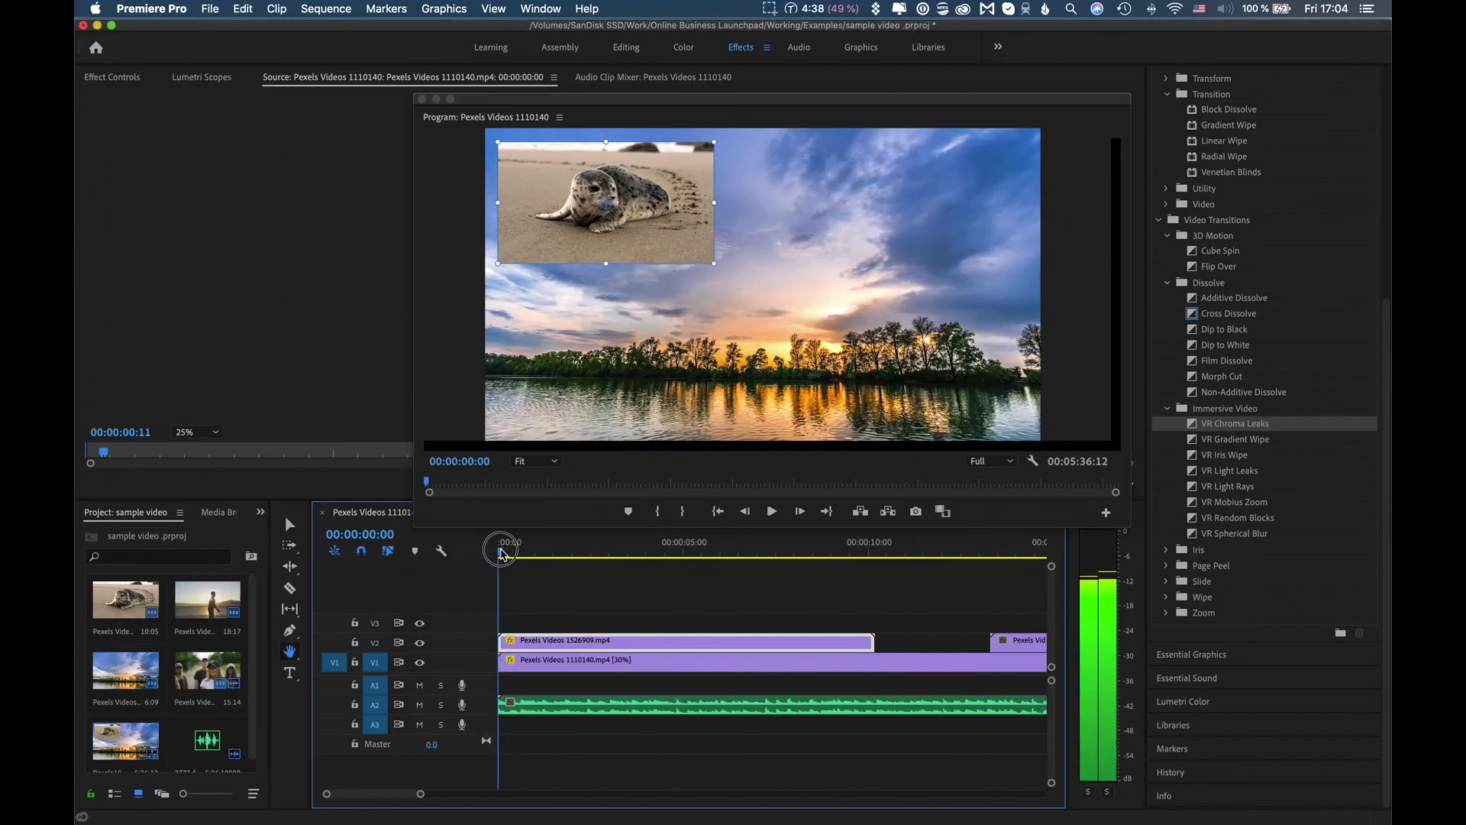
{"action": "left_click", "coordinate": [772, 511]}
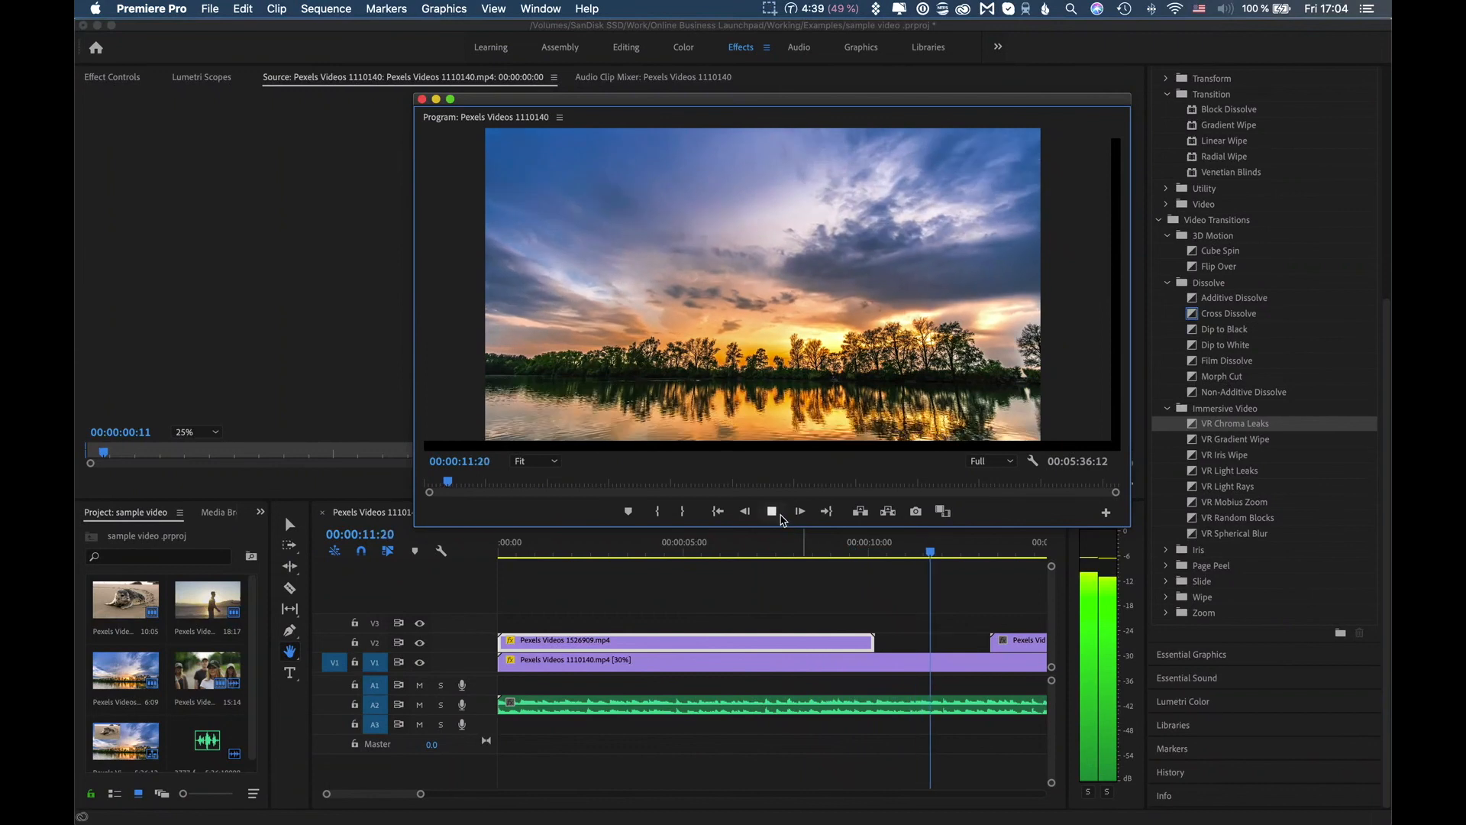
{"action": "key", "text": "space"}
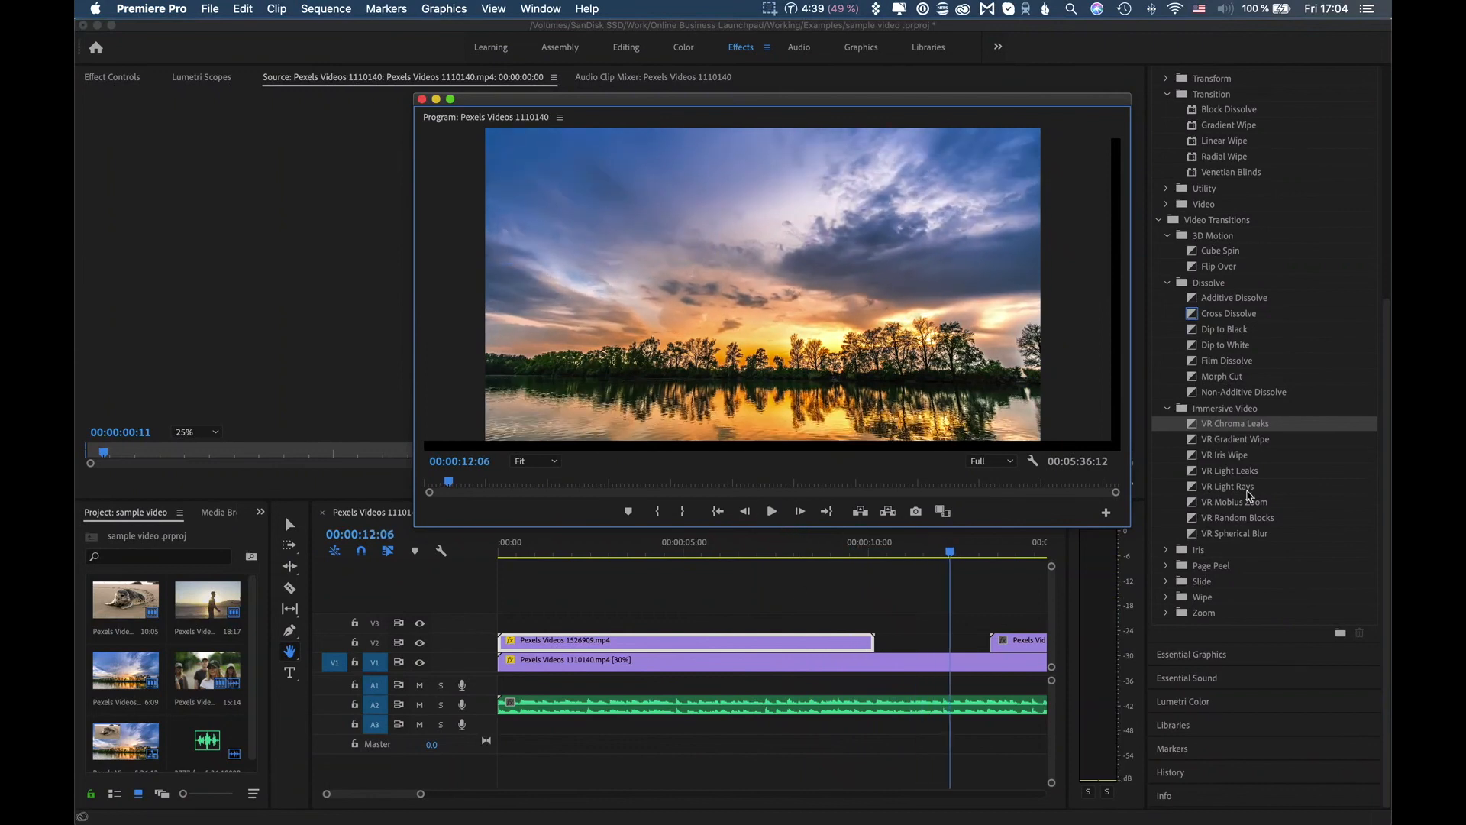
Step: Add a Cross Dissolve to the end of the seal clip on V2 and preview the fade-out from 00:00:06:04
{"action": "left_click", "coordinate": [1173, 285]}
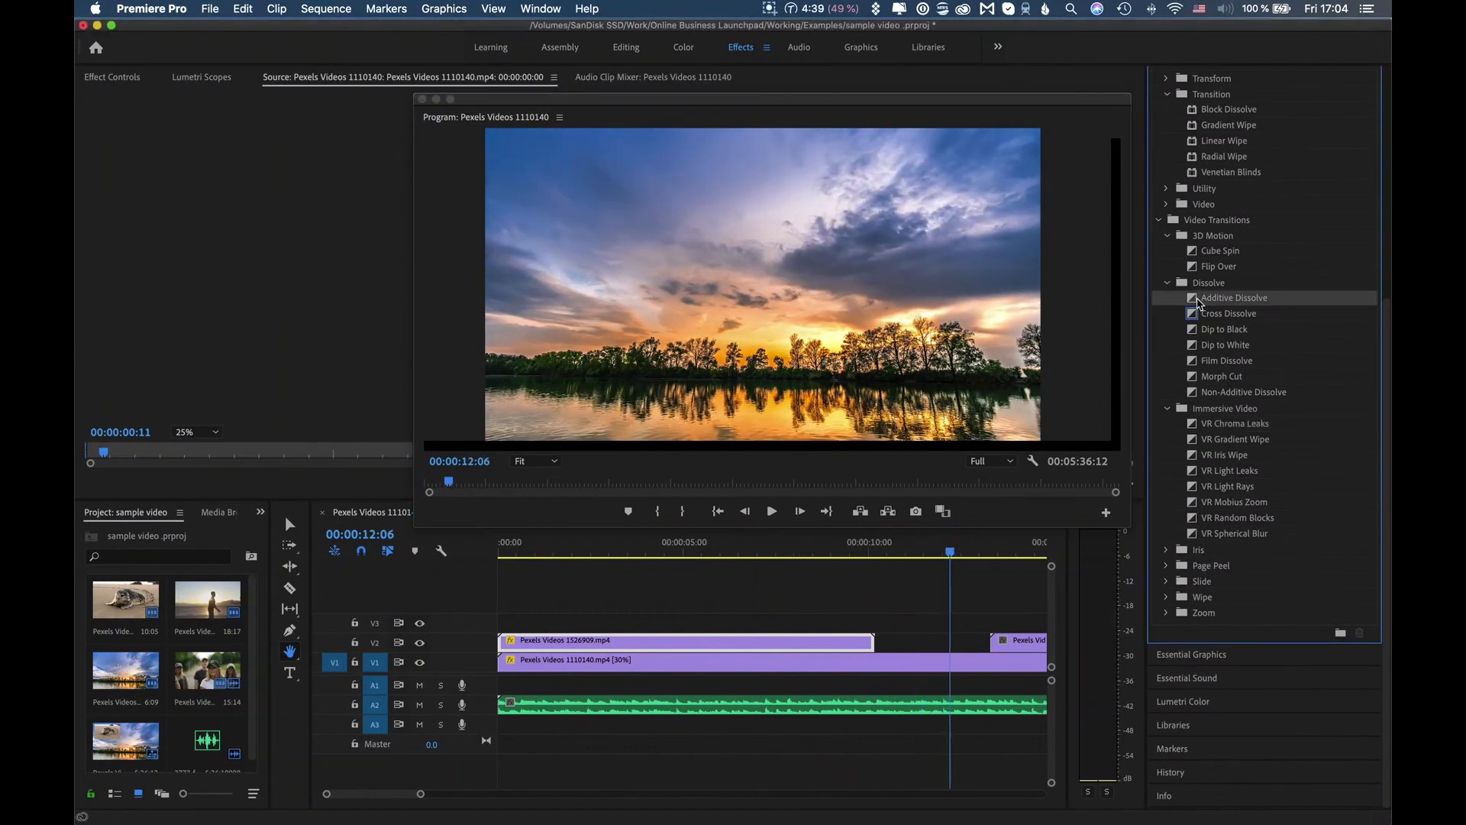
{"action": "left_click_drag", "start_coordinate": [1196, 314], "coordinate": [864, 641]}
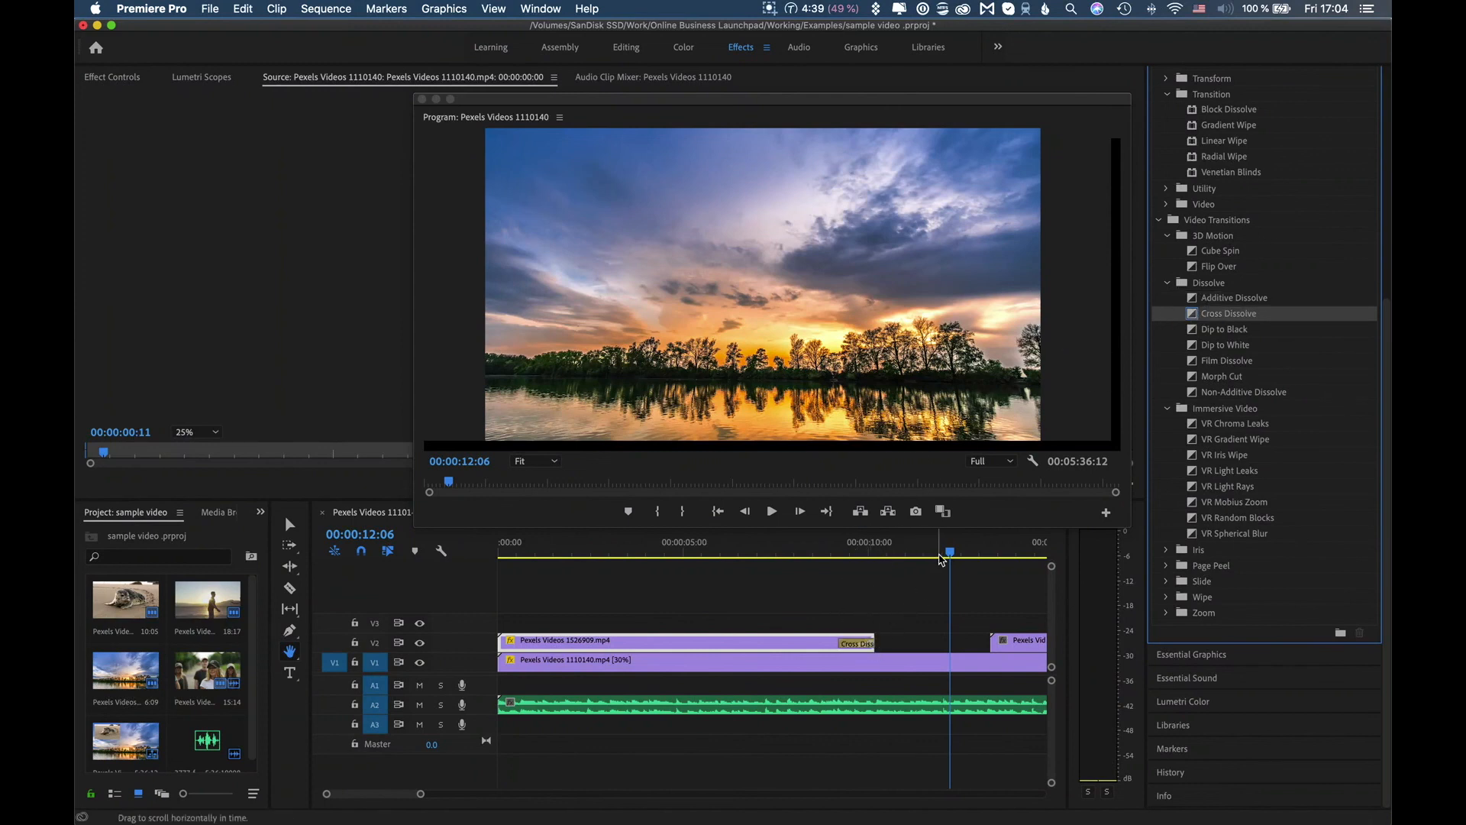
{"action": "left_click_drag", "start_coordinate": [946, 556], "coordinate": [726, 563]}
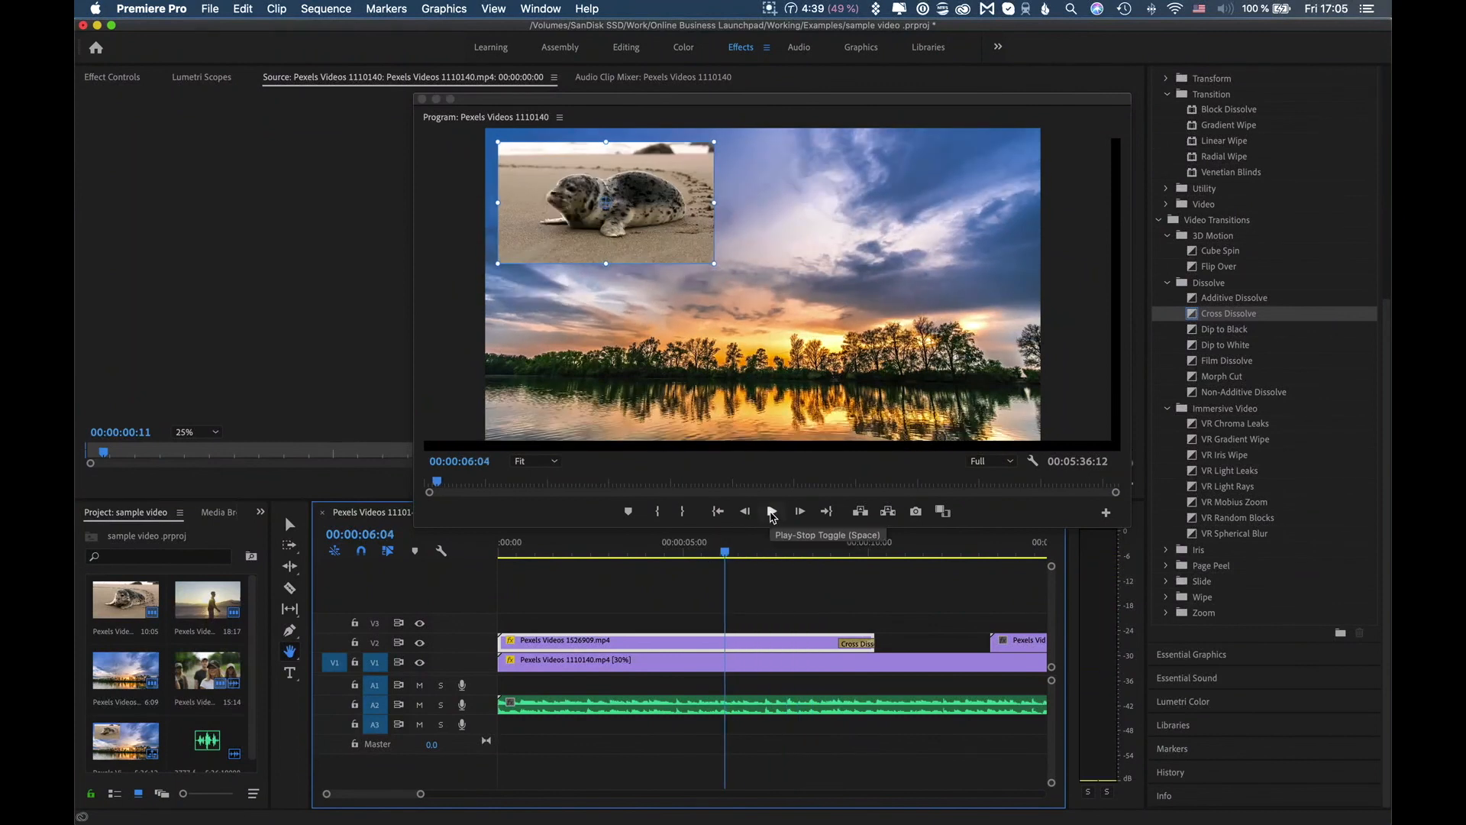
{"action": "left_click", "coordinate": [771, 511]}
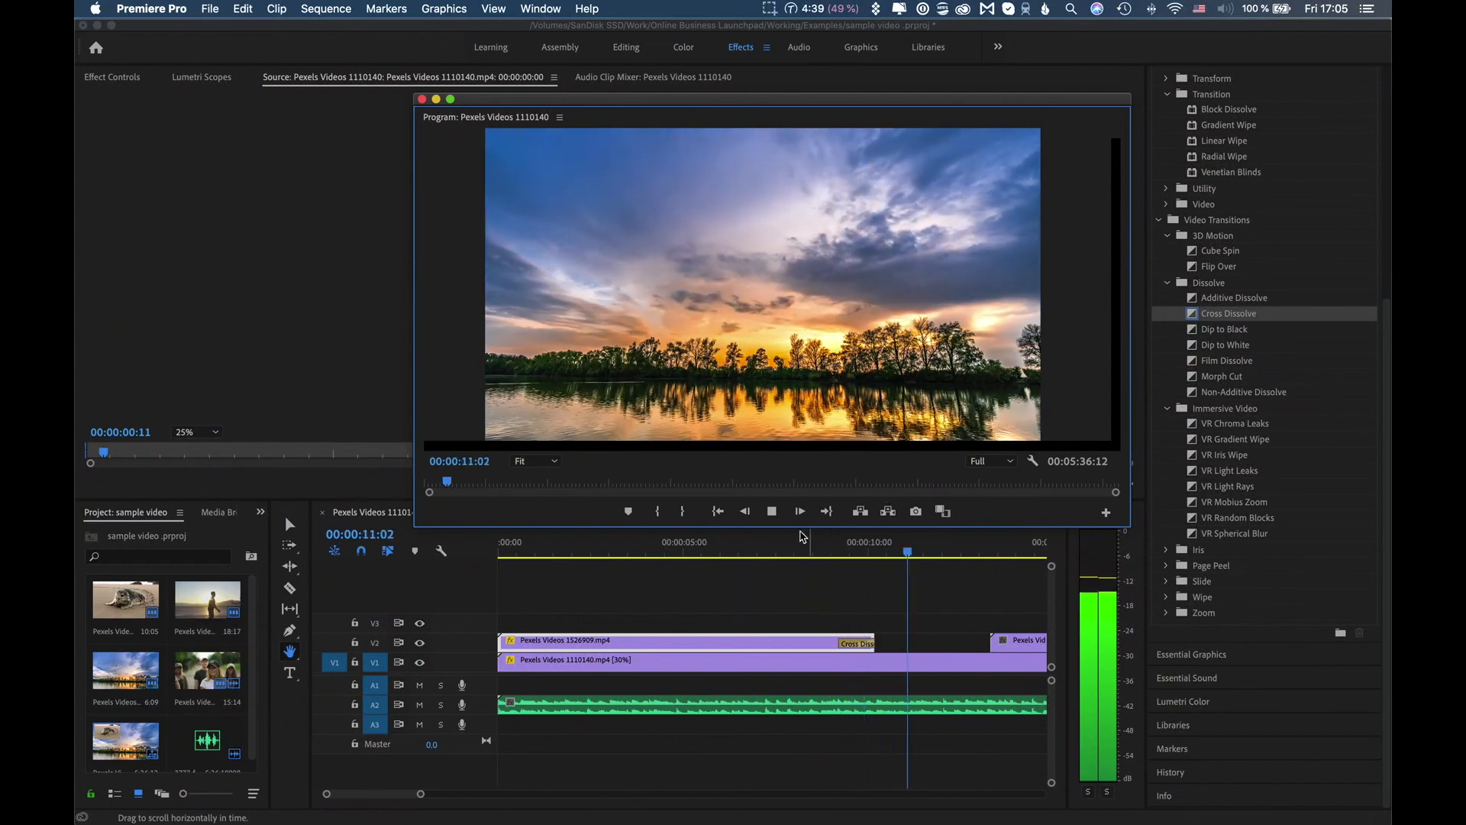
Step: Add a Cross Dissolve to the start of Pexels Videos 2035509.mp4 on V2 and place that overlay in the upper-right corner of the frame
{"action": "left_click", "coordinate": [771, 511]}
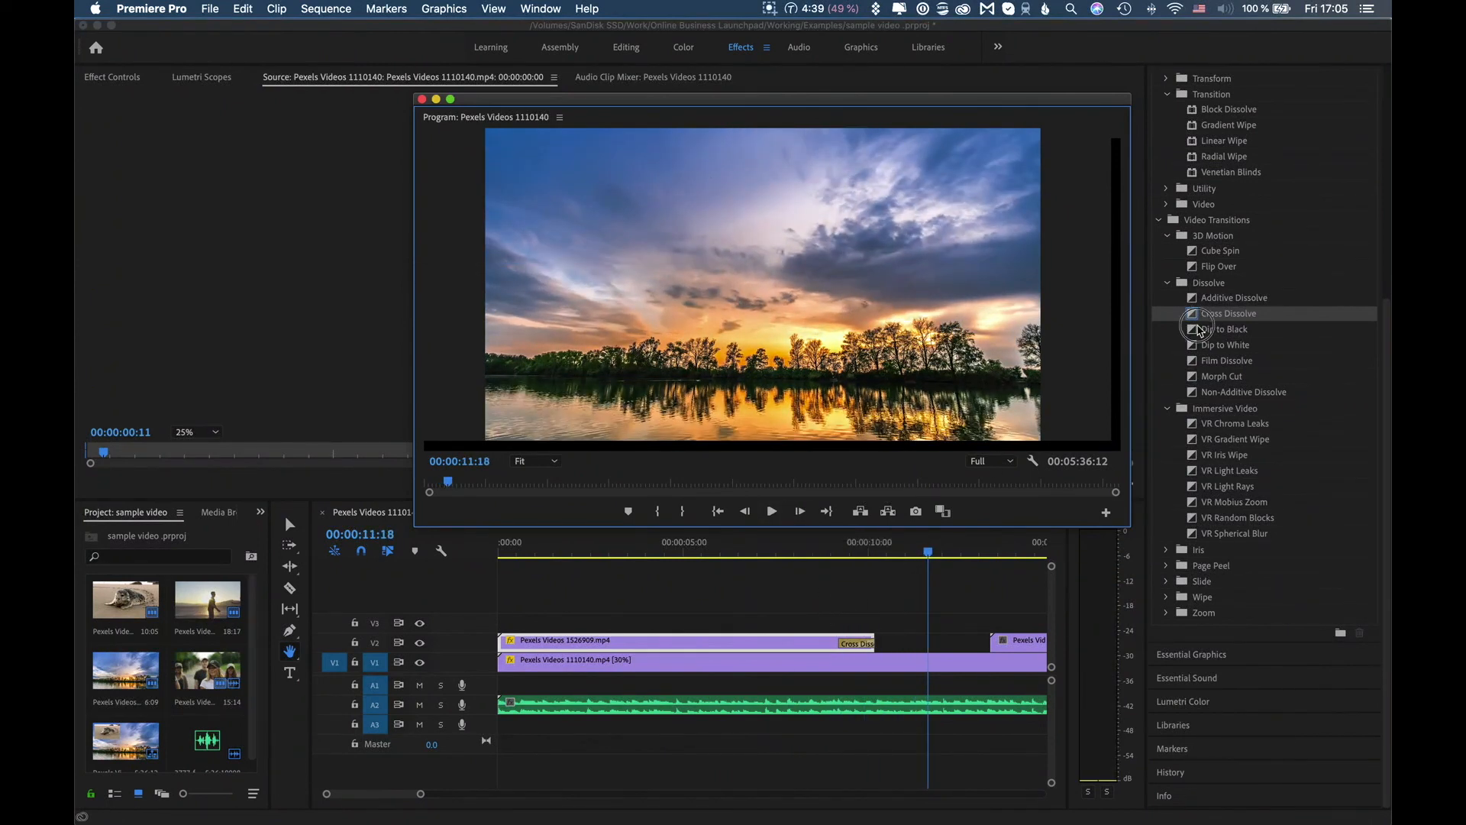
{"action": "left_click_drag", "start_coordinate": [1212, 313], "coordinate": [1004, 645]}
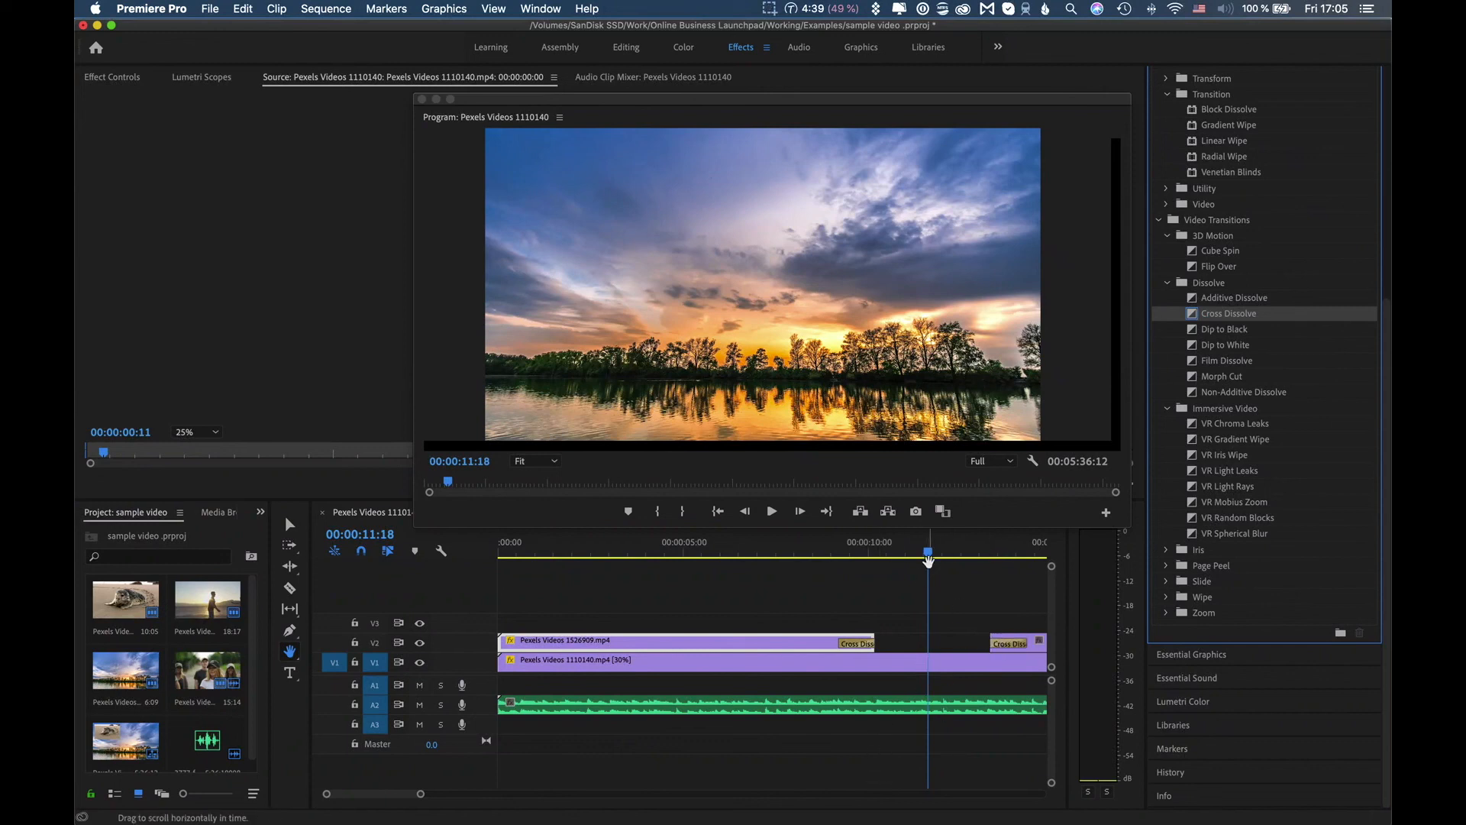
{"action": "left_click_drag", "start_coordinate": [927, 559], "coordinate": [1018, 561]}
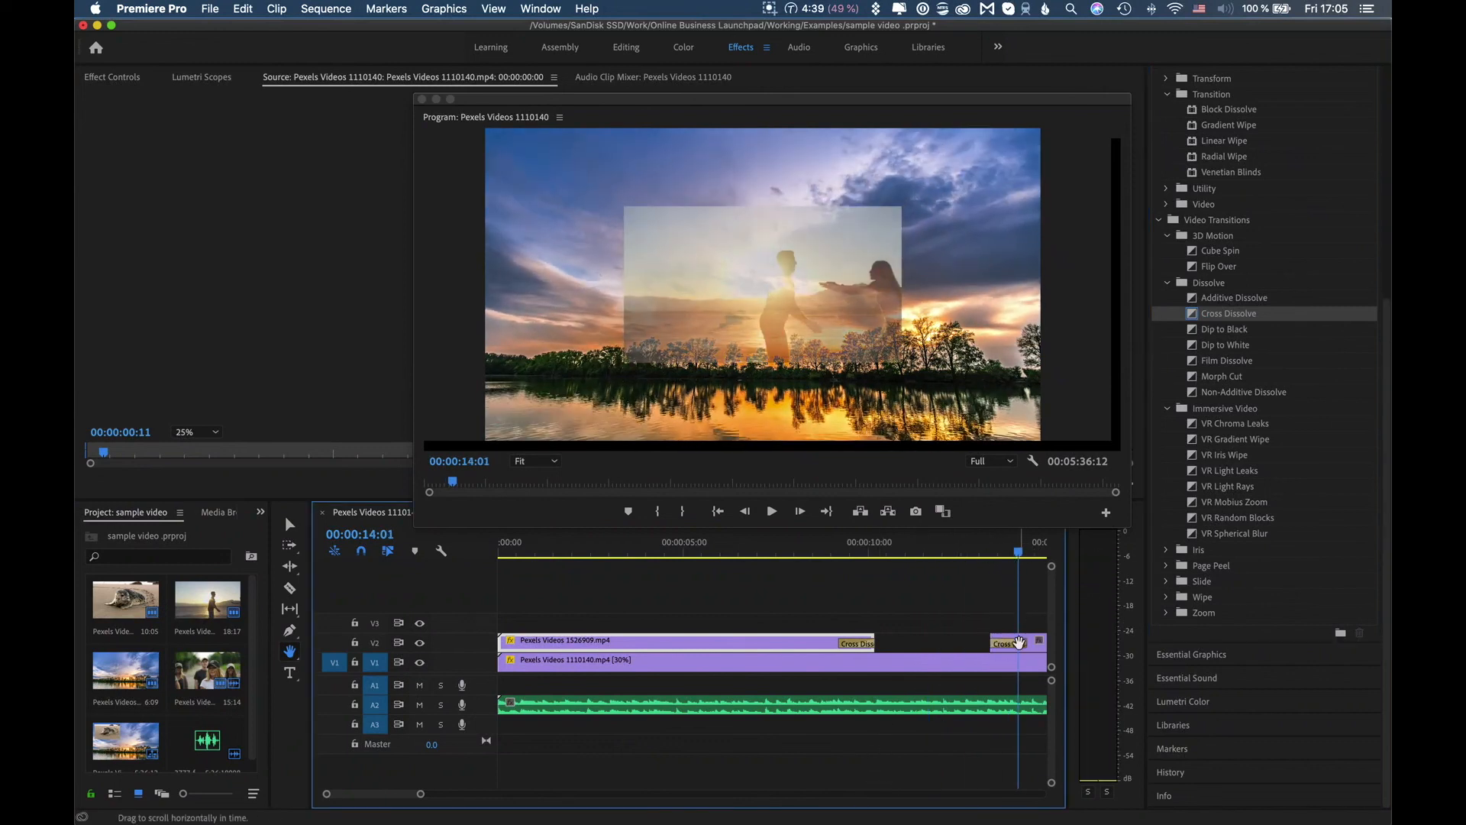
{"action": "left_click", "coordinate": [844, 311]}
{"action": "left_click_drag", "start_coordinate": [825, 311], "coordinate": [943, 256]}
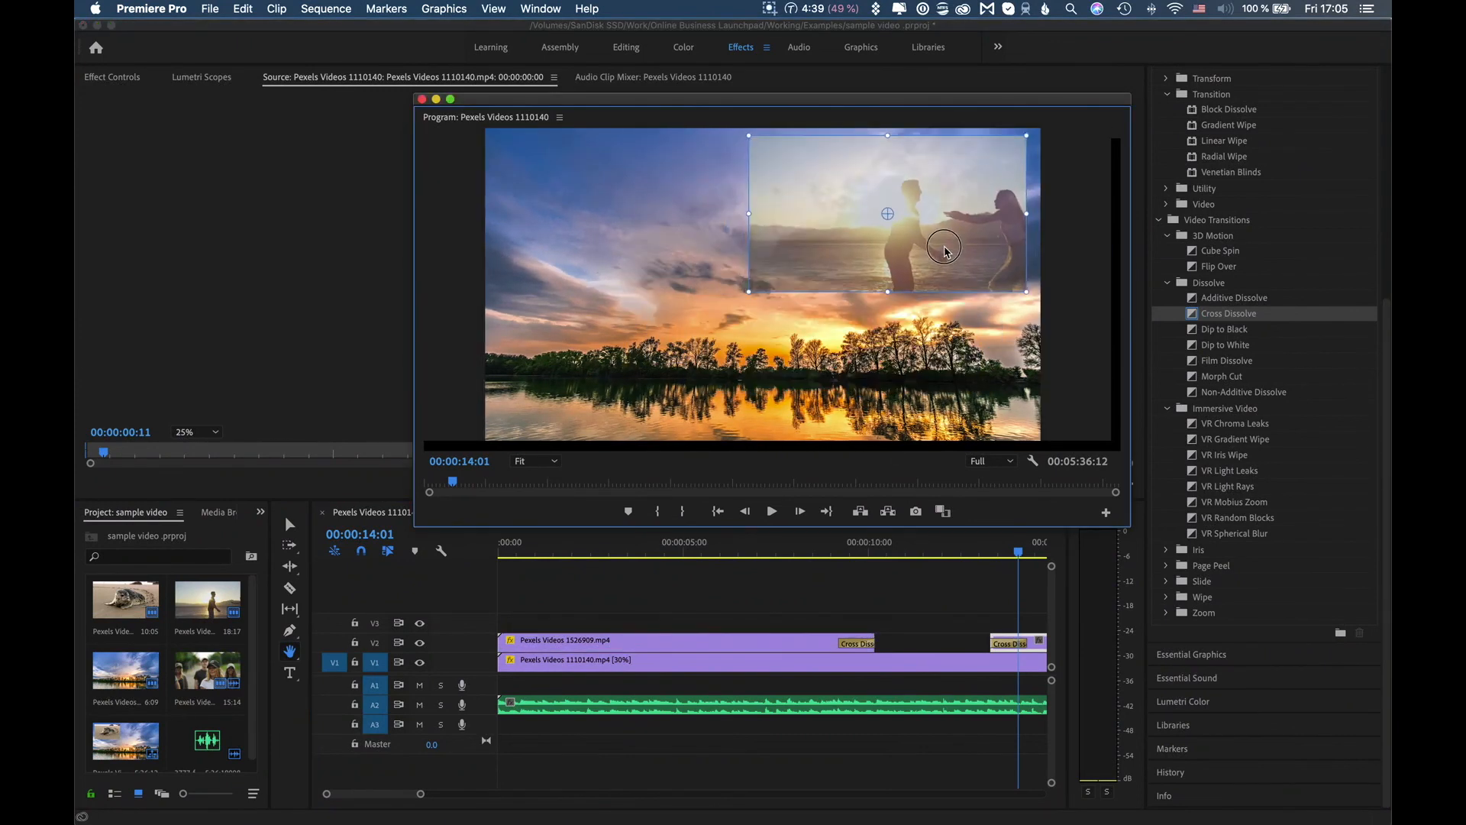
Step: Play the sequence from 00:00:08:01 into the second V2 overlay to check both picture-in-picture clips and their dissolves
{"action": "left_click_drag", "start_coordinate": [1012, 561], "coordinate": [795, 551]}
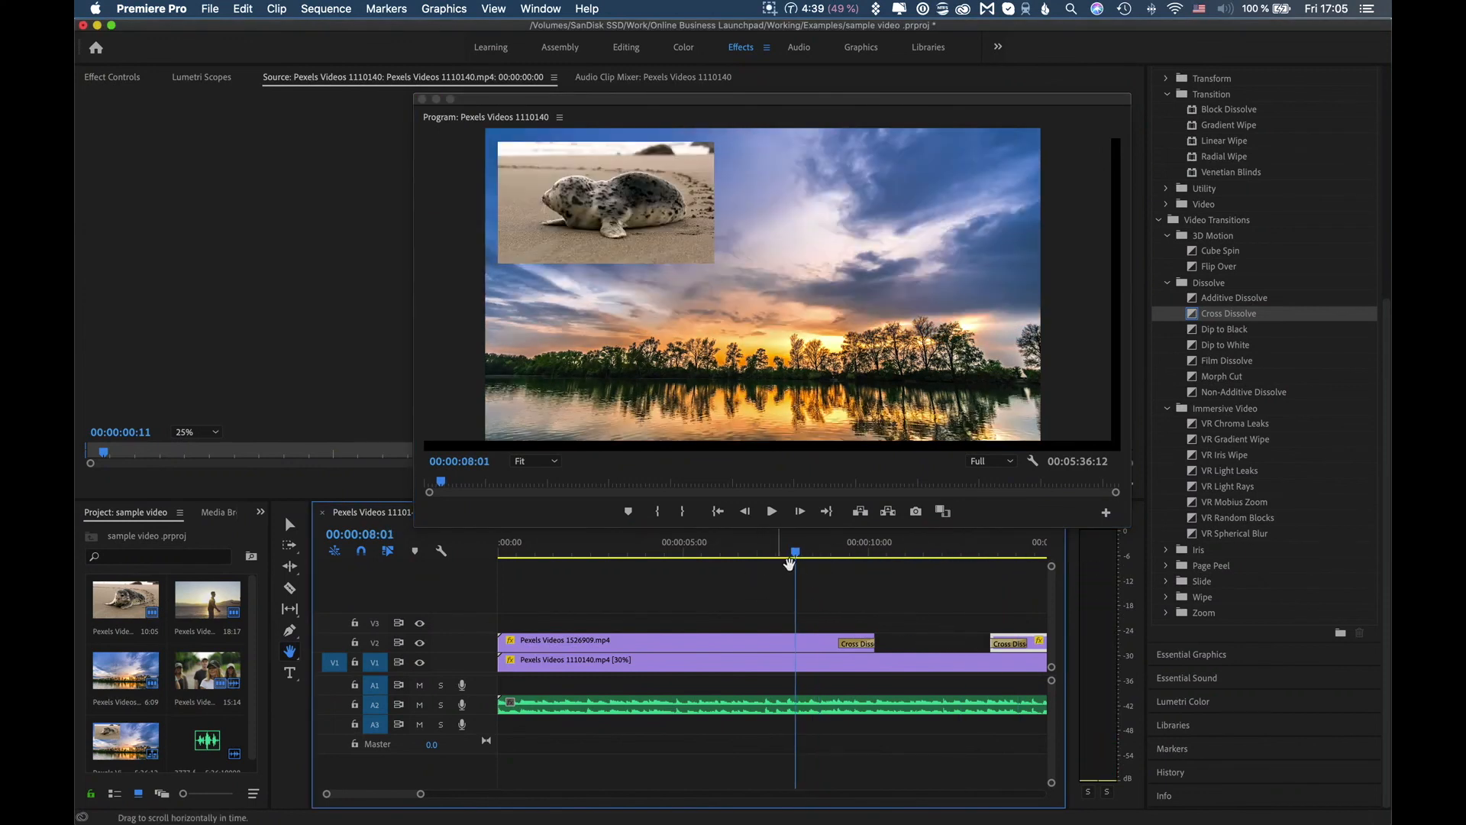
{"action": "left_click", "coordinate": [772, 513]}
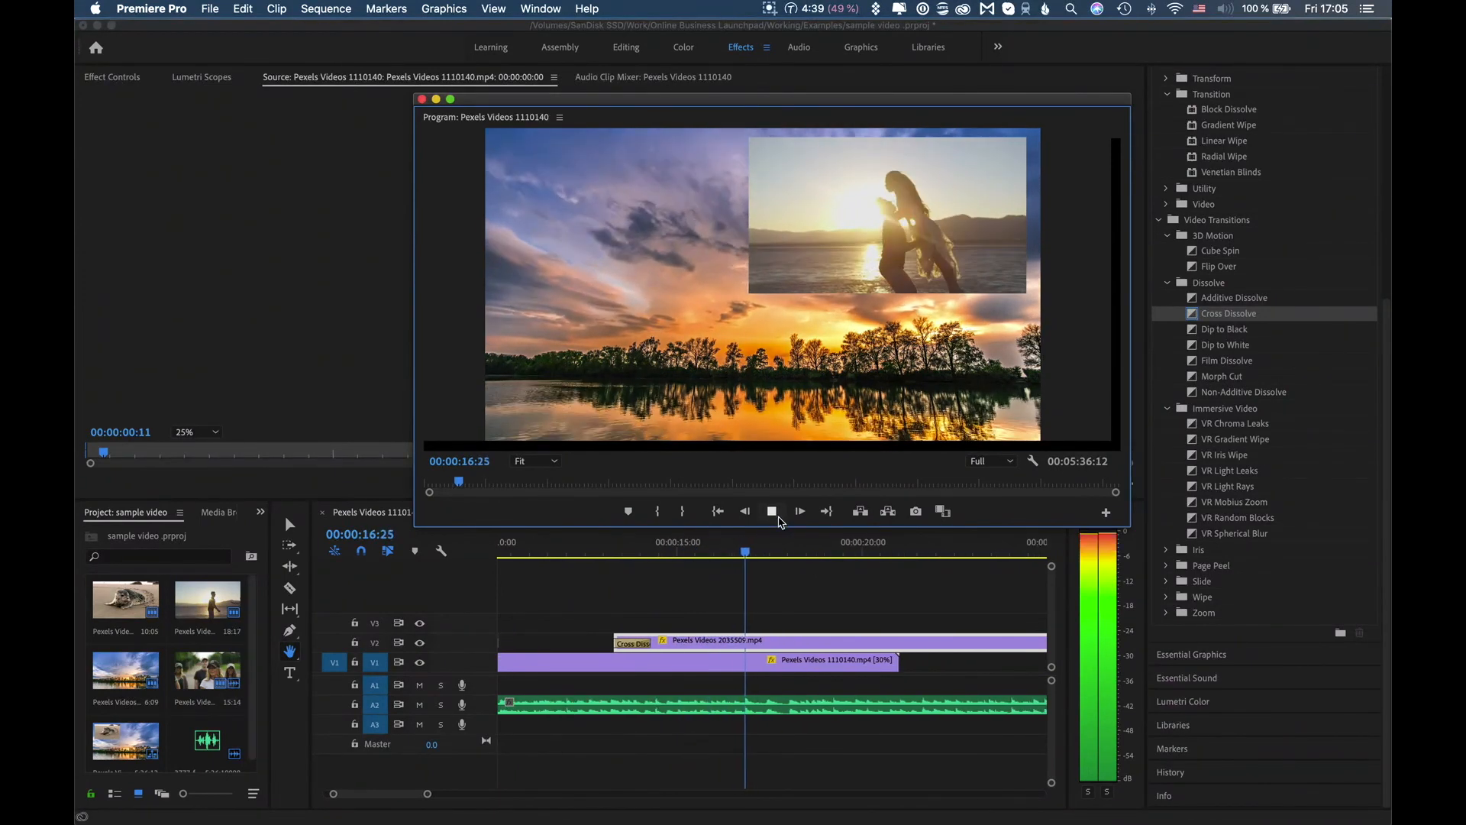
{"action": "left_click", "coordinate": [772, 511]}
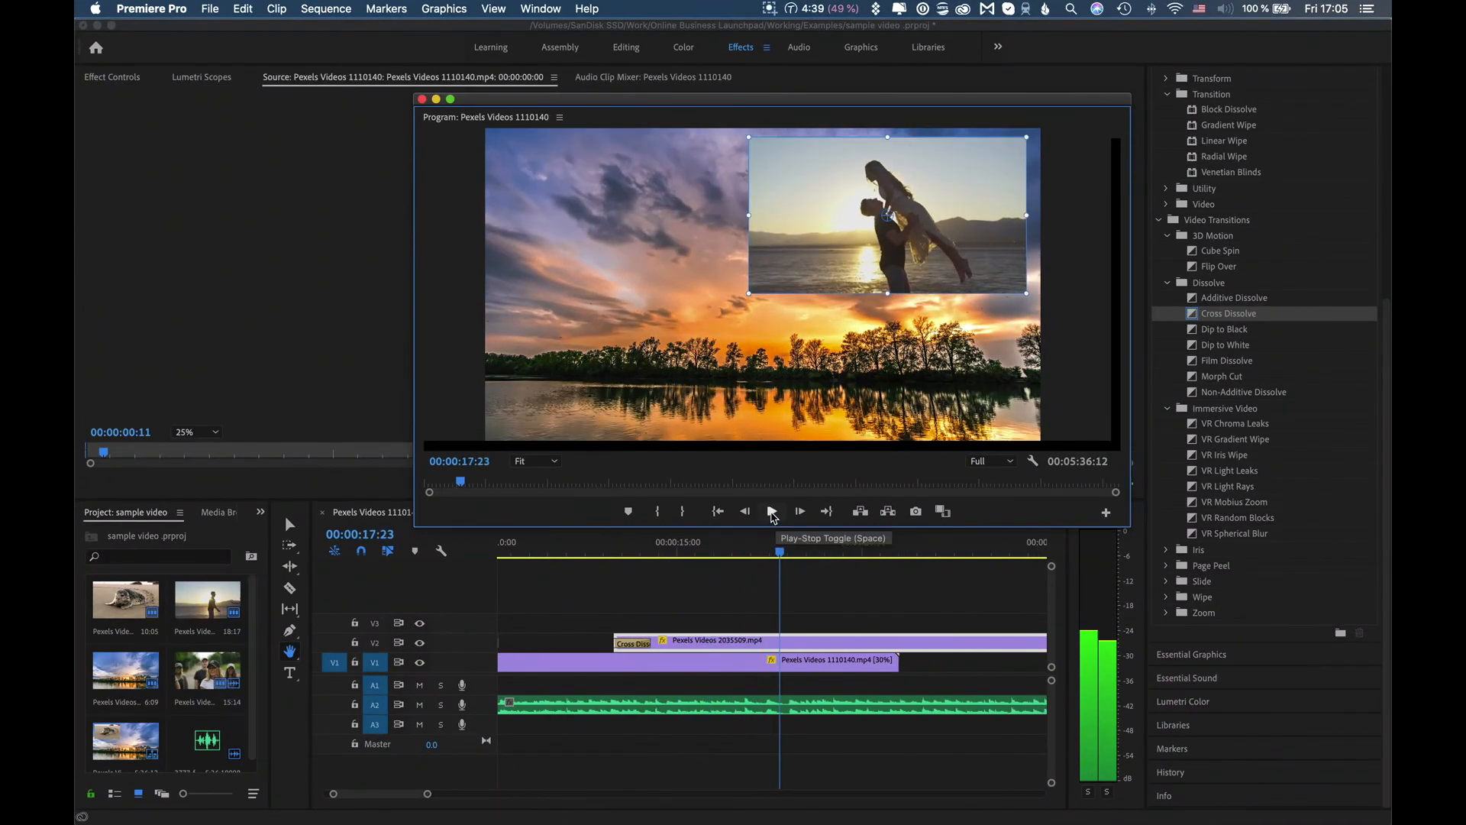